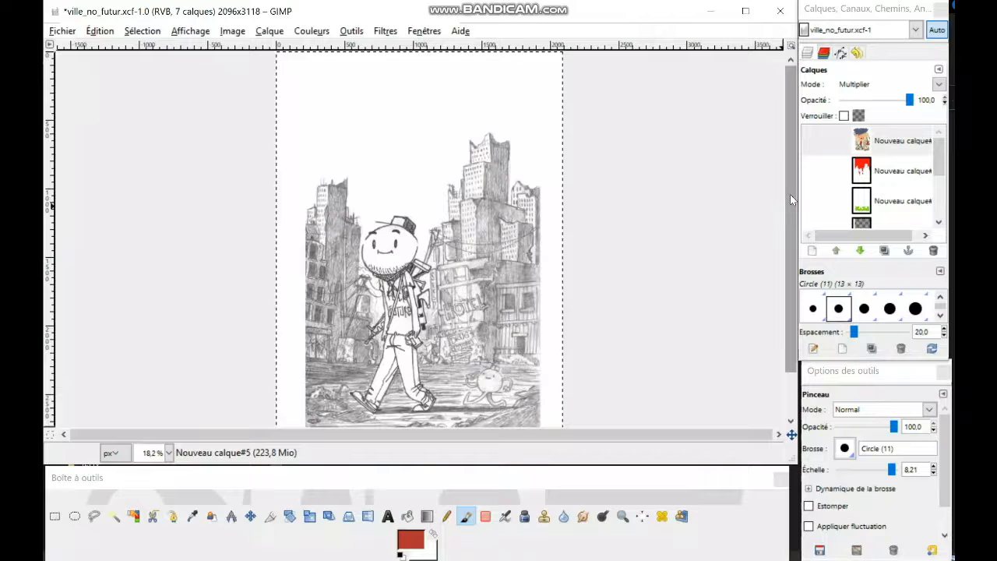
Examine the scanned pencil drawing, its ruined city background, its two characters and the layer stack down to Arrière-plan
drag(790, 194, 789, 208)
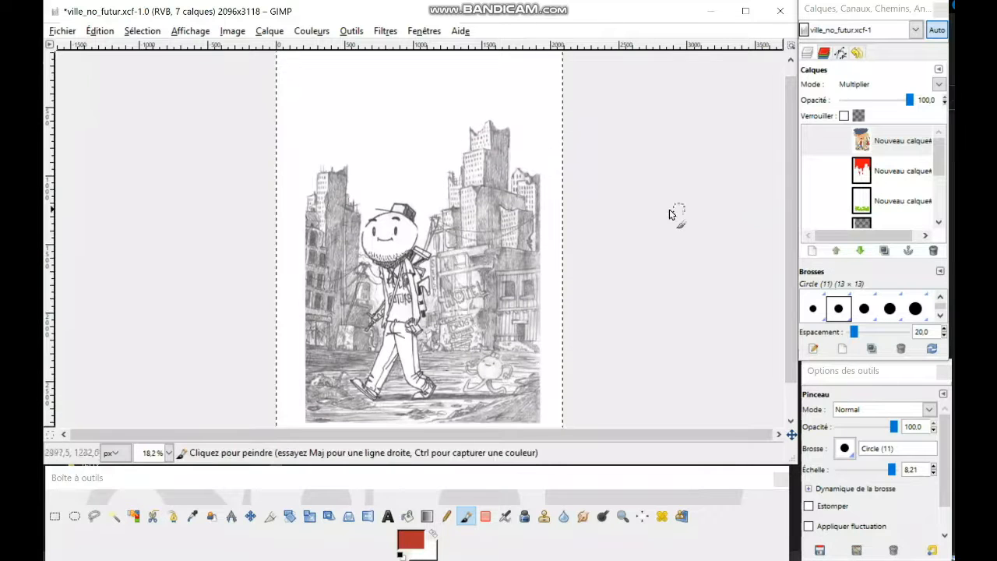
scroll(644, 232, down, 1)
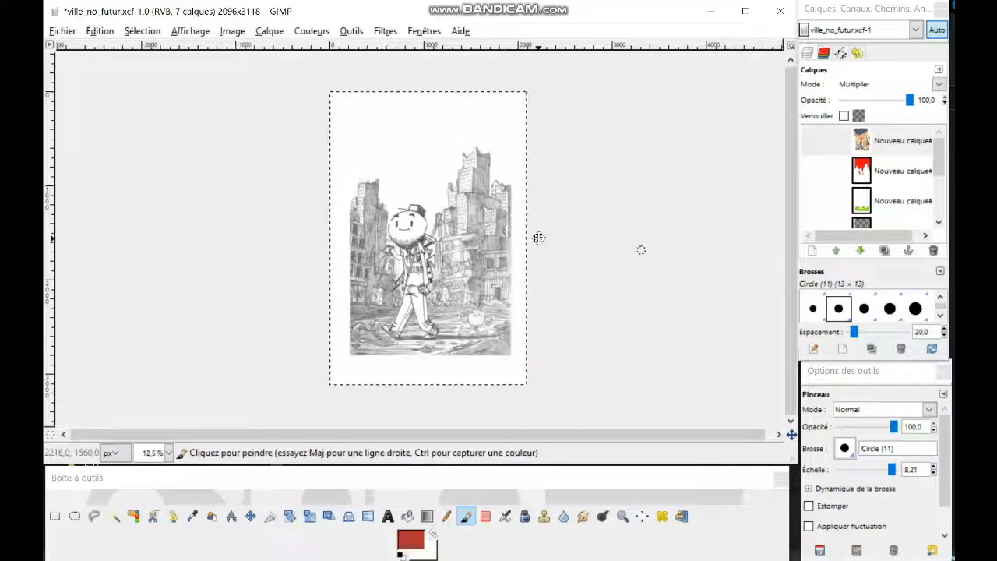
scroll(538, 237, up, 1)
drag(539, 252, 535, 252)
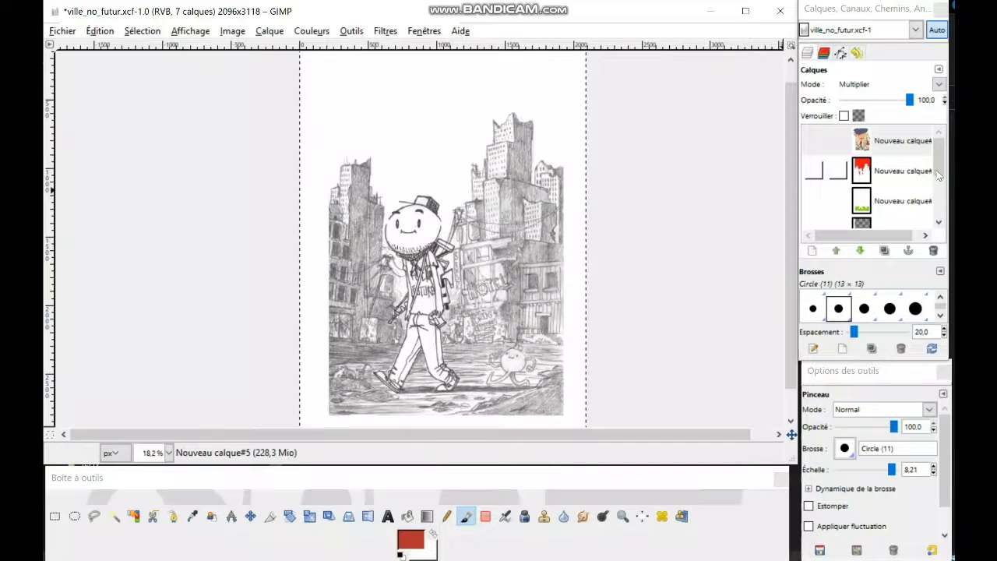
drag(939, 149, 935, 209)
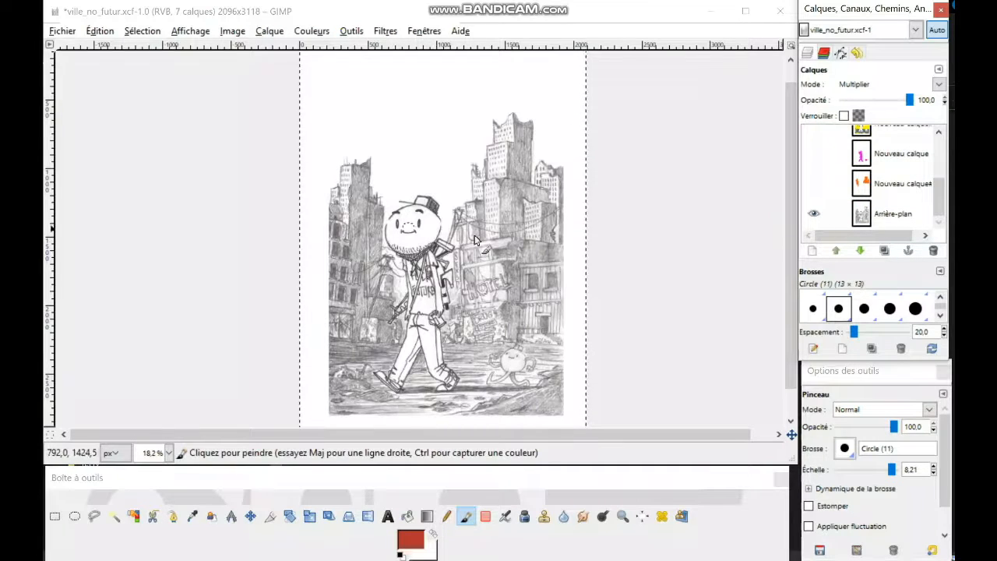
scroll(435, 251, up, 2)
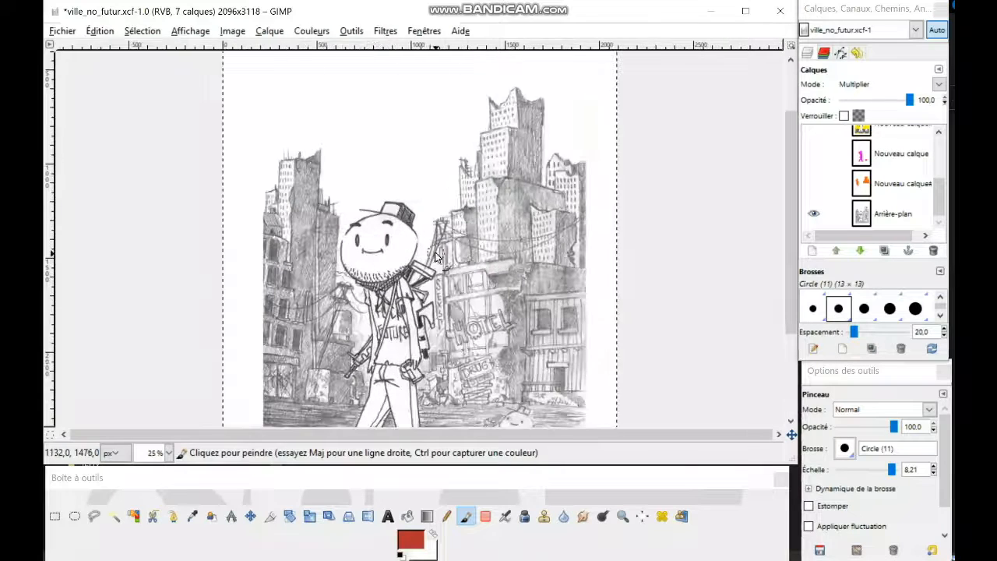
drag(545, 284, 448, 94)
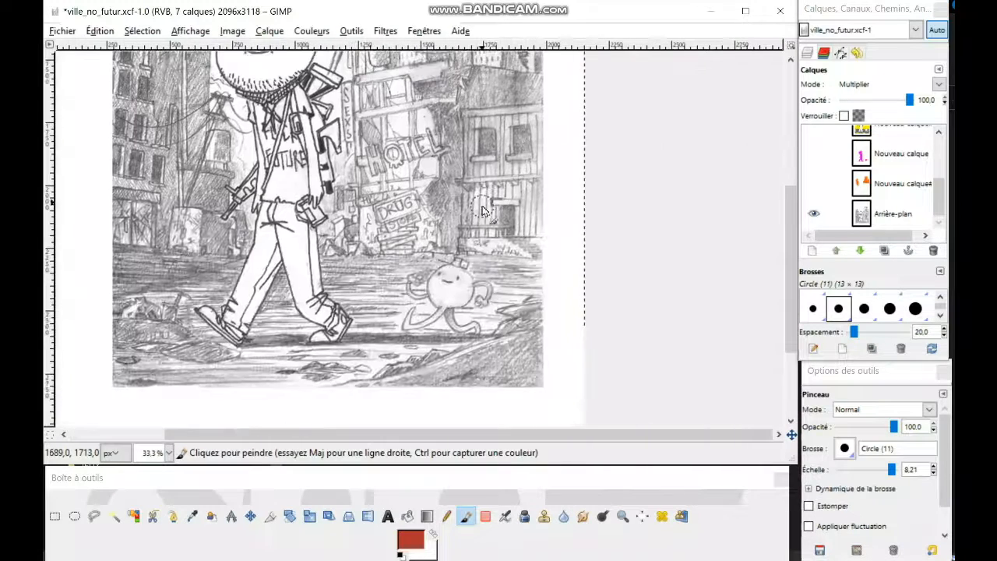
drag(397, 224, 503, 314)
drag(499, 243, 458, 305)
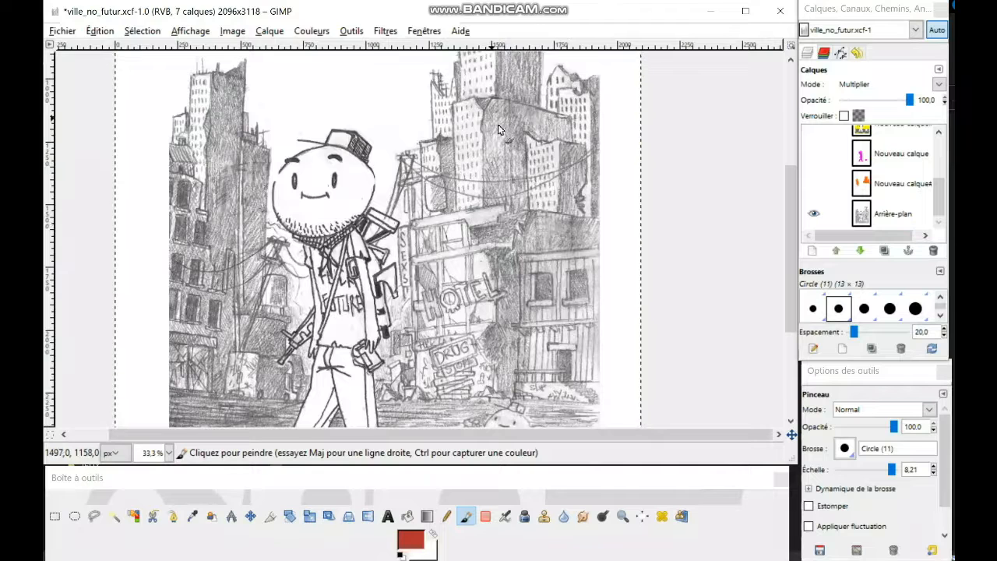
scroll(532, 300, down, 3)
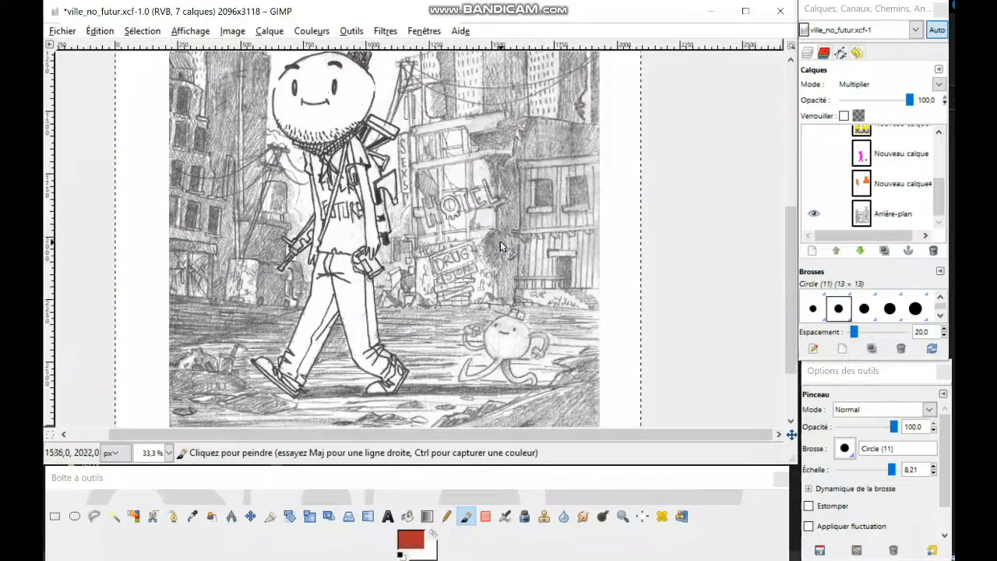
mouse_move(546, 159)
mouse_down()
mouse_move(505, 221)
mouse_move(502, 244)
mouse_up()
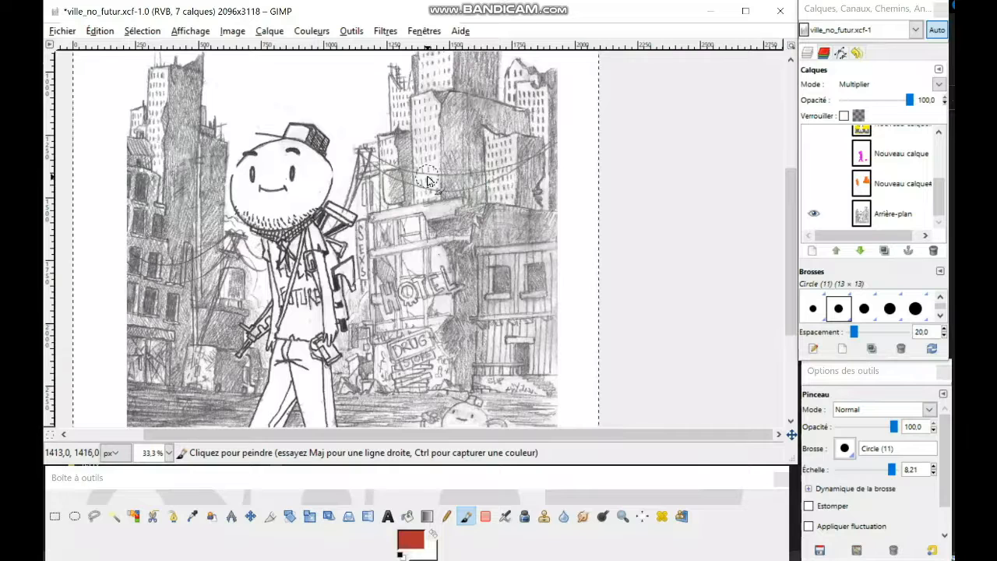
click(236, 32)
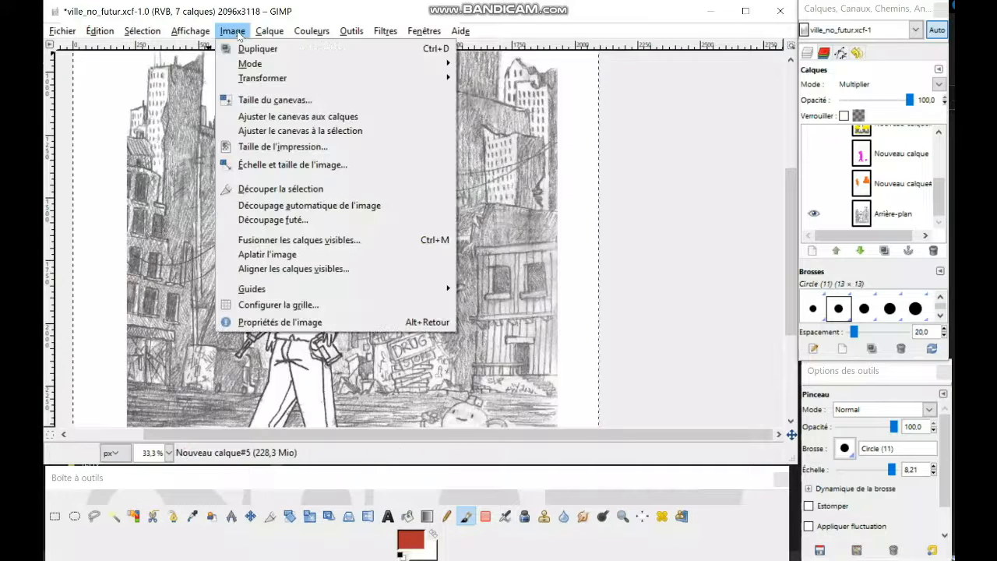
mouse_move(366, 67)
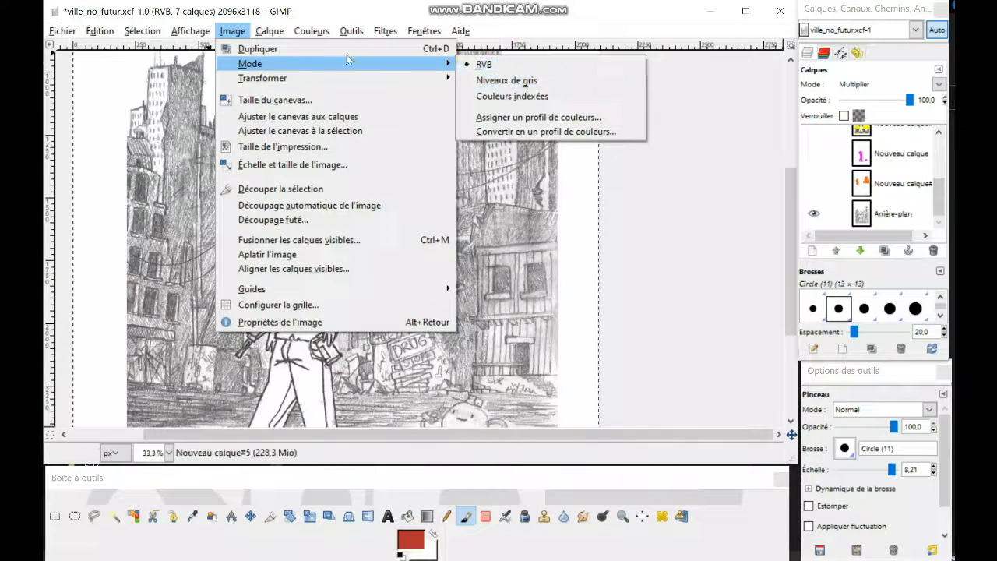
click(232, 32)
click(310, 32)
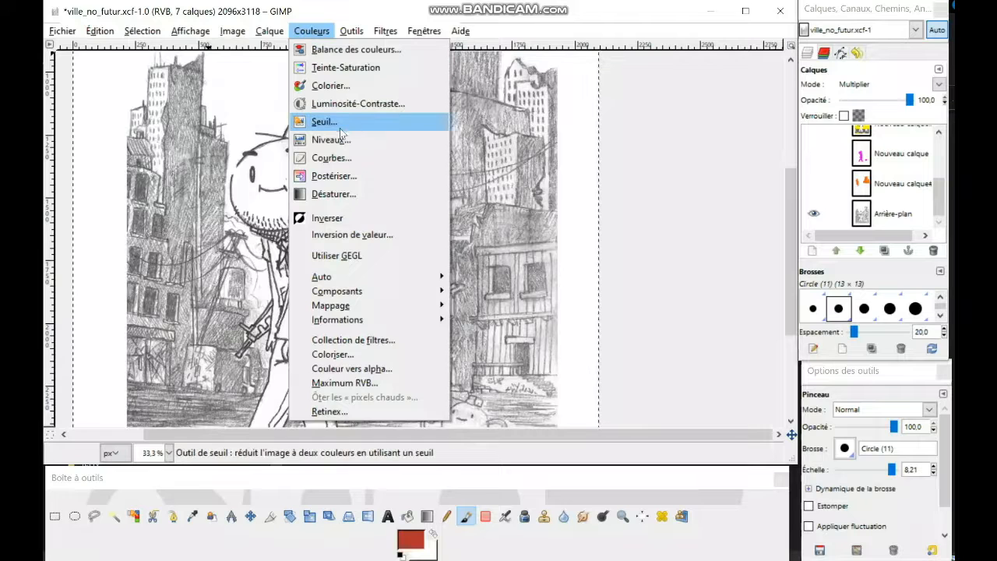
click(331, 140)
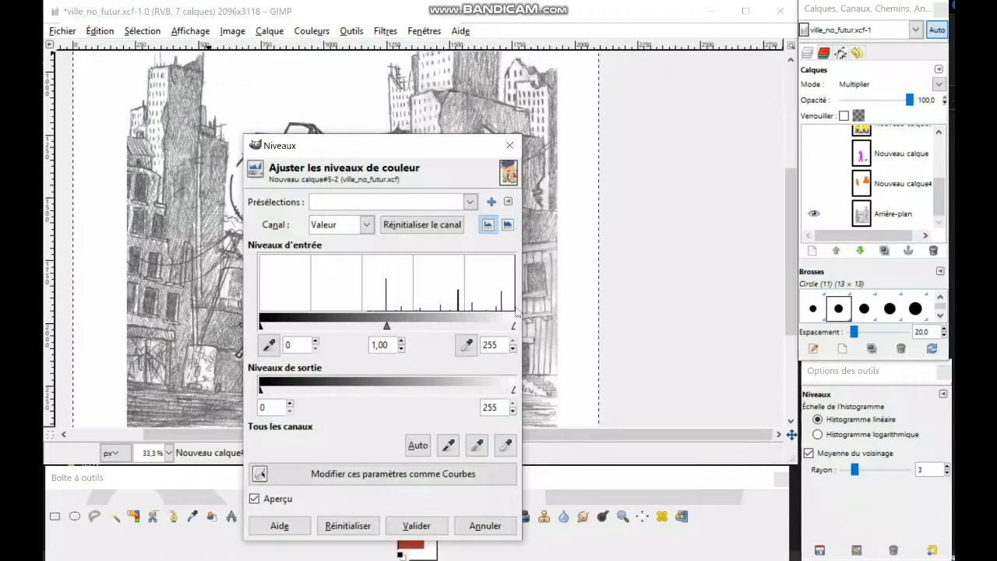
drag(512, 328, 441, 338)
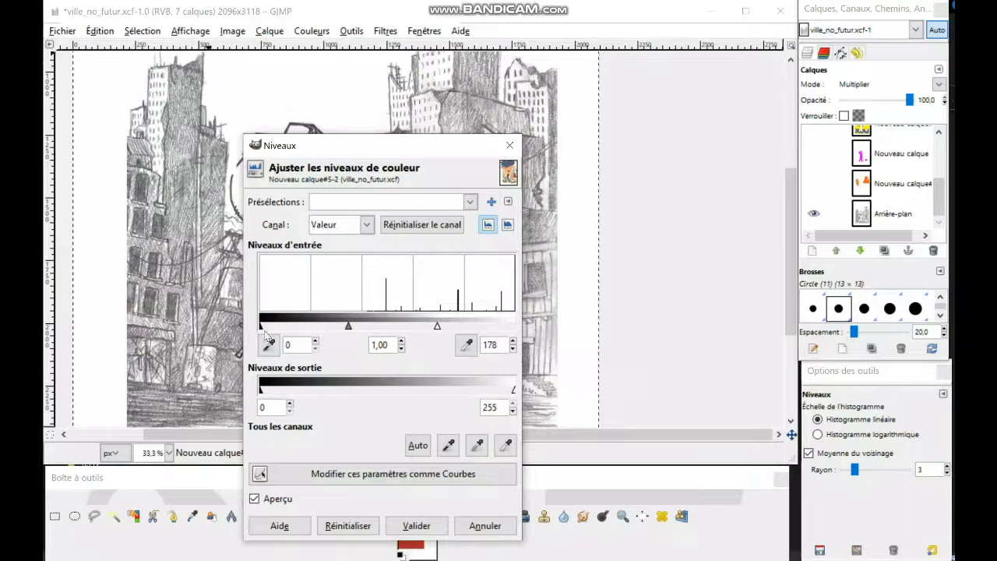
drag(262, 327, 310, 327)
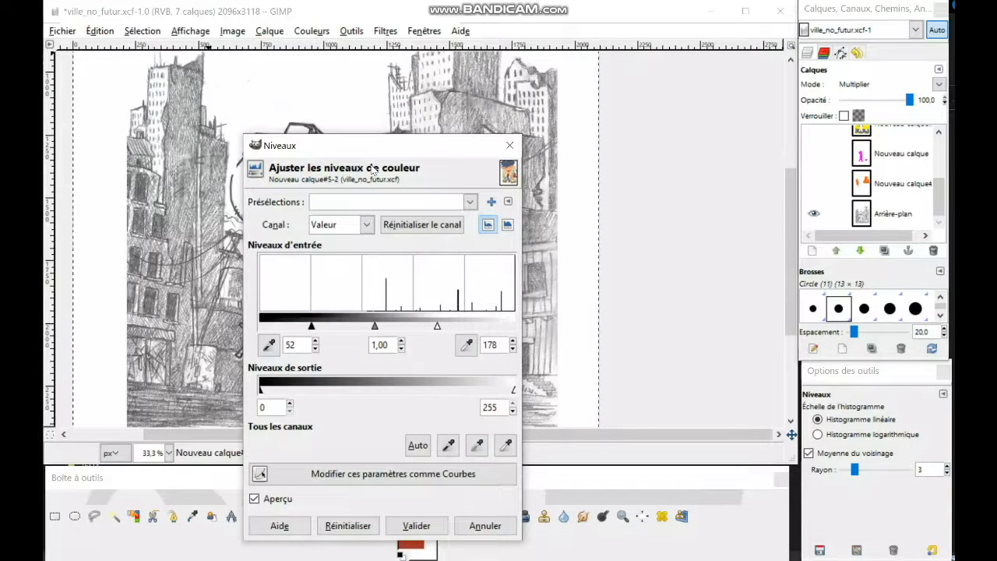
drag(376, 155, 439, 110)
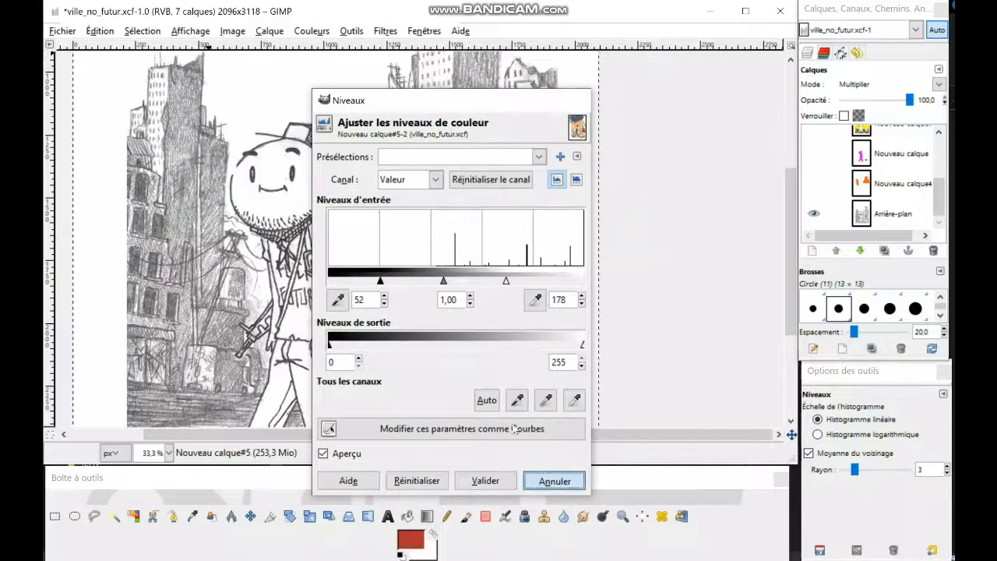
click(548, 481)
Convert the image from RGB to greyscale mode
click(232, 31)
mouse_move(343, 64)
click(491, 81)
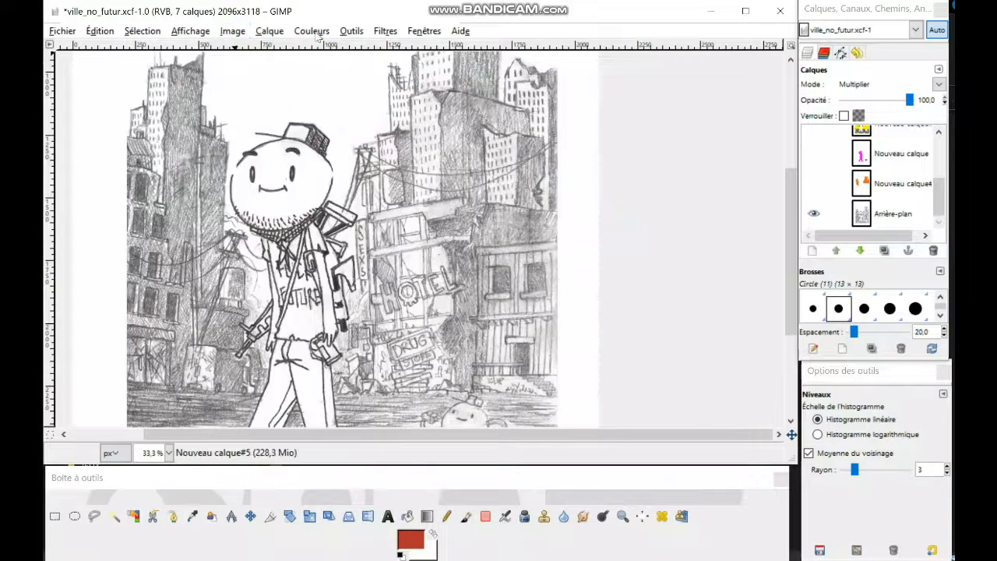
click(351, 31)
click(312, 31)
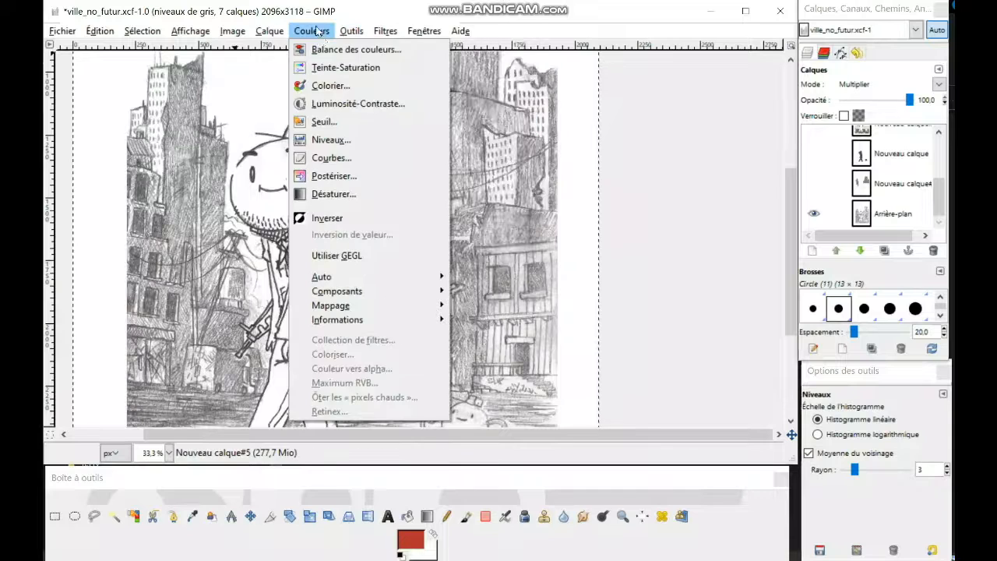
click(335, 139)
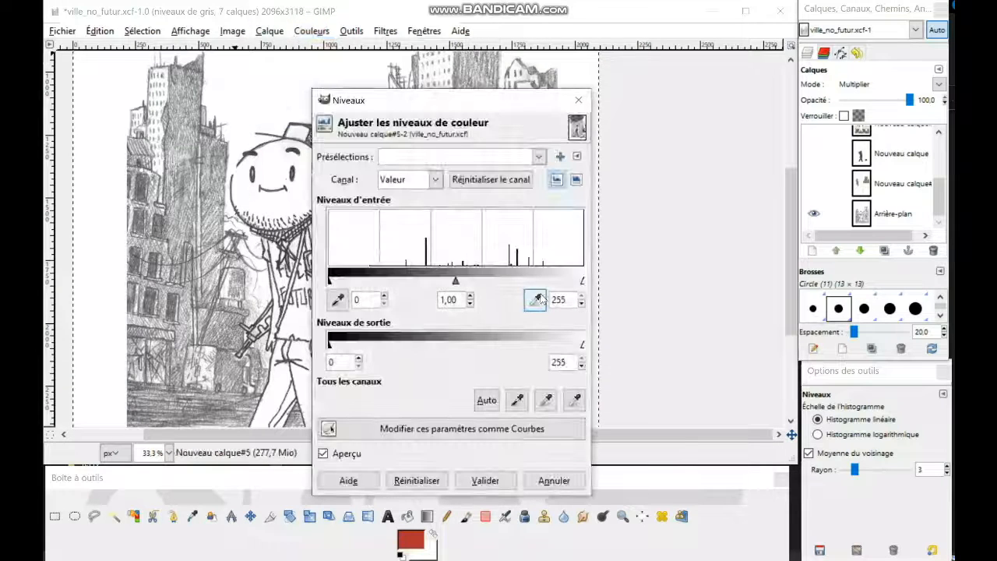
drag(567, 283, 508, 282)
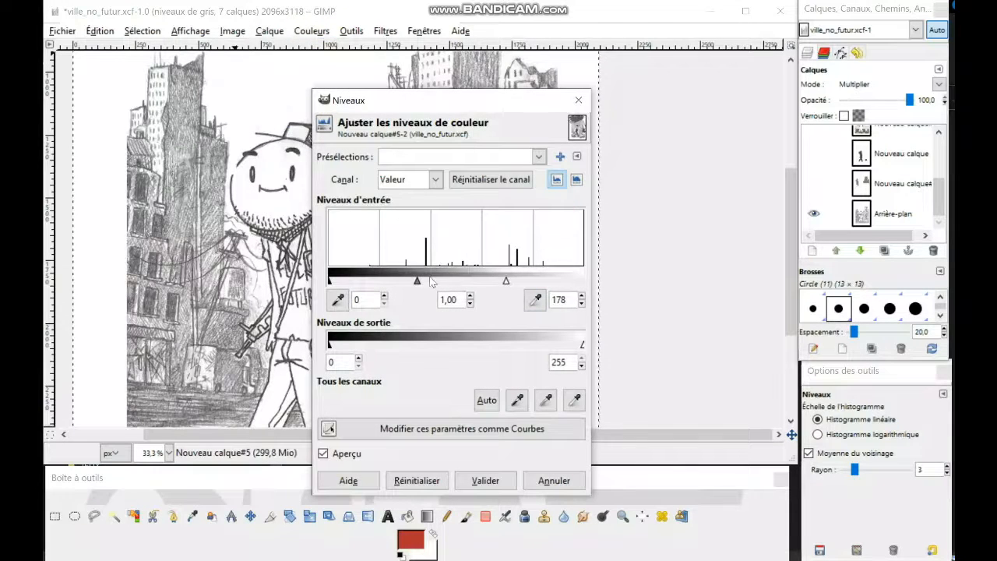
drag(352, 282, 369, 281)
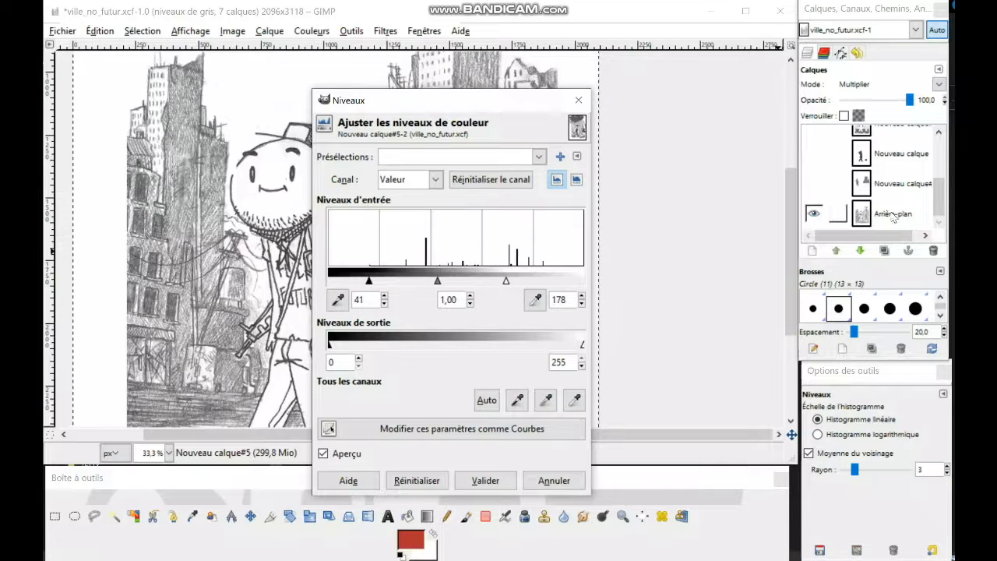
click(554, 481)
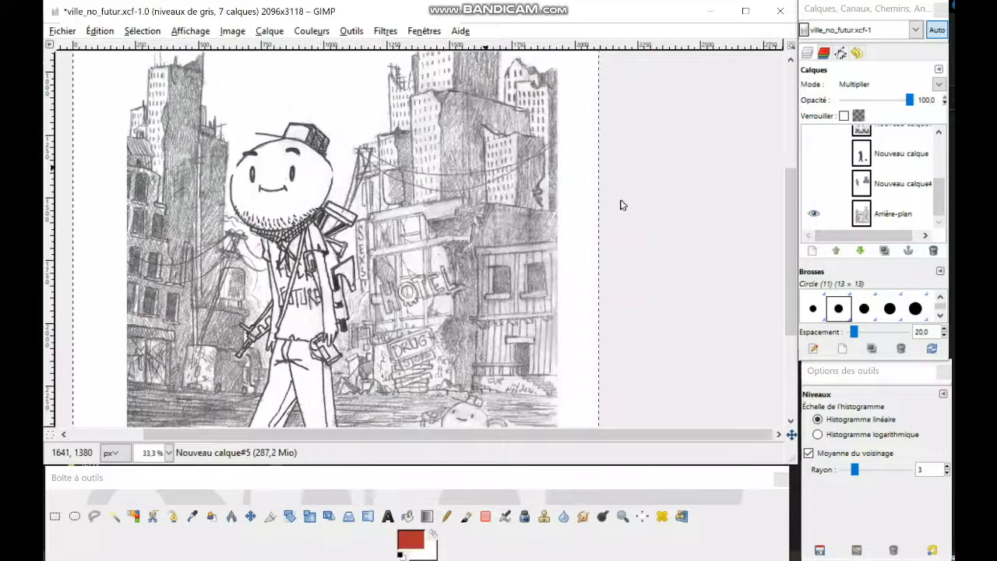
Try a Levels adjustment on the Arrière-plan layer with the input black point at 71 and the white point at 214
click(889, 214)
click(311, 30)
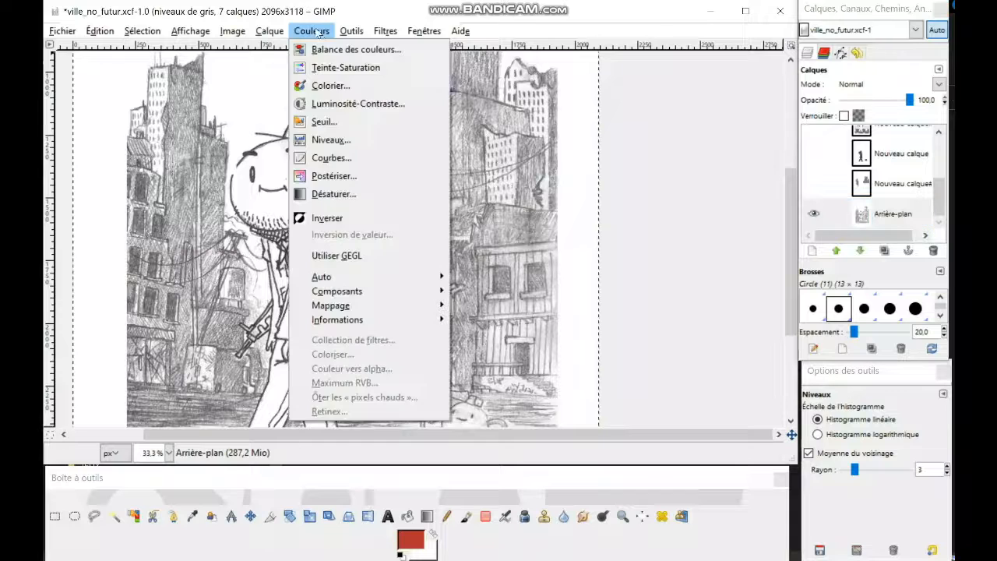
click(327, 139)
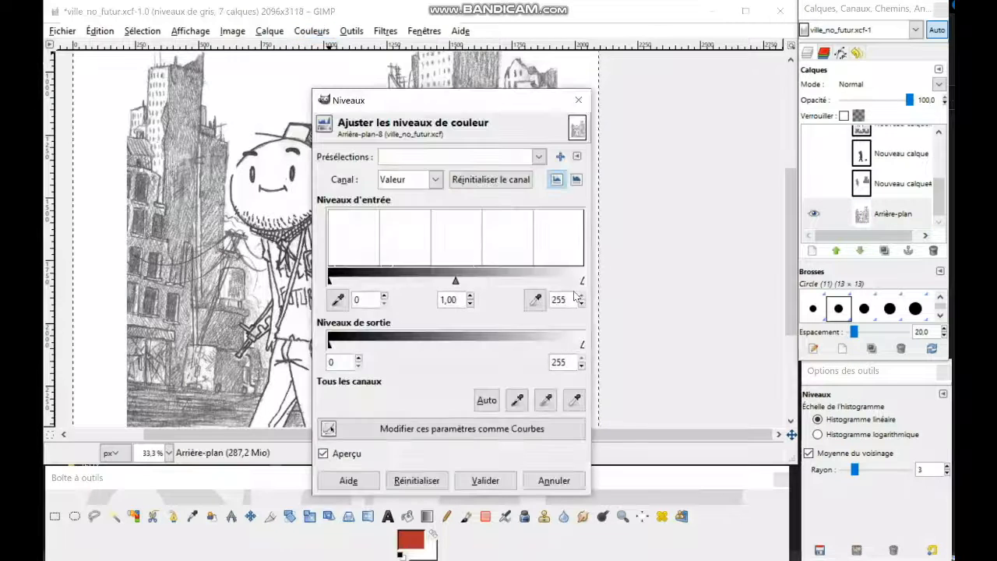
drag(583, 282, 478, 282)
drag(470, 108, 627, 161)
drag(637, 335, 740, 335)
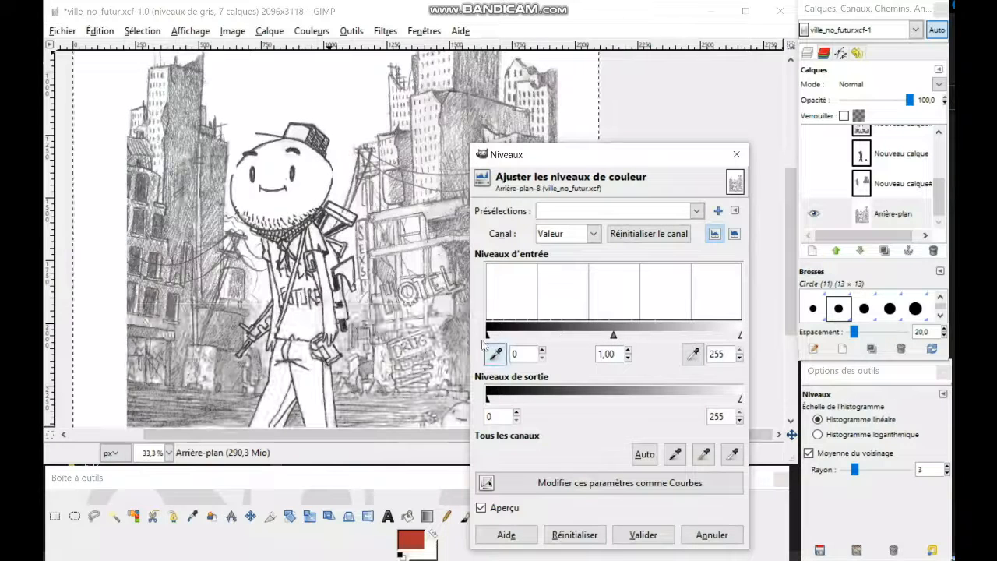
drag(489, 336, 558, 337)
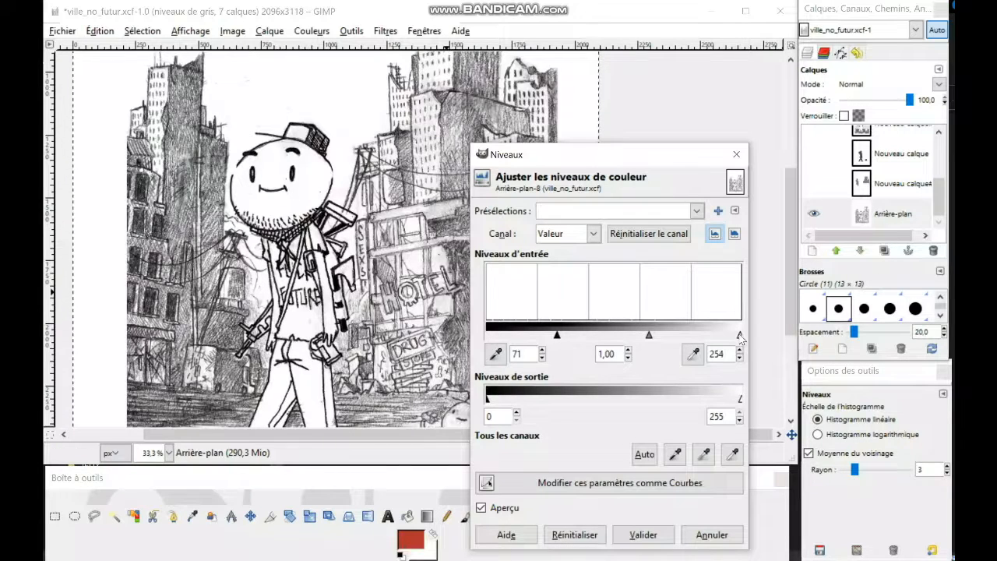
drag(741, 337, 700, 337)
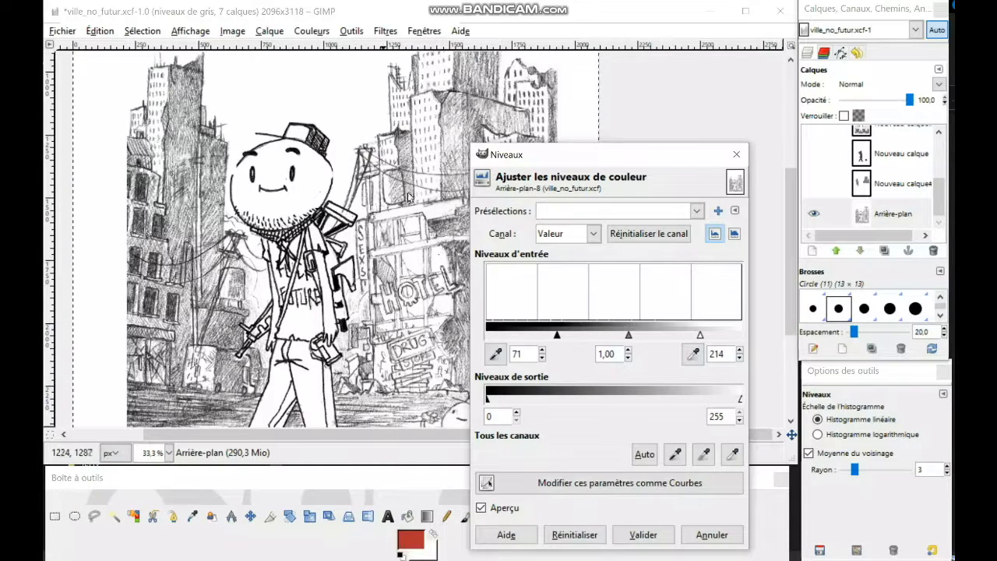
Return the Levels input range to 0 and 255 and cancel the adjustment
drag(414, 196, 350, 212)
scroll(327, 315, down, 1)
drag(558, 337, 488, 334)
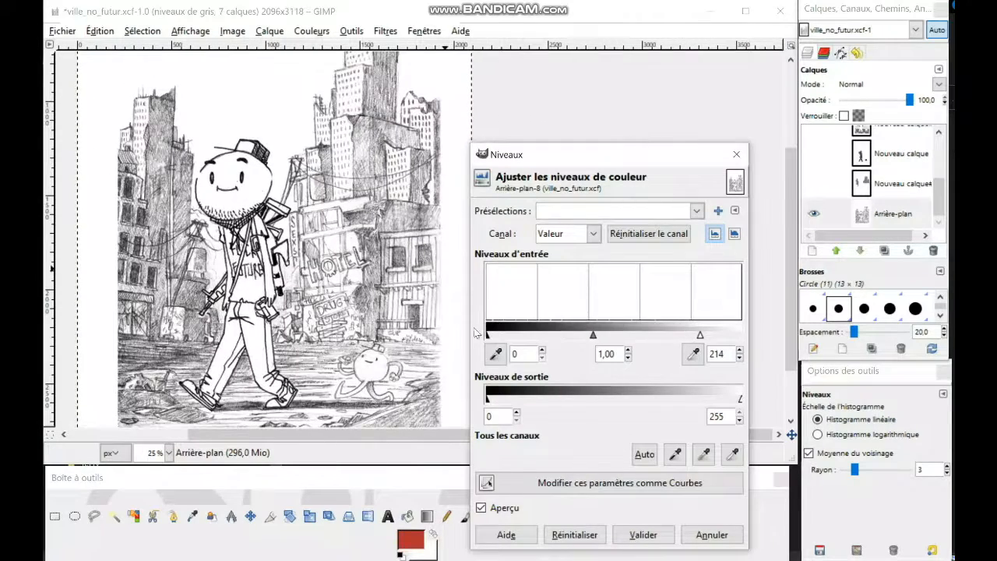
drag(700, 337, 742, 335)
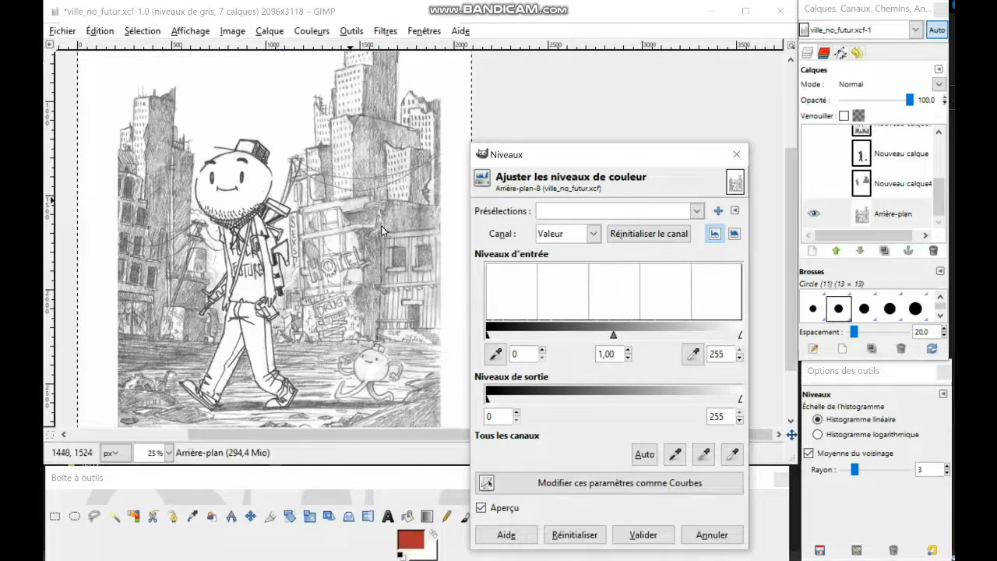
click(713, 534)
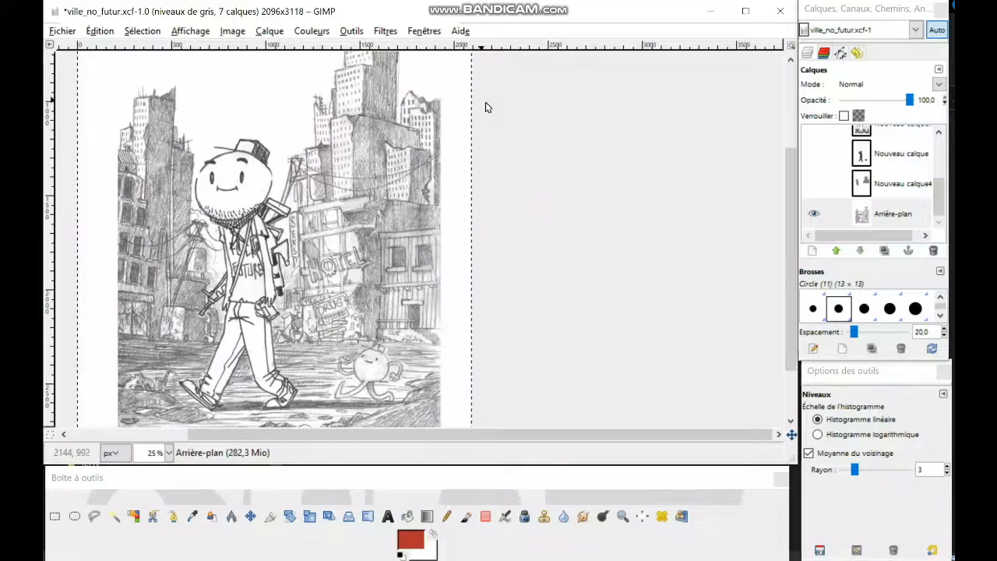
Undo the greyscale conversion and hide the topmost colour layer so only the pencil drawing shows
key(ctrl+z)
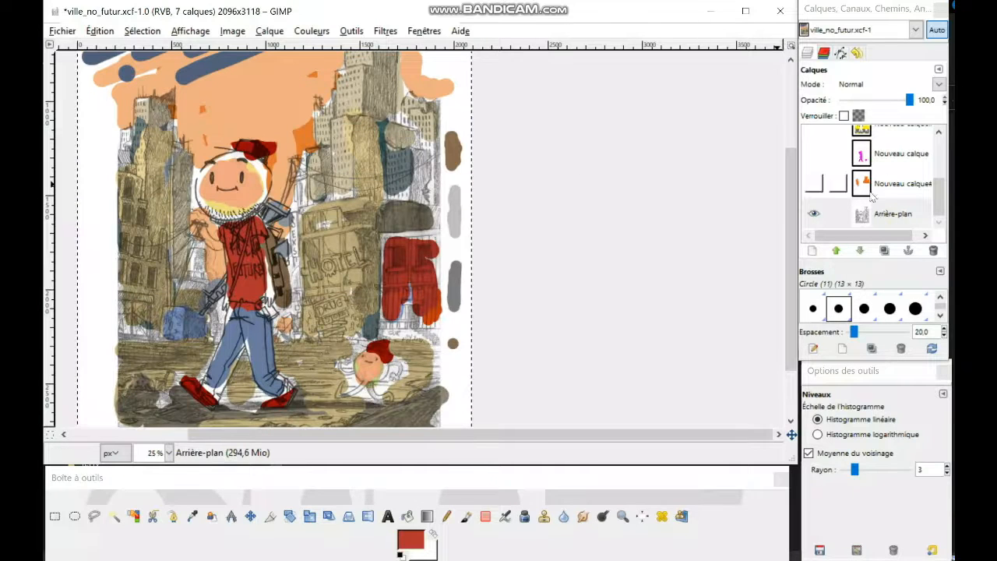
drag(937, 200, 939, 139)
click(813, 140)
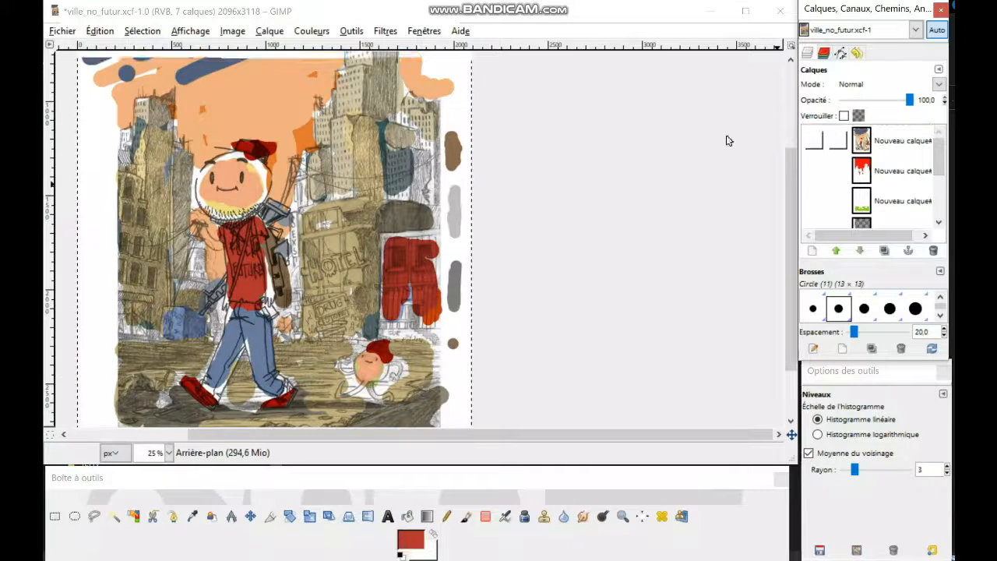
scroll(427, 198, up, 2)
drag(343, 277, 430, 289)
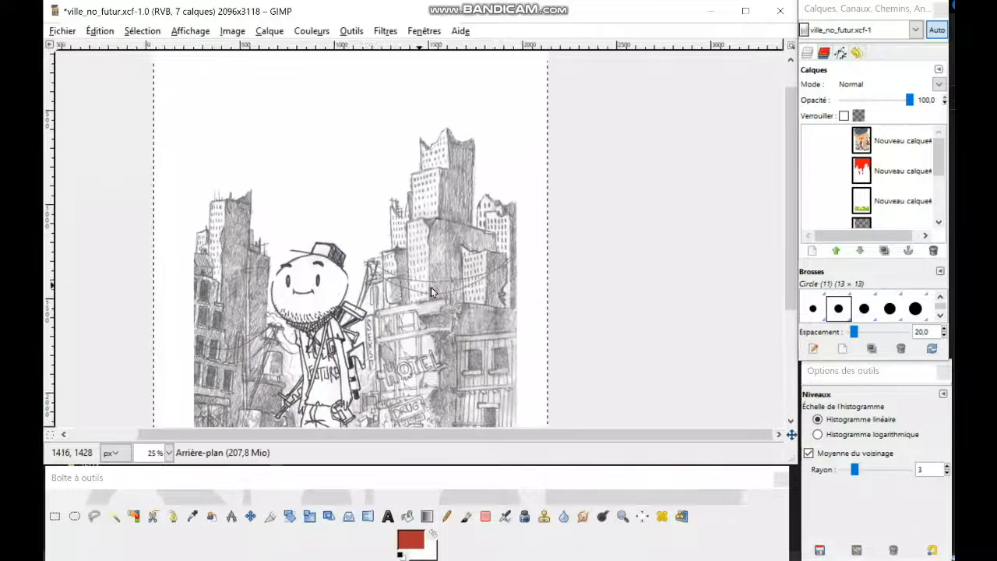
scroll(446, 320, down, 1)
mouse_move(446, 323)
mouse_down()
mouse_move(461, 273)
mouse_move(499, 272)
mouse_move(501, 289)
mouse_up()
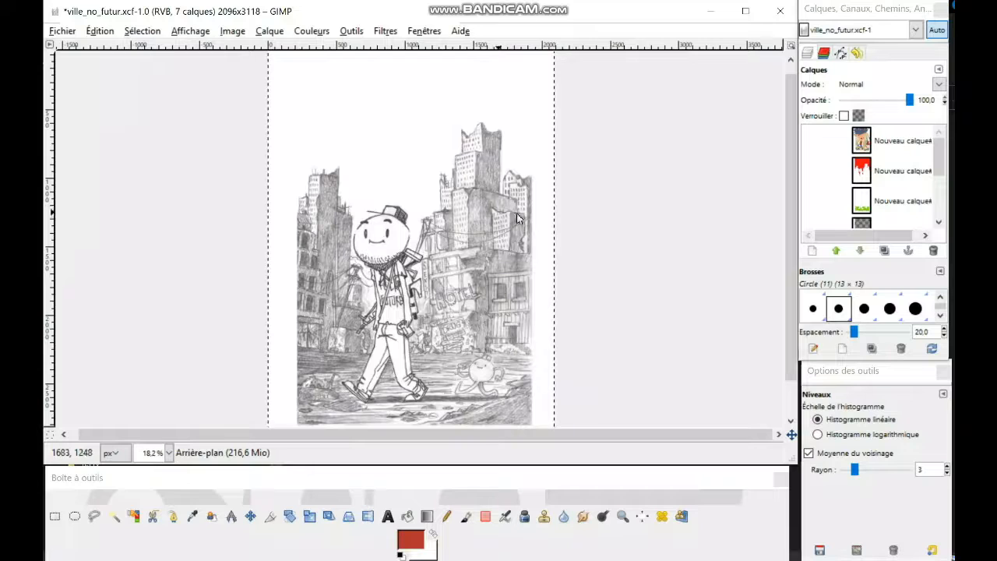
click(938, 156)
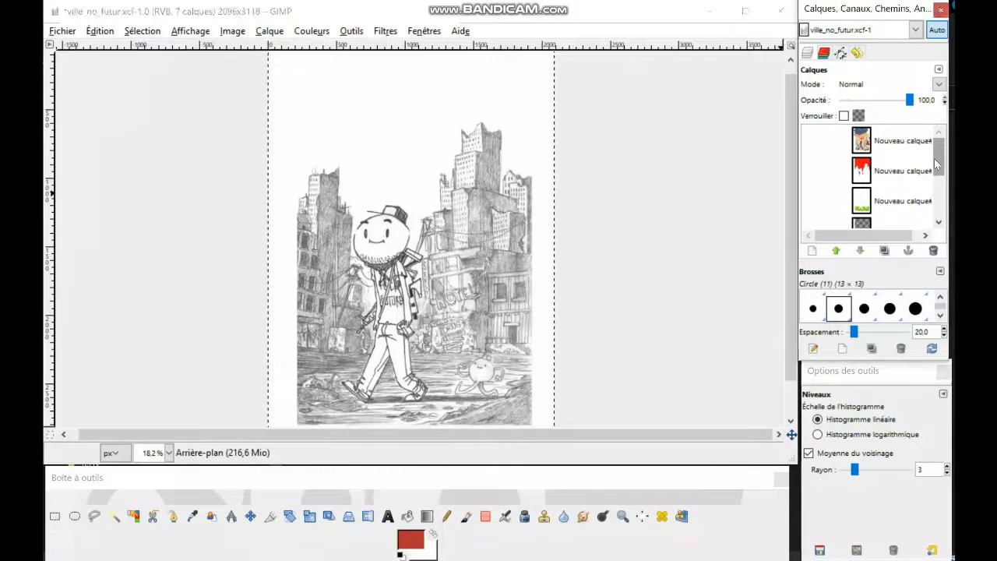
Show the orange flat colour layer for the distant buildings over Arrière-plan and make it the active layer
drag(941, 153, 943, 191)
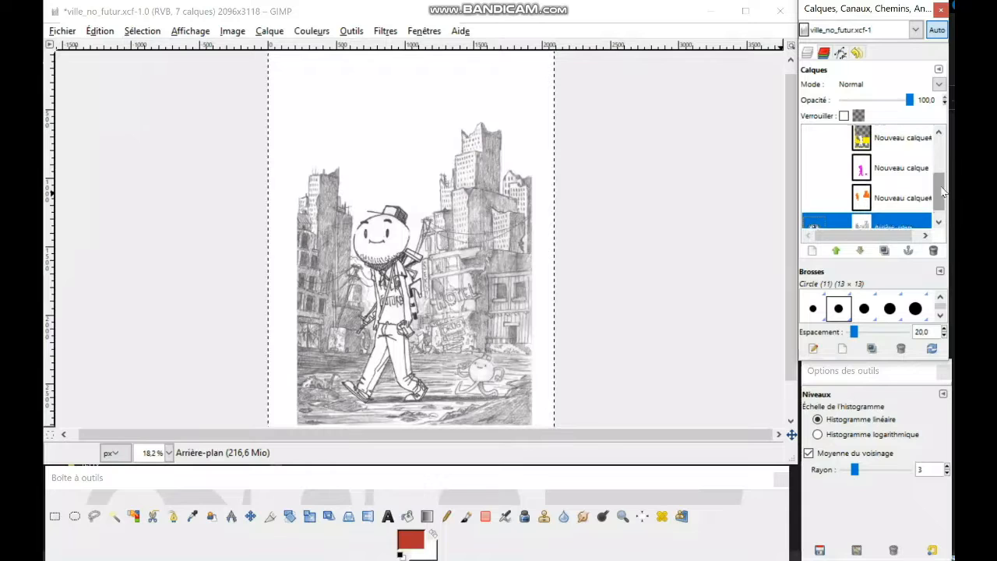
click(814, 199)
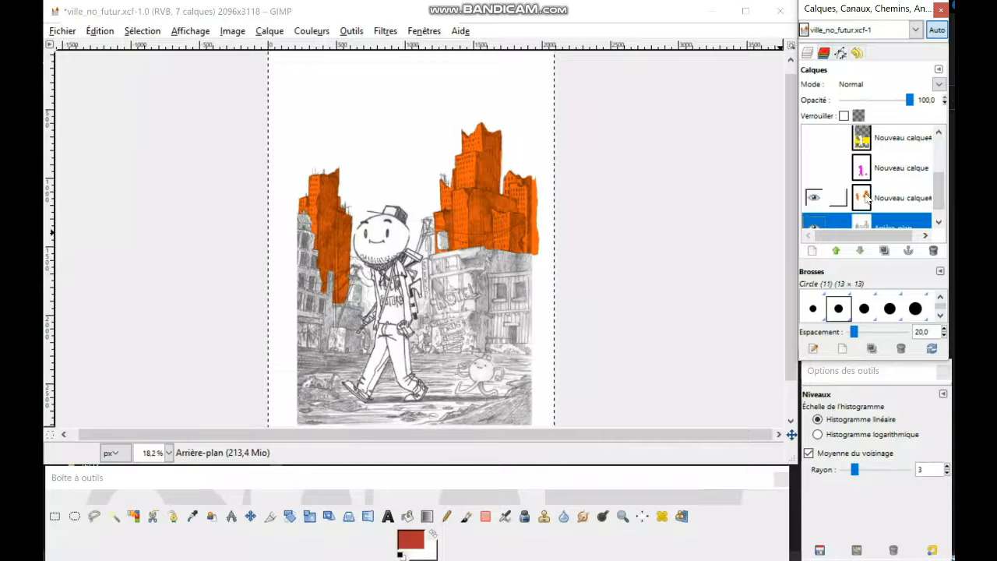
click(872, 198)
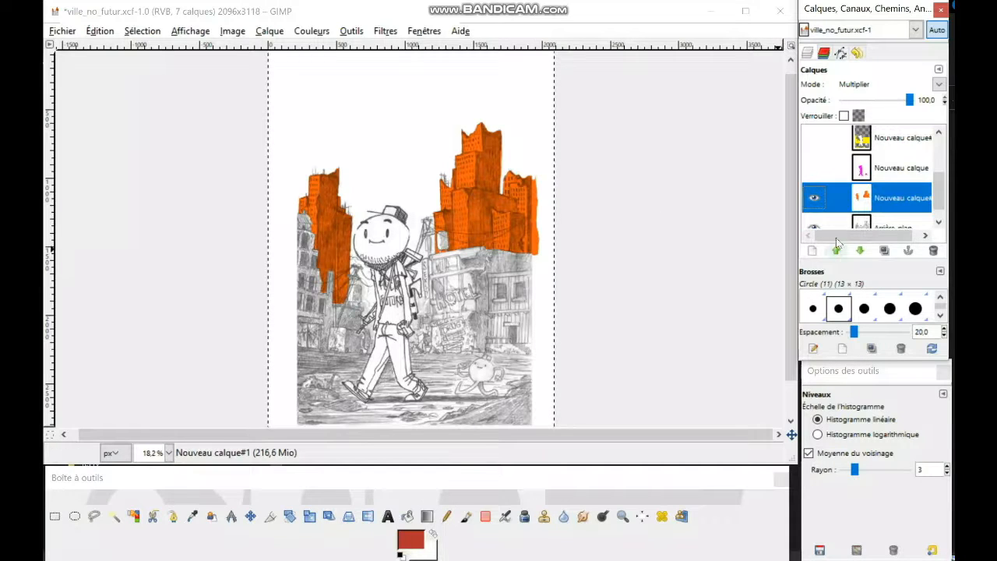
scroll(939, 186, down, 1)
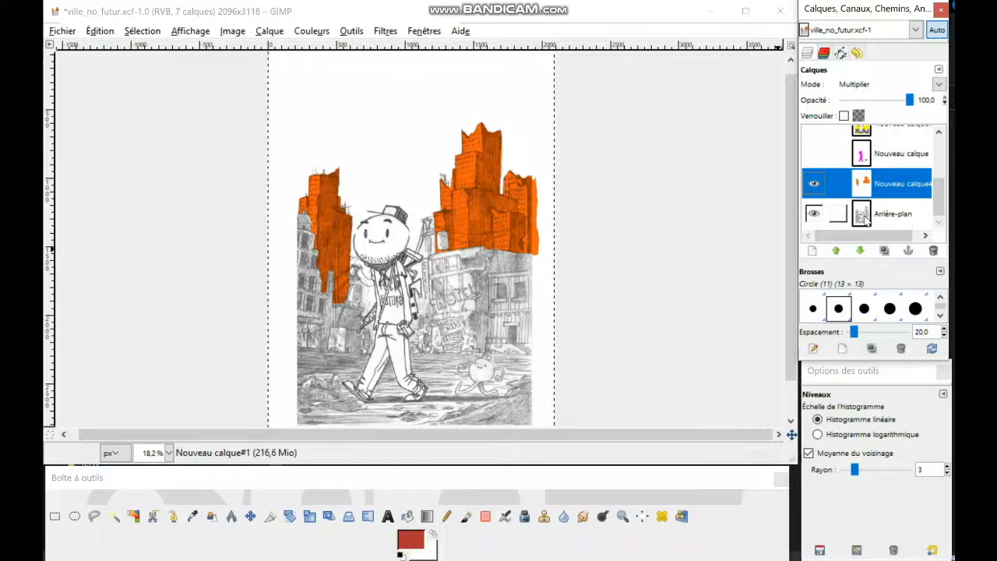
click(865, 215)
click(888, 184)
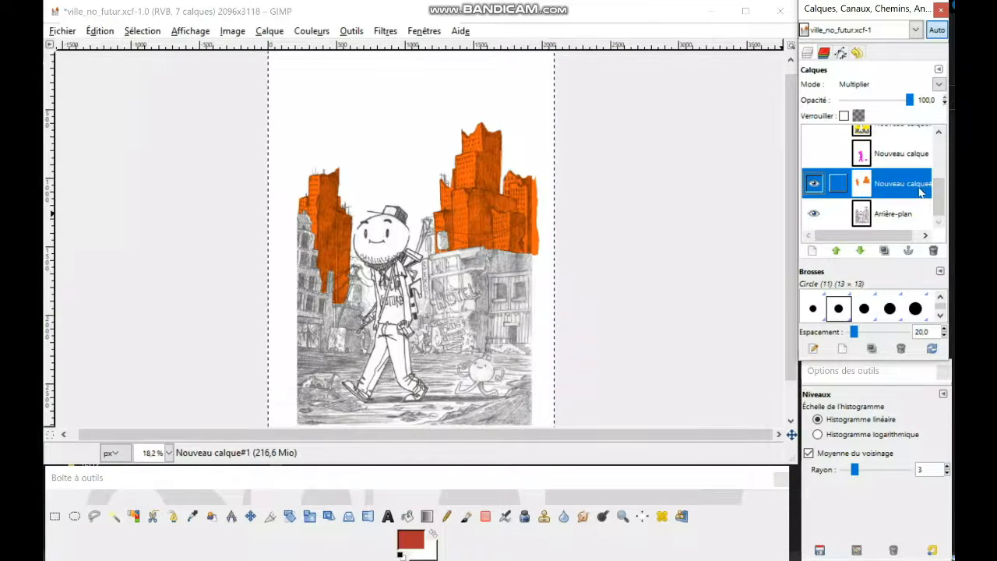
Show the magenta character, yellow building, green ground and red sky flat colour layers
scroll(940, 193, up, 2)
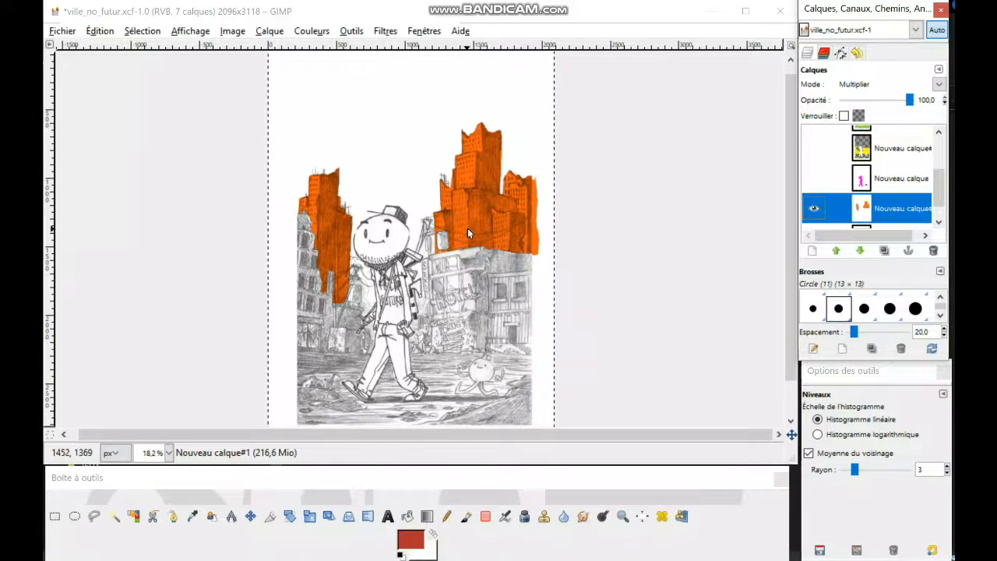
click(814, 179)
drag(941, 192, 937, 179)
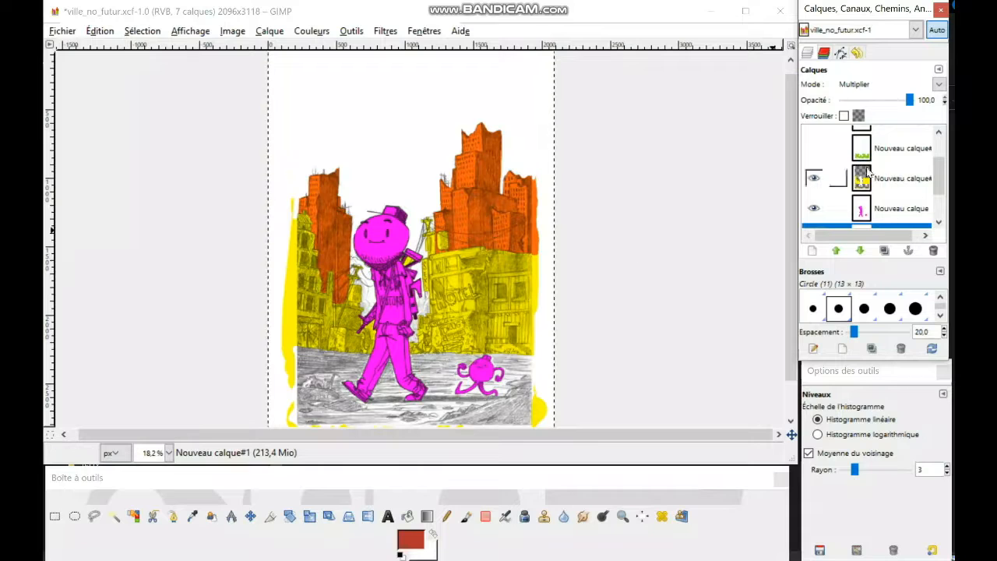
click(813, 149)
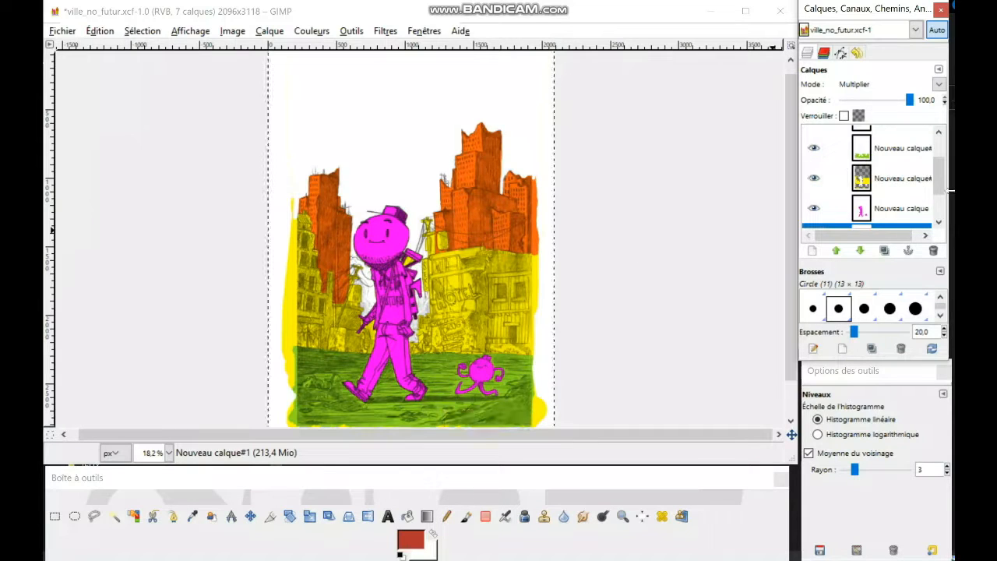
mouse_move(936, 178)
mouse_down()
mouse_move(936, 187)
mouse_move(936, 162)
mouse_up()
click(815, 170)
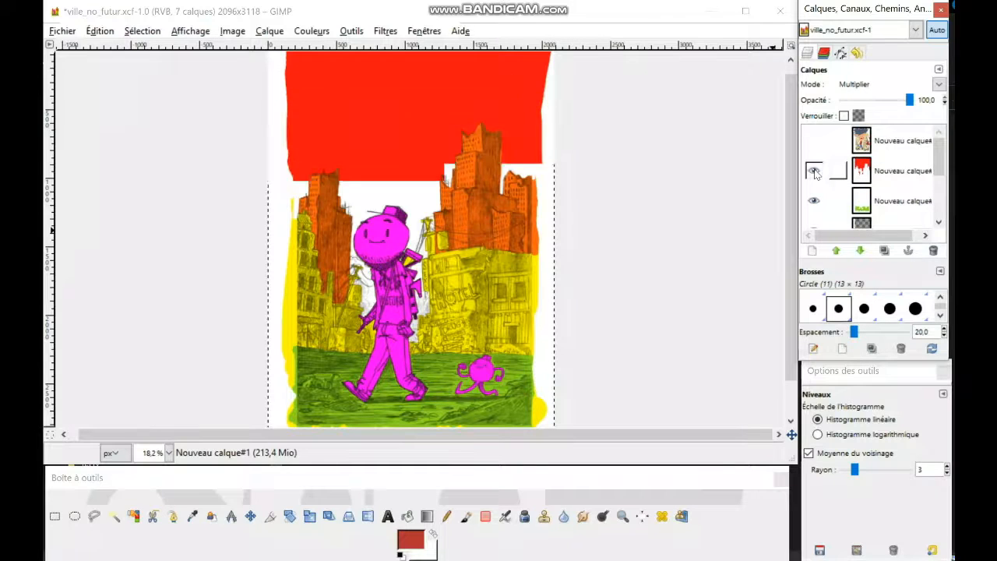
Choose the Fuzzy Select tool and examine the flat colour areas around the character and the buildings
drag(938, 160, 939, 166)
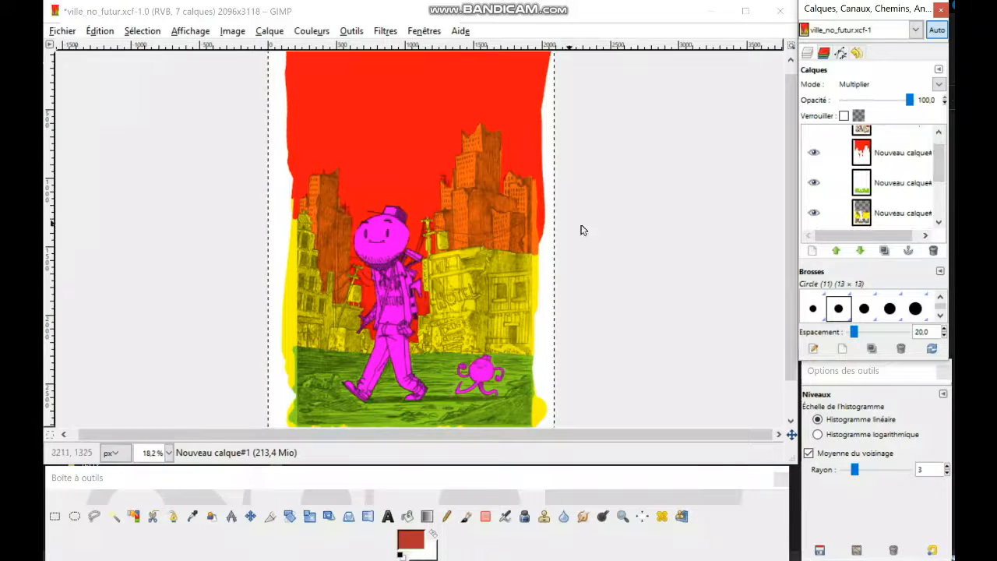
mouse_move(939, 166)
mouse_down()
mouse_move(944, 192)
mouse_move(936, 139)
mouse_move(933, 186)
mouse_move(943, 153)
mouse_move(939, 172)
mouse_up()
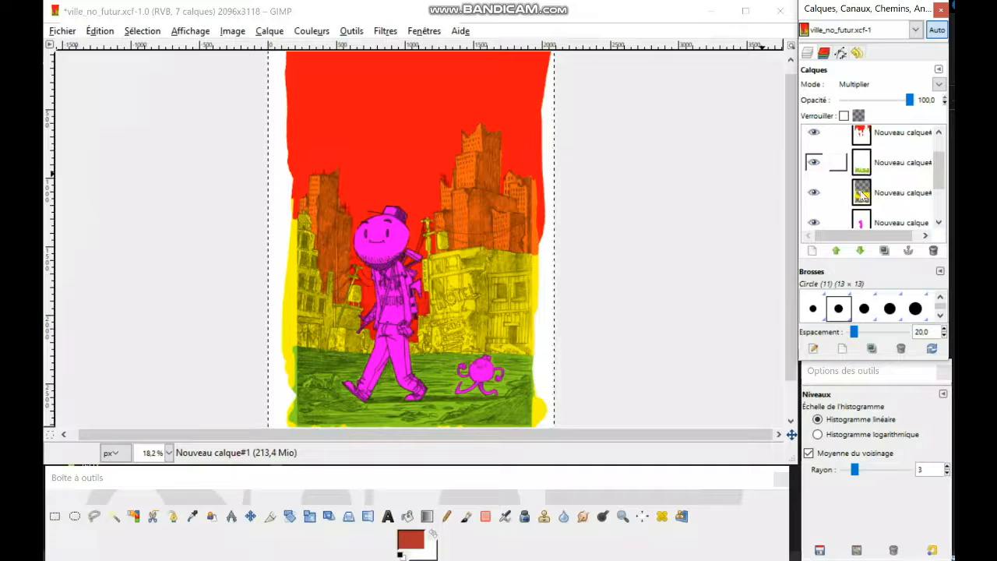
mouse_move(938, 162)
mouse_down()
mouse_move(939, 218)
mouse_move(939, 147)
mouse_up()
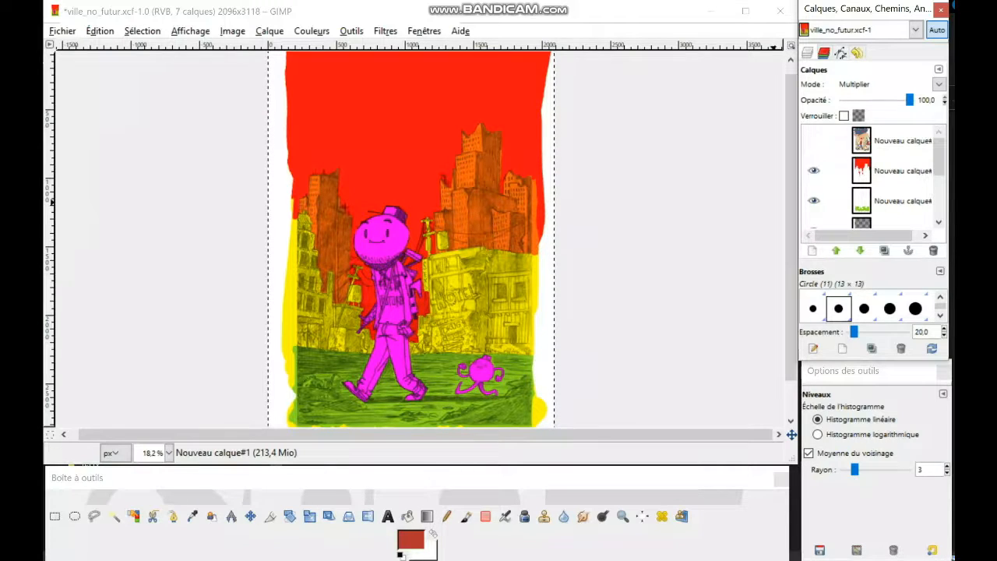
scroll(939, 152, down, 1)
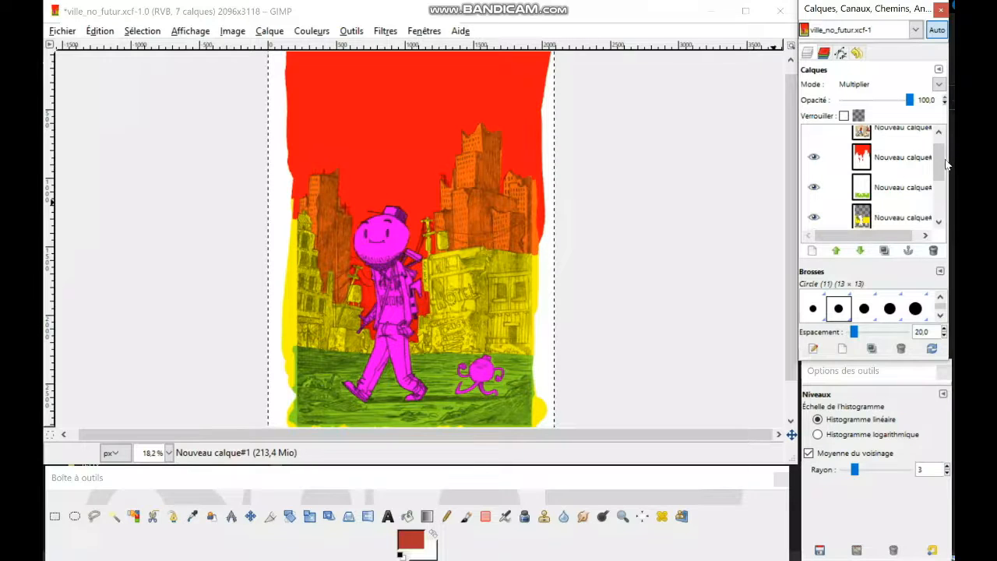
drag(941, 170, 942, 160)
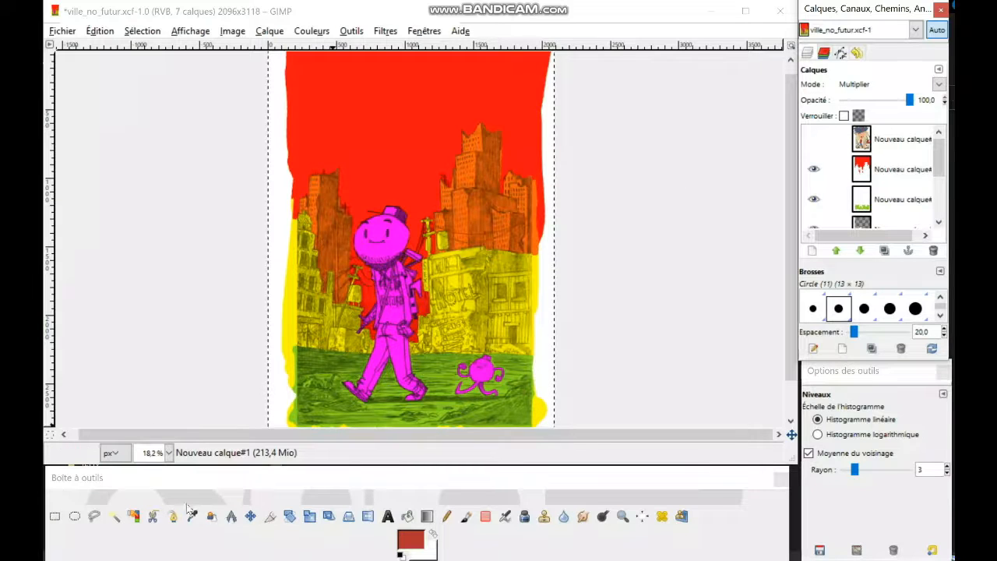
click(114, 516)
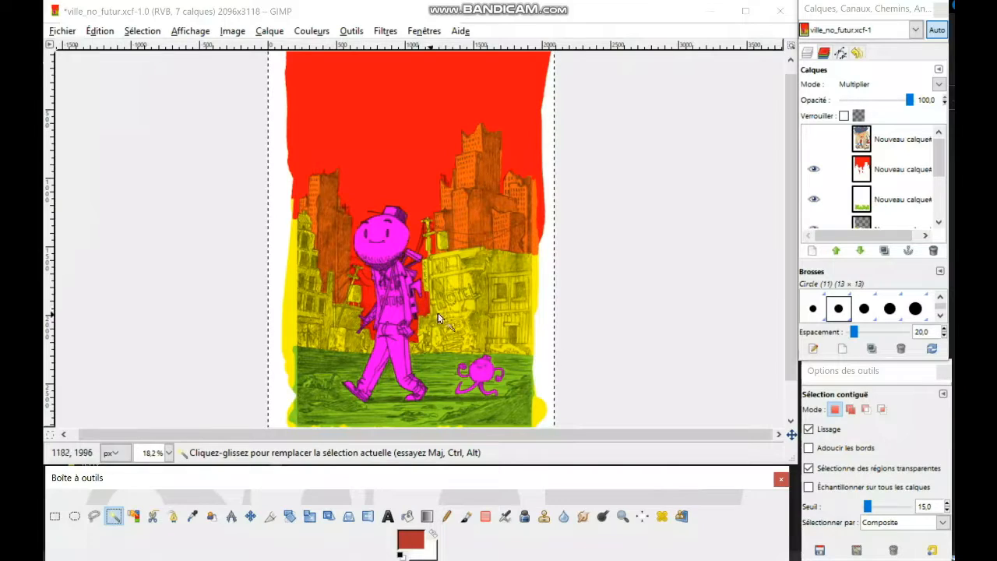
ctrl+scroll(438, 314, up, 4)
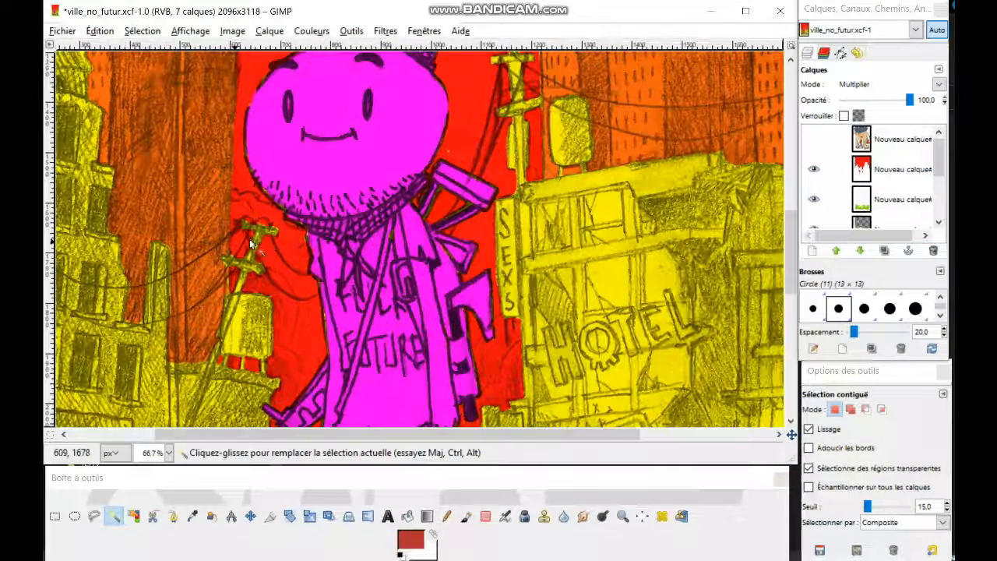
ctrl+scroll(577, 166, down, 3)
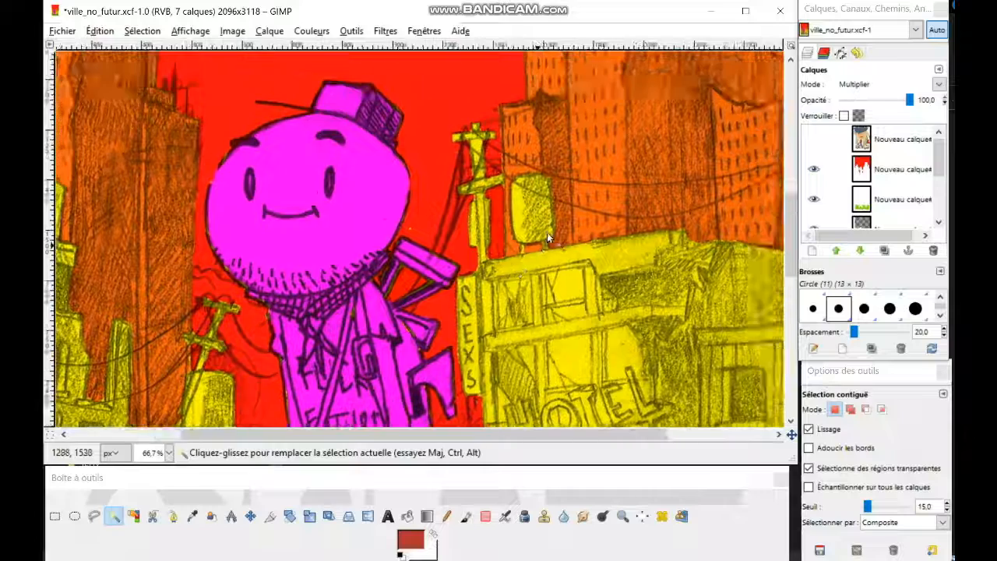
ctrl+scroll(475, 252, down, 1)
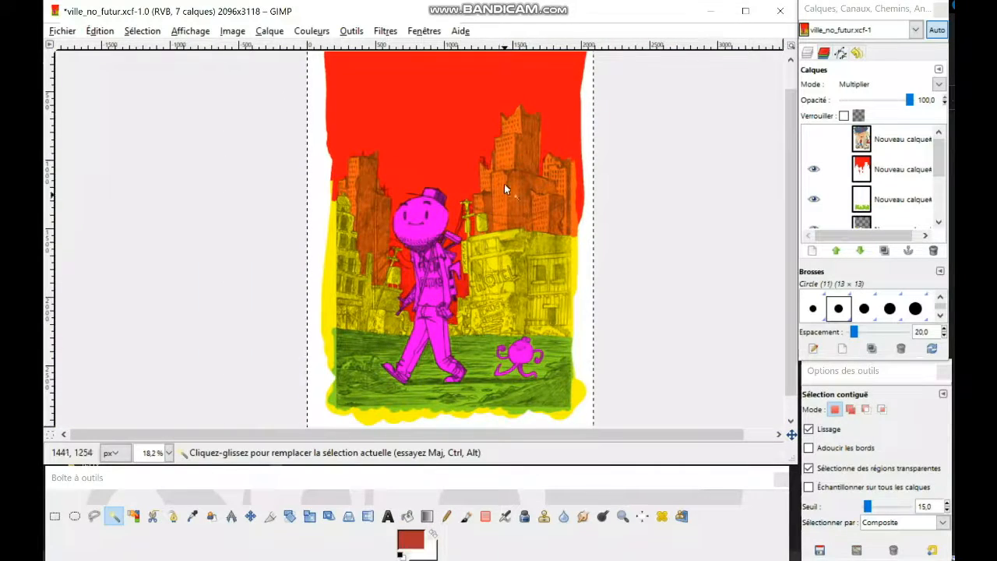
scroll(506, 211, up, 2)
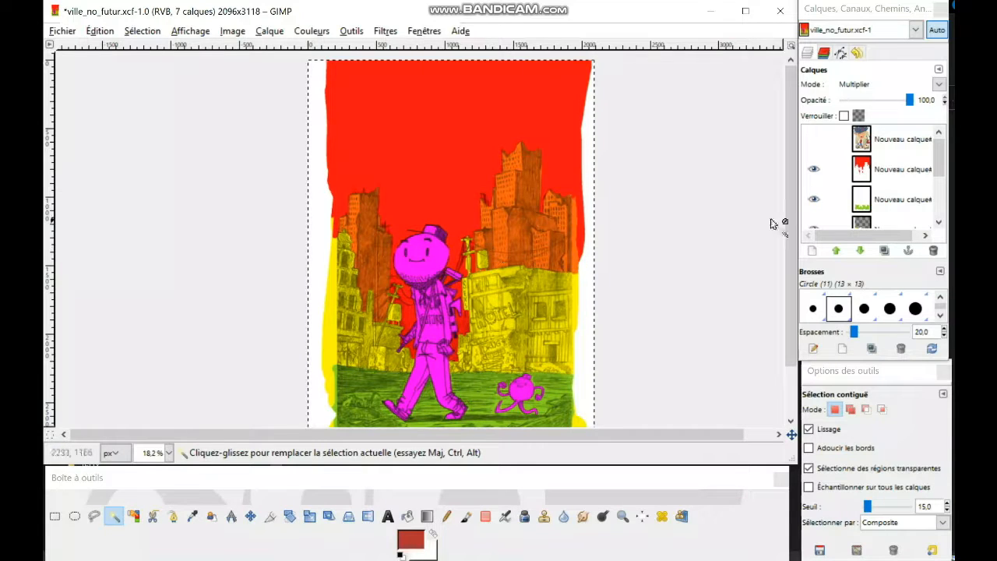
Show the topmost colour sketch layer and hide the red, green, yellow, magenta and orange flat colour layers
click(884, 156)
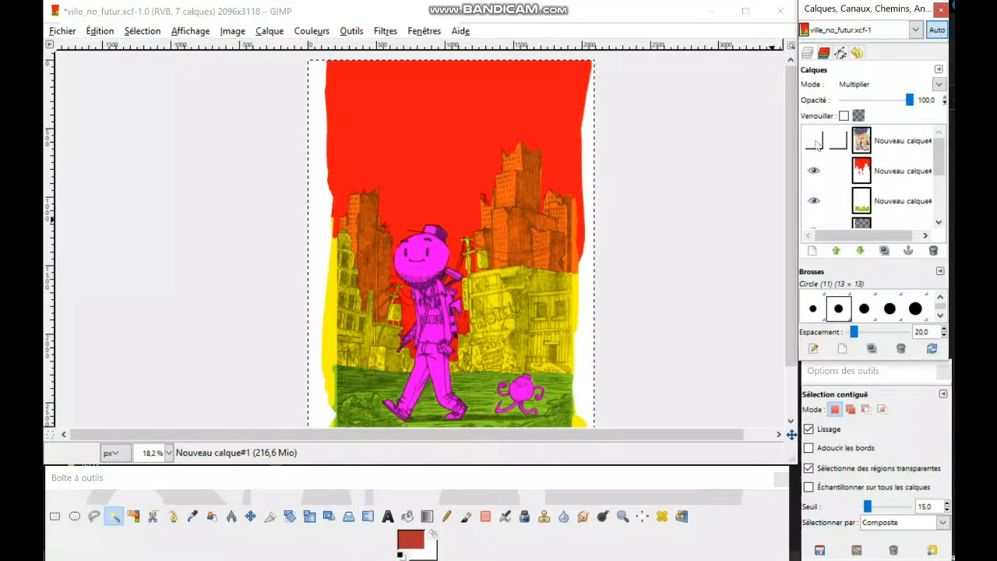
click(817, 145)
click(818, 173)
click(818, 203)
scroll(814, 174, down, 2)
click(813, 176)
click(814, 207)
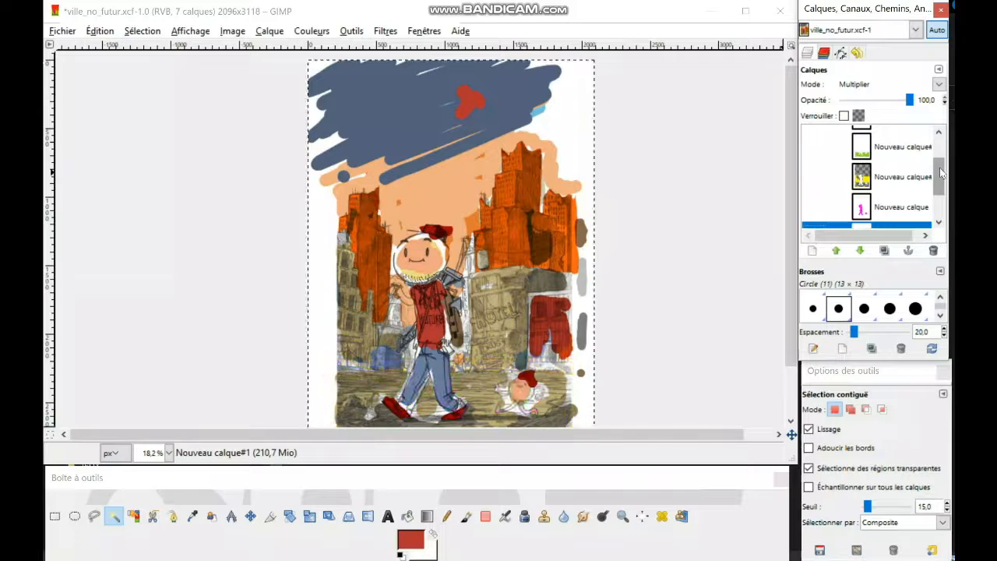
scroll(941, 173, down, 2)
click(814, 184)
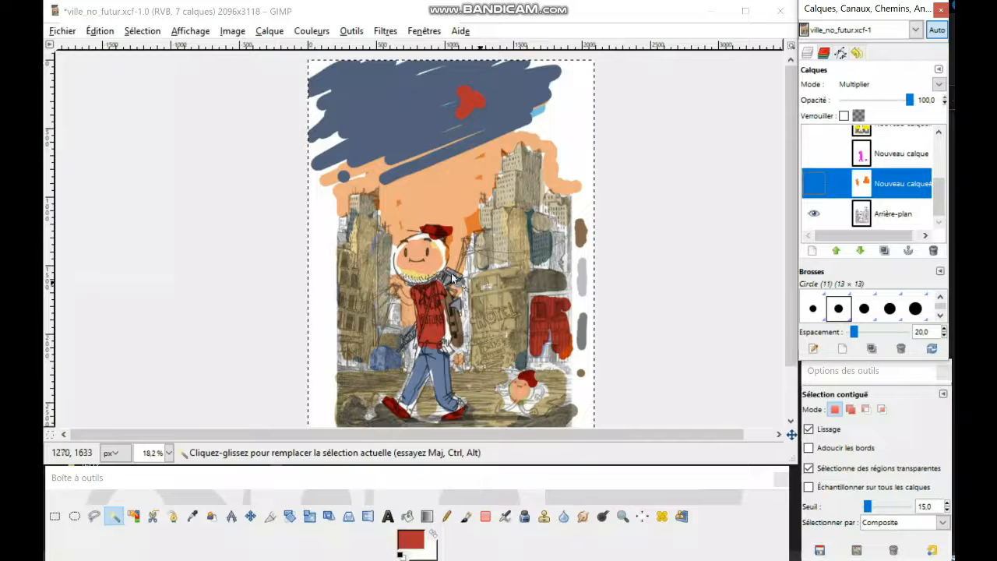
drag(457, 318, 461, 290)
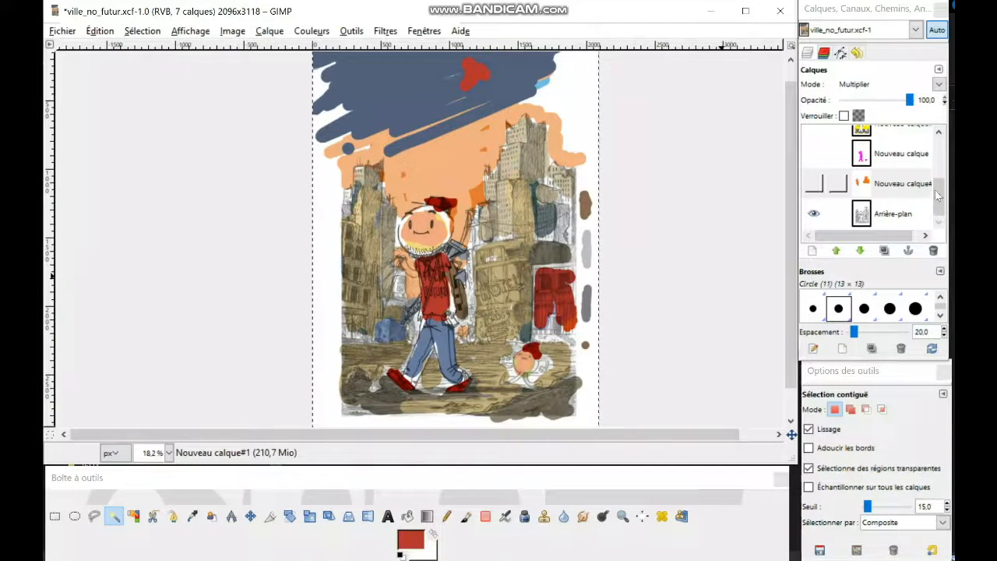
drag(939, 193, 952, 159)
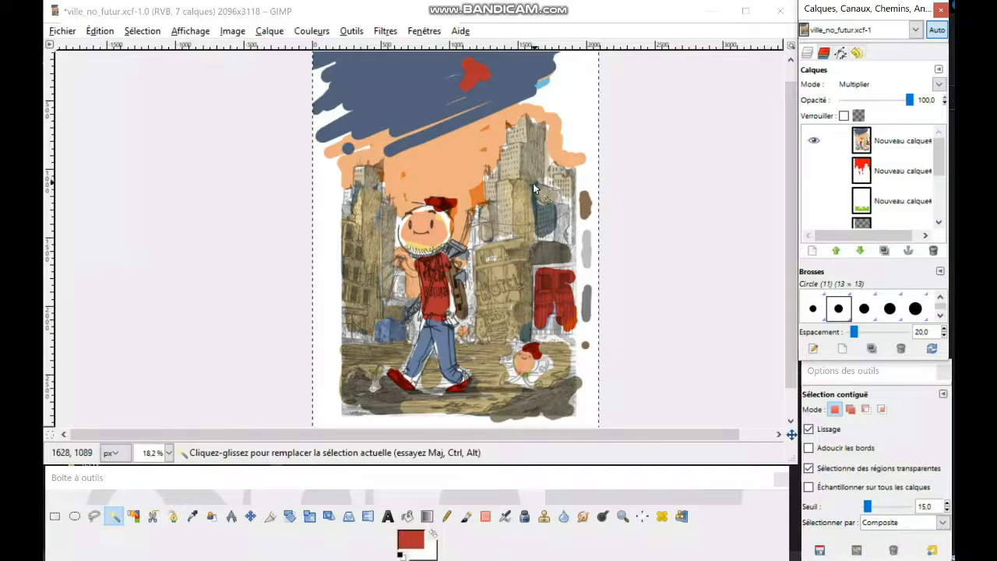
drag(626, 354, 599, 346)
mouse_move(582, 267)
mouse_down()
mouse_move(572, 314)
mouse_move(582, 265)
mouse_up()
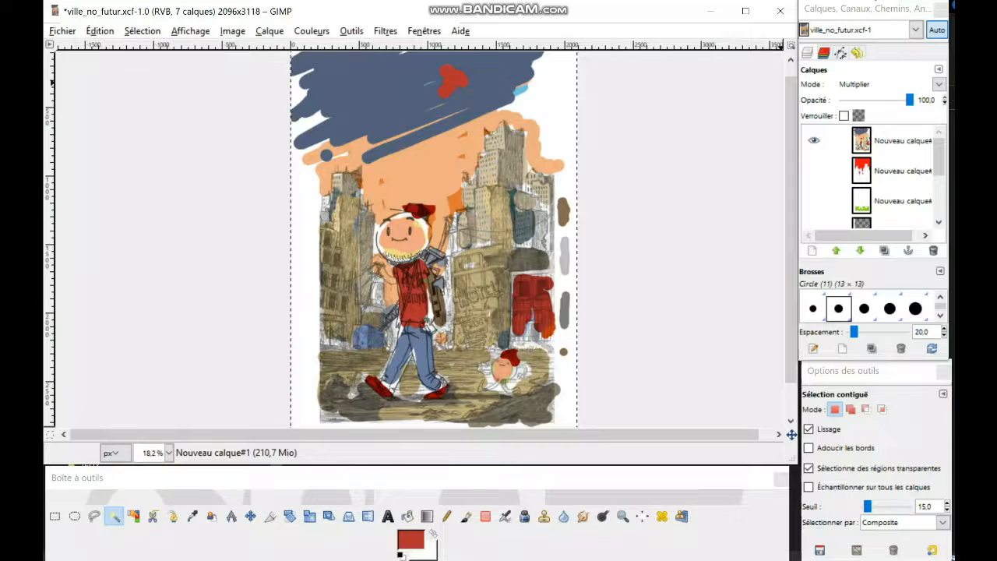
Fuzzy-select the sky on the red flat layer, adding the enclosed sky area beside the character's torso to the selection
click(896, 171)
click(459, 156)
click(815, 170)
shift+click(390, 296)
click(815, 170)
Sample the sketch sky's dark blue as the background colour and its light orange as the foreground colour
click(896, 141)
click(192, 517)
click(413, 101)
click(434, 535)
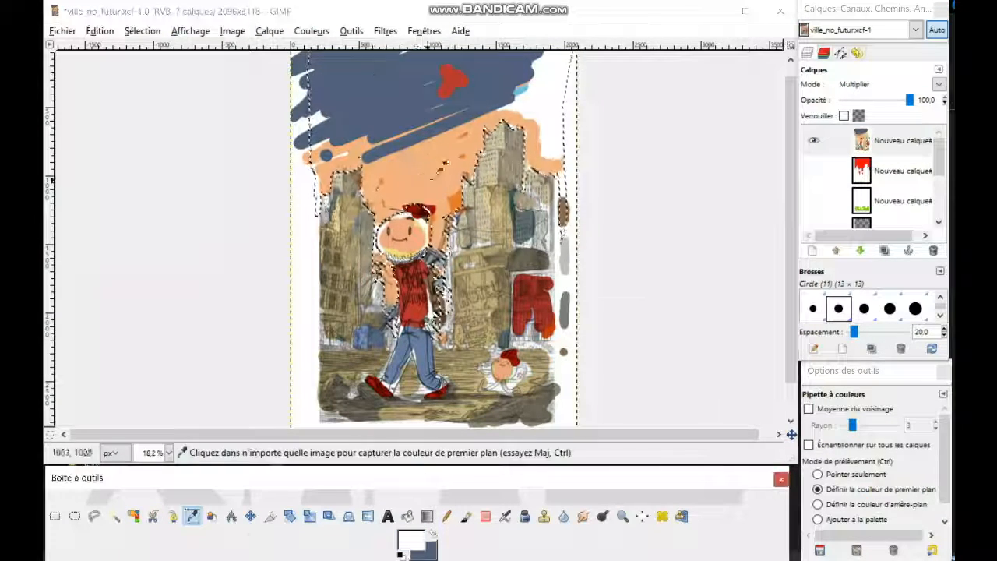
click(421, 175)
Choose the Gradient tool, add a new layer in Multiplier mode, and hide the colour sketch layer
click(427, 517)
click(813, 250)
click(86, 185)
click(172, 239)
click(889, 84)
click(865, 201)
click(815, 171)
Fill the selected sky with a linear gradient from dark blue down to light orange and clear the selection
mouse_move(426, 81)
mouse_down()
mouse_move(442, 341)
mouse_move(428, 72)
mouse_up()
key(ctrl+z)
key(ctrl+a)
drag(506, 305, 532, 287)
Fuzzy-select the distant buildings on the orange flat layer and paint them beige sampled from the colour sketch
scroll(880, 184, down, 6)
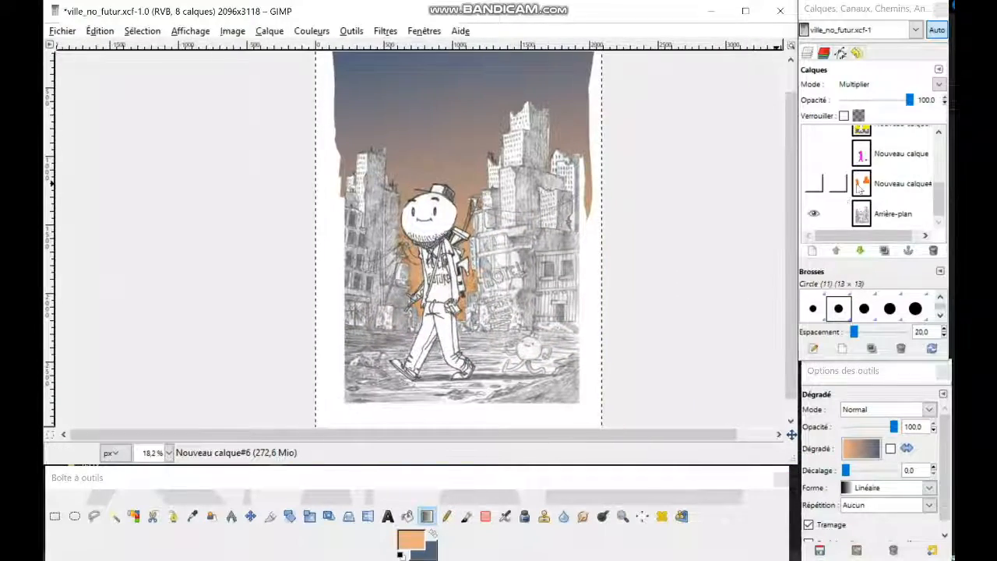
click(881, 184)
key(u)
shift+click(586, 184)
shift+click(383, 220)
key(shift+ctrl+n)
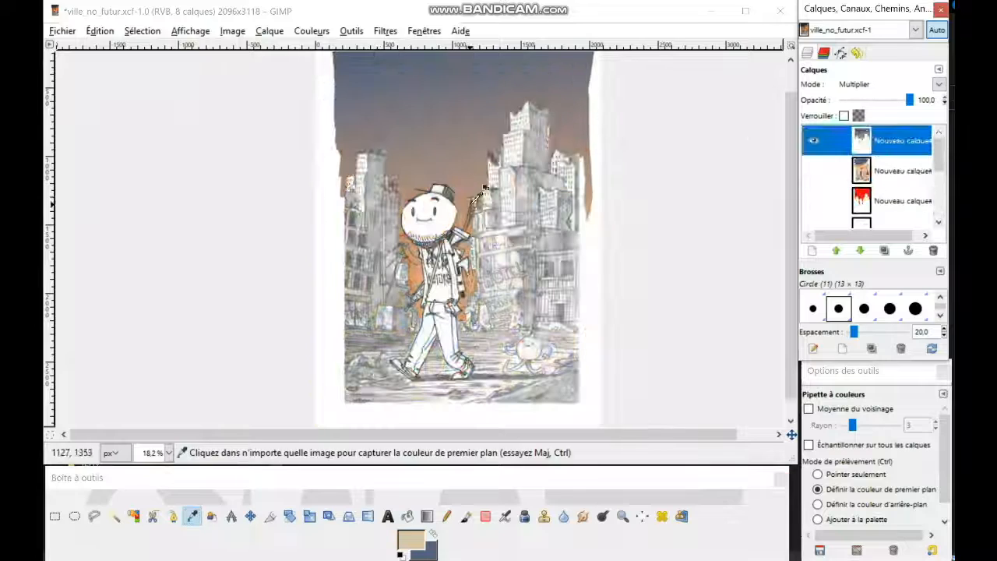
key(p)
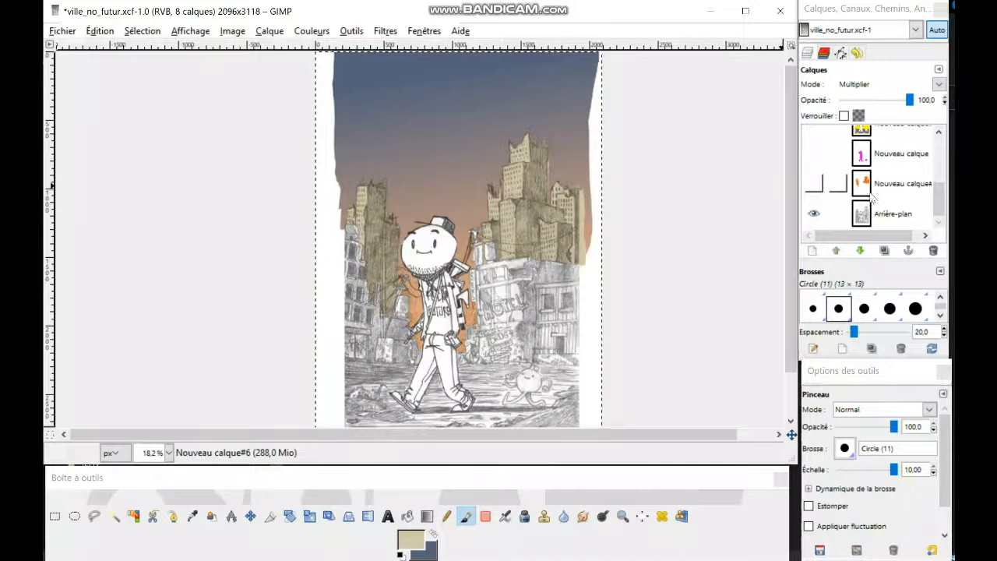
Fuzzy-select the nearer buildings on the yellow flat layer, paint them olive brown sampled from the sketch, and clear the selection
click(115, 516)
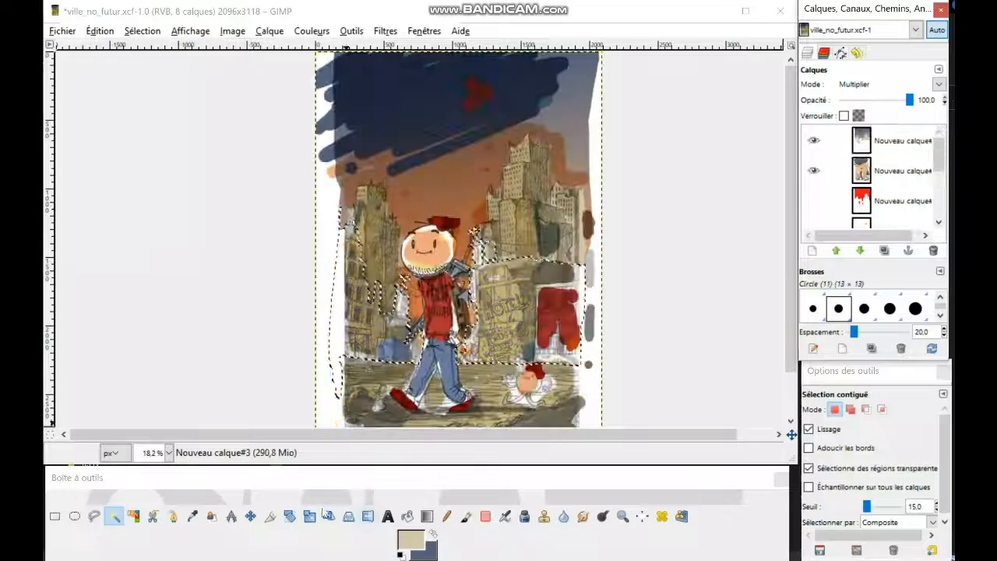
click(193, 516)
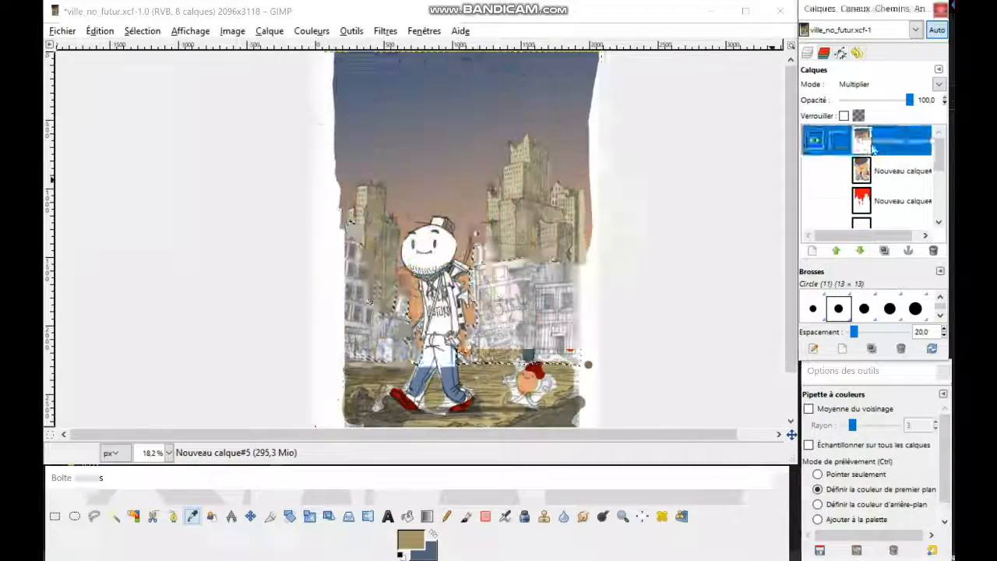
mouse_move(503, 304)
mouse_down()
mouse_move(468, 361)
mouse_move(347, 253)
mouse_up()
key(ctrl+shift+a)
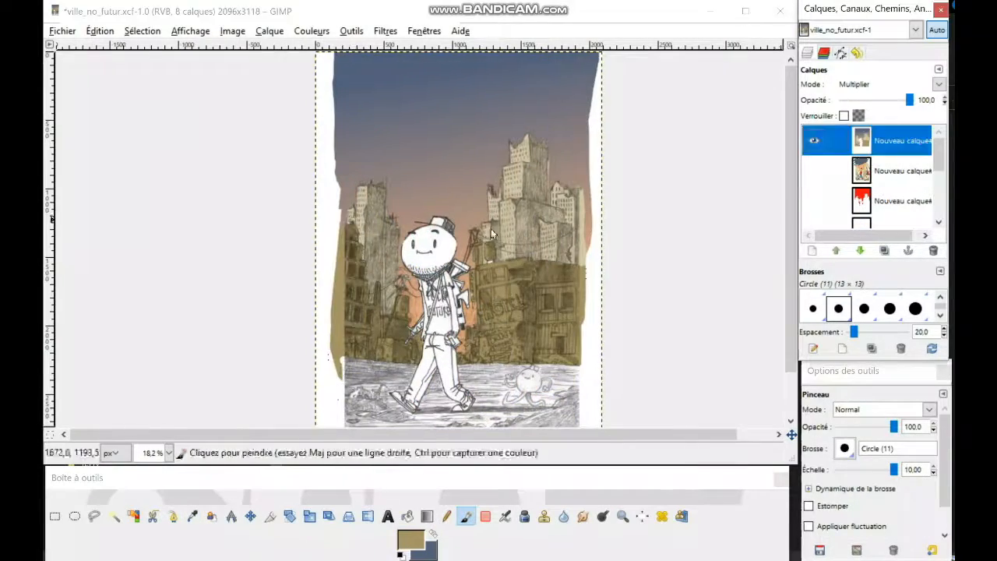
Sample a red and paint the upper storey of the building beside the hotel, leaving its two windows unpainted
scroll(515, 277, up, 4)
click(192, 516)
click(495, 160)
scroll(496, 159, up, 3)
key(p)
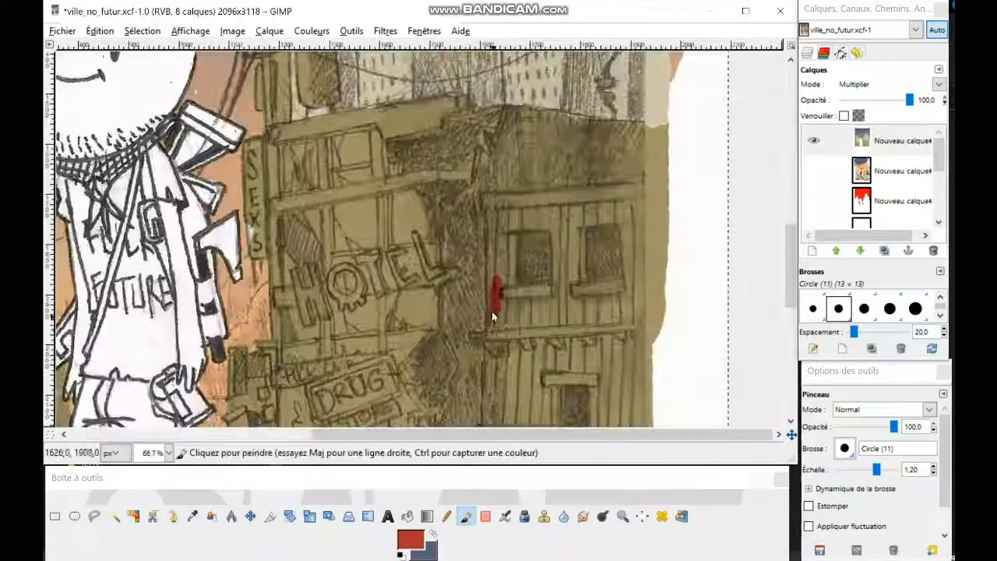
drag(492, 311, 505, 269)
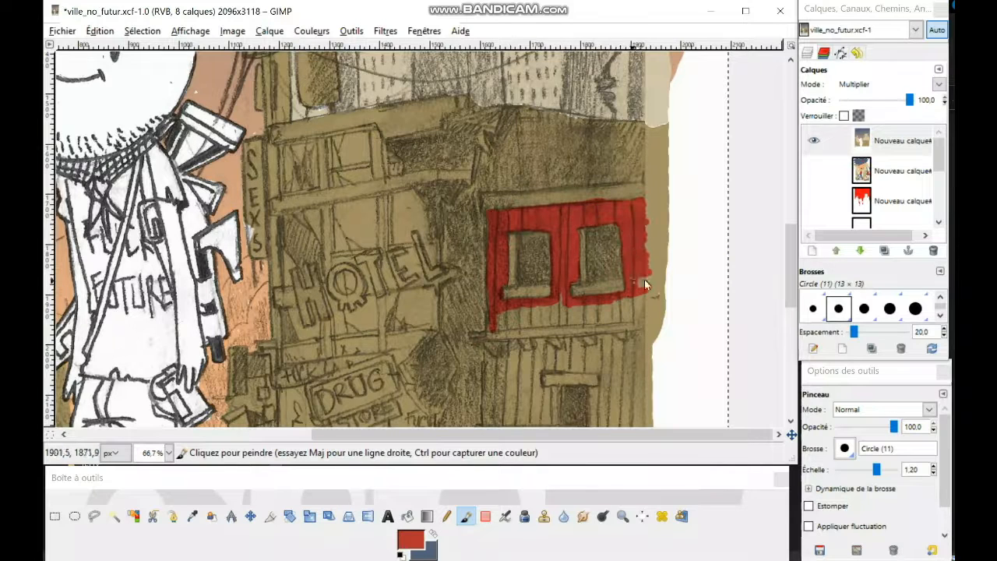
Paint the lower storey's plank wall of the same building red, around the door
scroll(659, 310, down, 5)
drag(499, 237, 488, 204)
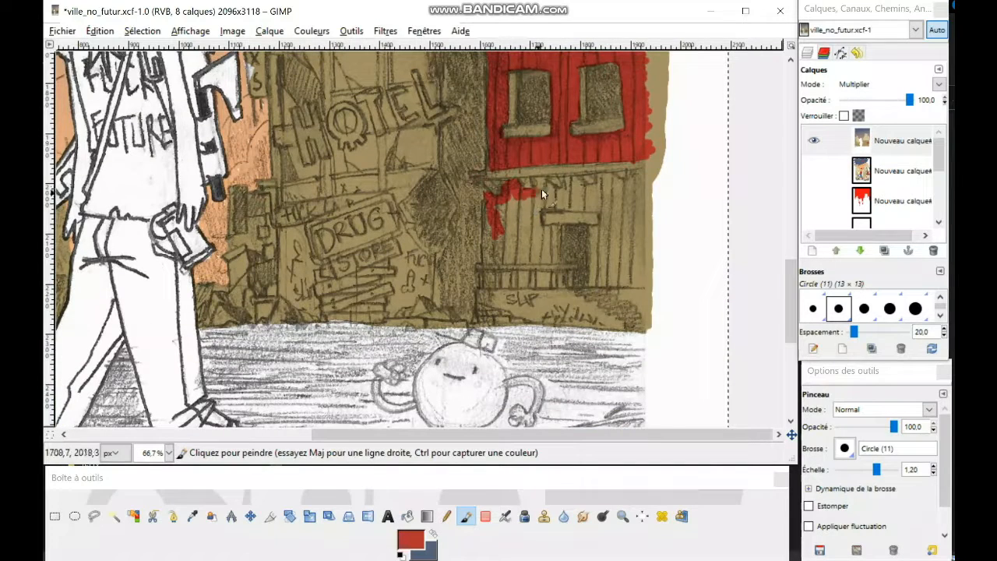
drag(632, 173, 593, 237)
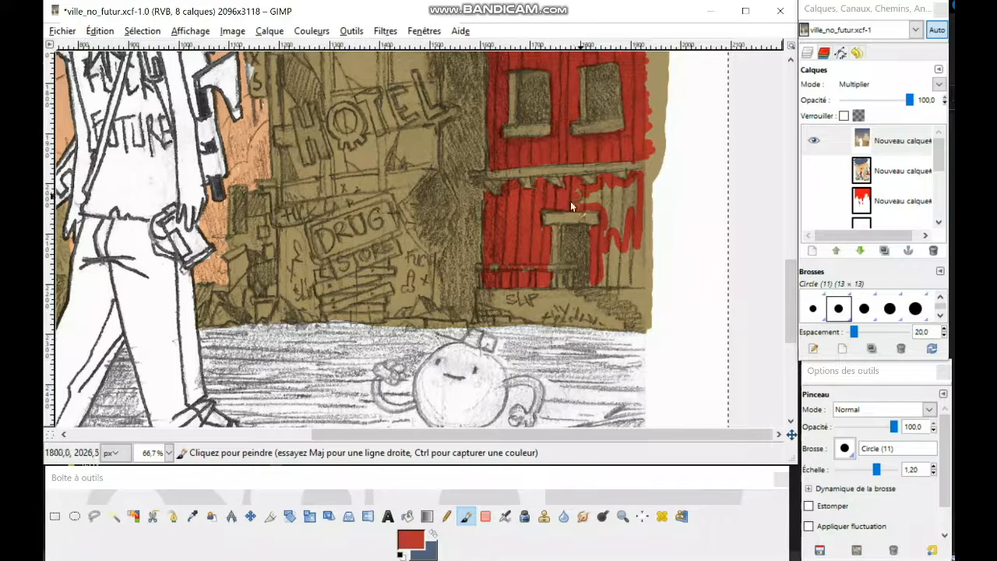
Change the foreground colour to dark grey and paint the red building's roof edge, middle ledge and door lintel
scroll(639, 183, up, 3)
click(411, 539)
click(343, 172)
click(535, 268)
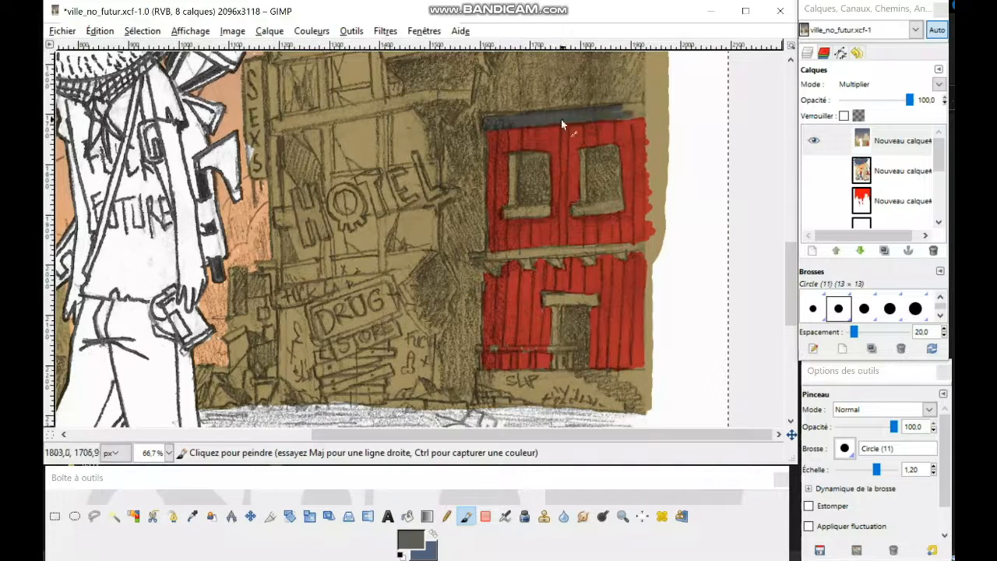
drag(492, 266, 530, 264)
drag(548, 299, 595, 301)
Darken the foreground colour to charcoal and paint the handrail and balusters of the railing beside the red building's door
click(410, 540)
click(321, 196)
click(539, 270)
drag(478, 349, 575, 349)
scroll(581, 343, up, 3)
drag(508, 254, 507, 308)
drag(460, 256, 459, 306)
drag(396, 256, 396, 306)
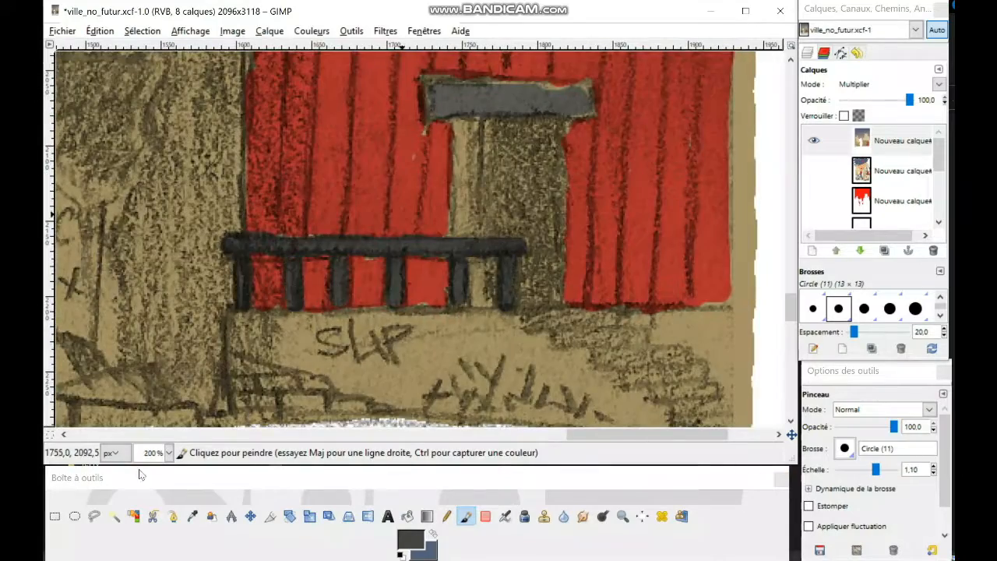
Change the foreground colour to orange-brown and paint over the red building's roof edge
scroll(644, 330, down, 5)
scroll(501, 220, up, 1)
scroll(586, 274, up, 1)
click(411, 540)
click(538, 269)
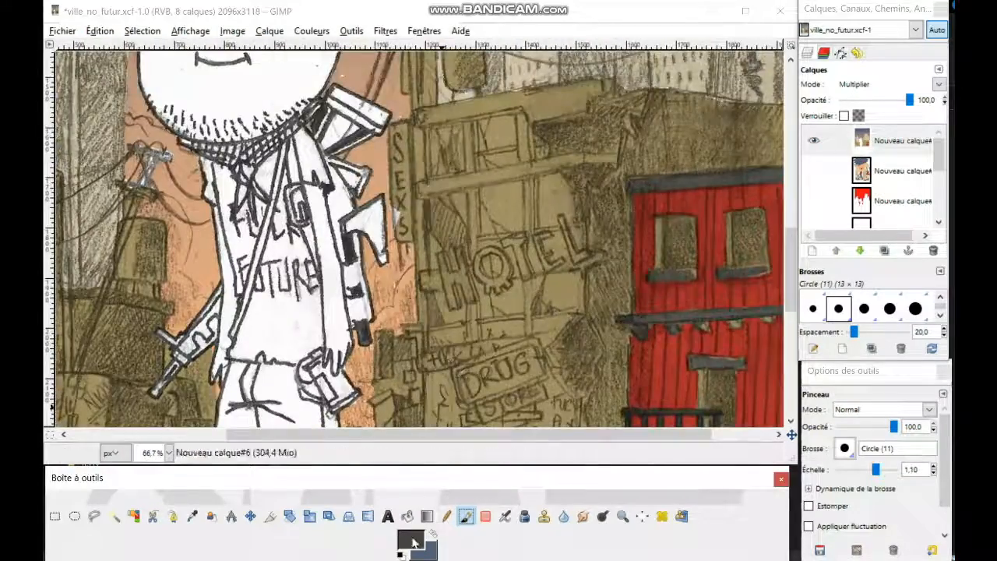
scroll(561, 233, down, 2)
click(411, 540)
click(367, 132)
click(412, 191)
click(538, 270)
scroll(530, 226, down, 2)
scroll(578, 158, up, 2)
drag(581, 143, 528, 148)
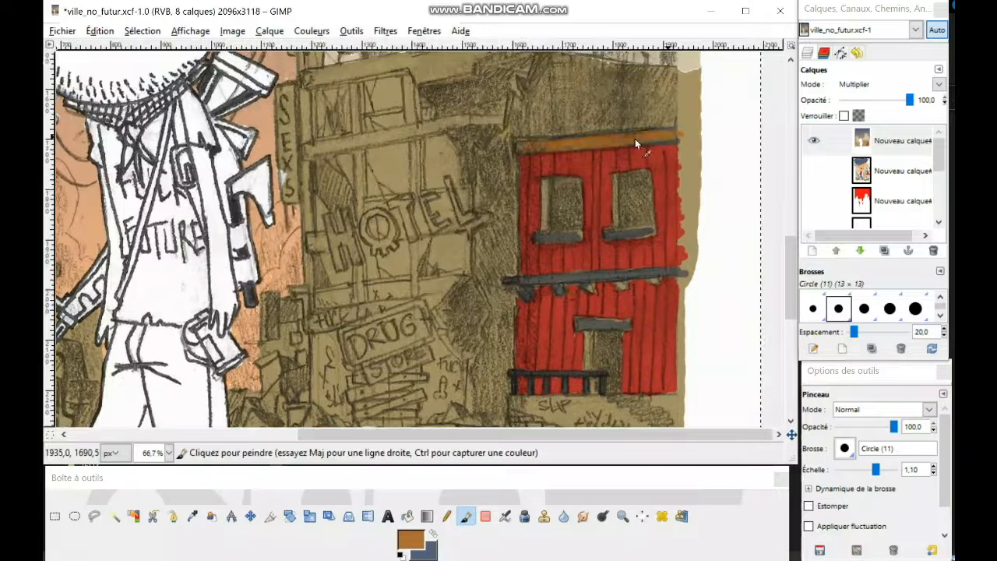
Paint the red building's middle ledge, door lintel and both window sills orange-brown
drag(561, 285, 556, 288)
right_click(555, 286)
click(554, 285)
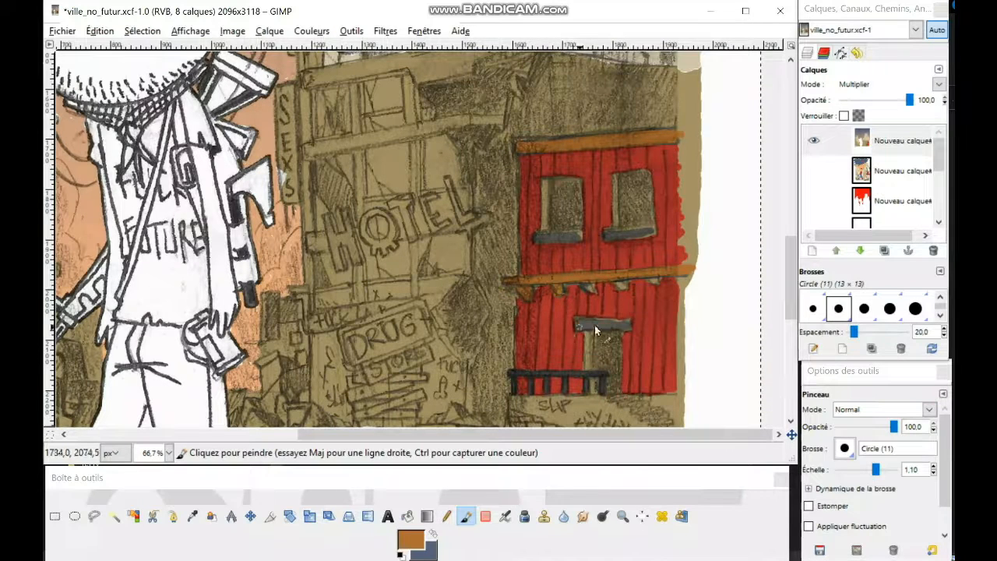
drag(546, 238, 579, 236)
drag(608, 235, 651, 234)
Darken the foreground colour to brown 955417 and paint the wooden boards below the drug store sign
click(411, 539)
click(353, 102)
click(538, 270)
drag(383, 389, 351, 392)
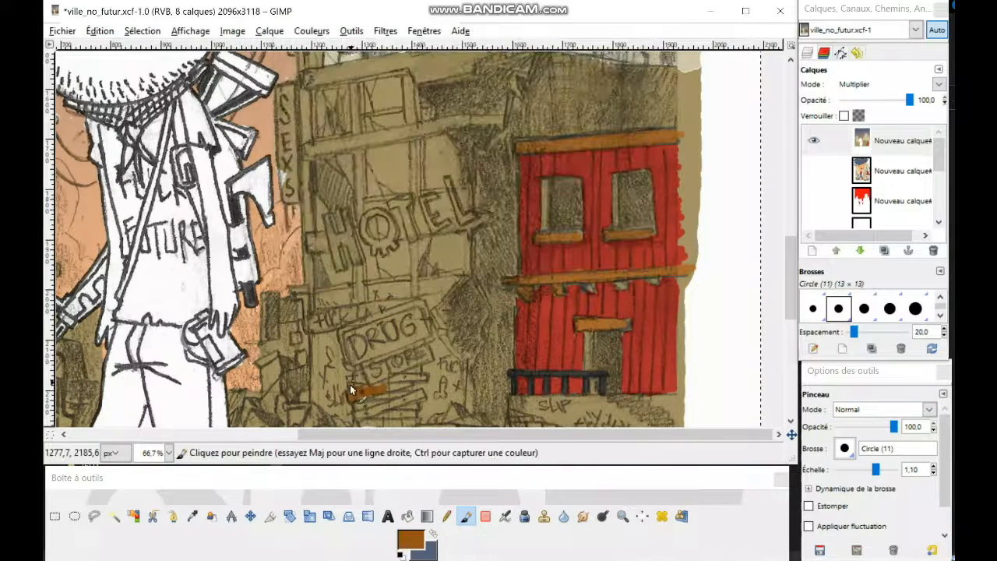
drag(420, 397, 370, 417)
drag(791, 270, 790, 293)
drag(360, 326, 413, 333)
Switch the foreground to a darkened olive and paint the rubble at the wall's foot beside the wooden boards
click(411, 540)
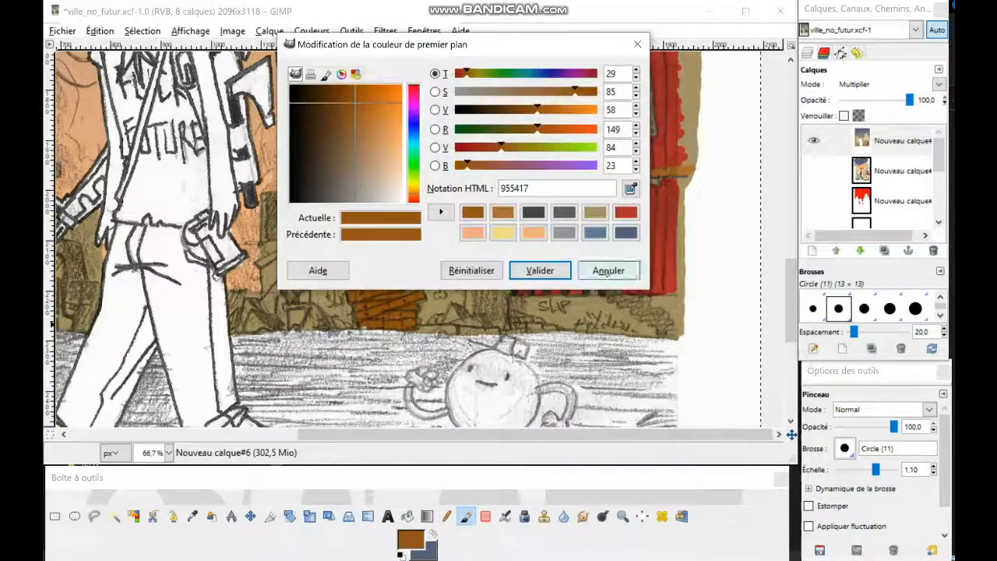
click(608, 270)
click(193, 516)
click(411, 539)
drag(548, 112, 497, 94)
drag(528, 111, 514, 111)
click(540, 271)
click(466, 516)
drag(420, 332, 458, 324)
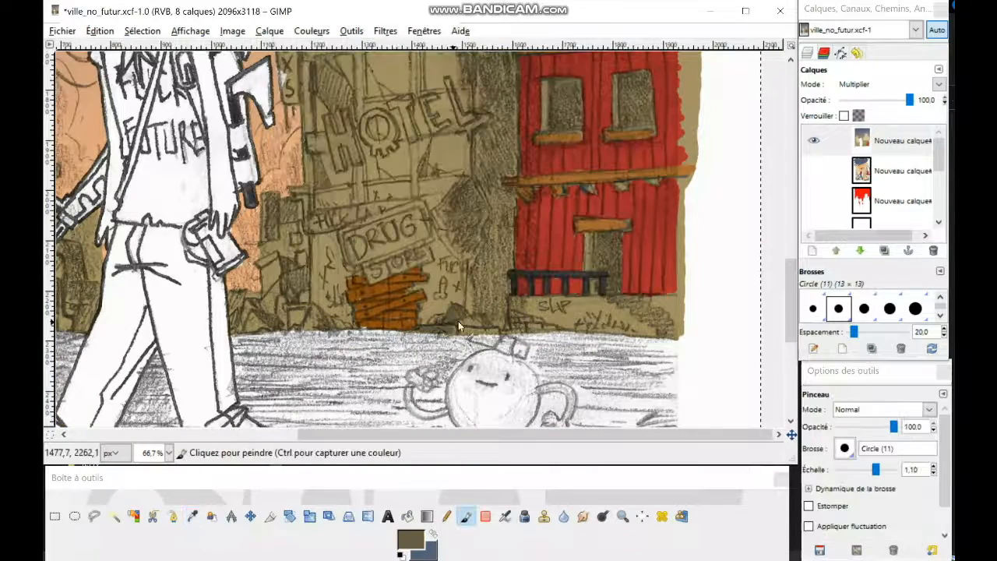
Change the foreground colour to dark green and paint the bin between the character and the hotel
click(411, 539)
drag(512, 130, 486, 130)
click(540, 270)
mouse_move(275, 273)
mouse_down()
mouse_move(267, 291)
mouse_move(288, 264)
mouse_up()
Shift the foreground colour to muted brown tones and paint the rubble around the green bin
click(411, 539)
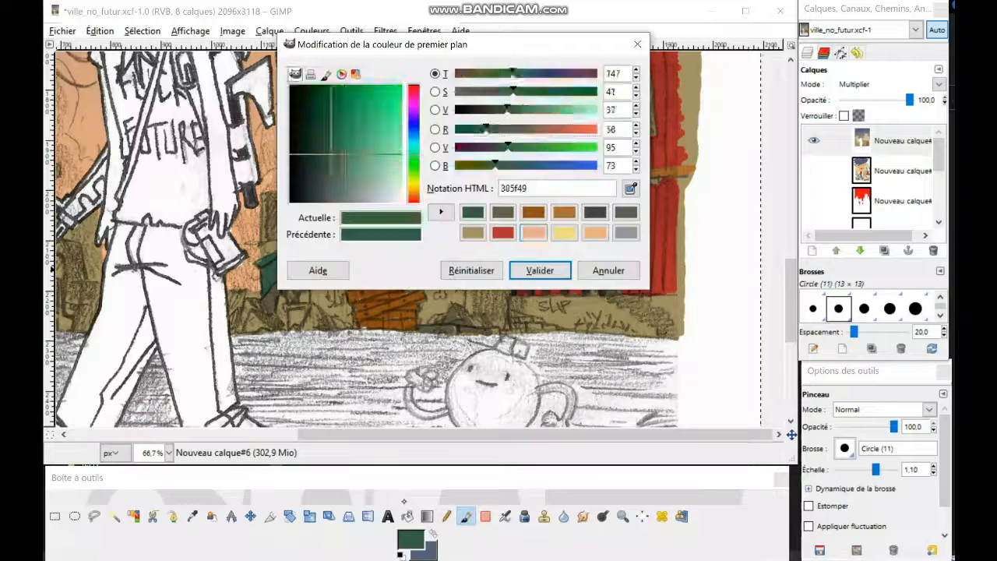
drag(485, 130, 527, 130)
click(540, 270)
drag(291, 321, 300, 313)
click(408, 538)
drag(514, 93, 492, 92)
click(541, 270)
drag(252, 323, 282, 315)
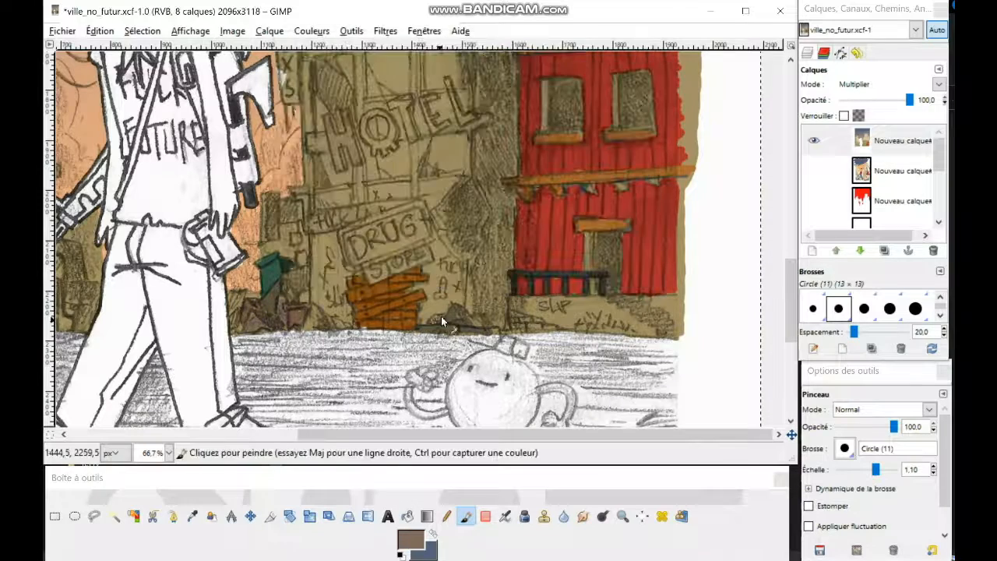
Desaturate the foreground colour to a grey-brown and paint the hotel's structural beams and columns
click(410, 540)
drag(492, 92, 473, 92)
click(540, 270)
scroll(351, 257, up, 5)
drag(304, 263, 403, 250)
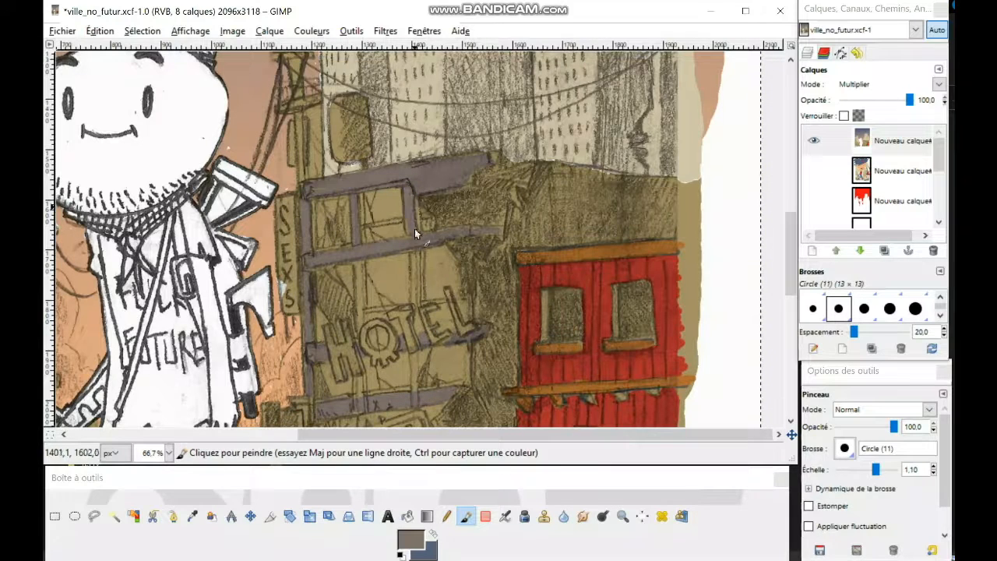
Change the foreground colour to a light orange-beige and paint the DRUG STORE sign
scroll(357, 325, down, 3)
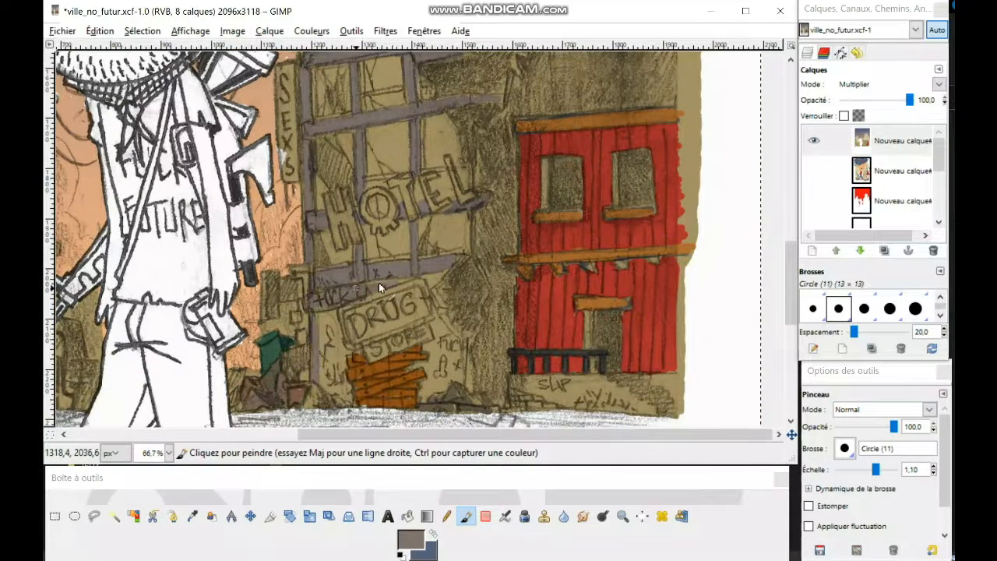
click(411, 539)
drag(474, 92, 519, 93)
drag(525, 111, 567, 110)
click(540, 270)
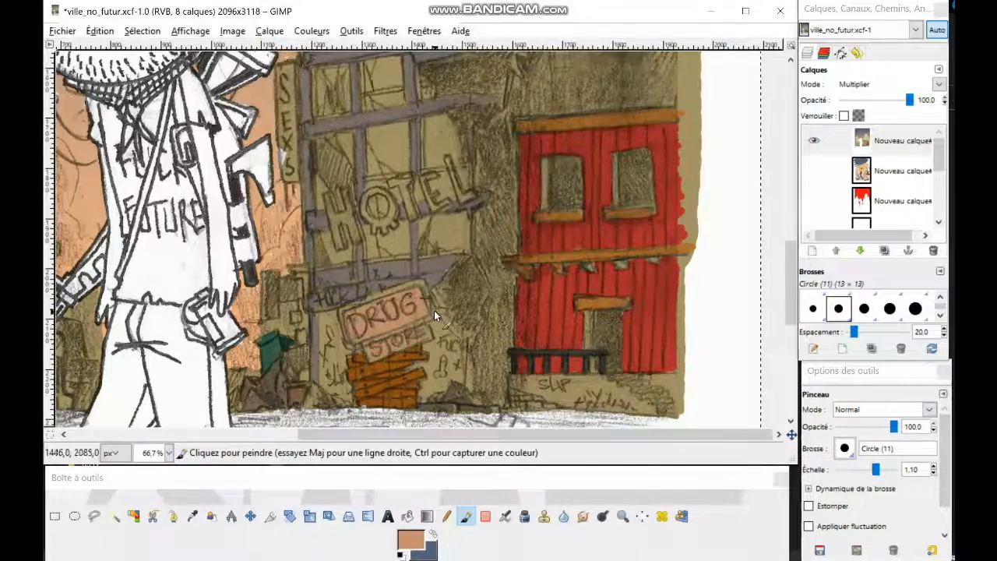
Paint the wall between the hotel and the red building, the red building's roof and the remaining hotel beams grey-brown
key(minus)
key(minus)
key(minus)
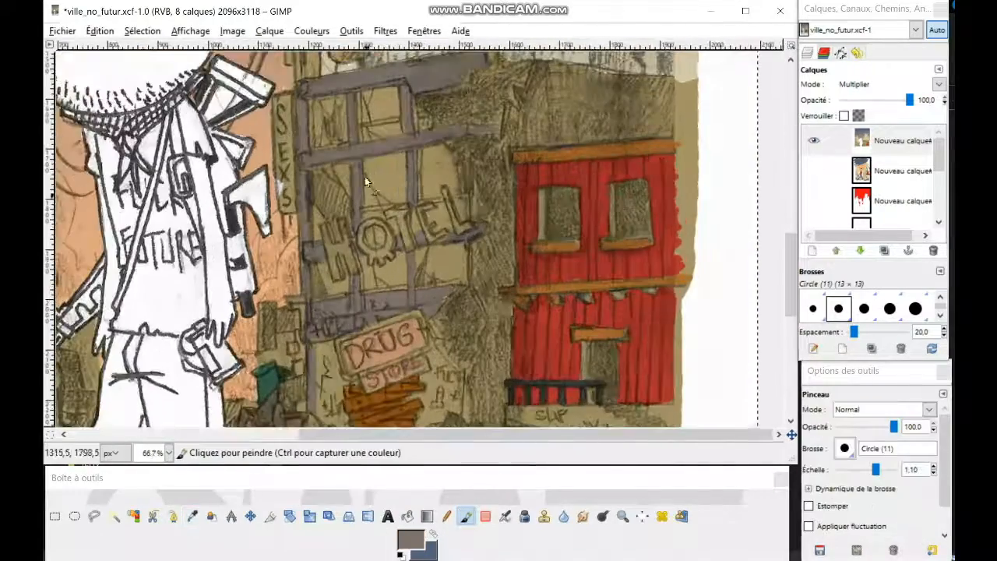
scroll(401, 272, down, 2)
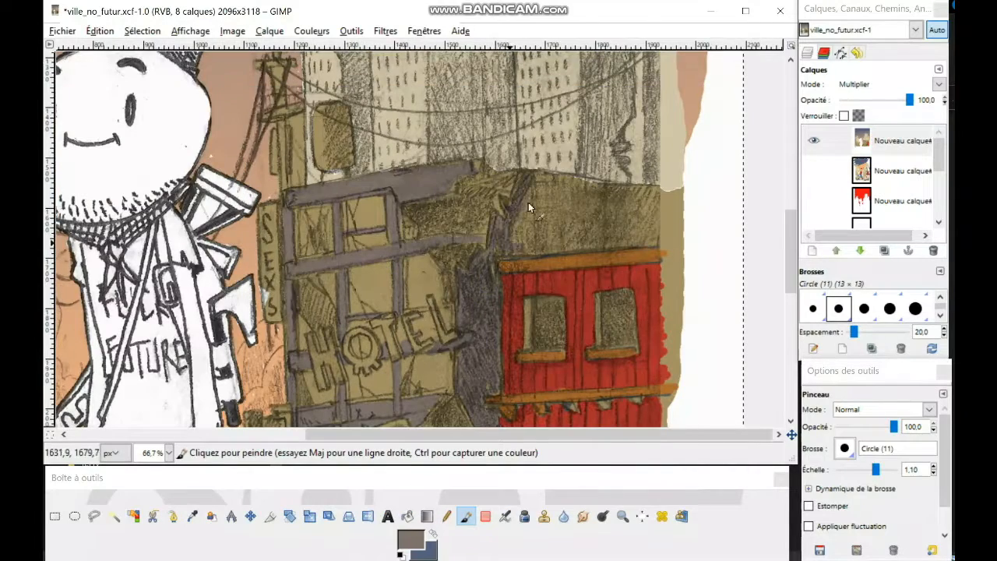
mouse_move(529, 205)
mouse_down()
mouse_move(534, 237)
mouse_move(539, 180)
mouse_move(646, 199)
mouse_up()
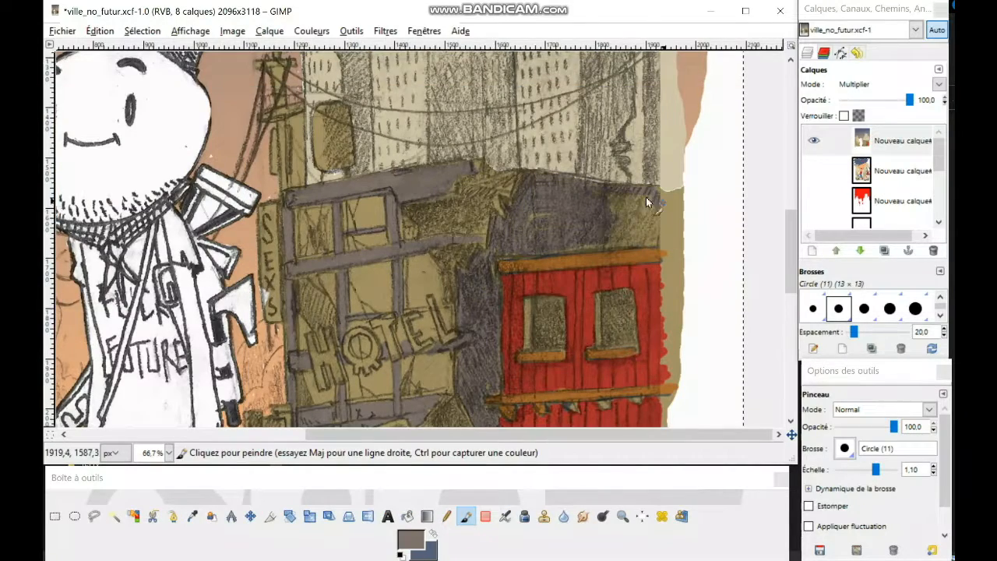
scroll(509, 248, down, 1)
scroll(476, 260, up, 3)
drag(507, 336, 751, 300)
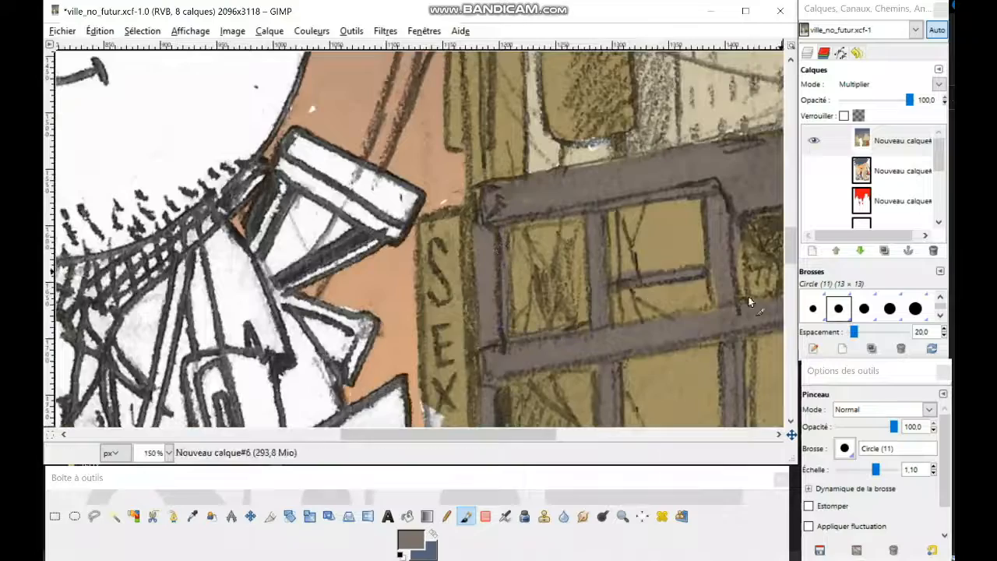
Lighten the DRUG STORE sign with a paler beige and paint its frame dark grey-brown
scroll(585, 207, down, 2)
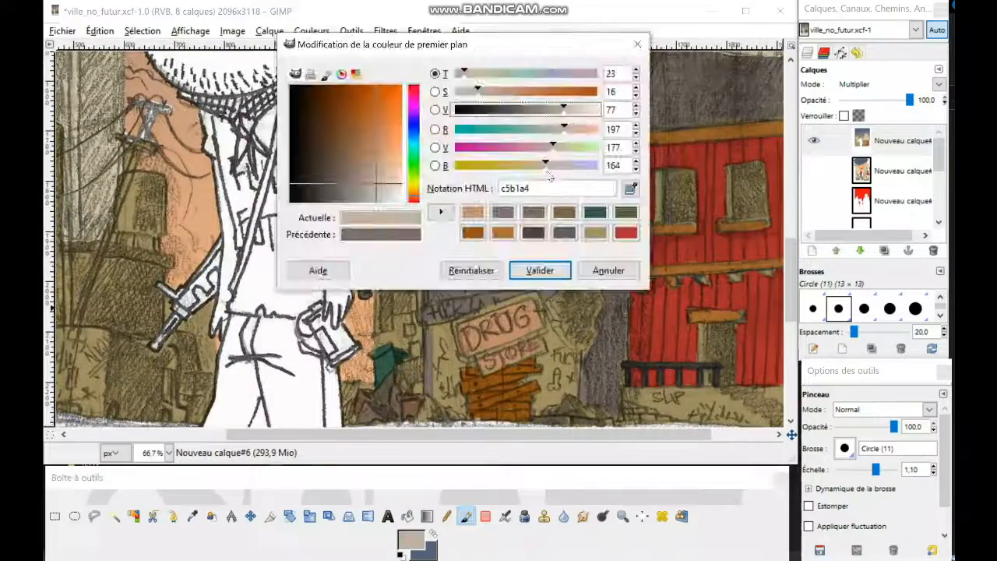
click(514, 328)
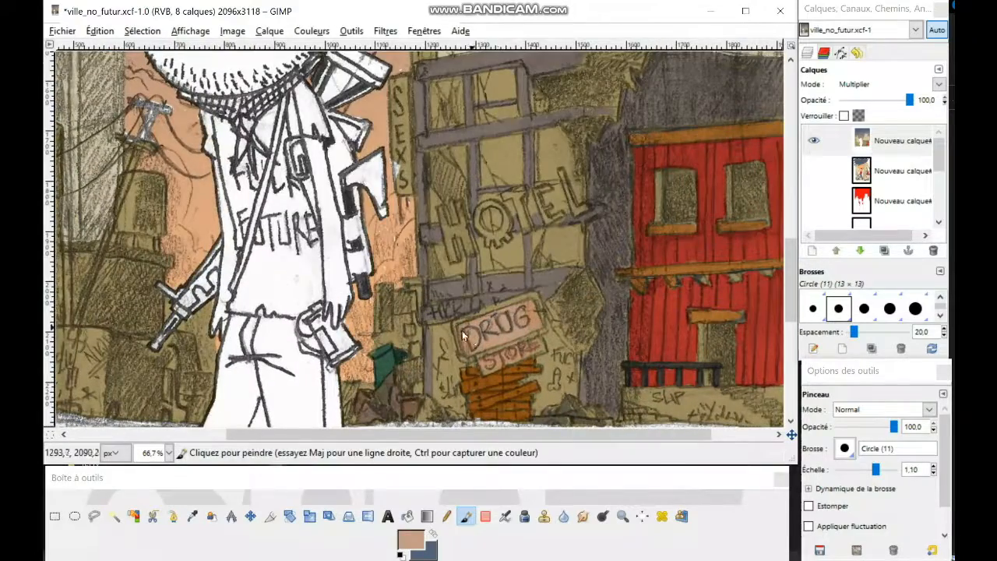
click(337, 162)
click(540, 270)
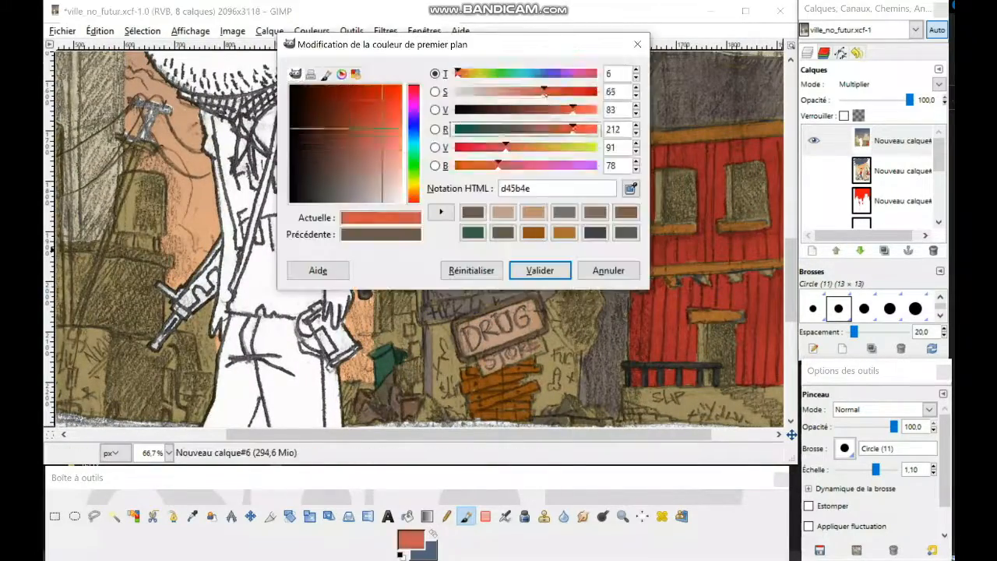
Set the foreground colour to a vivid orange-red and paint the letters of the HOTEL sign
click(535, 269)
mouse_move(440, 206)
mouse_down()
mouse_move(447, 240)
mouse_move(465, 241)
mouse_move(503, 217)
mouse_move(490, 240)
mouse_move(501, 273)
mouse_up()
scroll(489, 241, up, 3)
drag(520, 237, 534, 253)
mouse_move(516, 122)
mouse_down()
mouse_move(575, 99)
mouse_move(584, 229)
mouse_up()
mouse_move(608, 110)
mouse_down()
mouse_move(634, 182)
mouse_move(689, 182)
mouse_up()
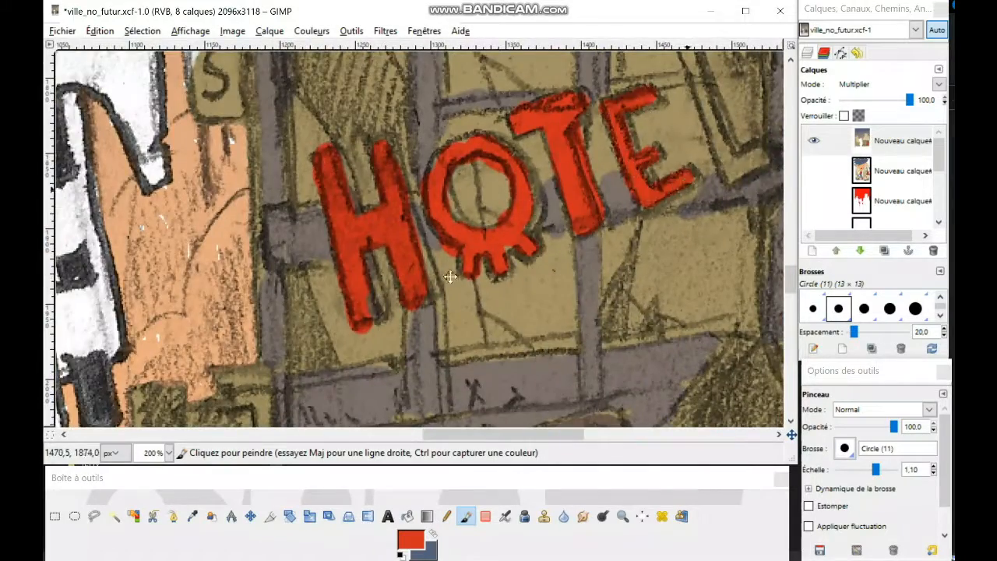
Paint the base wall below the red building olive brown, and colour the utility pole beside the hotel brown
scroll(451, 277, down, 3)
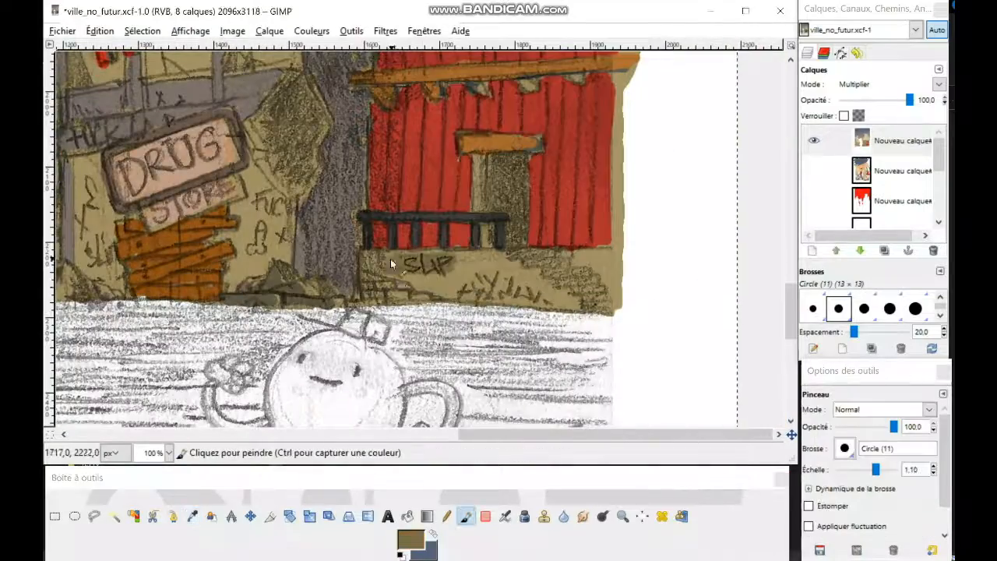
mouse_move(391, 258)
mouse_down()
mouse_move(546, 296)
mouse_move(402, 254)
mouse_up()
drag(479, 172, 466, 266)
drag(484, 190, 473, 360)
drag(441, 226, 441, 268)
mouse_move(497, 187)
mouse_down()
mouse_move(496, 248)
mouse_move(480, 182)
mouse_up()
Toggle the visibility of a layer lower in the stack to check the artwork beneath
scroll(546, 240, down, 3)
scroll(826, 194, down, 5)
click(815, 213)
scroll(525, 272, down, 1)
click(815, 214)
scroll(357, 312, up, 1)
Sample blue from the temporarily shown colour sketch layer and paint the large dumpster behind the character blue
mouse_move(357, 312)
mouse_down()
mouse_move(426, 278)
mouse_move(463, 285)
mouse_up()
scroll(826, 183, up, 5)
click(814, 171)
click(192, 517)
click(448, 332)
click(814, 171)
click(466, 517)
drag(350, 331, 381, 331)
scroll(426, 333, up, 3)
drag(352, 260, 314, 318)
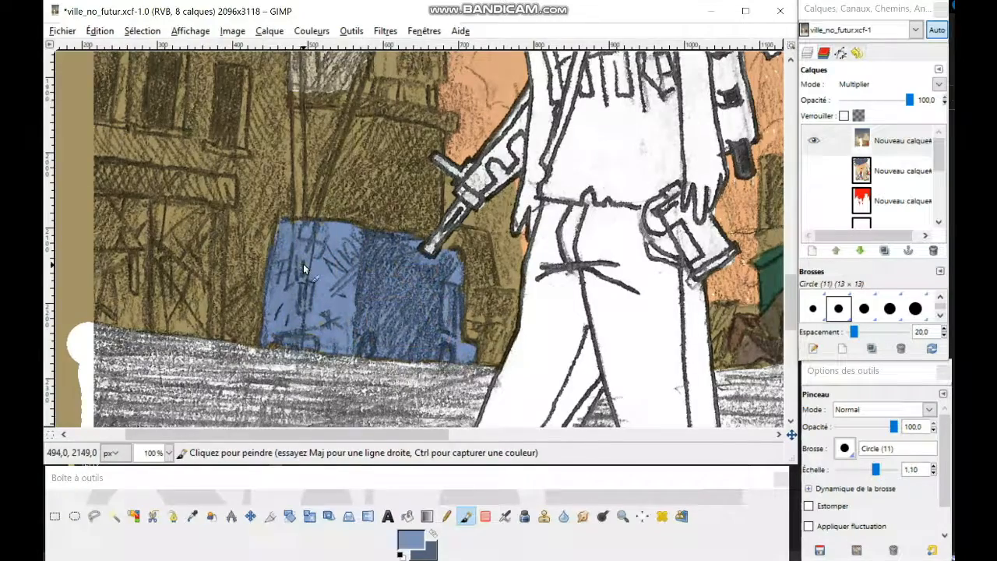
Sample the brown already used and paint the leaning utility pole above the blue dumpster, including its crossbars
scroll(304, 267, down, 3)
click(193, 516)
click(452, 277)
scroll(238, 226, up, 3)
click(466, 516)
click(241, 337)
shift+click(343, 64)
drag(345, 78, 351, 220)
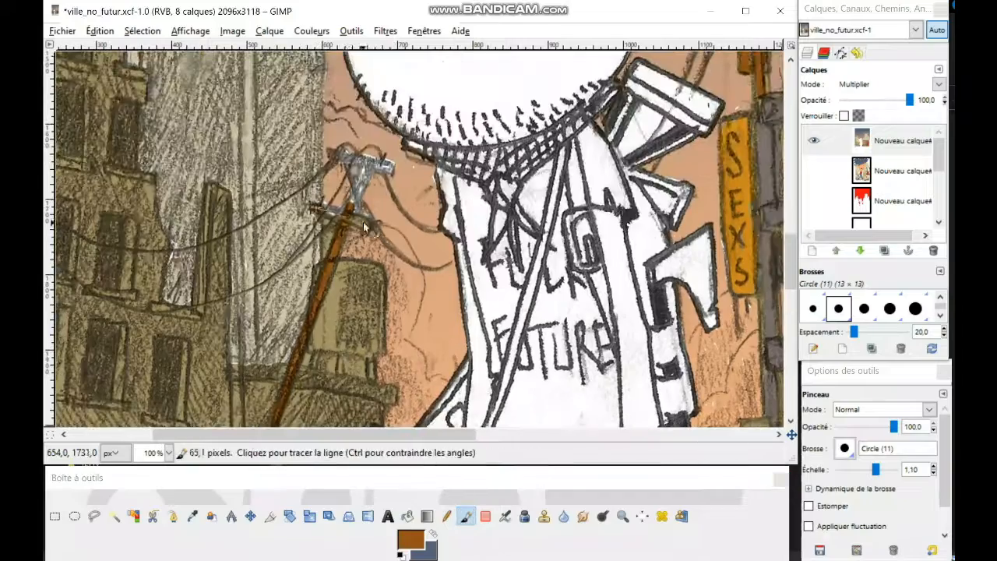
shift+click(385, 175)
drag(387, 177, 416, 155)
Sample the red building's colour, reduce its saturation and brightness to a muted brick red, and return to the Paintbrush
scroll(623, 128, down, 2)
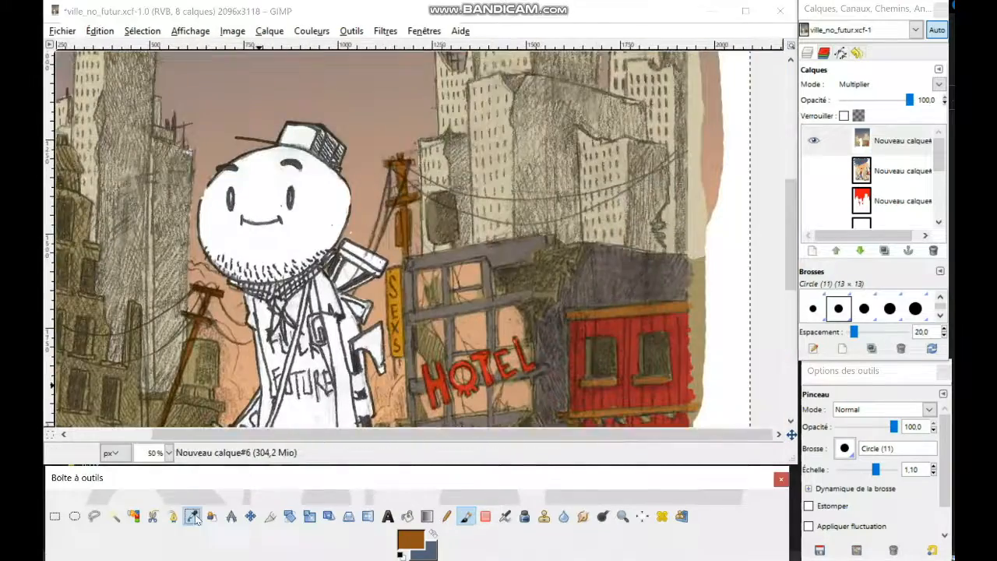
click(193, 516)
click(584, 370)
click(410, 539)
drag(557, 93, 531, 94)
drag(500, 167, 486, 172)
drag(553, 92, 522, 94)
drag(556, 111, 540, 112)
click(538, 271)
scroll(546, 249, down, 2)
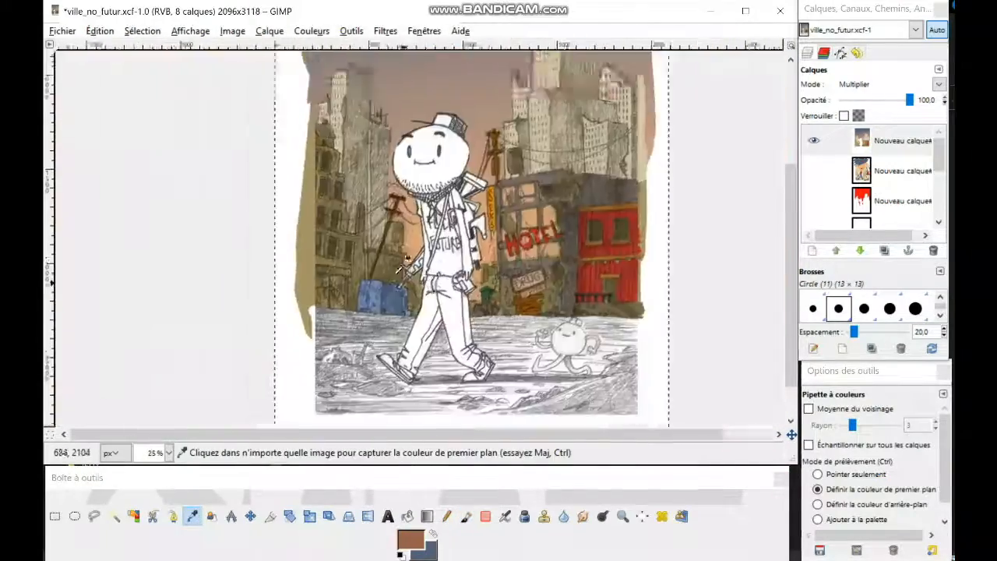
click(466, 516)
Paint the walls of the tall building at the drawing's edge behind the dumpster brick red, around its windows
scroll(341, 230, up, 3)
drag(318, 338, 329, 399)
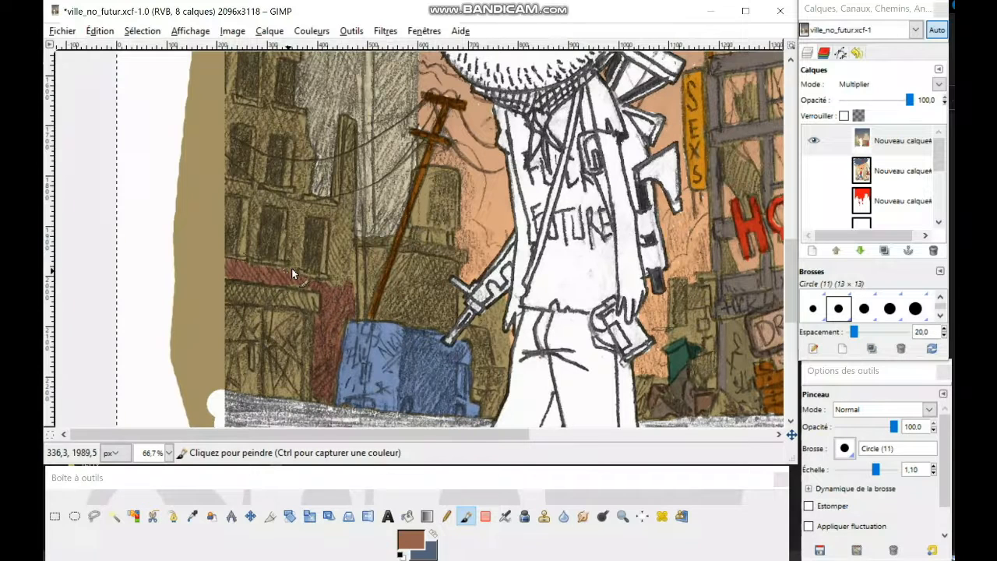
drag(351, 249, 345, 327)
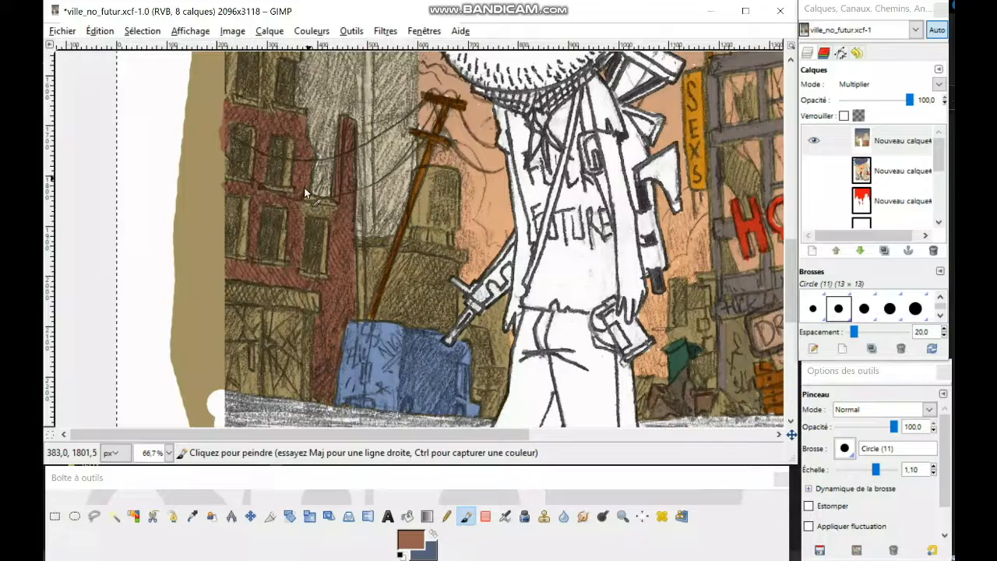
scroll(307, 208, up, 3)
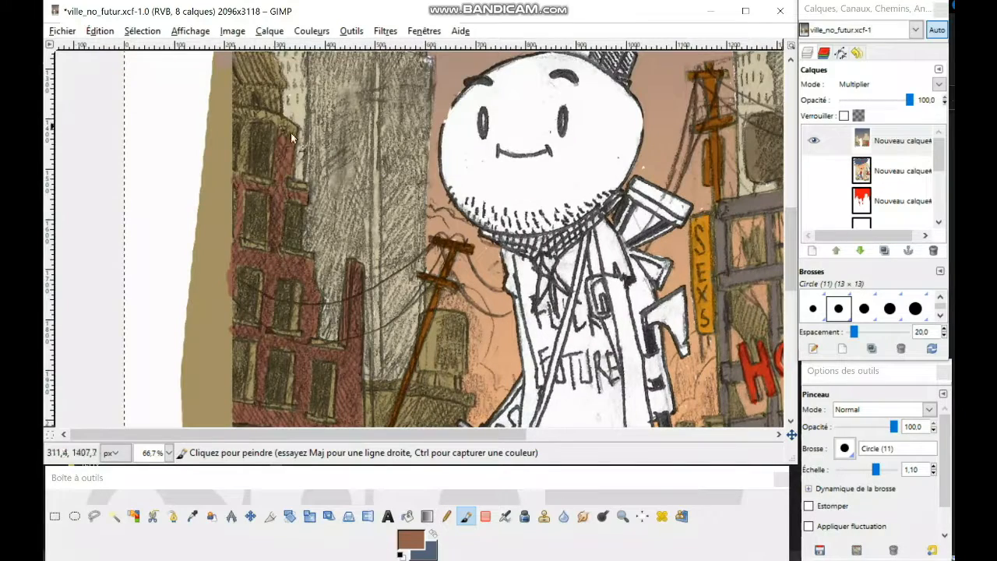
scroll(312, 234, up, 3)
Darken the brick red and paint the band above the brick building's ground-floor shopfront
click(411, 539)
drag(541, 111, 527, 111)
click(533, 270)
scroll(499, 234, down, 6)
drag(382, 325, 445, 331)
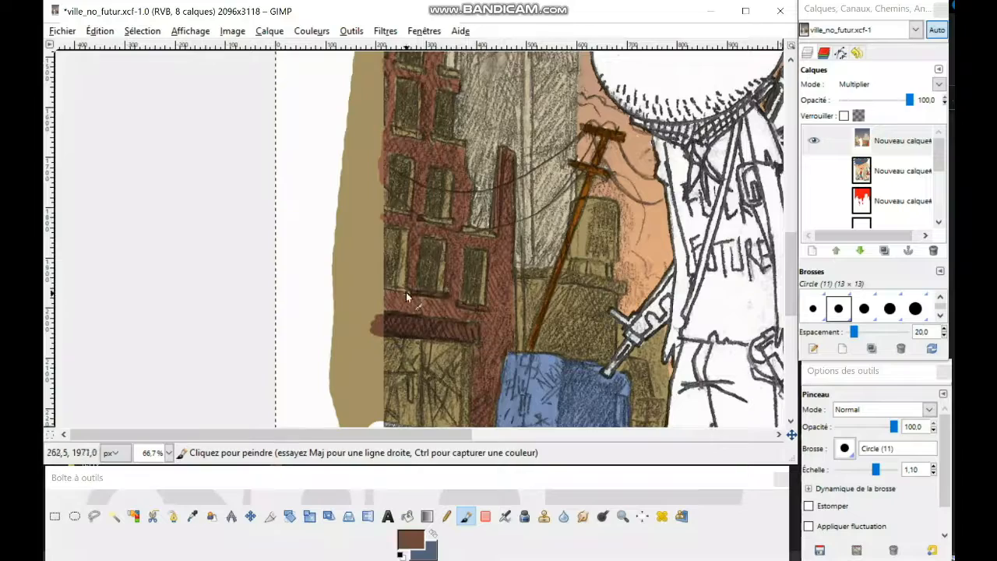
Paint the ledges beneath the brick building's windows as straight strokes in the darkened brick colour
shift+click(354, 284)
click(370, 204)
shift+click(412, 212)
click(420, 218)
shift+click(452, 222)
click(438, 137)
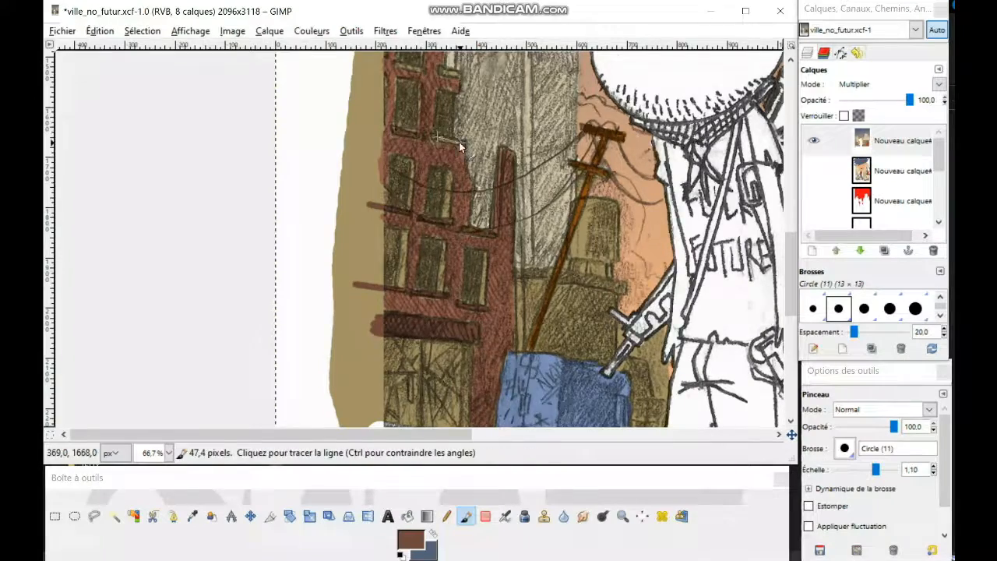
shift+click(463, 137)
scroll(462, 137, down, 2)
scroll(273, 217, up, 4)
click(461, 343)
shift+click(508, 357)
Switch the foreground to olive green and paint the roof on top of the brick building
click(411, 539)
click(536, 271)
scroll(389, 249, up, 10)
drag(376, 302, 430, 296)
Shift the foreground hue to brown and paint the brick building's windows on every floor
click(411, 539)
drag(481, 74, 472, 74)
click(540, 270)
mouse_move(386, 354)
mouse_down()
mouse_move(465, 364)
mouse_move(470, 398)
mouse_up()
drag(422, 243, 421, 261)
scroll(452, 256, down, 3)
scroll(195, 257, up, 3)
drag(371, 240, 361, 343)
drag(458, 265, 448, 367)
mouse_move(551, 287)
mouse_down()
mouse_move(524, 384)
mouse_move(536, 285)
mouse_up()
mouse_move(417, 259)
mouse_down()
mouse_move(421, 364)
mouse_move(444, 259)
mouse_up()
mouse_move(343, 237)
mouse_down()
mouse_move(325, 294)
mouse_move(363, 331)
mouse_up()
mouse_move(434, 103)
mouse_down()
mouse_move(428, 195)
mouse_move(472, 117)
mouse_up()
mouse_move(382, 88)
mouse_down()
mouse_move(332, 160)
mouse_move(372, 161)
mouse_move(383, 237)
mouse_up()
scroll(425, 177, down, 5)
scroll(425, 117, up, 5)
scroll(314, 261, down, 1)
drag(320, 168, 316, 151)
scroll(316, 151, down, 1)
drag(420, 280, 421, 300)
scroll(420, 292, down, 2)
scroll(390, 335, up, 2)
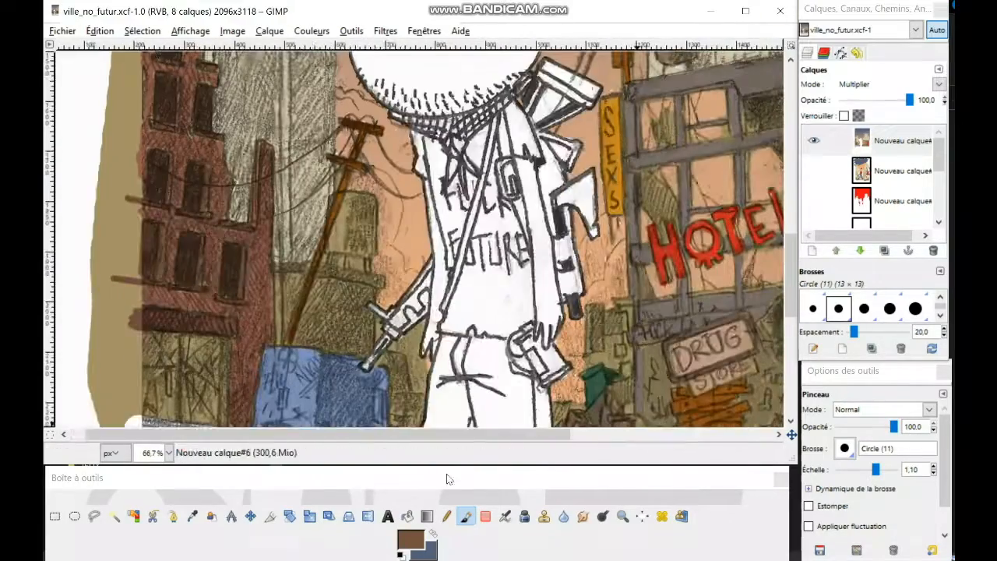
Sample a nearby colour, adjust it to a muted grey, and paint the tank-like structure behind the leaning utility pole
ctrl+click(394, 308)
scroll(343, 240, up, 3)
drag(380, 275, 382, 292)
drag(415, 274, 422, 291)
scroll(471, 292, down, 4)
click(412, 539)
click(351, 178)
click(541, 270)
scroll(341, 226, up, 2)
drag(567, 356, 553, 391)
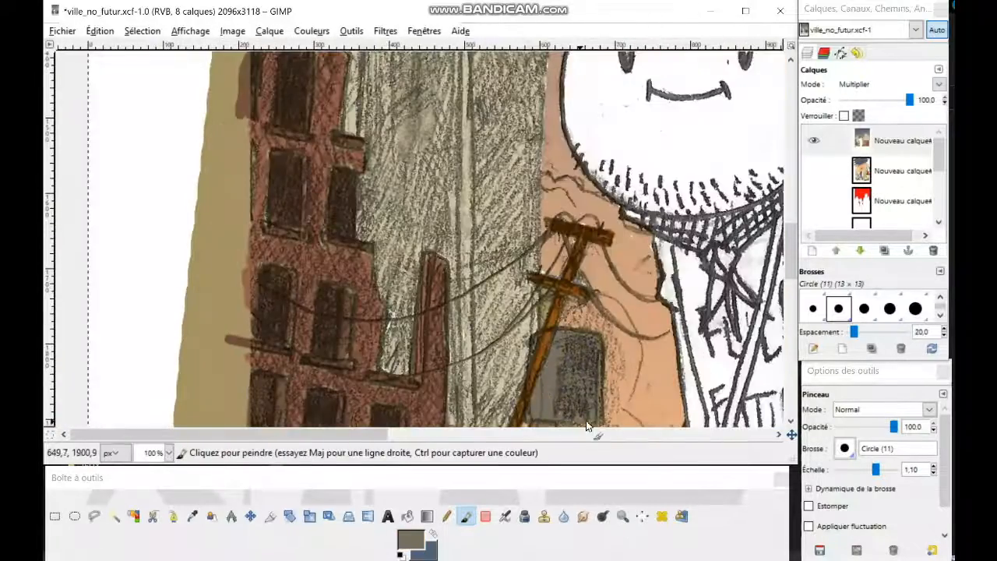
Select the street ground with Fuzzy Select from another layer, and make the top Multiply layer active again
scroll(587, 427, down, 3)
scroll(888, 179, down, 4)
click(900, 173)
click(115, 516)
click(427, 269)
scroll(437, 257, down, 2)
scroll(907, 204, up, 4)
click(896, 141)
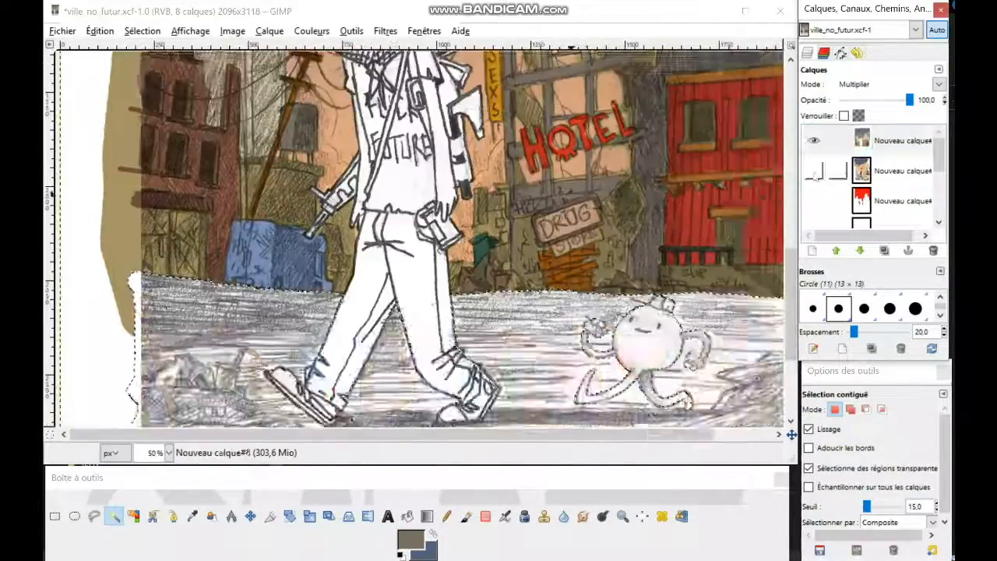
Sample two ground colours as foreground and background with the colour-sketch layer shown, hide it, and return to the top layer
click(814, 172)
scroll(367, 335, down, 2)
click(193, 517)
click(493, 223)
click(896, 171)
click(491, 223)
click(433, 534)
click(616, 316)
click(815, 170)
click(896, 141)
Fill the selected ground with an upward linear gradient, redoing the first attempt, and clear the selection
click(427, 516)
drag(457, 349, 459, 226)
scroll(456, 321, down, 2)
key(ctrl+z)
drag(466, 335, 463, 252)
key(ctrl+a)
Examine the whole coloured drawing, briefly toggling a lower layer's visibility for comparison
scroll(554, 321, up, 1)
scroll(552, 328, up, 3)
drag(940, 156, 940, 202)
scroll(818, 140, up, 4)
click(815, 202)
click(815, 202)
scroll(826, 198, down, 2)
scroll(624, 312, down, 2)
scroll(565, 348, up, 1)
scroll(818, 172, up, 5)
Sample the skin tone from the man's face with the colour-sketch layer shown, hide it, and return to the Paintbrush
click(815, 170)
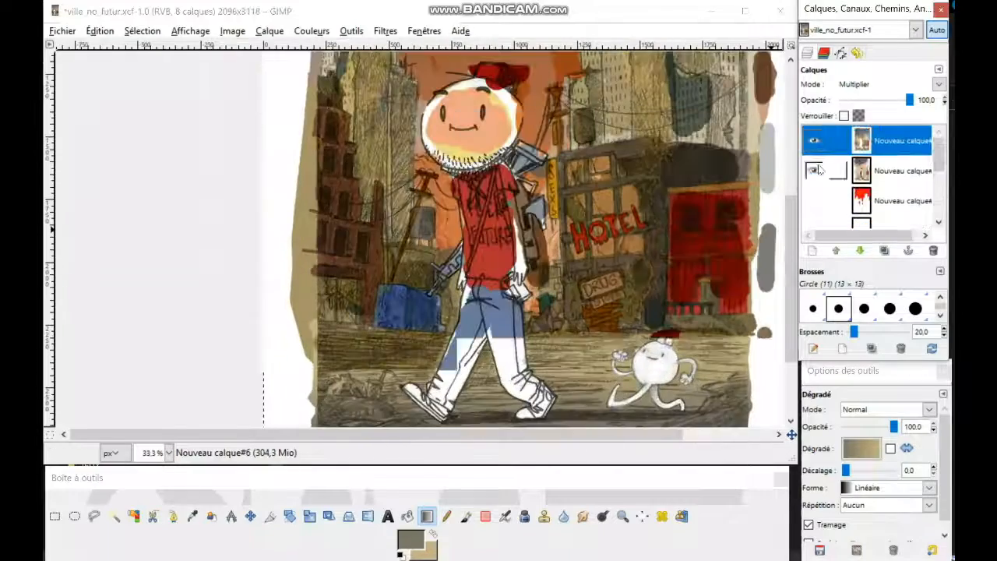
click(192, 516)
click(460, 129)
click(815, 170)
scroll(467, 233, up, 1)
click(466, 517)
Select the area around the man's face with Fuzzy Select, and return to the Paintbrush on the top layer
scroll(452, 257, up, 4)
scroll(865, 172, down, 5)
click(896, 154)
click(115, 517)
click(510, 265)
scroll(865, 172, up, 5)
click(897, 141)
click(466, 516)
Paint the man's face skin tone with the brush scale at 3.01, and his arm at 1.41
drag(523, 253, 436, 282)
drag(875, 469, 885, 470)
drag(518, 258, 477, 284)
mouse_move(483, 214)
mouse_down()
mouse_move(538, 312)
mouse_move(467, 335)
mouse_move(425, 277)
mouse_up()
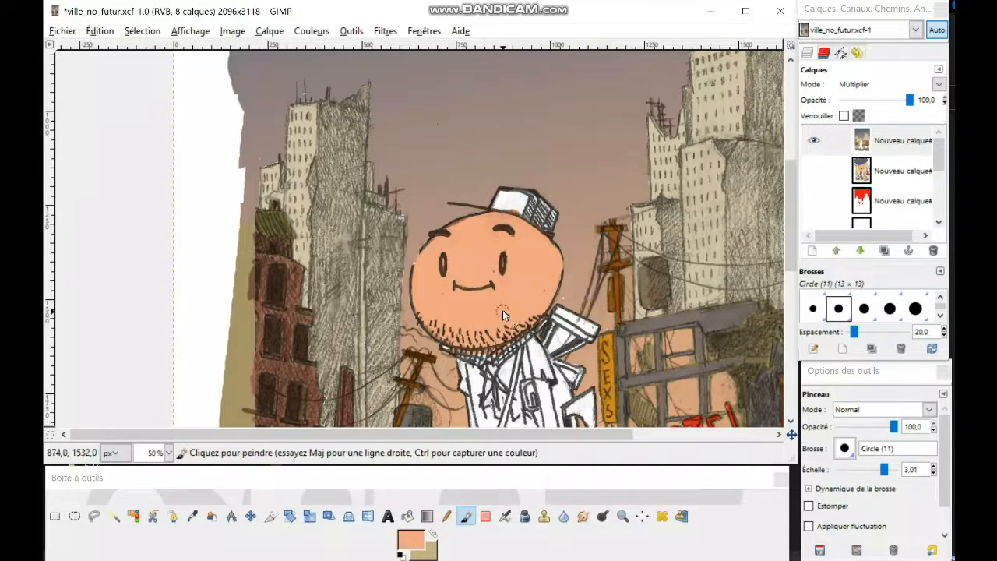
scroll(502, 314, down, 5)
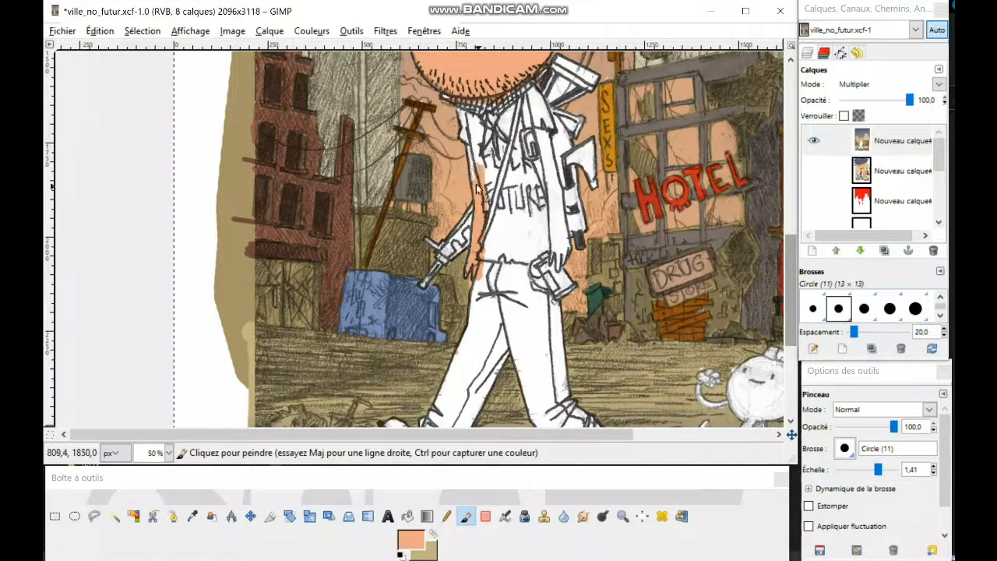
Sample the cap's red from the colour-sketch layer, hide that layer, and return to the Paintbrush on the top layer
click(814, 171)
click(902, 170)
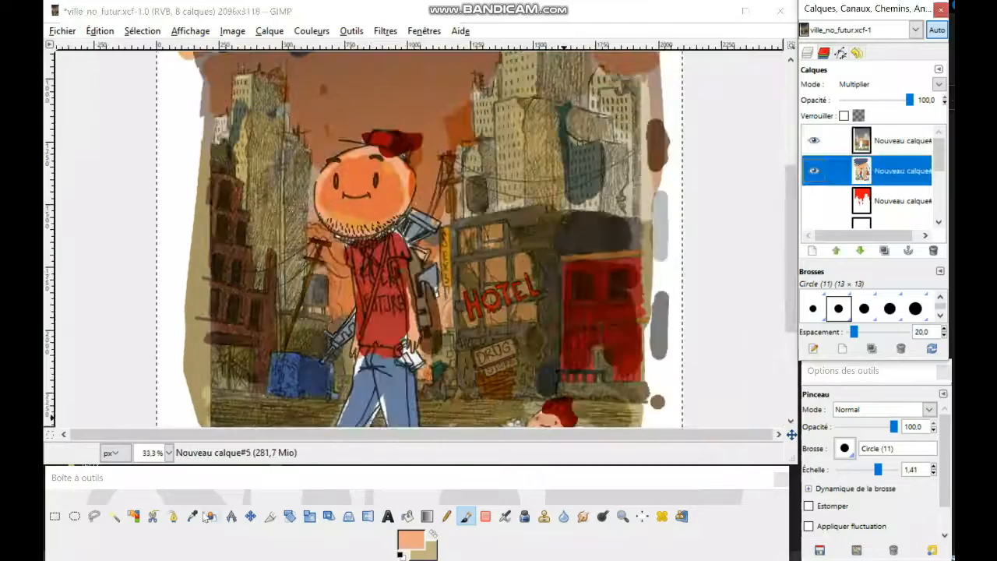
click(193, 517)
click(398, 140)
click(814, 171)
click(903, 141)
scroll(397, 144, up, 3)
click(466, 517)
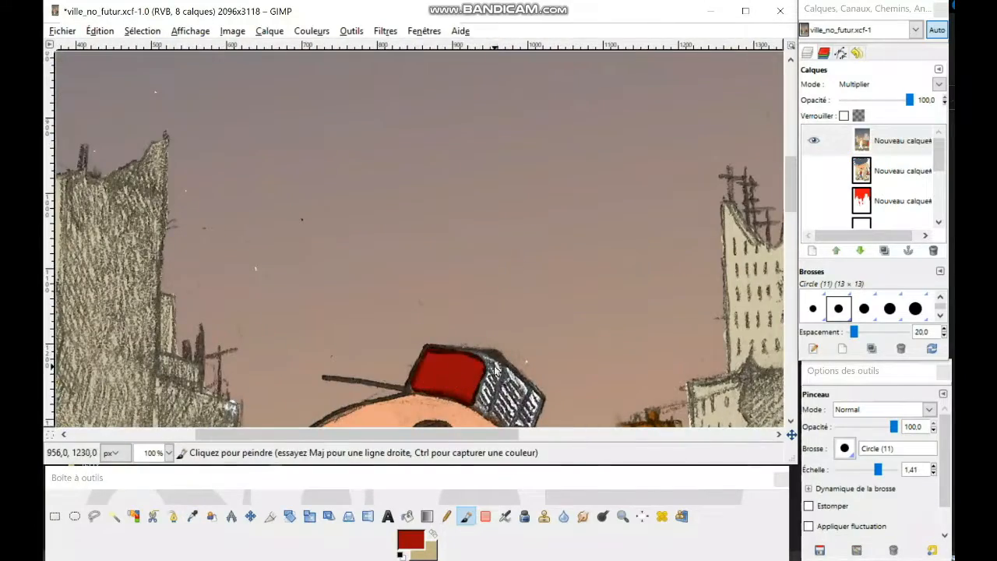
Undo the red on the cap's front panel, and paint its hatched back and upper edge red
scroll(474, 363, down, 1)
key(ctrl+z)
drag(422, 307, 438, 318)
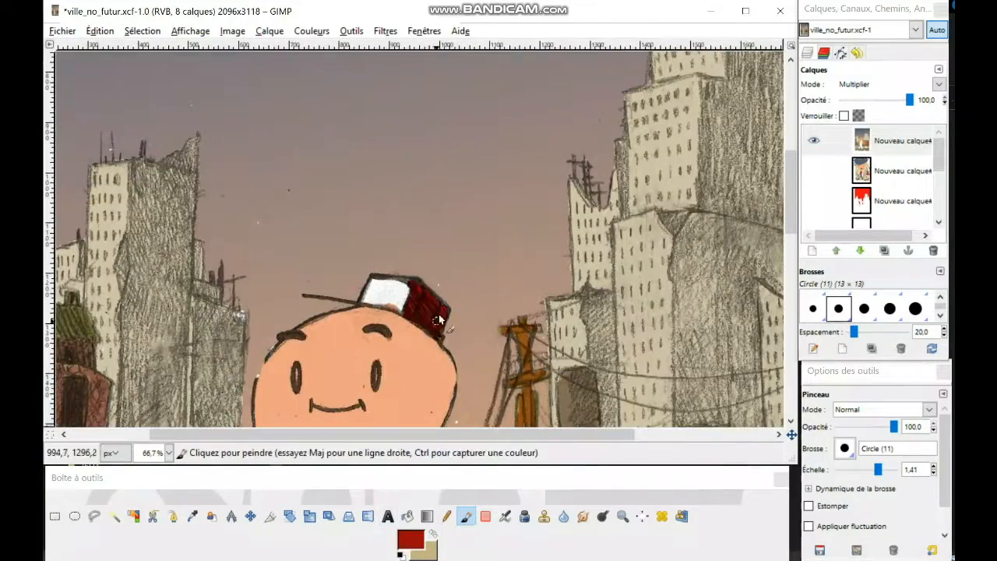
scroll(440, 324, up, 3)
drag(388, 239, 460, 241)
Set the foreground to white and clean up the skin-colour spill on the cap's front panel
click(411, 539)
click(404, 204)
click(538, 270)
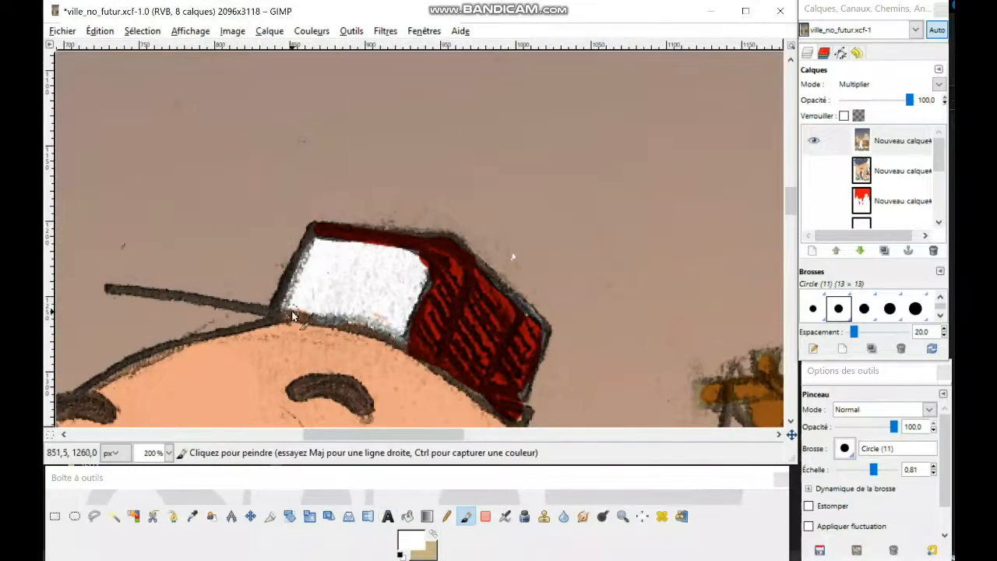
Sample the shirt's red from the colour-sketch layer, hide that layer, and return to the Paintbrush on the top layer
scroll(311, 316, down, 5)
click(815, 171)
click(902, 171)
click(193, 518)
click(466, 272)
click(411, 539)
click(540, 270)
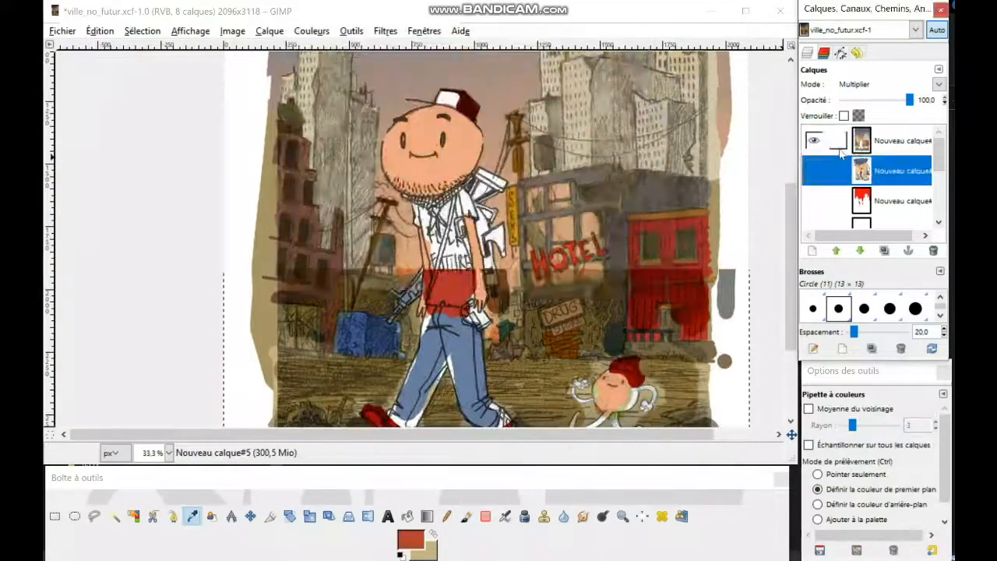
click(815, 170)
click(902, 141)
click(466, 517)
Paint the man's T-shirt and sleeves red, raising the brush scale to 1.71 for the larger areas
scroll(449, 242, up, 1)
drag(470, 341, 448, 279)
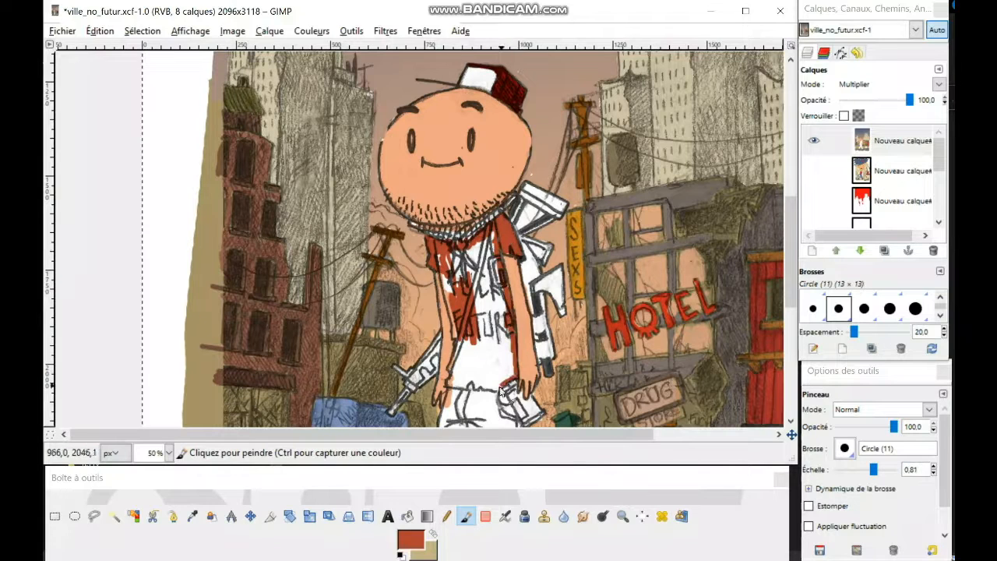
drag(452, 382, 477, 310)
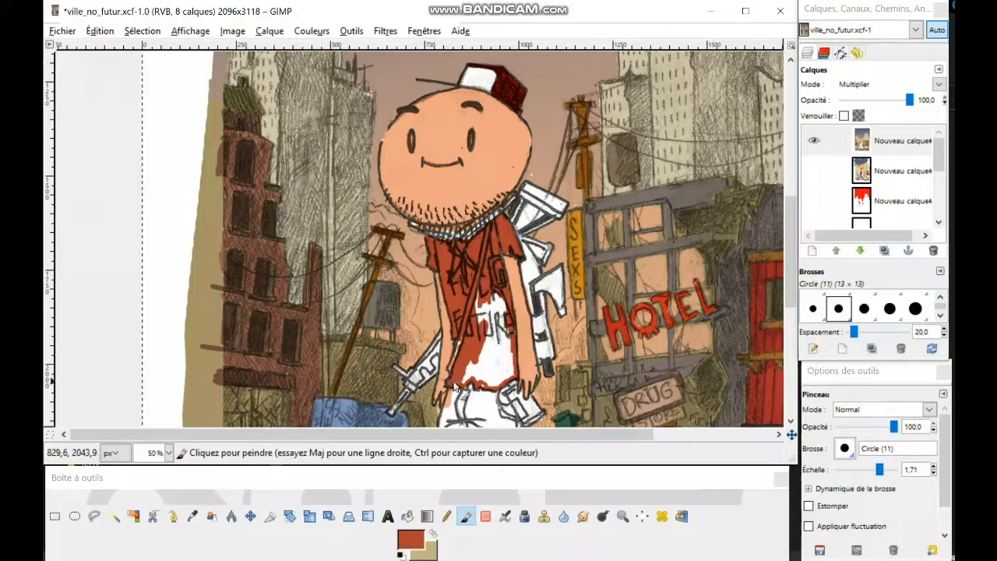
scroll(589, 215, up, 2)
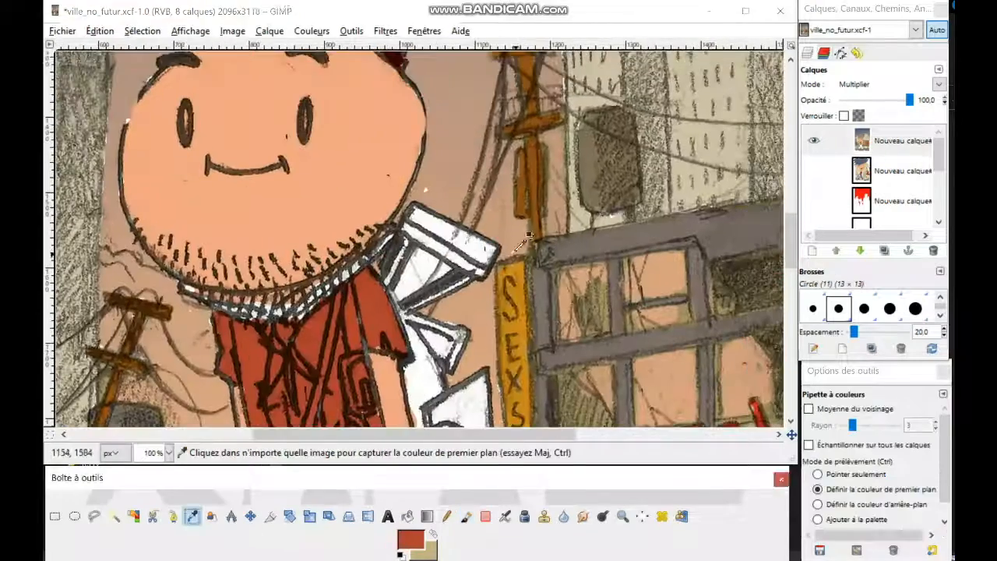
Sample the tan sky beside the man's shoulder for touch-ups, and set the foreground to white (ffffff)
ctrl+click(497, 233)
scroll(427, 264, down, 3)
scroll(325, 133, up, 4)
click(412, 540)
click(505, 212)
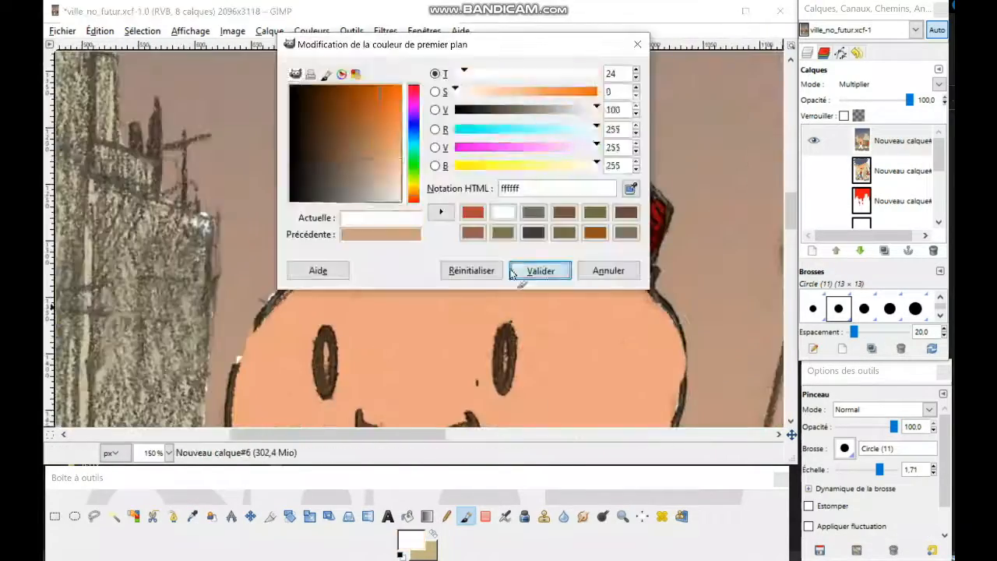
click(533, 270)
scroll(379, 271, down, 4)
scroll(555, 267, down, 3)
Sample the backpack's brown with the colour-sketch layer shown, hide it, and paint the backpack and its shoulder strap
click(814, 170)
key(o)
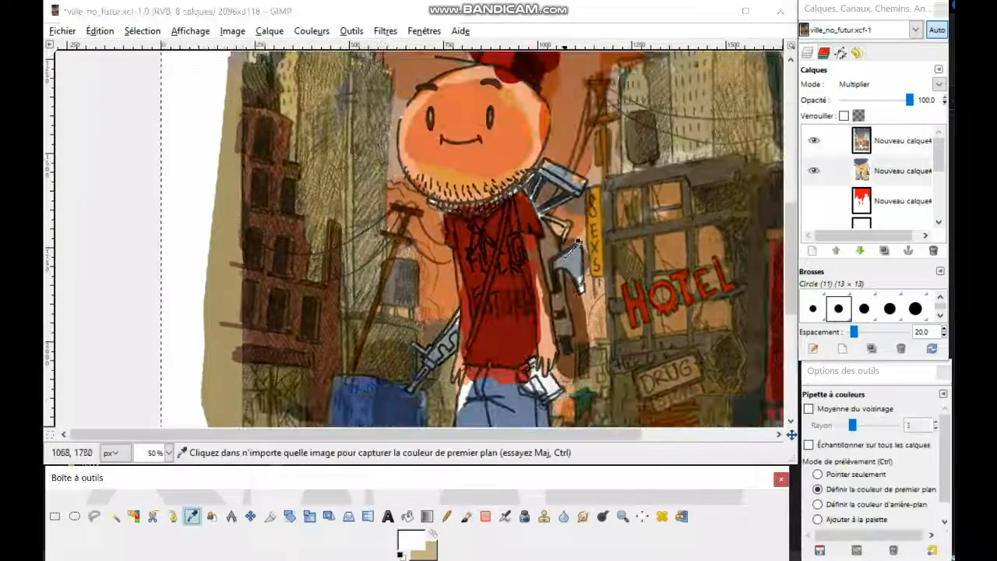
click(544, 257)
key(p)
click(814, 171)
scroll(623, 233, up, 2)
drag(444, 251, 436, 269)
drag(377, 168, 385, 218)
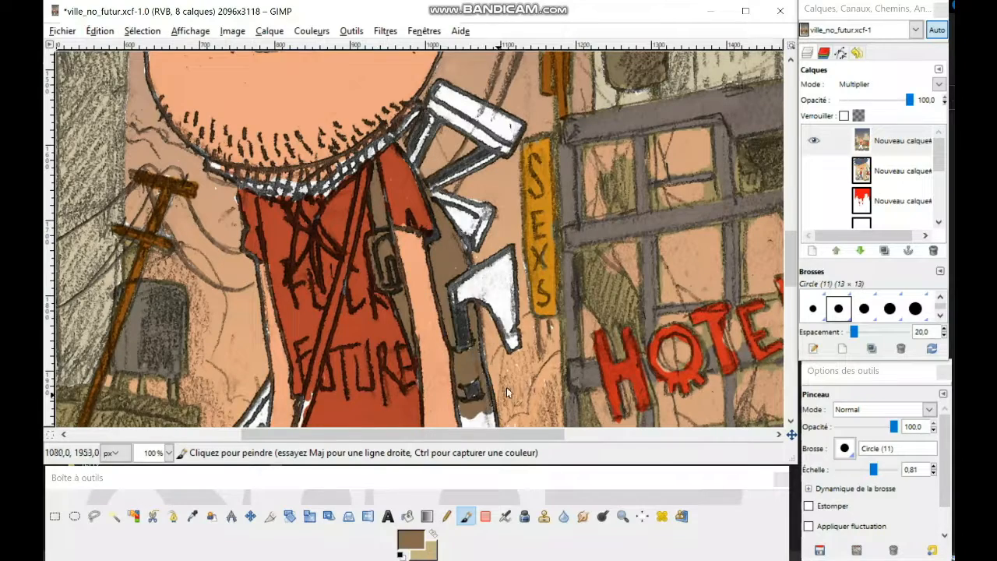
Choose a dark olive foreground colour and paint the backpack buckle and the thin strap crossing the man's shirt
scroll(470, 282, down, 3)
scroll(440, 174, up, 4)
click(433, 533)
click(411, 539)
click(319, 120)
click(540, 271)
scroll(470, 219, up, 1)
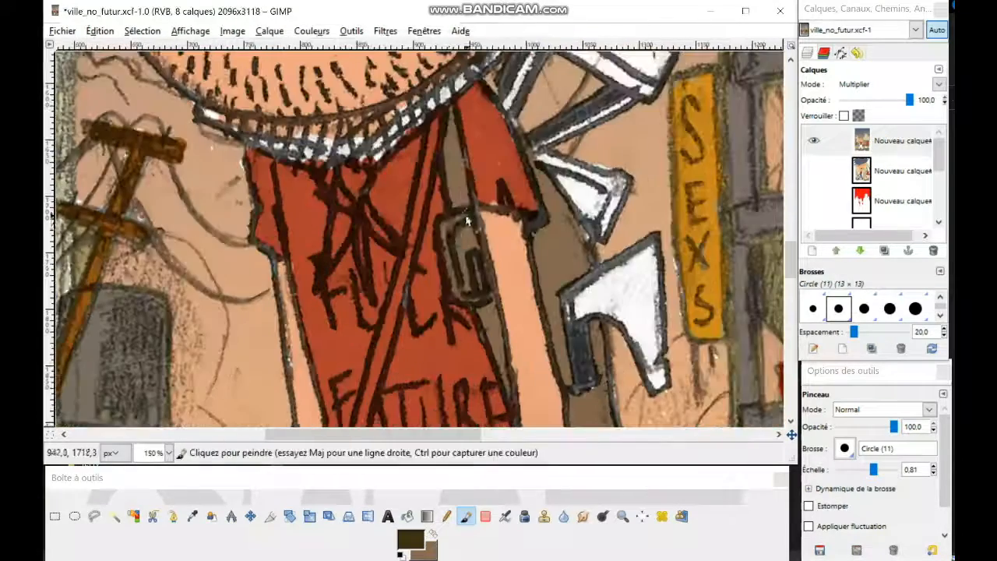
scroll(458, 183, down, 5)
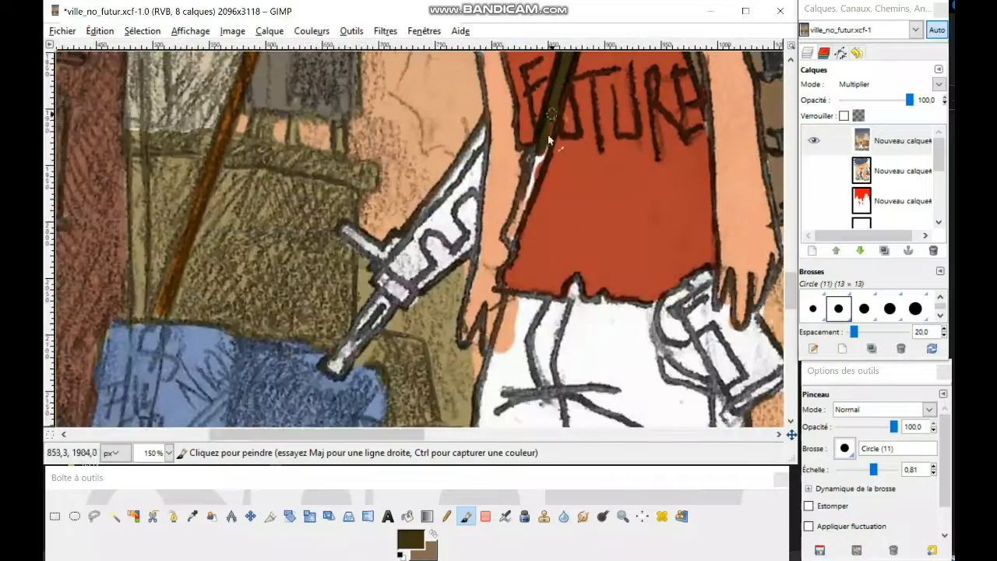
scroll(535, 204, down, 2)
Sample the weapons' grey with the colour-sketch layer shown, adjust it, and hide that layer
scroll(535, 204, up, 3)
click(814, 171)
click(193, 515)
click(411, 539)
click(539, 271)
click(814, 171)
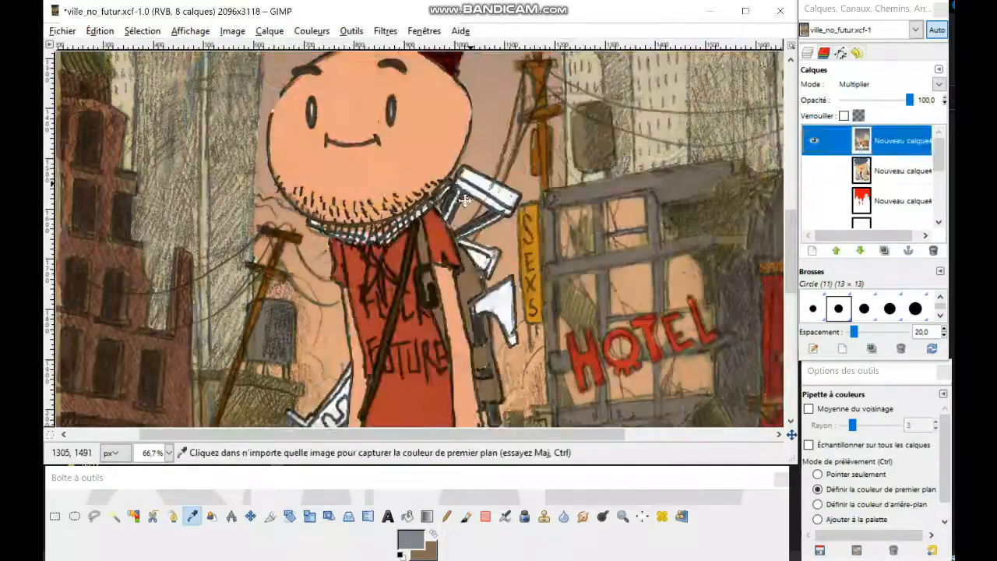
scroll(499, 133, up, 1)
Paint the guns sticking out of the backpack, the blade behind the man's arm, and the device on his hip grey
click(466, 516)
drag(427, 269, 456, 197)
drag(508, 255, 482, 324)
scroll(497, 317, down, 5)
drag(299, 384, 330, 346)
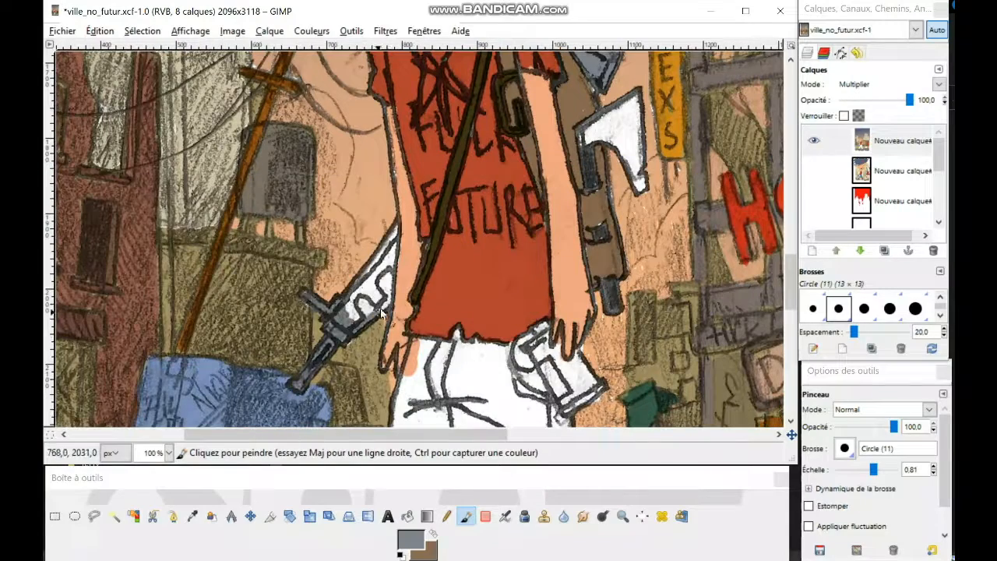
scroll(401, 216, down, 4)
scroll(436, 199, right, 3)
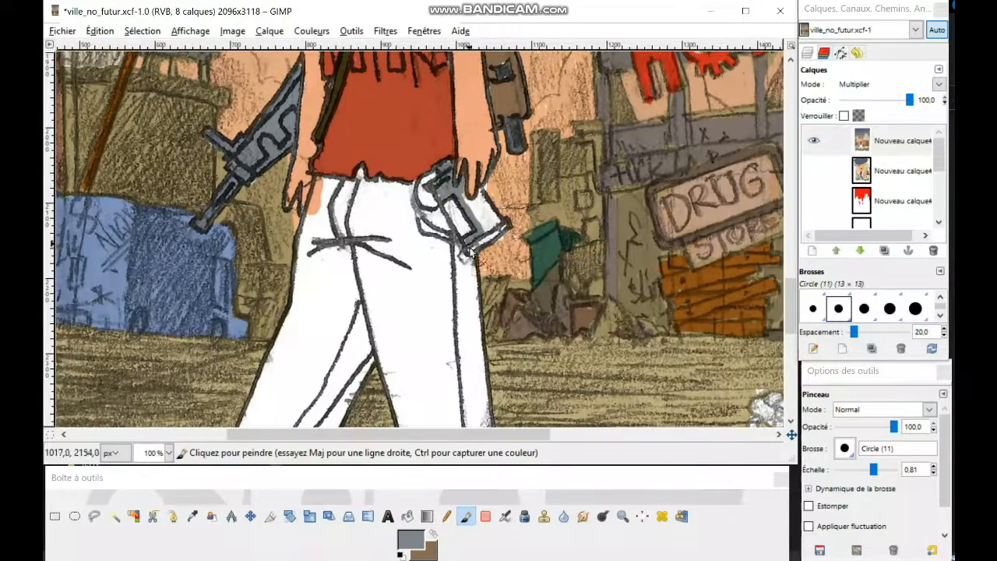
Set the foreground to an orange-red and paint the small panel on the hip device
click(411, 539)
click(564, 212)
click(540, 270)
drag(449, 203, 455, 221)
Sample and adjust a darker grey, and paint the axe blade protruding from the backpack
scroll(477, 248, down, 2)
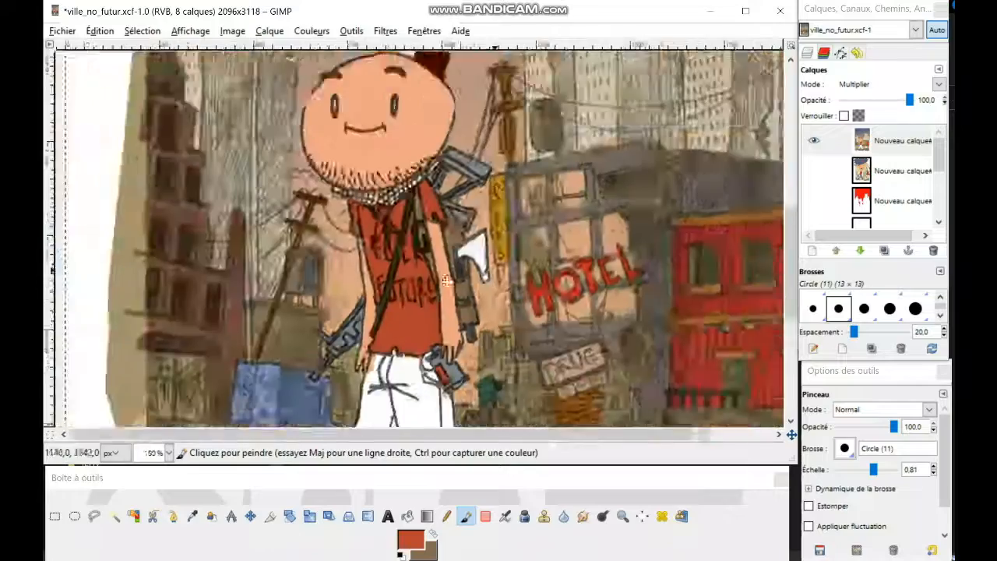
scroll(477, 248, up, 1)
click(193, 516)
click(410, 539)
click(540, 270)
scroll(483, 273, up, 2)
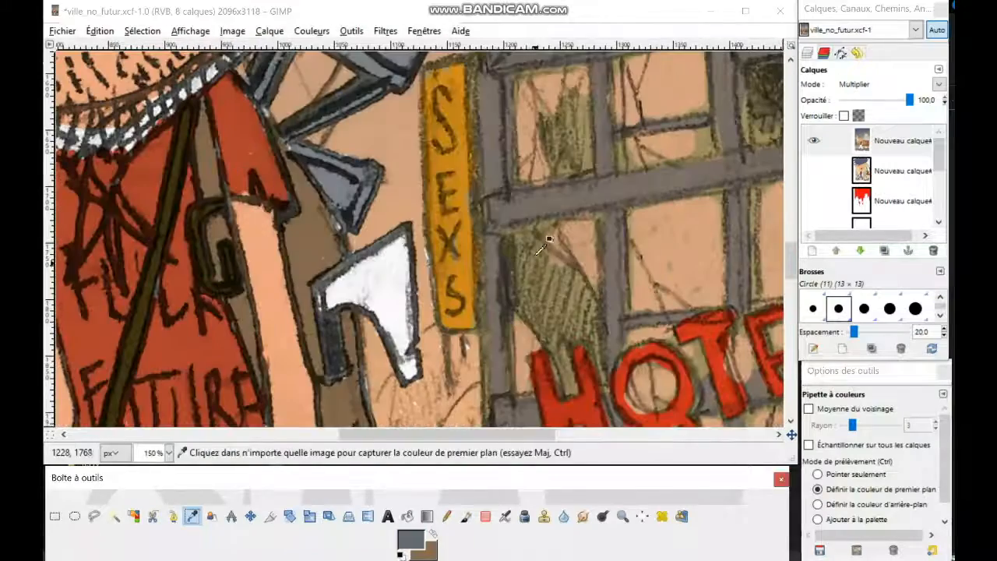
click(466, 516)
drag(379, 262, 328, 294)
mouse_move(399, 258)
mouse_down()
mouse_move(348, 290)
mouse_move(399, 318)
mouse_up()
Select the man's silhouette contiguously from the pink mask layer and make the top Multiply layer active
scroll(427, 298, down, 5)
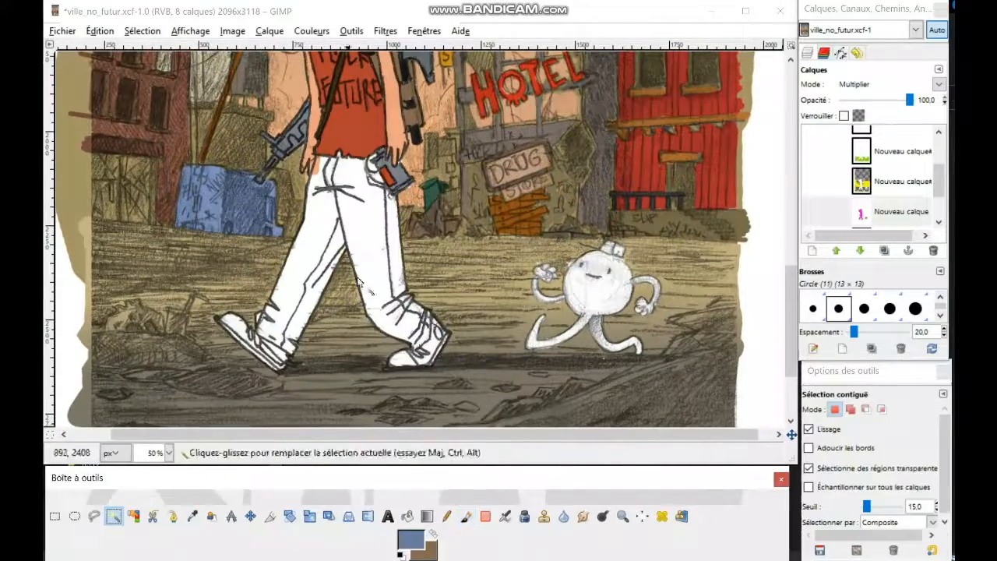
click(357, 279)
scroll(897, 179, up, 5)
click(896, 140)
Paint the man's jeans blue inside the selection, raising the brush scale to 1.50
click(466, 516)
mouse_move(300, 280)
mouse_down()
mouse_move(278, 323)
mouse_move(350, 241)
mouse_up()
scroll(315, 97, up, 2)
drag(888, 469, 878, 470)
mouse_move(313, 284)
mouse_down()
mouse_move(329, 235)
mouse_move(414, 231)
mouse_move(453, 251)
mouse_move(436, 306)
mouse_up()
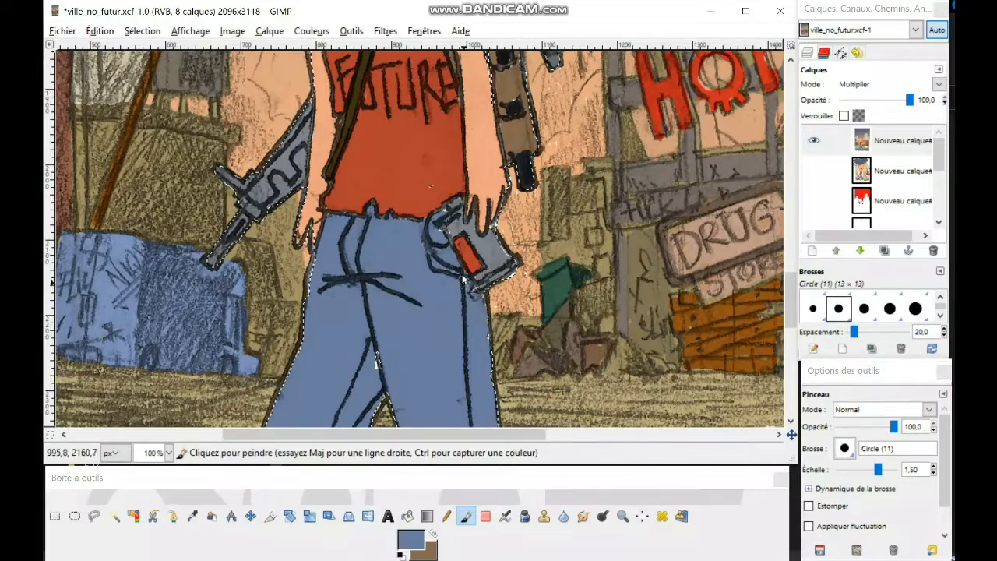
Sample the dark red of the man's cap and paint the shoe toes and ankle patch at a brush scale of 0.90
scroll(464, 279, down, 6)
scroll(421, 312, up, 18)
click(193, 516)
click(510, 189)
scroll(467, 257, down, 18)
click(466, 516)
mouse_move(560, 352)
mouse_down()
mouse_move(562, 336)
mouse_move(582, 338)
mouse_up()
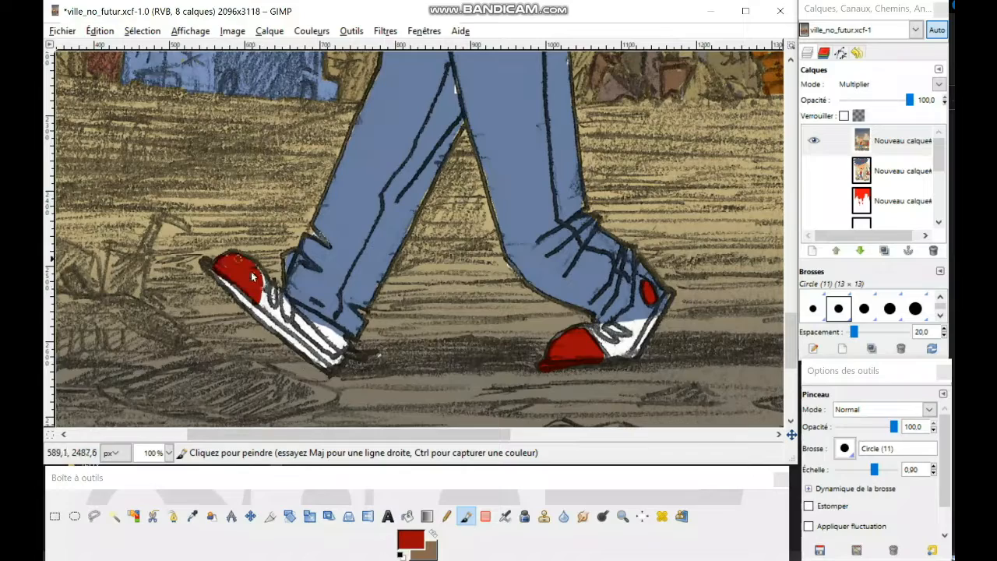
Paint the shoe soles and the shaded side of the left shoe grey, and sample white to clean up the right shoe
click(411, 539)
click(565, 212)
drag(327, 324, 342, 339)
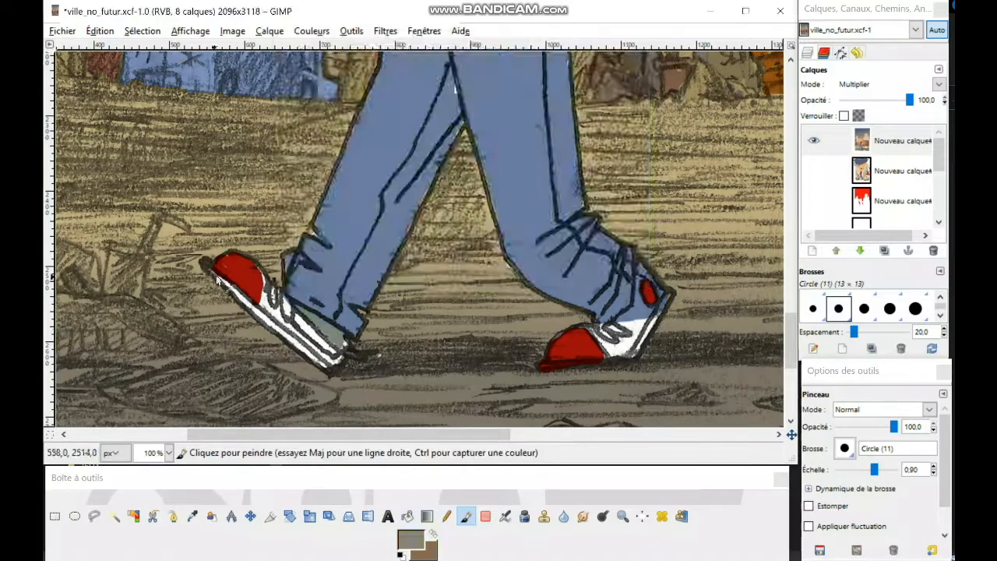
drag(211, 277, 331, 365)
mouse_move(539, 363)
mouse_down()
mouse_move(658, 318)
mouse_move(645, 314)
mouse_move(659, 290)
mouse_up()
ctrl+click(633, 333)
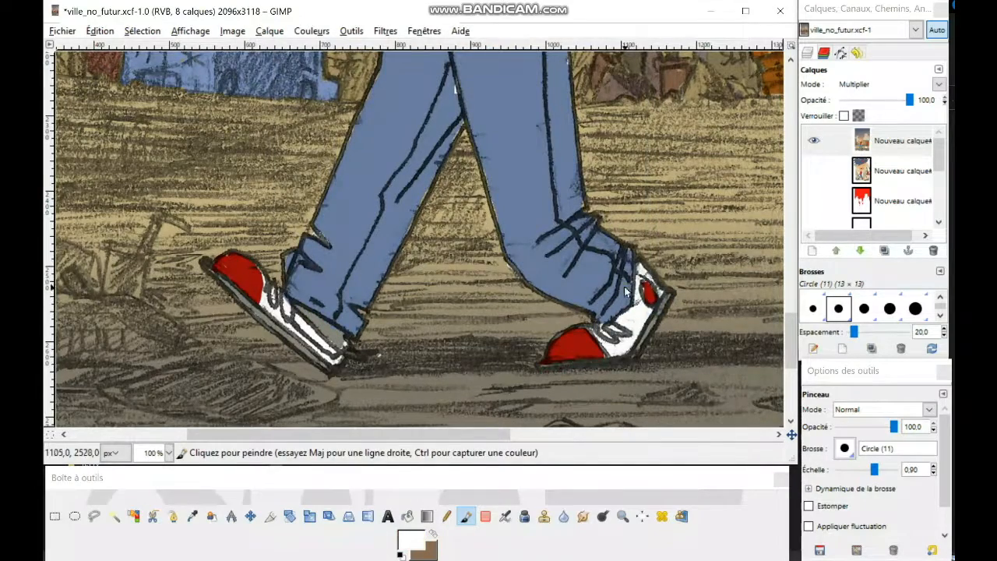
Pick a light grey and paint the scarf around the man's neck
scroll(628, 286, down, 4)
scroll(424, 177, up, 3)
scroll(425, 233, up, 1)
click(411, 540)
click(374, 203)
click(538, 270)
mouse_move(337, 300)
mouse_down()
mouse_move(390, 313)
mouse_move(459, 281)
mouse_move(507, 236)
mouse_move(393, 328)
mouse_move(409, 356)
mouse_move(440, 306)
mouse_up()
Darken the foreground to a deep grey and paint the checkered pattern on the scarf
click(413, 538)
drag(532, 110, 486, 110)
click(540, 270)
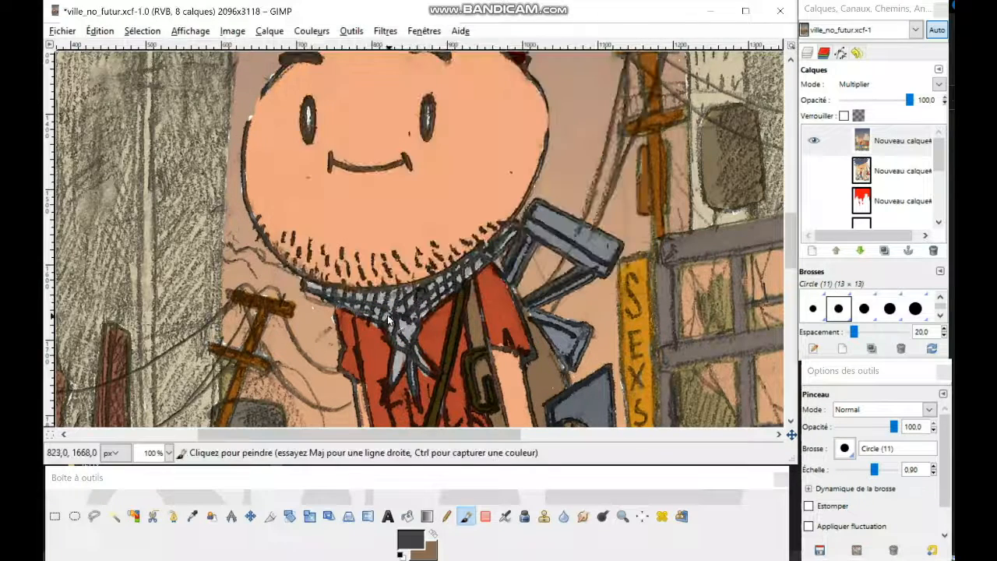
drag(326, 293, 370, 312)
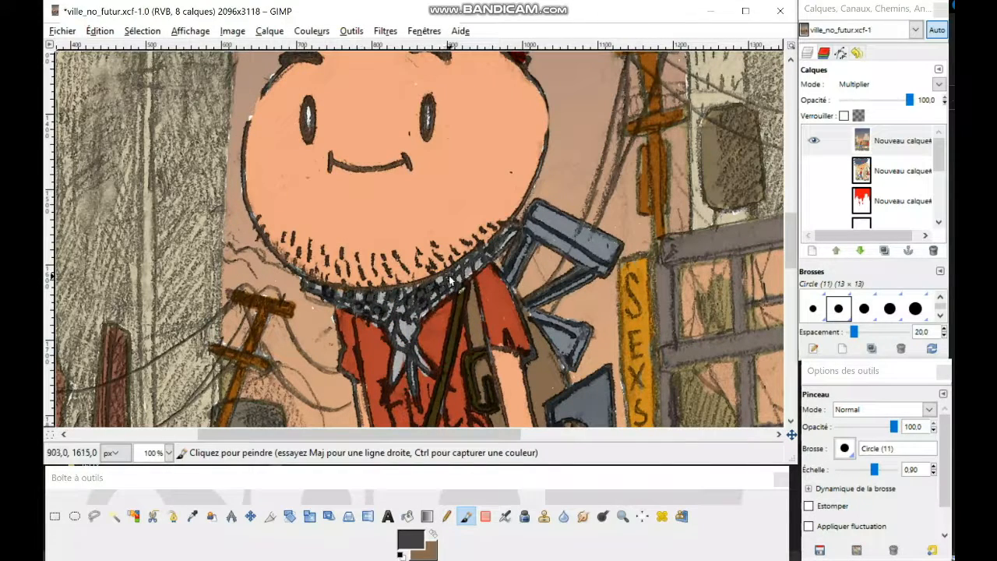
Sample the small creature's light green with the colour-sketch layer shown, hide it, and return to the top layer
scroll(400, 357, down, 4)
scroll(496, 320, up, 2)
click(815, 170)
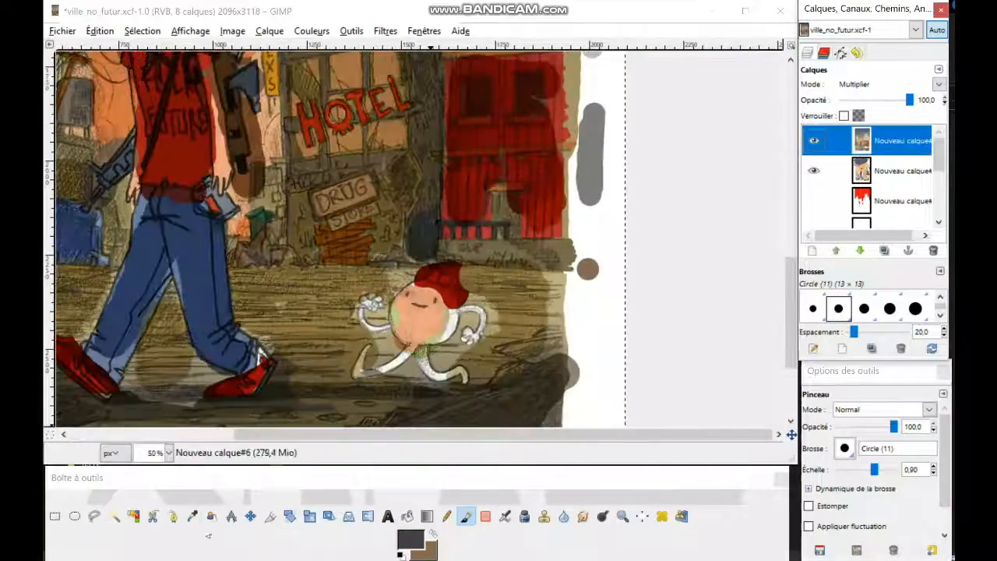
click(192, 516)
click(902, 171)
click(466, 516)
click(814, 171)
click(902, 141)
Select the small creature's silhouette contiguously from the pink mask layer, and return to the Paintbrush on the top layer
scroll(533, 298, up, 1)
scroll(896, 187, down, 3)
click(901, 195)
click(115, 517)
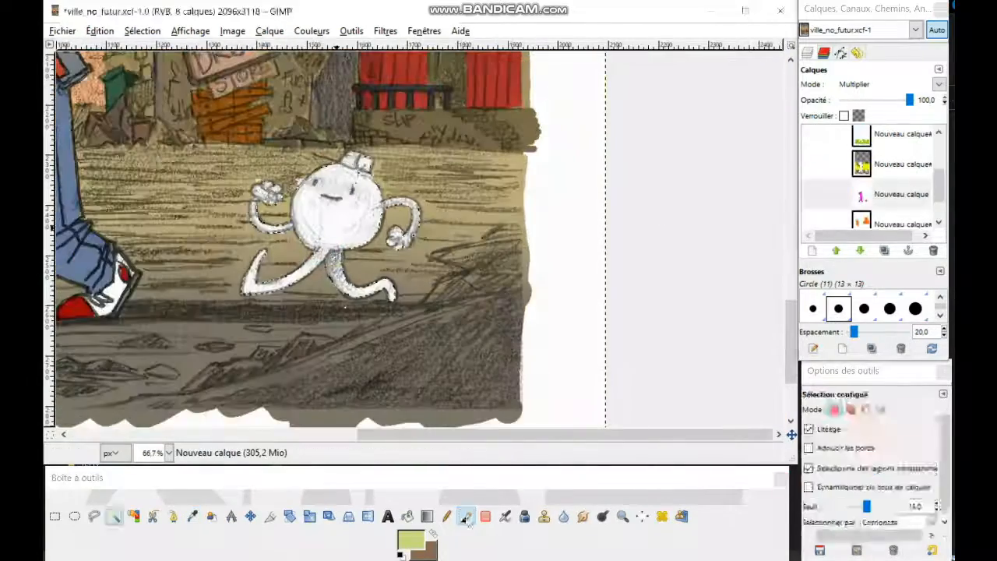
click(339, 206)
click(466, 517)
click(902, 141)
Paint the small running creature light green, changing the brush scale for its body and limbs
mouse_move(269, 194)
mouse_down()
mouse_move(376, 181)
mouse_move(311, 218)
mouse_up()
click(192, 517)
click(444, 173)
click(466, 517)
scroll(235, 139, up, 3)
drag(894, 470, 882, 470)
drag(303, 248, 424, 257)
Sample a dark red and paint the creature's cap and straight visor, reducing the brush scale to 0.50
scroll(365, 273, down, 3)
click(193, 516)
click(590, 131)
click(466, 517)
scroll(459, 254, up, 4)
mouse_move(399, 222)
mouse_down()
mouse_move(386, 253)
mouse_move(407, 227)
mouse_up()
drag(879, 470, 870, 470)
shift+click(356, 186)
shift+click(306, 239)
shift+click(192, 204)
Set the foreground to white (ffffff) and paint the front of the creature's cap
click(411, 540)
click(294, 84)
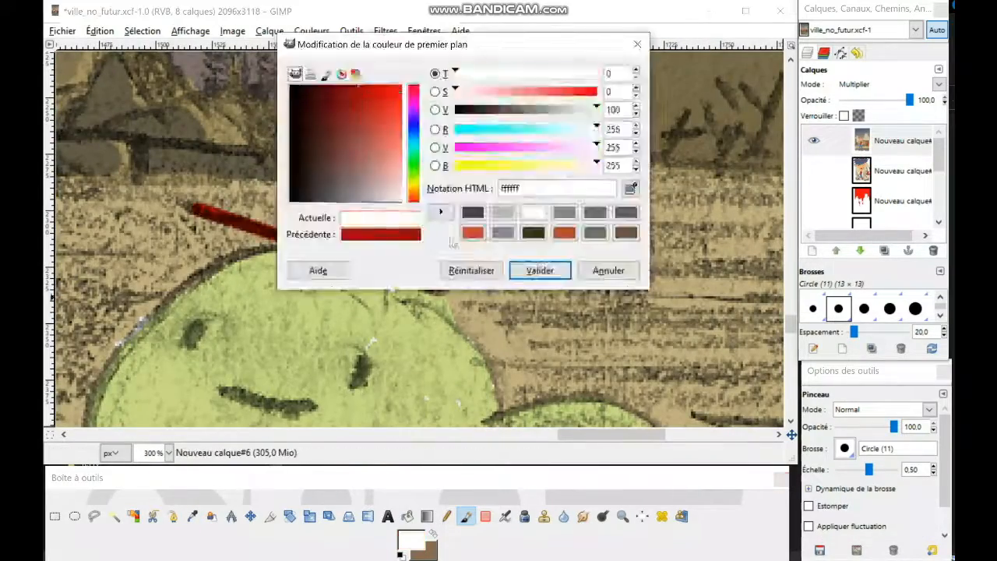
click(539, 271)
scroll(297, 180, up, 2)
shift+click(380, 343)
scroll(340, 294, down, 10)
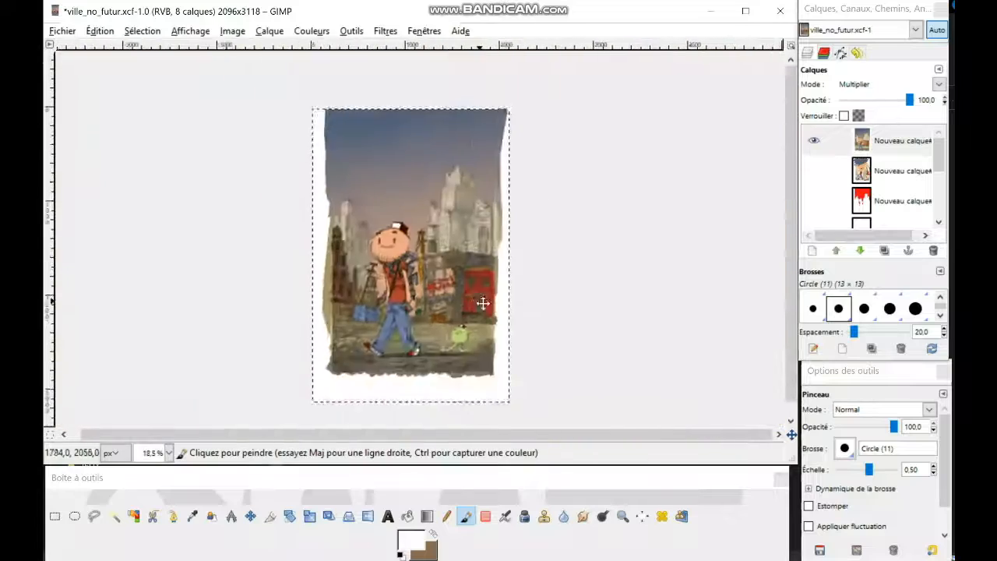
Paint white over the ragged right edge of the picture with the brush at scale 7.21 and opacity 95
scroll(543, 420, up, 1)
scroll(552, 407, down, 5)
scroll(548, 415, up, 10)
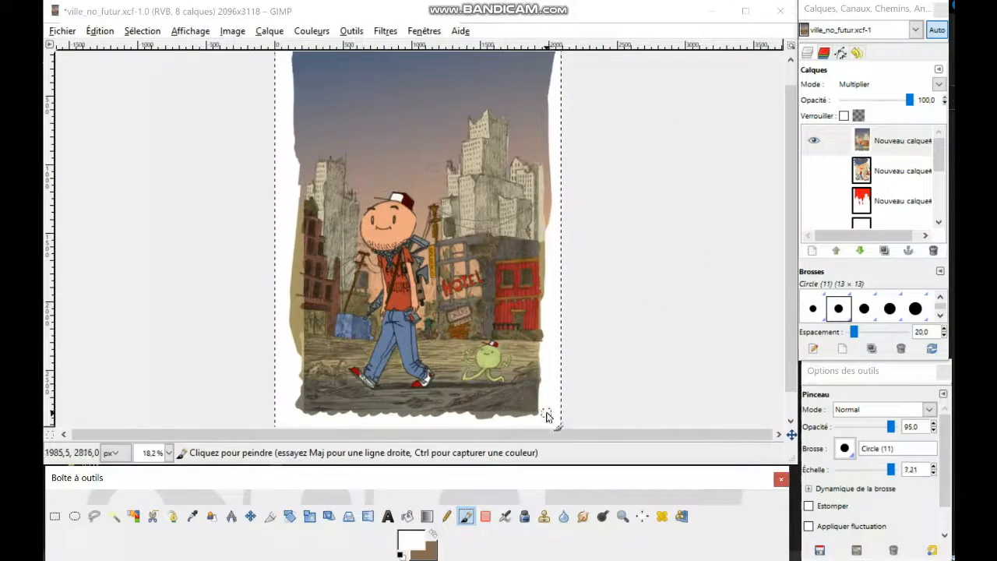
click(547, 414)
scroll(541, 234, up, 2)
shift+click(541, 83)
drag(559, 281, 548, 97)
Straighten the picture's bottom and left edges with straight white strokes at a brush scale of 10.00
click(517, 307)
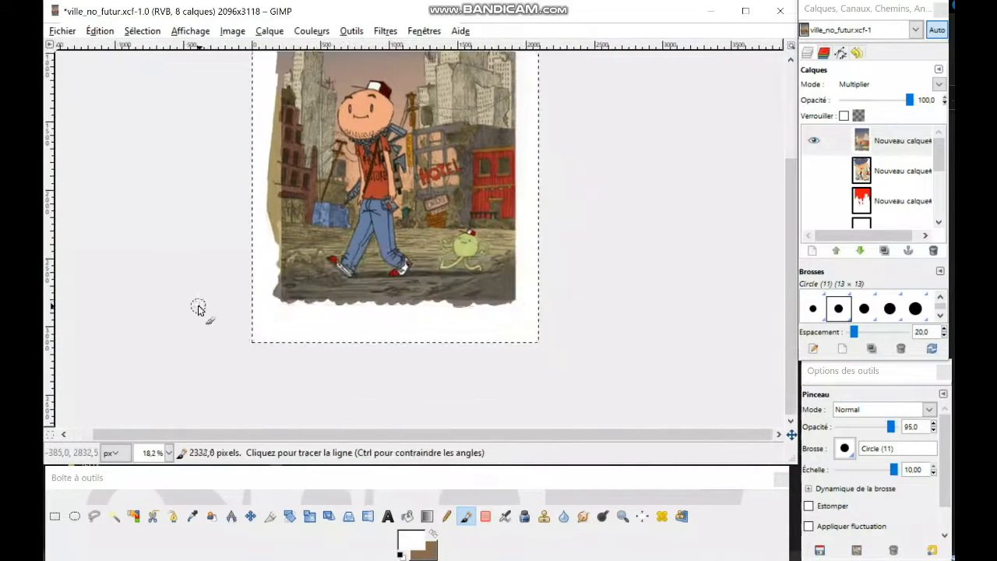
shift+click(198, 306)
drag(269, 187, 304, 419)
shift+click(305, 107)
drag(567, 148, 565, 181)
mouse_move(507, 401)
mouse_down()
mouse_move(434, 219)
mouse_move(425, 276)
mouse_up()
Sample the olive wall colour beside the drug store, adjust it, and touch up the nearby wall with a smaller brush
scroll(372, 259, up, 5)
ctrl+click(432, 248)
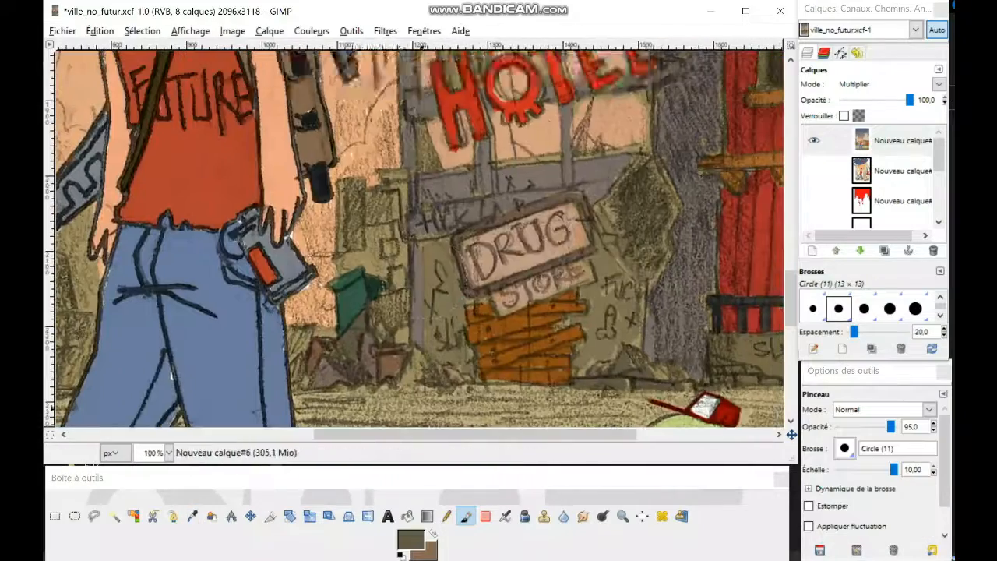
click(410, 539)
click(539, 270)
drag(894, 469, 879, 469)
mouse_move(384, 238)
mouse_down()
mouse_move(406, 357)
mouse_move(372, 370)
mouse_up()
Adjust the foreground to two further shades and paint more background details with each
click(411, 540)
click(413, 190)
click(539, 270)
drag(411, 334, 410, 194)
drag(402, 153, 424, 148)
drag(407, 225, 418, 281)
click(411, 539)
click(413, 171)
click(539, 271)
mouse_move(422, 215)
mouse_down()
mouse_move(421, 241)
mouse_move(422, 162)
mouse_up()
Sample another colour from the drawing and paint the neighbouring background area with it
click(192, 515)
click(335, 273)
click(466, 516)
mouse_move(392, 204)
mouse_down()
mouse_move(405, 204)
mouse_move(454, 314)
mouse_up()
Set the brush scale to 6.11, sample the margin's white, and clean up the strips outside the picture's edge
scroll(335, 324, down, 3)
scroll(436, 201, down, 1)
scroll(455, 313, down, 2)
click(890, 470)
click(192, 516)
click(538, 156)
click(466, 516)
drag(543, 96, 541, 111)
drag(541, 160, 514, 195)
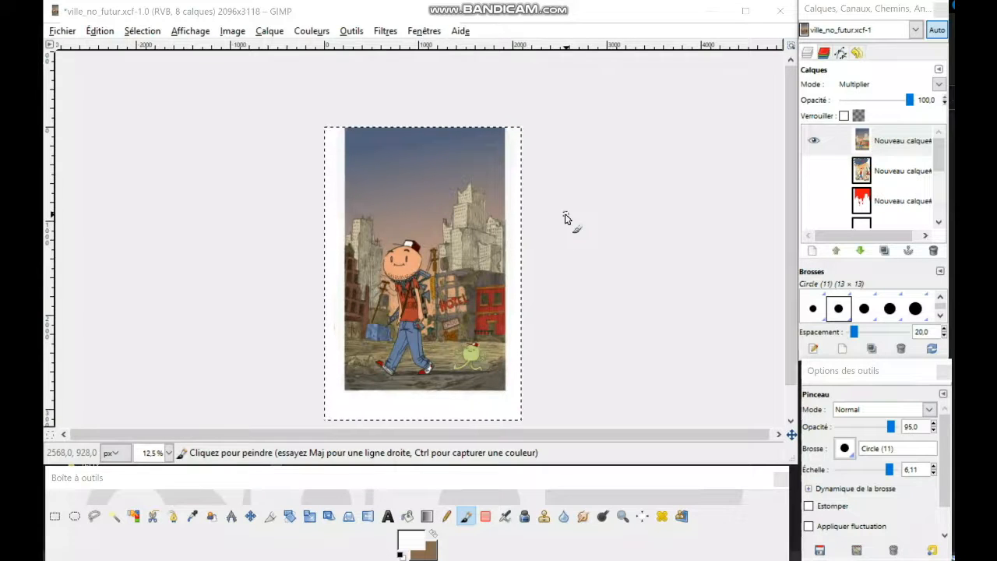
Hide the Arrière-plan layer to examine the colours without the pencil lines, and show it again
mouse_move(482, 303)
mouse_down()
mouse_move(455, 332)
mouse_move(485, 268)
mouse_up()
scroll(506, 280, up, 1)
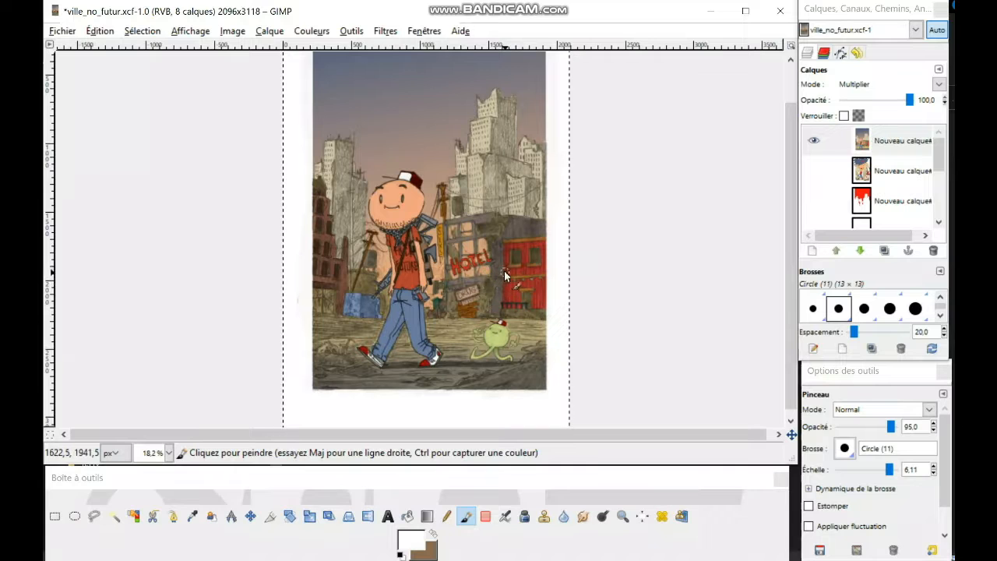
scroll(896, 187, down, 6)
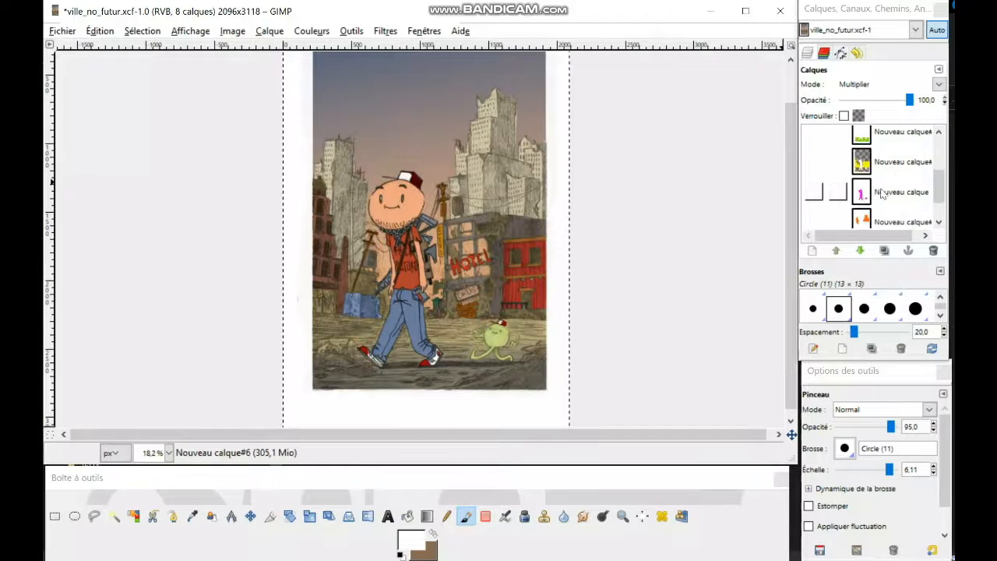
click(816, 214)
click(815, 214)
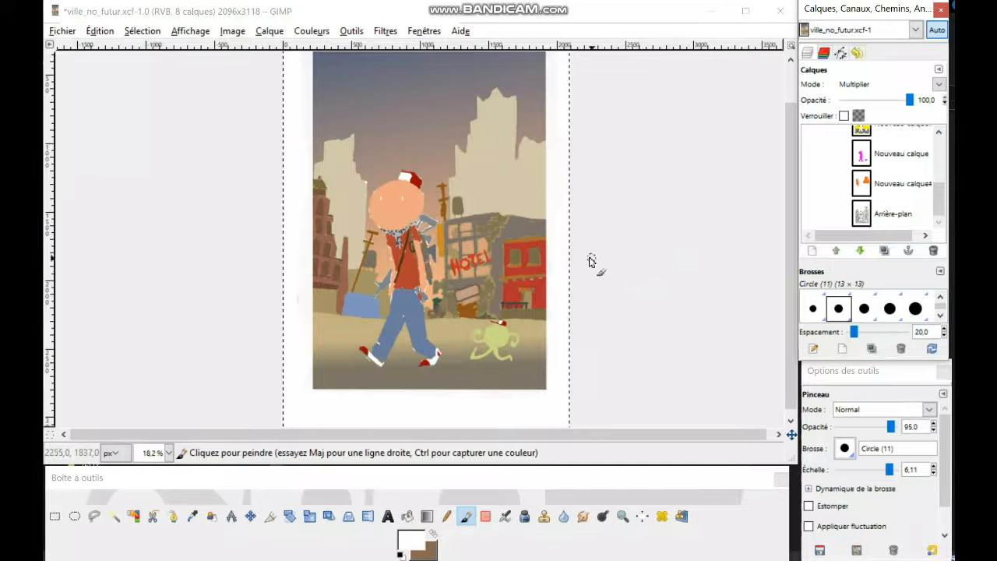
click(817, 219)
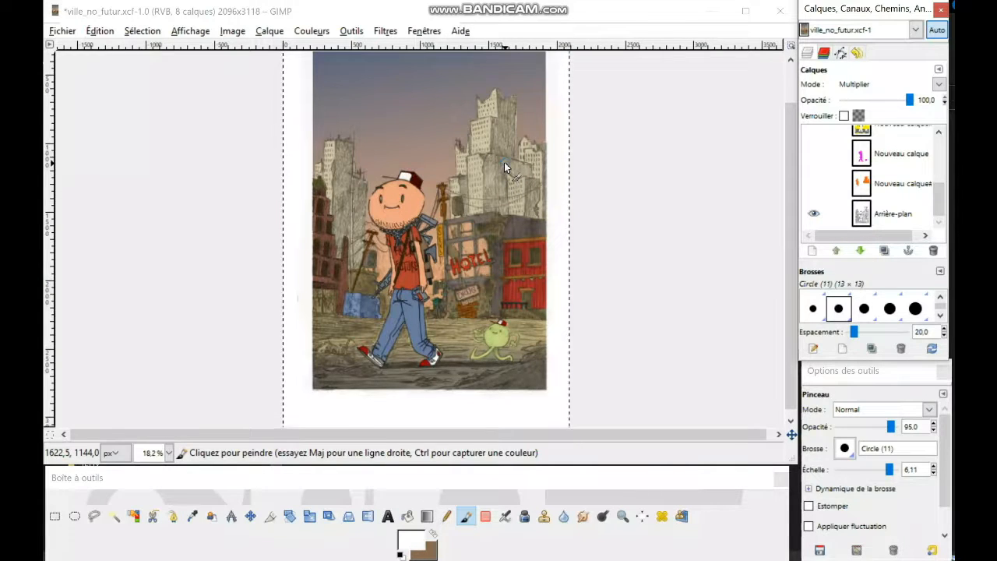
scroll(505, 225, up, 1)
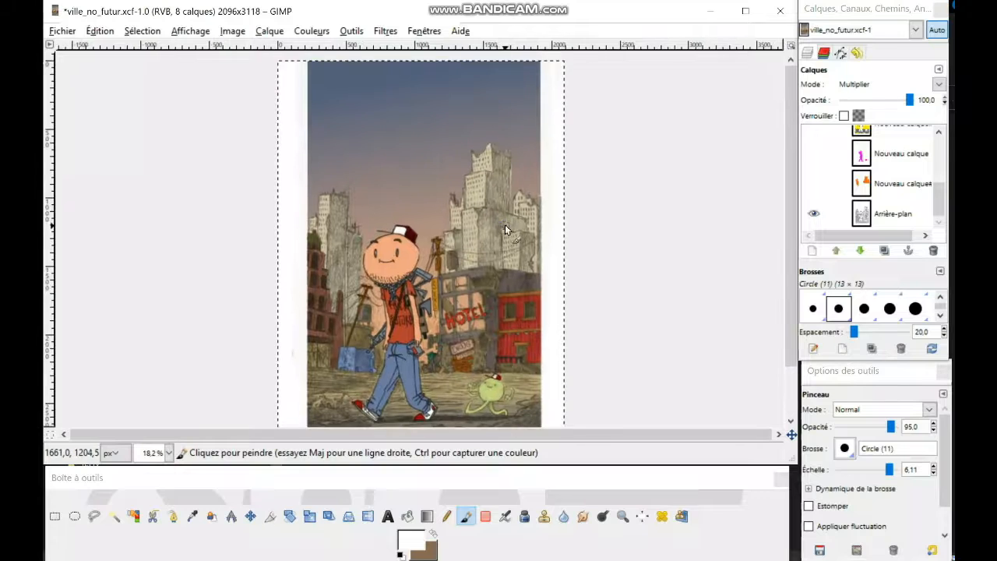
scroll(491, 232, down, 1)
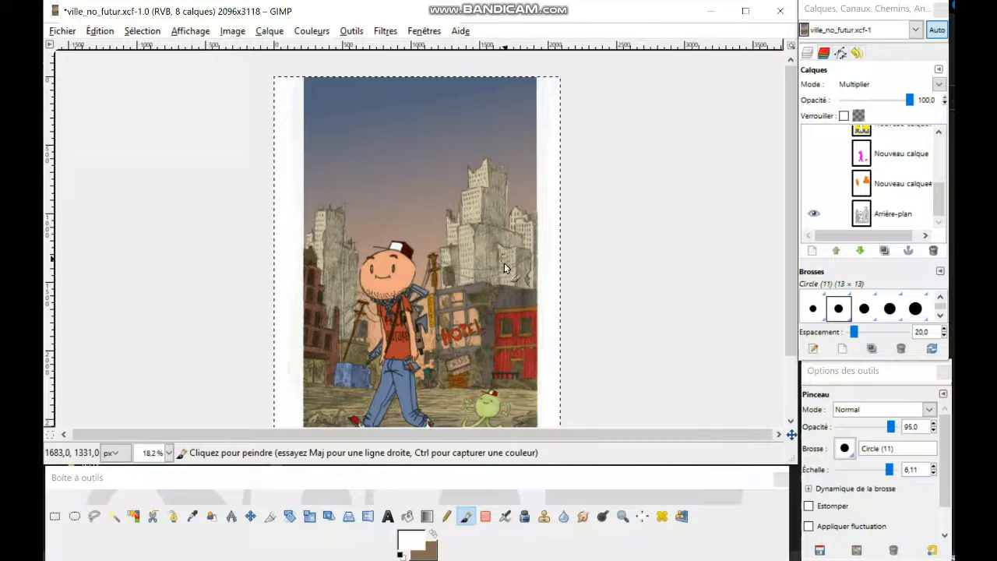
mouse_move(496, 337)
mouse_down()
mouse_move(510, 278)
mouse_move(498, 303)
mouse_up()
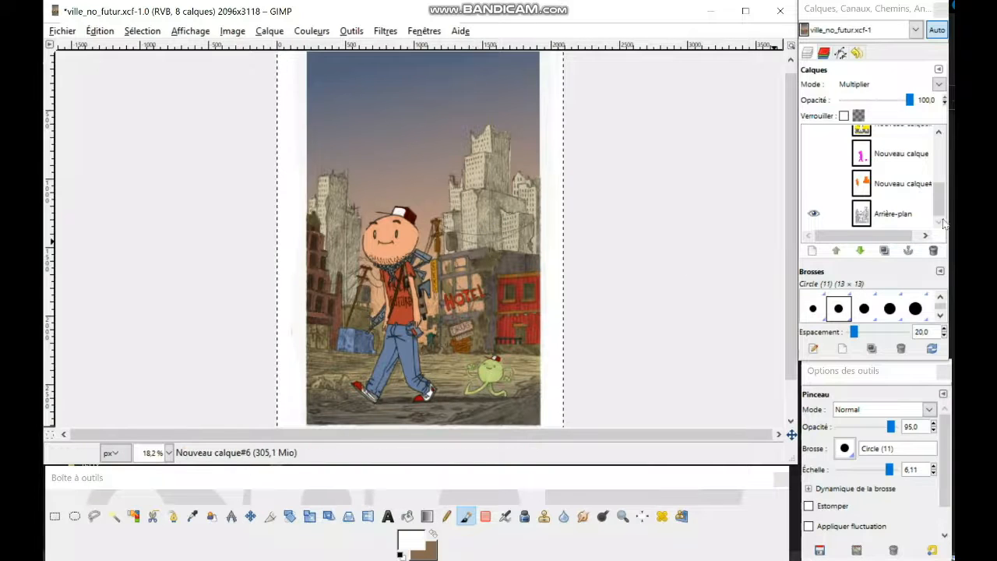
drag(941, 201, 940, 144)
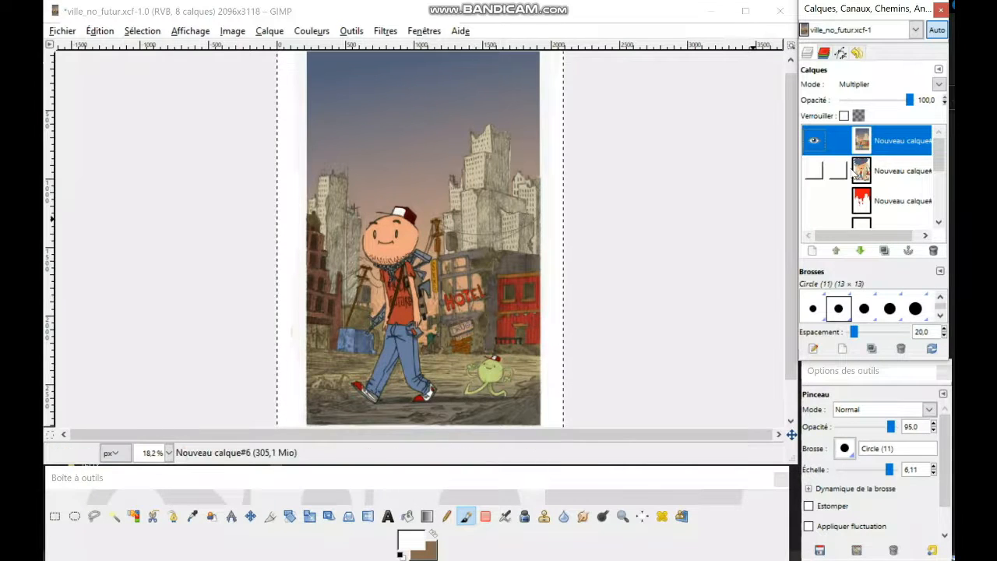
Compare the finished colours with the rough colour layer beneath by switching their visibility, and restore the finished version
click(815, 142)
click(814, 171)
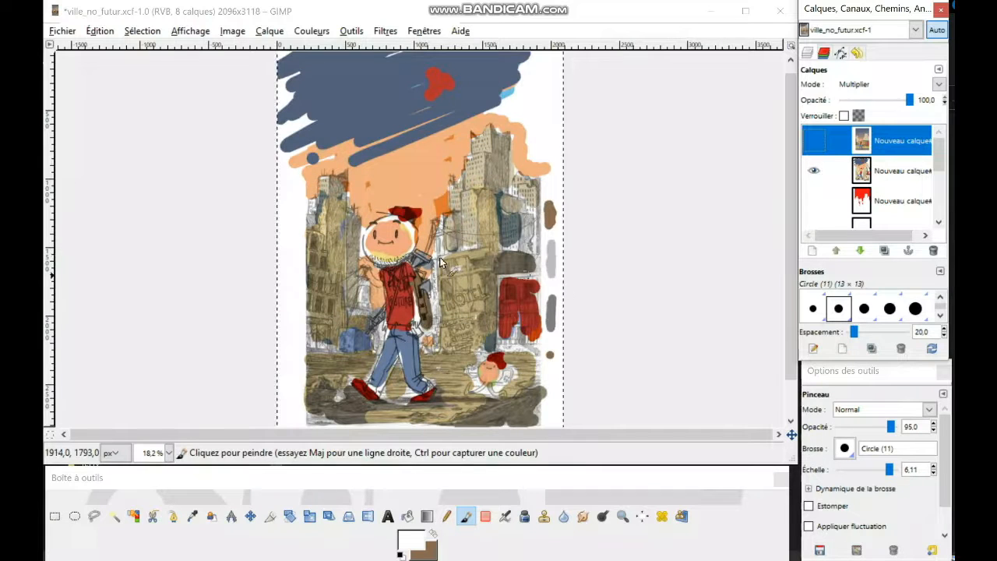
click(814, 171)
click(814, 140)
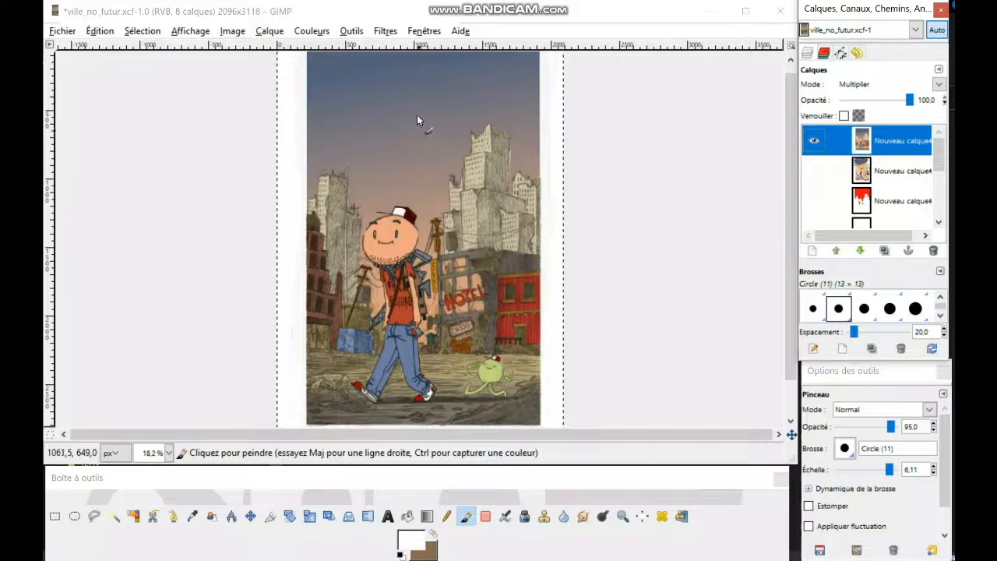
mouse_move(466, 184)
mouse_down()
mouse_move(461, 238)
mouse_move(469, 191)
mouse_up()
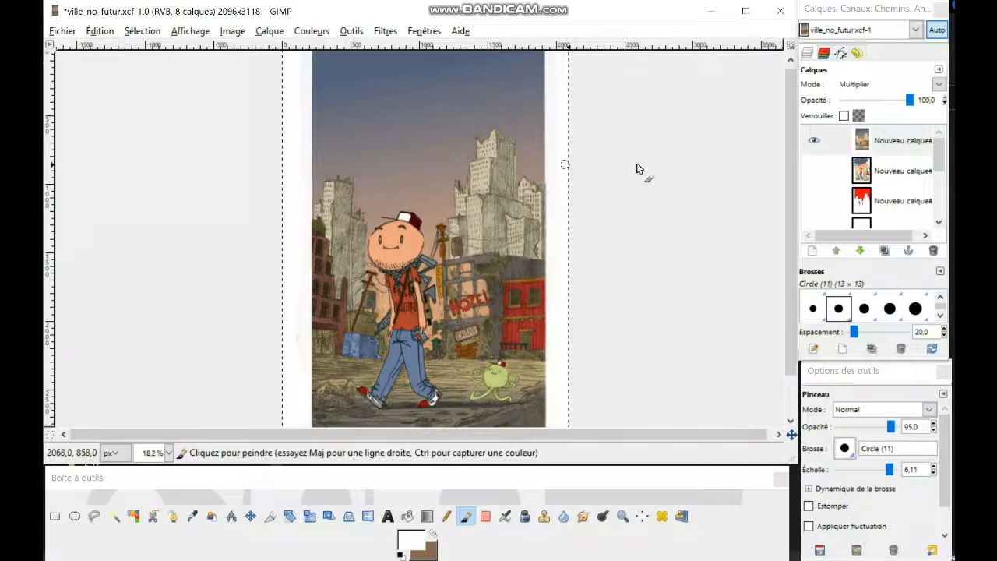
drag(533, 265, 534, 240)
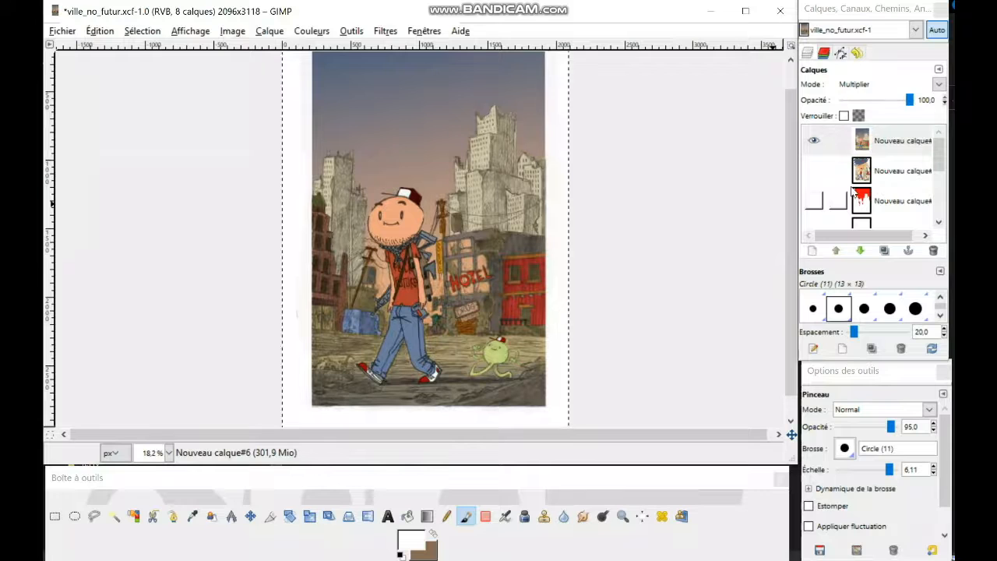
Add a white-filled 2096 × 3118 px layer above the coloured layer and set its blending mode to Multiply
click(812, 251)
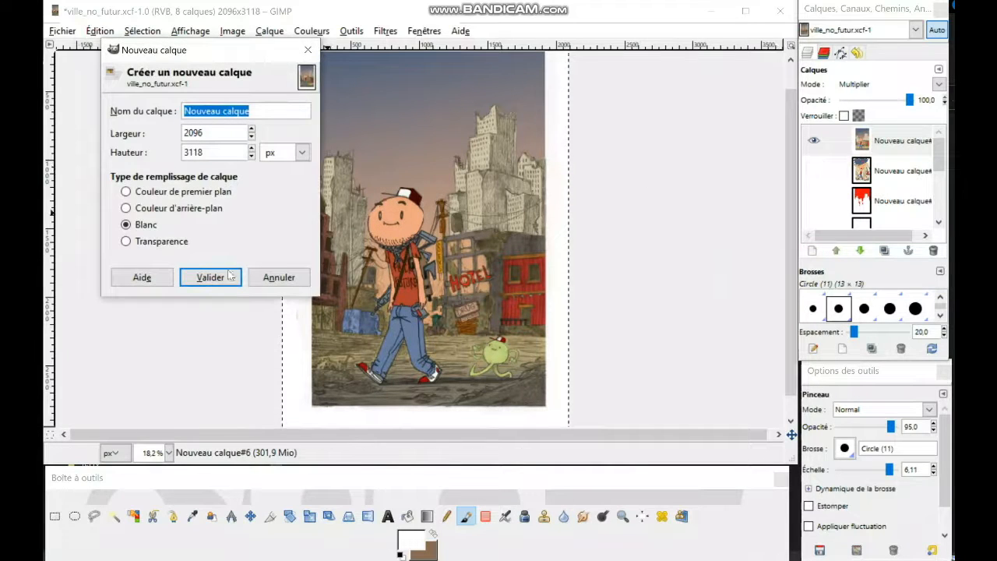
click(211, 278)
click(939, 84)
click(867, 138)
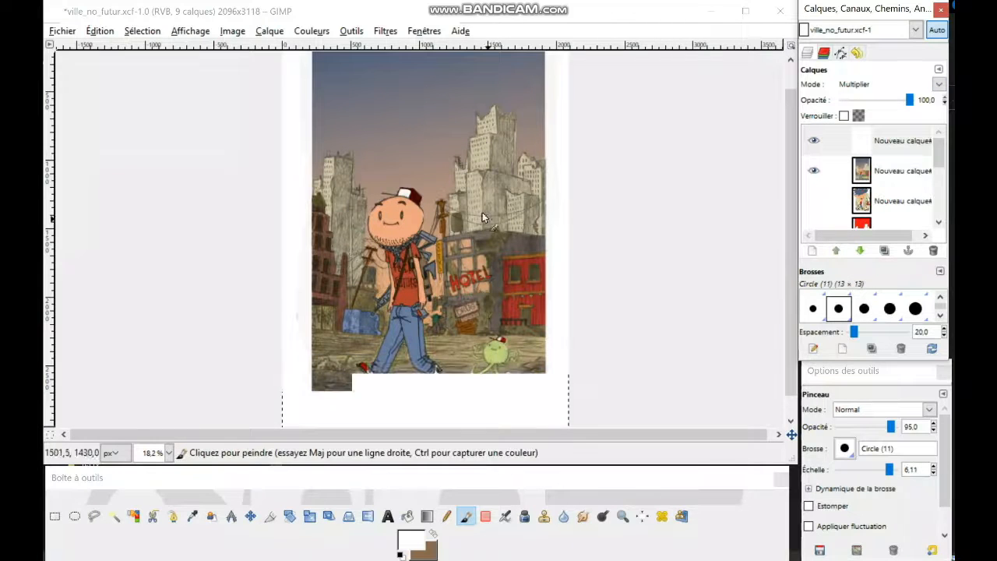
Set the foreground to the bluish grey 686d75 and hide the finished colour layer
click(410, 540)
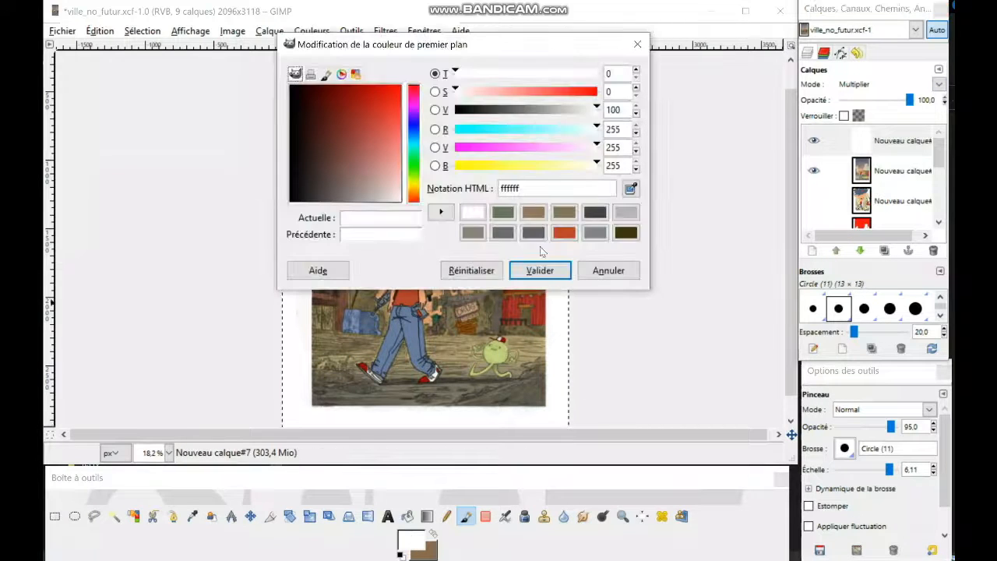
click(503, 232)
click(529, 271)
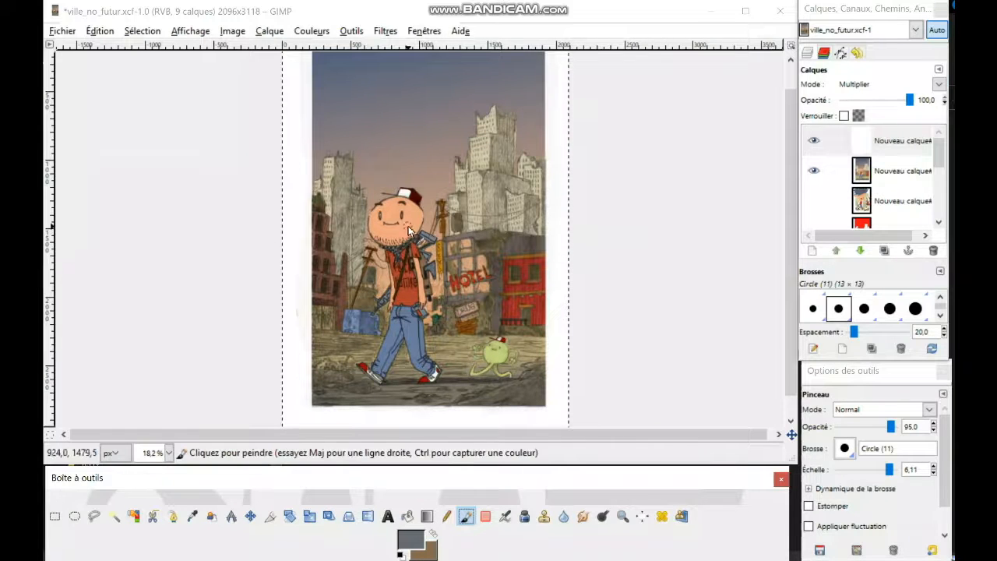
scroll(454, 242, up, 3)
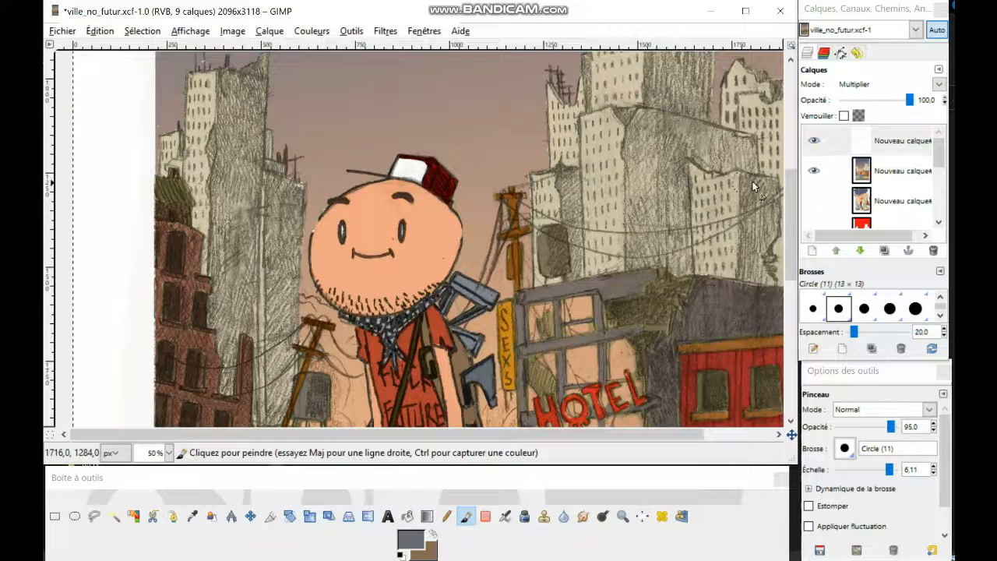
scroll(491, 272, down, 2)
drag(500, 307, 523, 216)
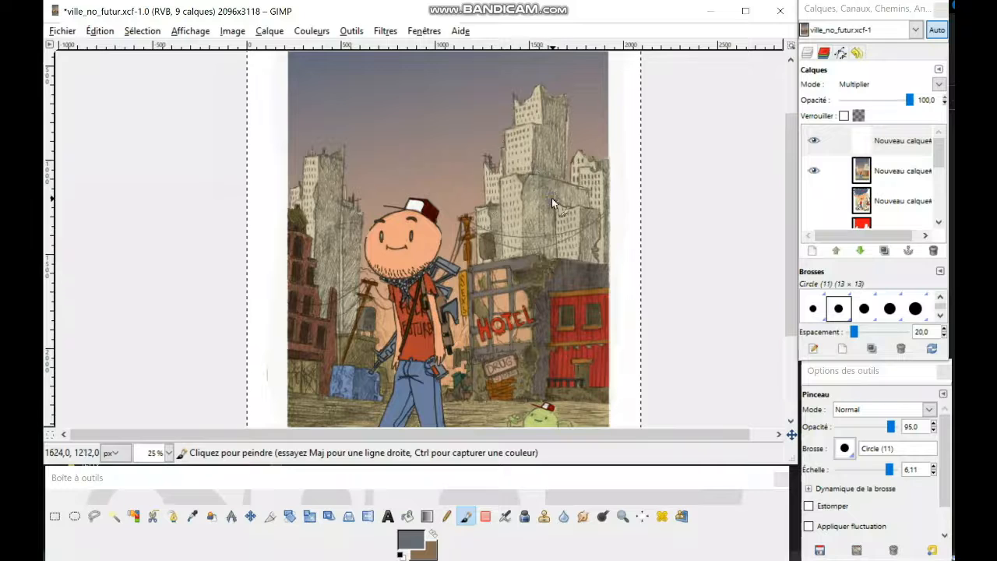
scroll(867, 191, down, 4)
scroll(867, 196, up, 4)
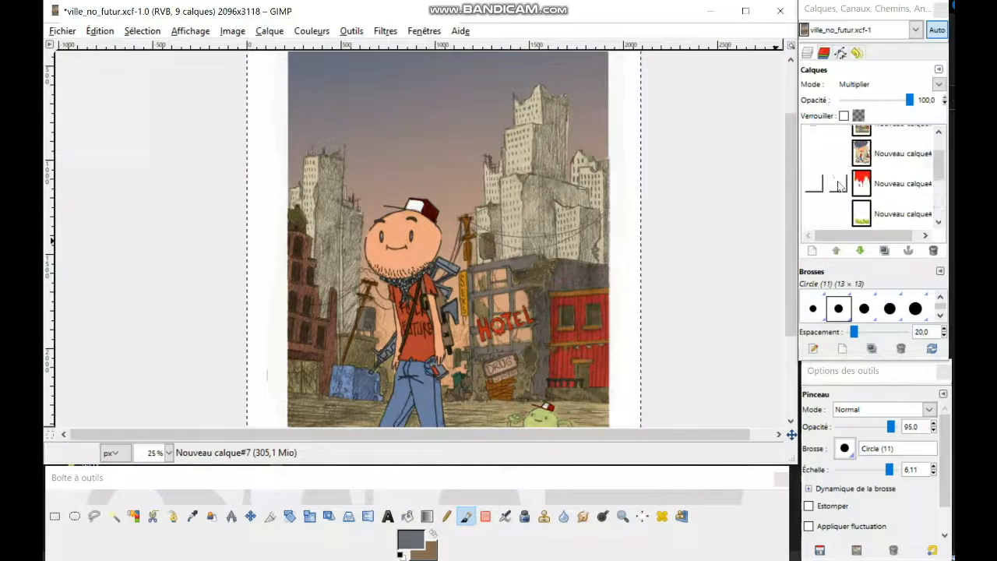
click(815, 173)
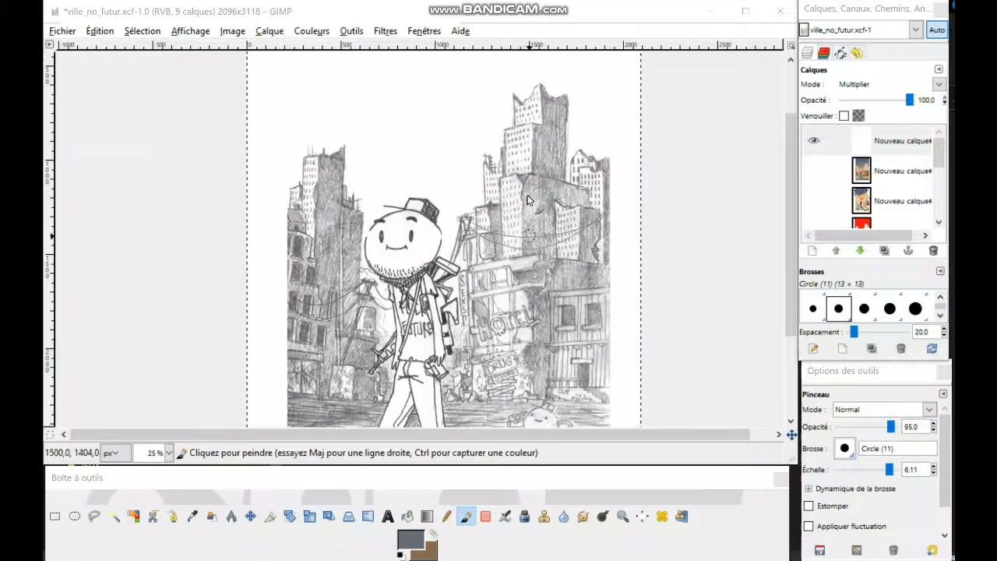
Paint a large grey arrow slanting down across the sky towards the man, and undo it
mouse_move(508, 359)
mouse_down()
mouse_move(499, 319)
mouse_move(499, 342)
mouse_up()
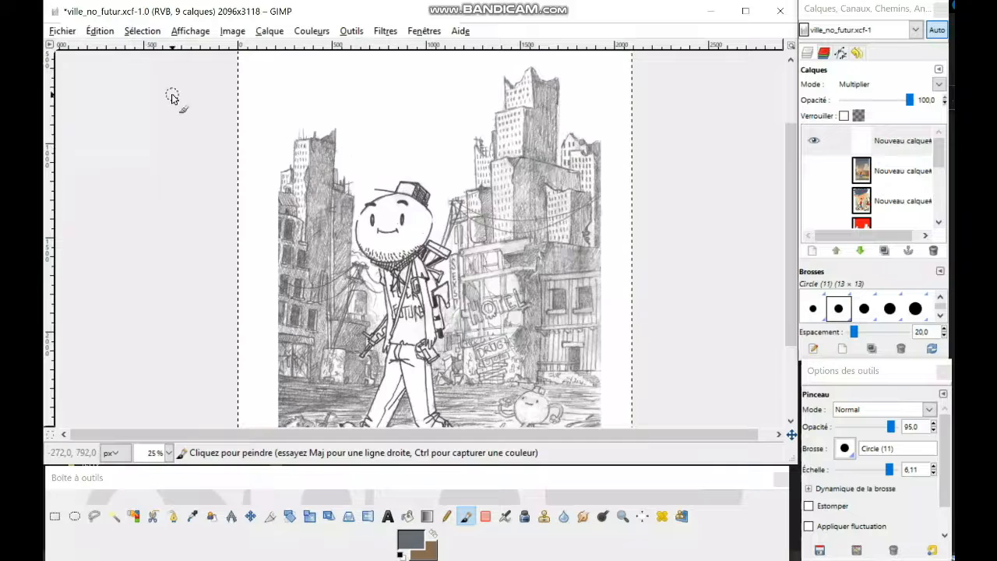
scroll(389, 214, up, 3)
mouse_move(246, 83)
mouse_down()
mouse_move(378, 156)
mouse_move(379, 143)
mouse_move(426, 200)
mouse_move(350, 187)
mouse_up()
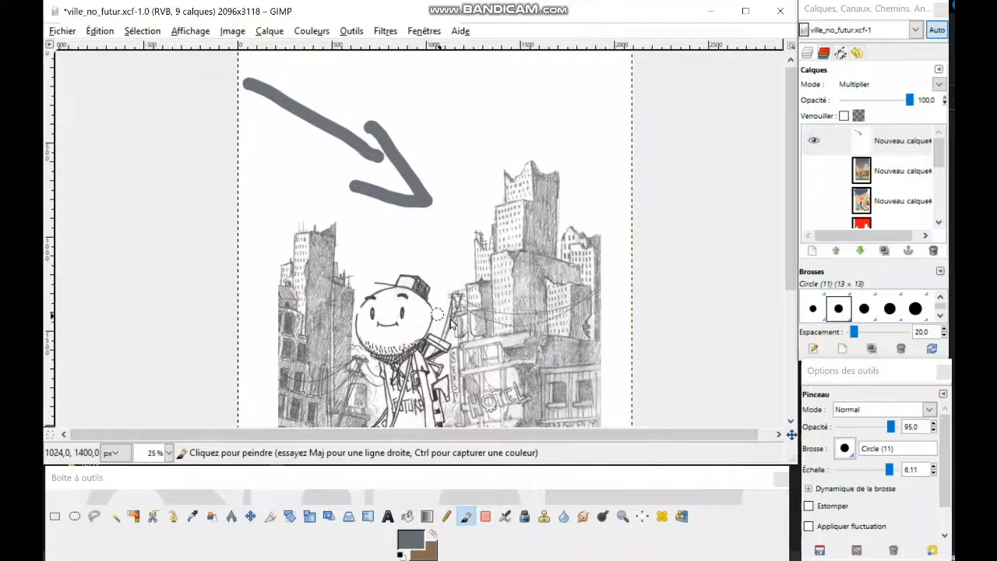
drag(455, 353, 428, 267)
drag(414, 201, 429, 241)
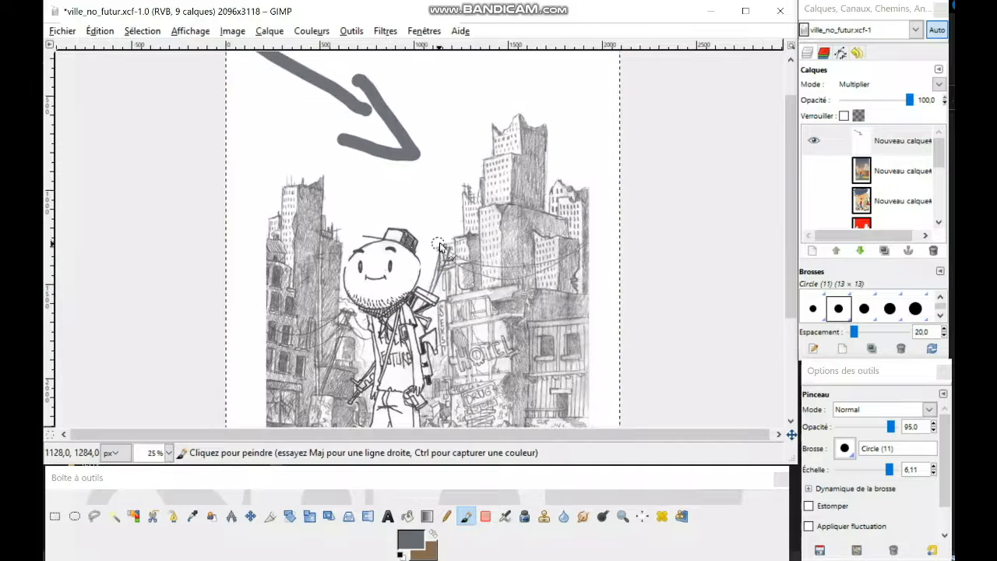
key(ctrl+z)
key(ctrl+z)
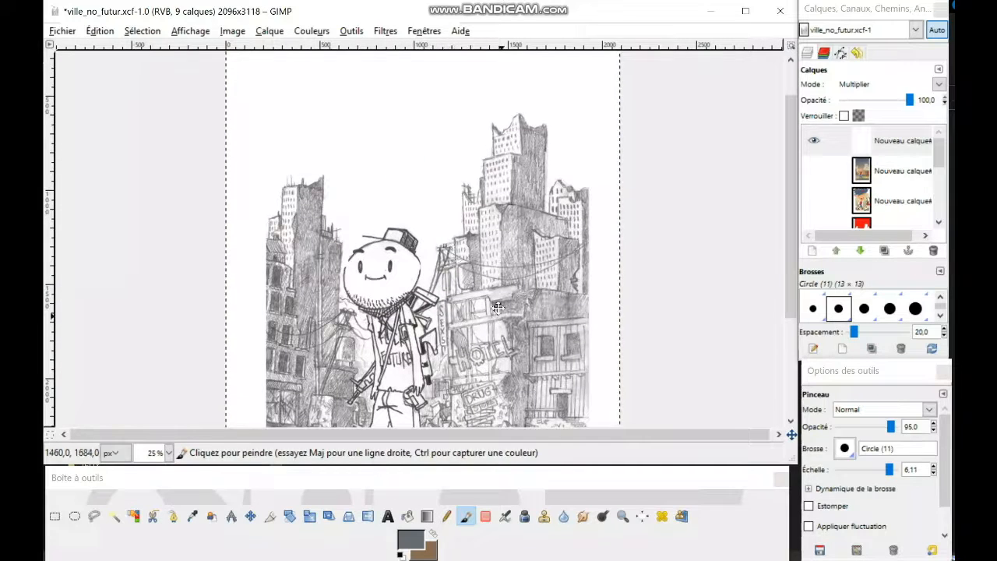
Show the finished colour layer again and keep the foreground colour at grey 686d75
drag(498, 309, 486, 243)
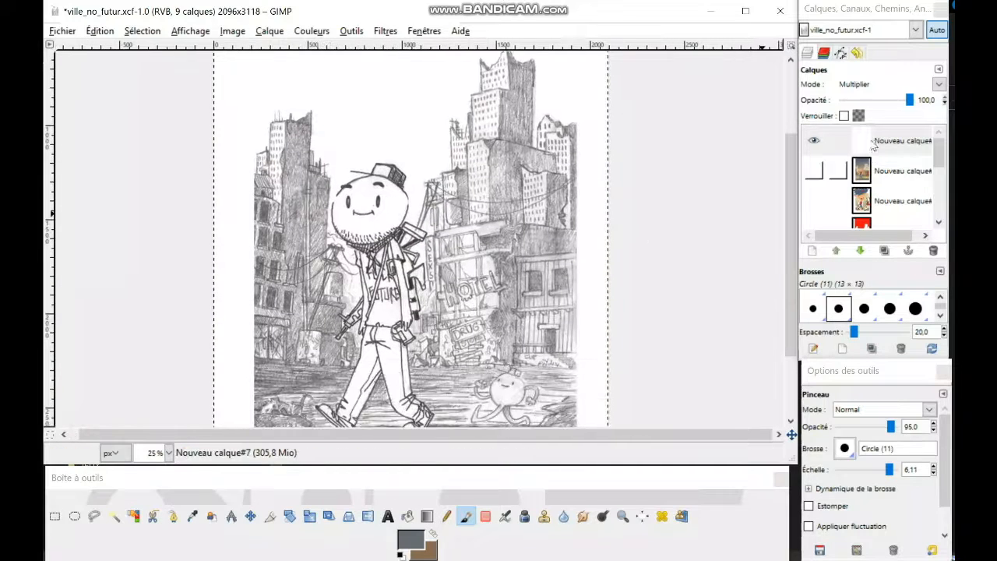
click(822, 176)
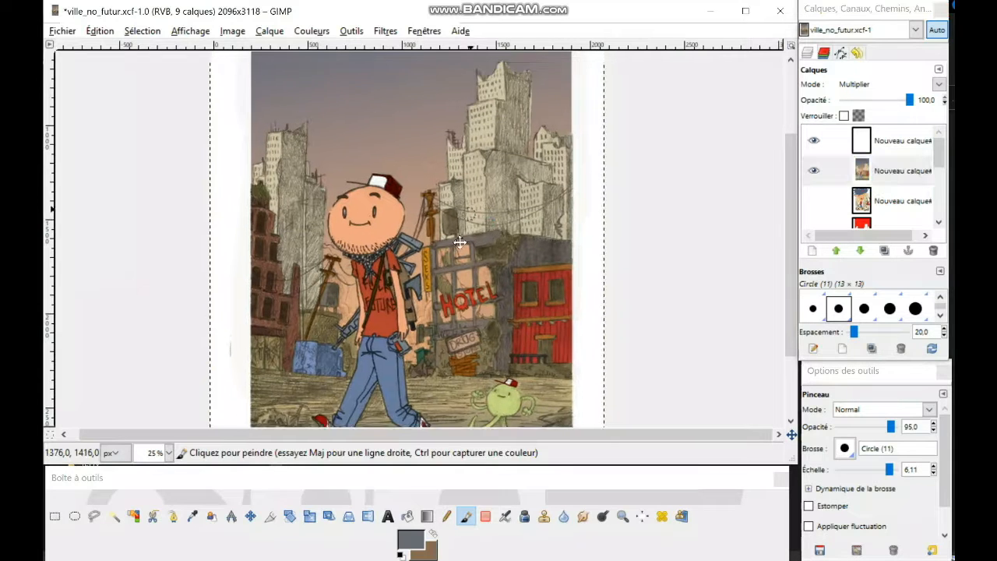
scroll(459, 237, up, 2)
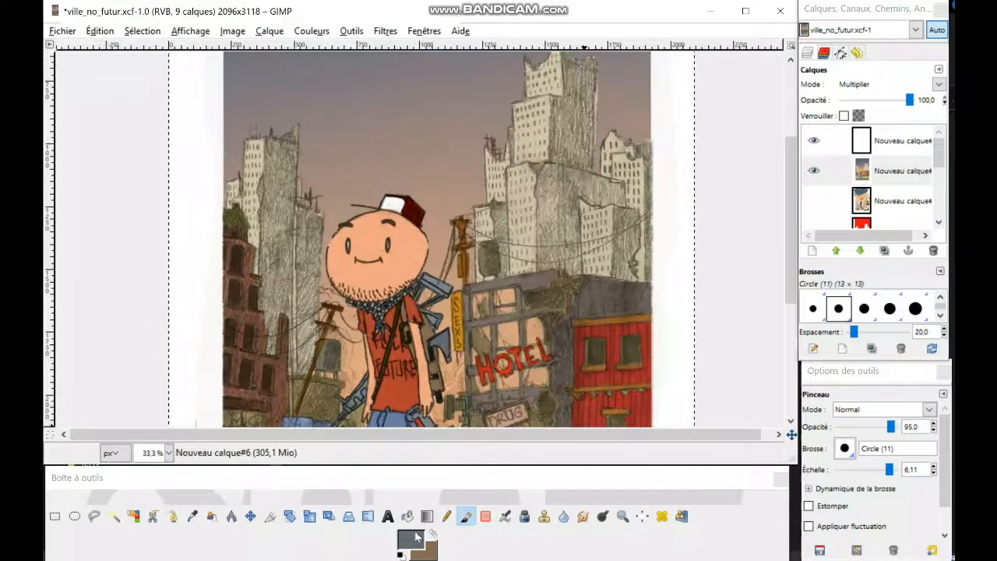
click(419, 535)
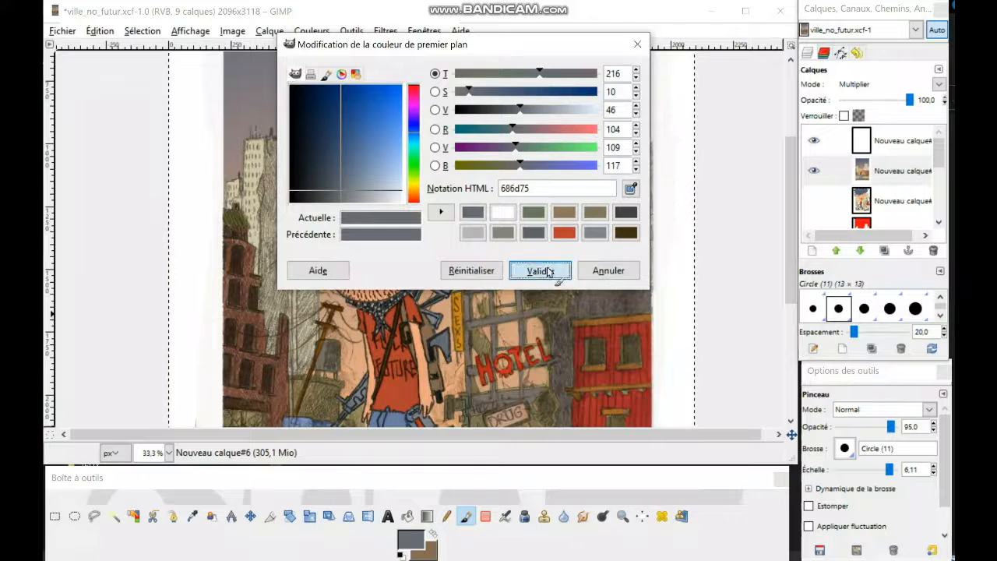
click(540, 271)
Try a grey shading stroke on the man's forehead on the colour layer, and undo it
scroll(435, 250, up, 1)
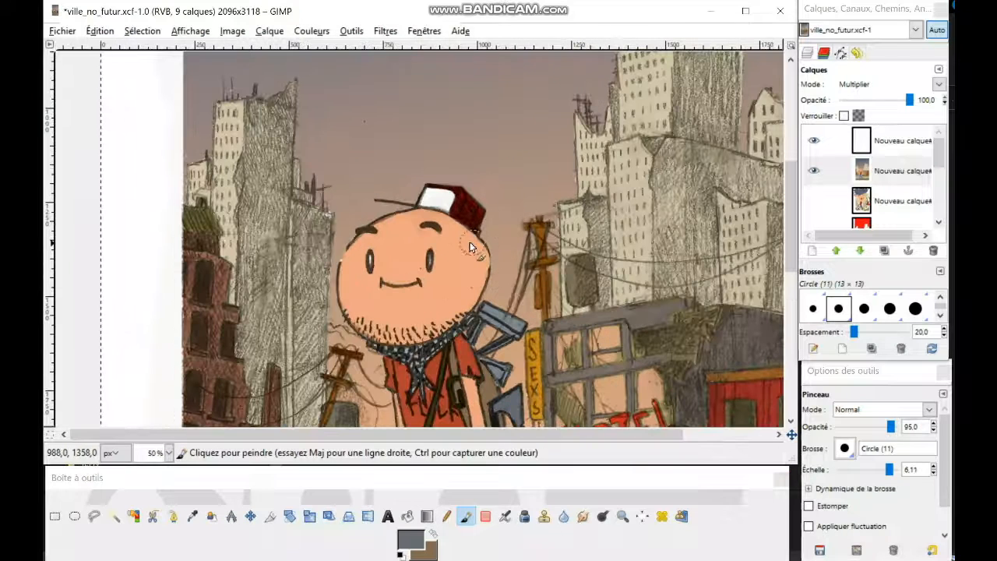
drag(455, 239, 471, 271)
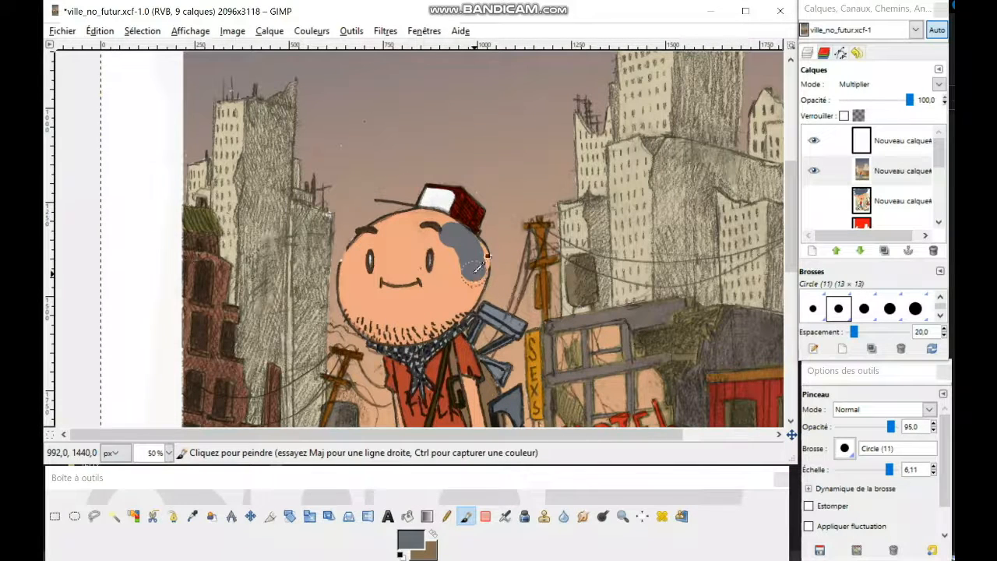
key(ctrl+z)
Select the new white Multiply layer and paint grey shading over most of the man's face, leaving its left edge lit
click(862, 143)
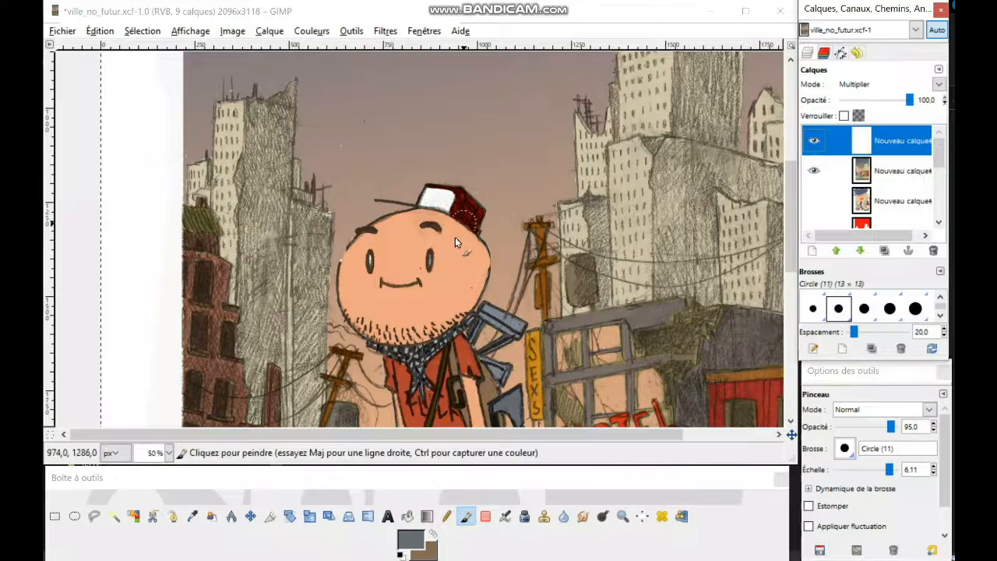
drag(449, 233, 458, 236)
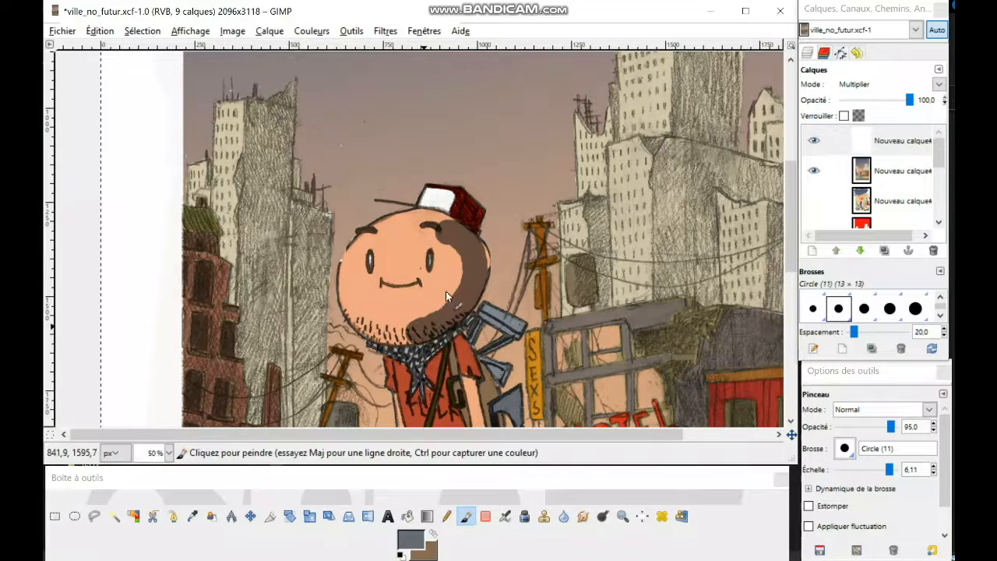
drag(440, 308, 430, 318)
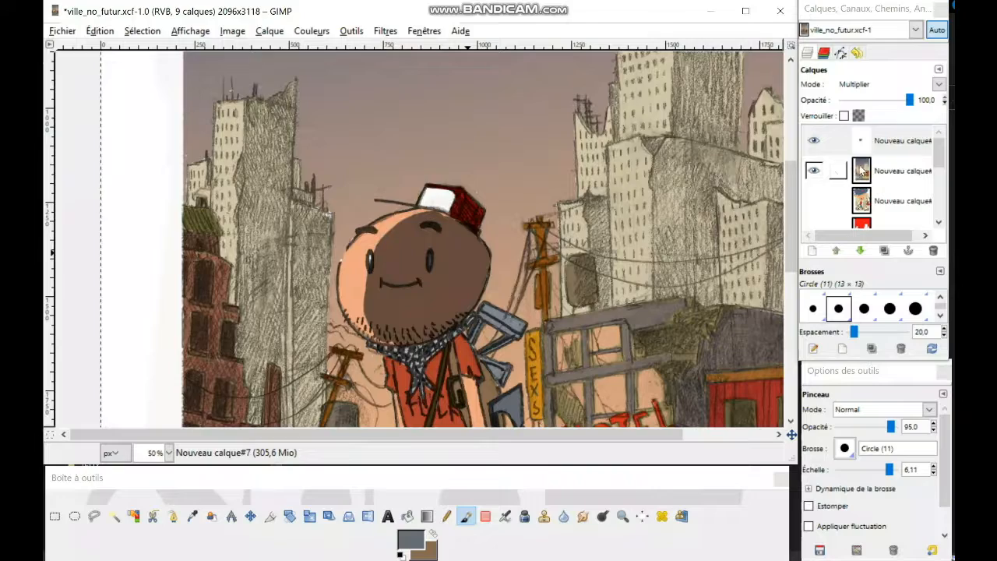
Hide the finished colour layer and paint grey shading on the man's shoulder and sleeve beside the backpack
click(814, 171)
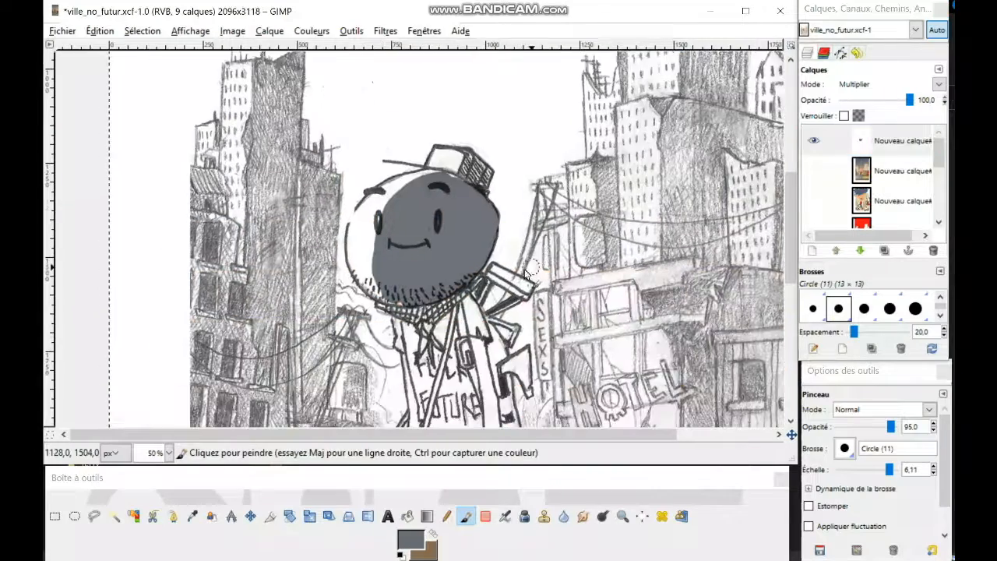
scroll(538, 261, down, 1)
scroll(583, 235, up, 1)
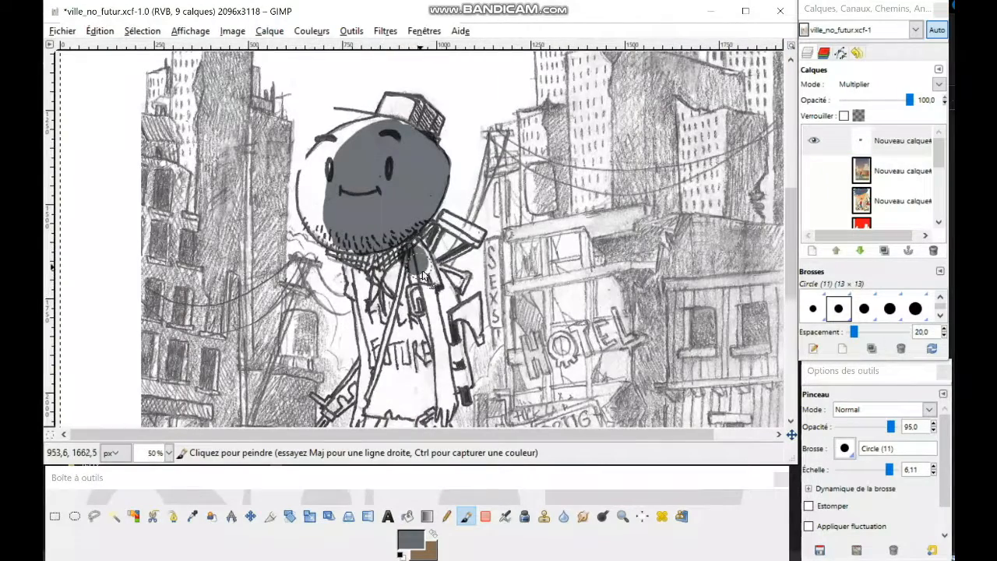
scroll(526, 289, down, 1)
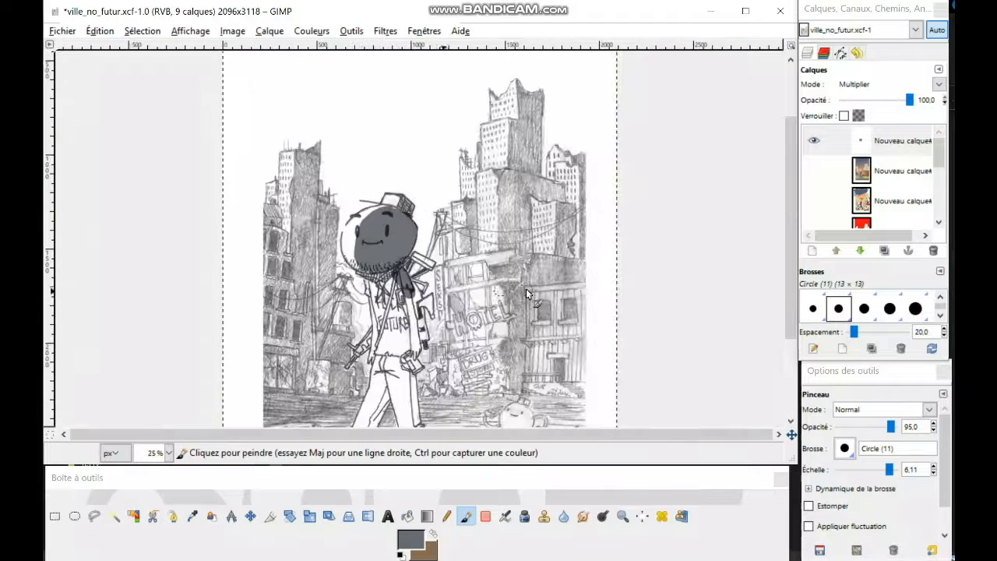
scroll(524, 295, down, 1)
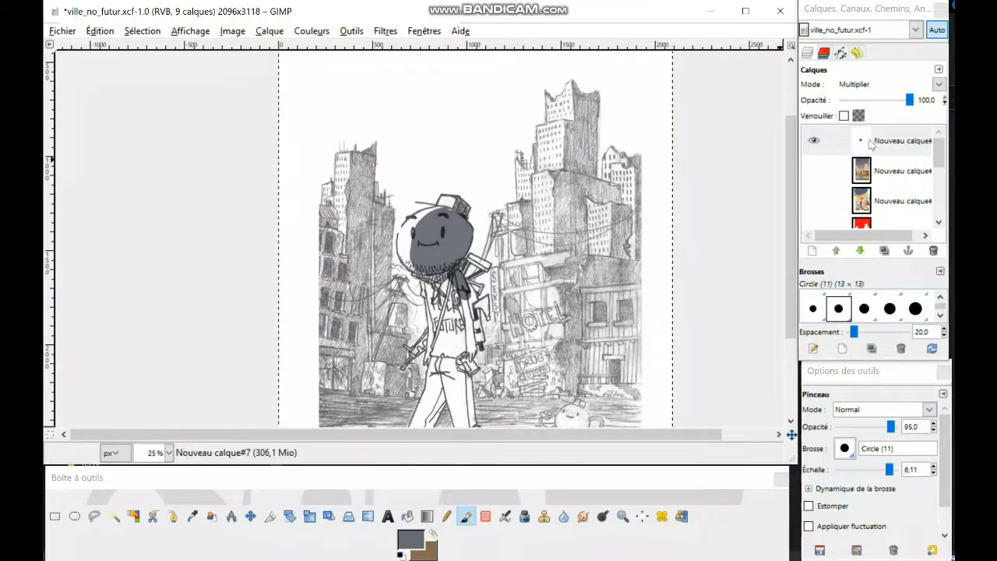
Set the foreground to white and paint over the grey shading on the man's face and shoulder
click(410, 538)
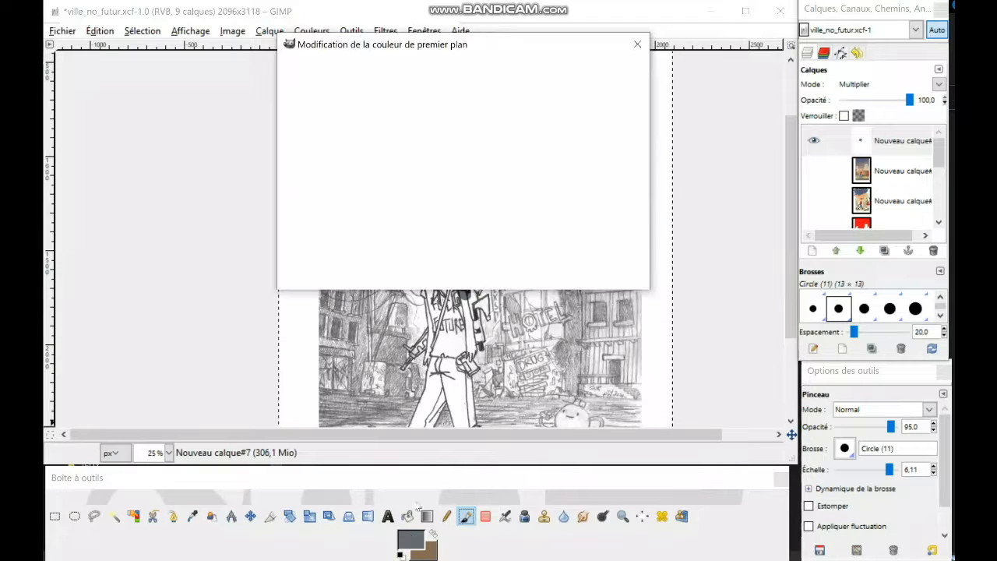
click(291, 87)
click(540, 271)
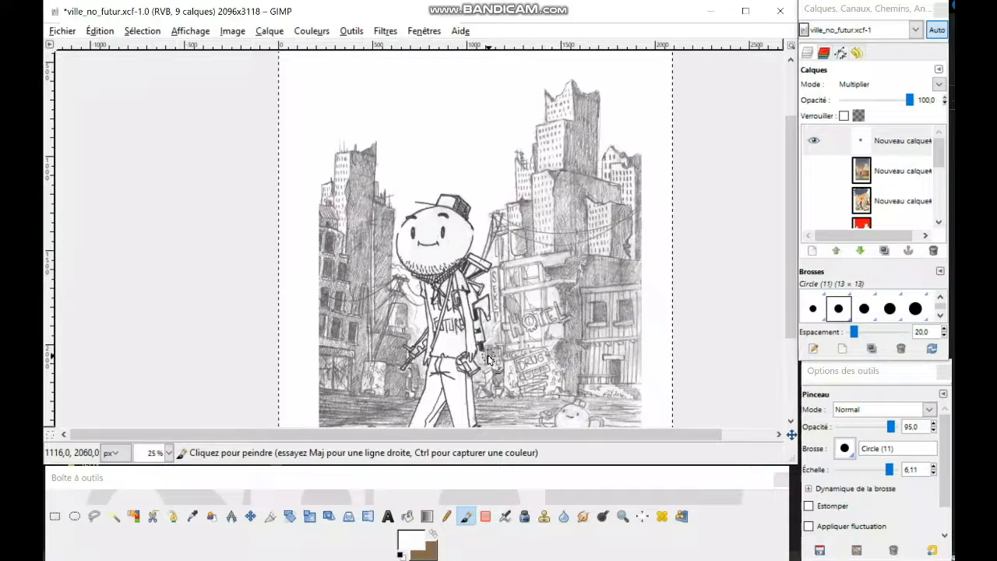
scroll(490, 359, down, 3)
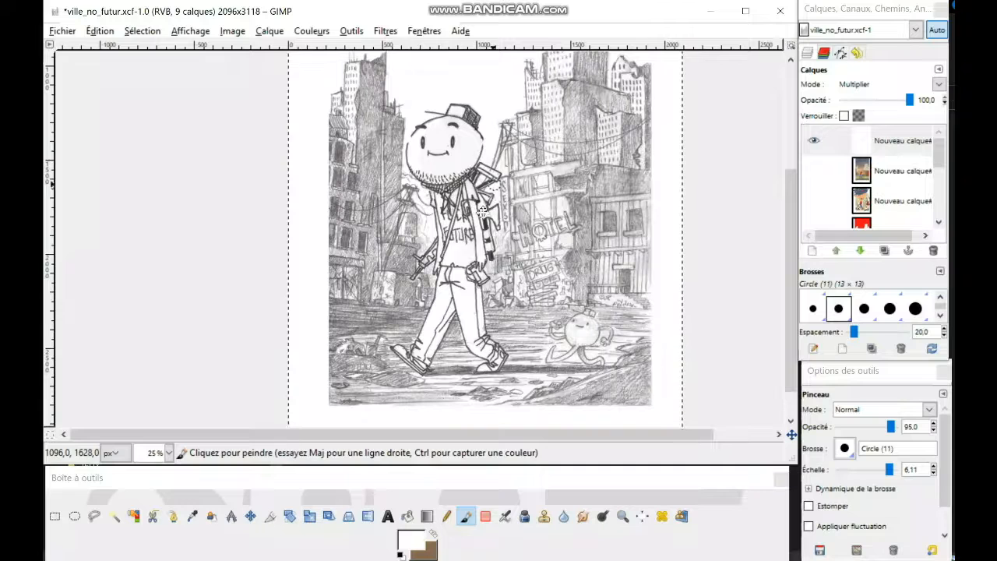
scroll(473, 204, up, 2)
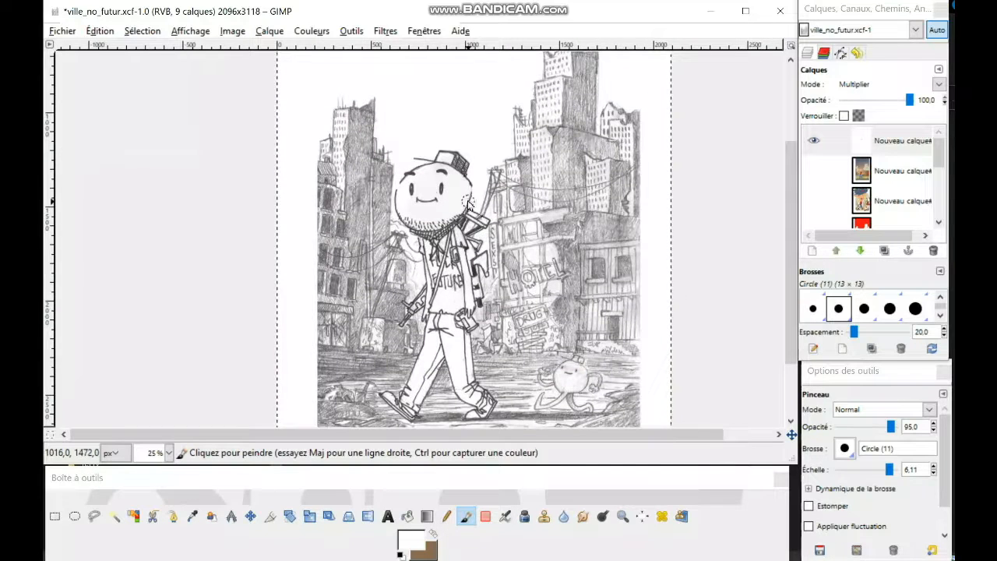
drag(477, 176, 476, 227)
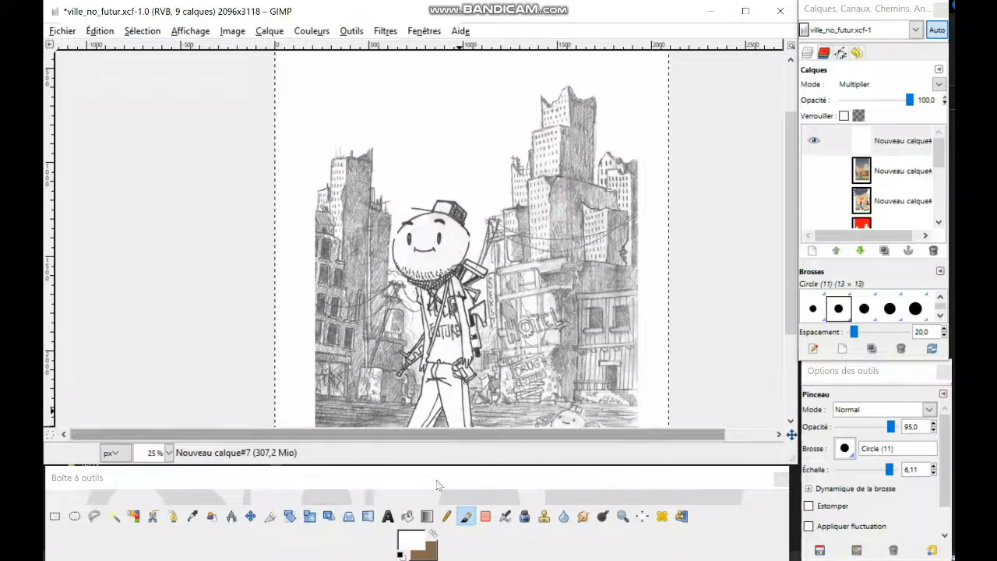
click(405, 539)
drag(533, 113, 571, 122)
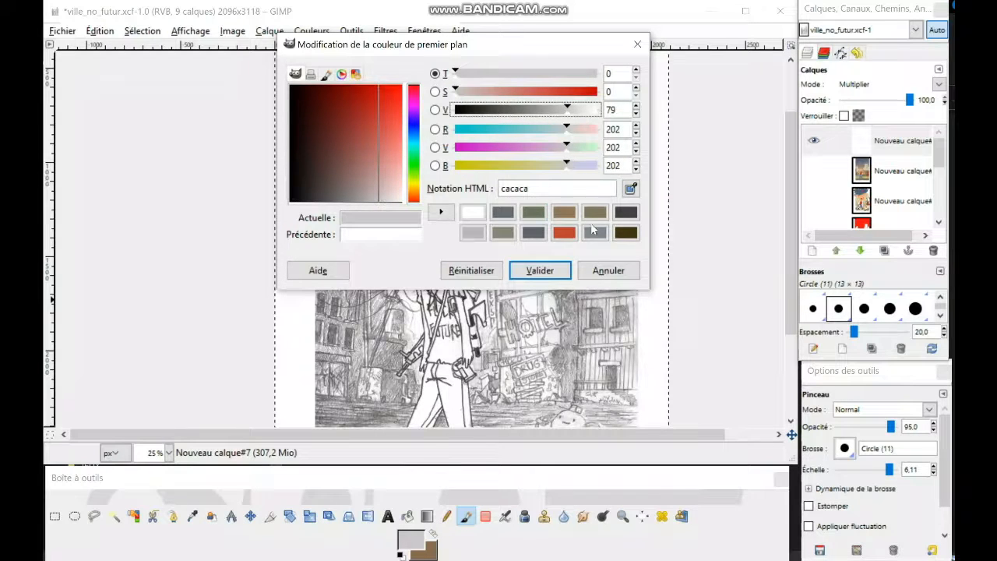
click(607, 271)
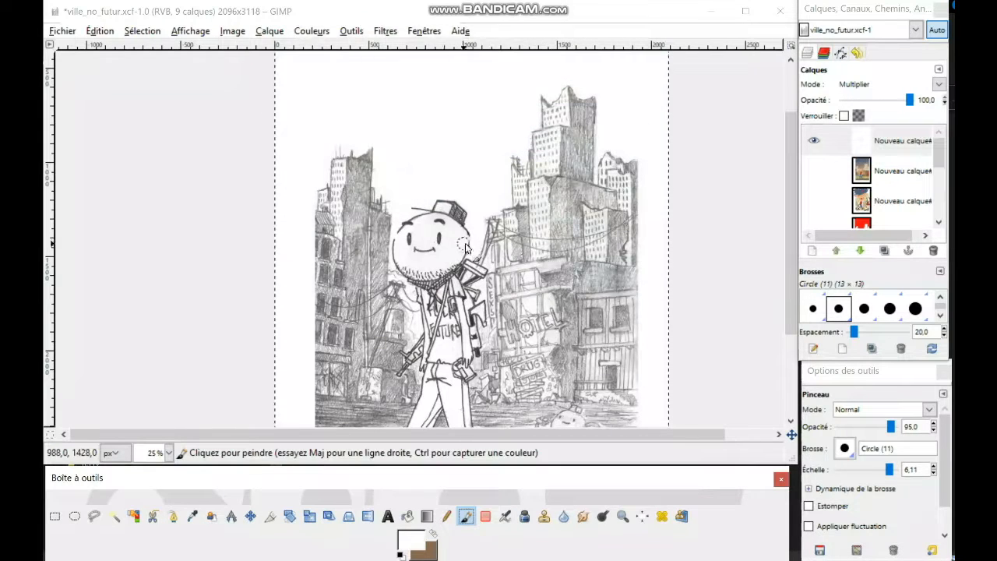
click(465, 248)
scroll(462, 234, down, 3)
drag(460, 231, 453, 261)
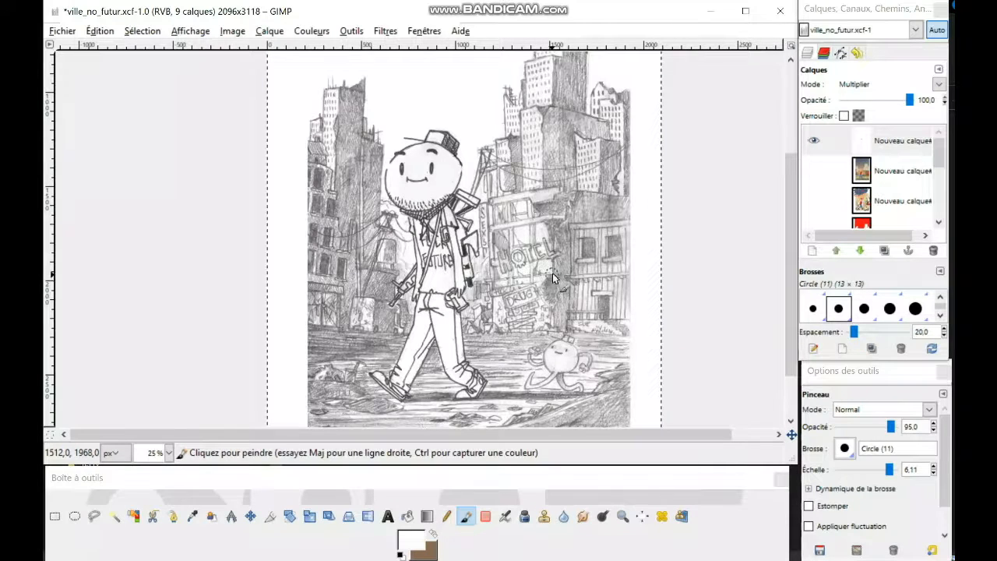
drag(556, 235, 530, 288)
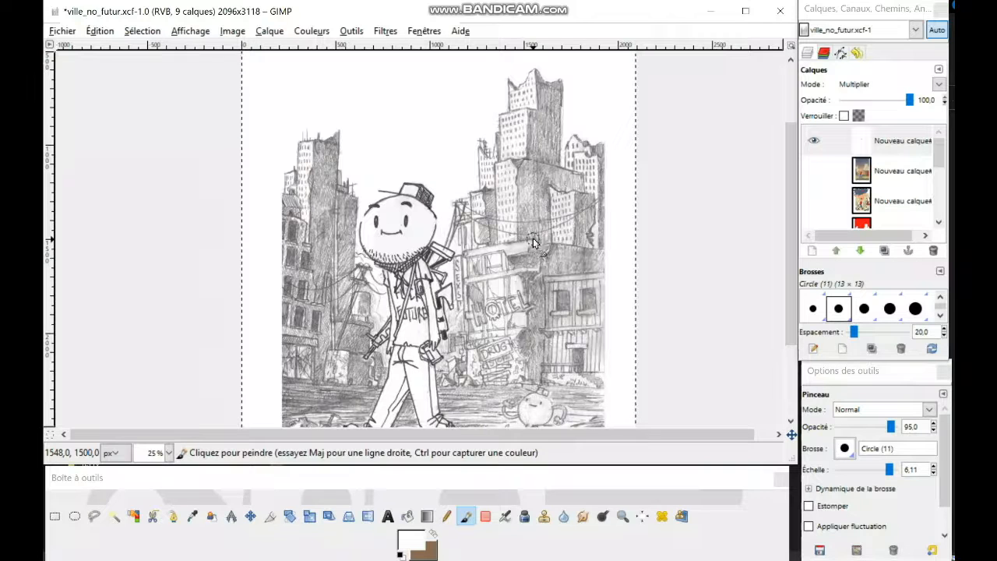
mouse_move(499, 316)
mouse_down()
mouse_move(506, 251)
mouse_move(494, 274)
mouse_up()
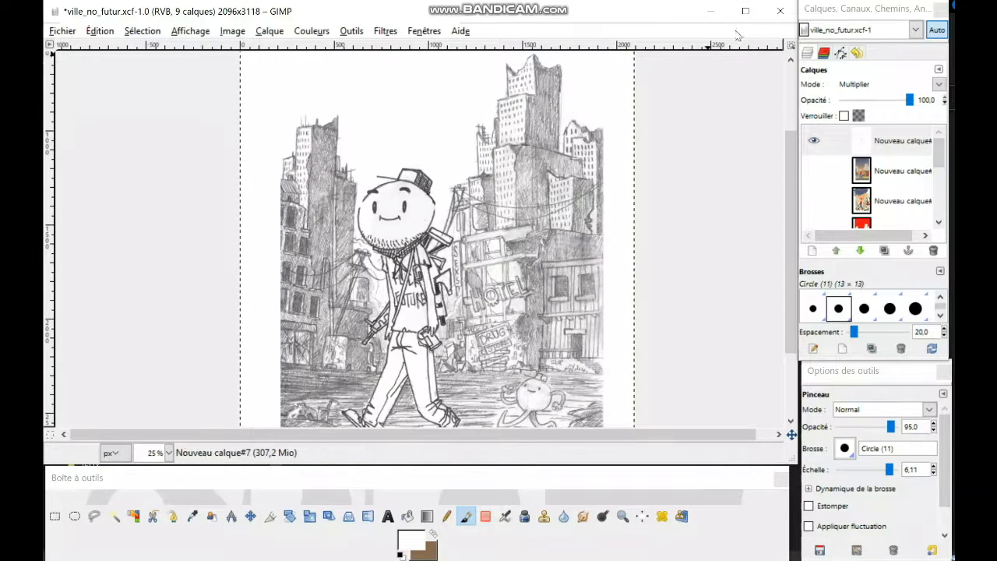
drag(498, 265, 522, 223)
Select the man and small creature silhouettes from the magenta mask layer with Fuzzy Select, and reactivate the upper Multiply layer
scroll(925, 216, down, 8)
scroll(904, 187, up, 1)
click(896, 173)
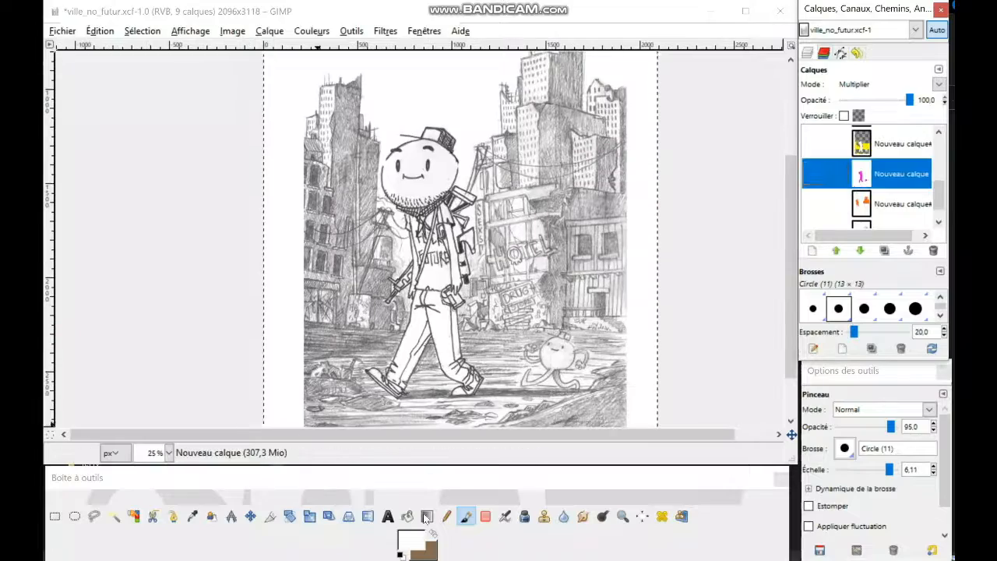
click(115, 516)
click(563, 179)
scroll(896, 173, up, 8)
click(896, 141)
Set the foreground to grey aaaaaa and brush shadows over the man's face, shirt, backpack and trousers, leaving the edges facing the light unpainted
click(411, 539)
click(550, 109)
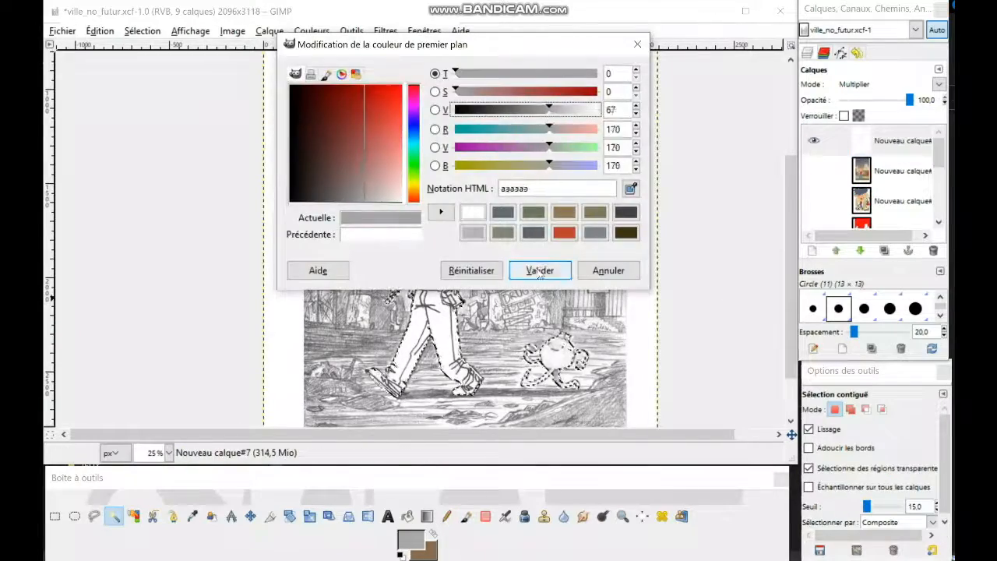
click(539, 270)
click(466, 515)
scroll(452, 327, up, 1)
scroll(468, 304, up, 4)
mouse_move(466, 309)
mouse_down()
mouse_move(500, 249)
mouse_move(472, 324)
mouse_up()
mouse_move(506, 315)
mouse_down()
mouse_move(529, 345)
mouse_move(524, 372)
mouse_up()
scroll(517, 343, down, 2)
mouse_move(513, 263)
mouse_down()
mouse_move(523, 353)
mouse_move(485, 312)
mouse_move(481, 258)
mouse_move(480, 331)
mouse_up()
scroll(483, 331, down, 2)
drag(487, 251, 521, 349)
mouse_move(443, 372)
mouse_down()
mouse_move(468, 285)
mouse_move(458, 335)
mouse_up()
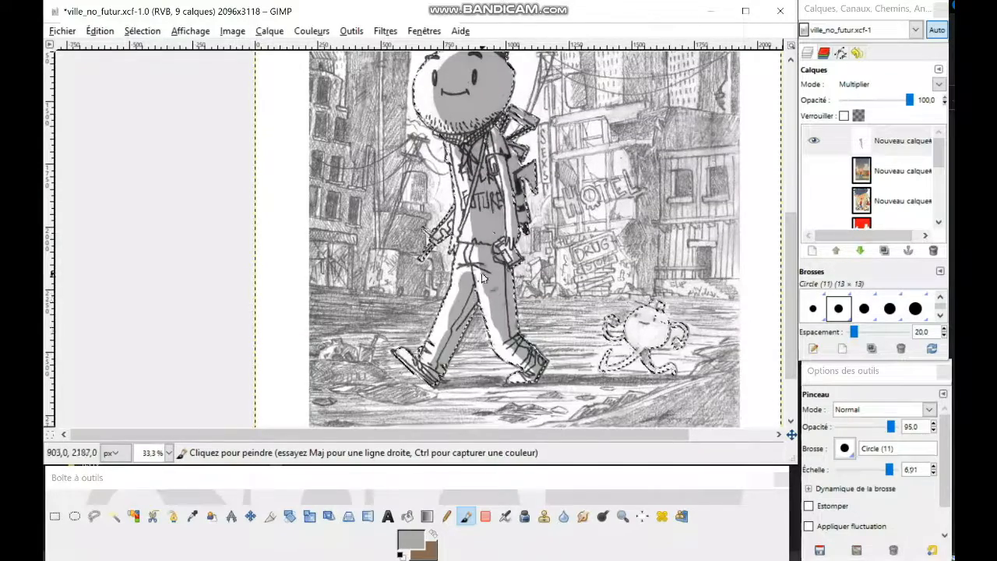
Reduce the brush scale to 2.61 and paint grey shading on the small creature
key(bracketleft)
key(bracketleft)
key(bracketleft)
key(bracketleft)
drag(639, 323, 685, 330)
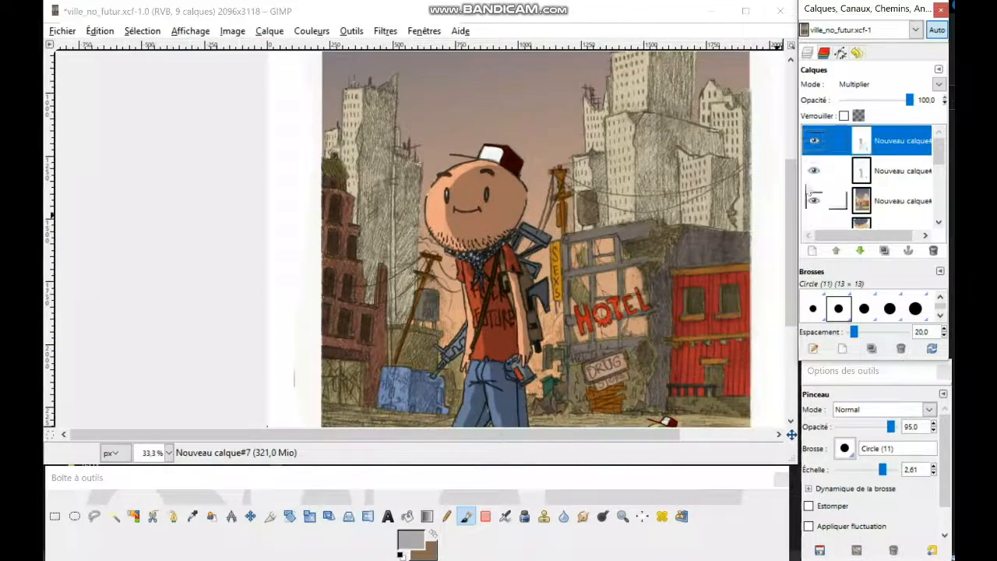
Paint a second grey tone over the whole man and creature on the lower shadow layer at brush scale 10.00, and merge the shadow layers
scroll(873, 179, down, 3)
key(u)
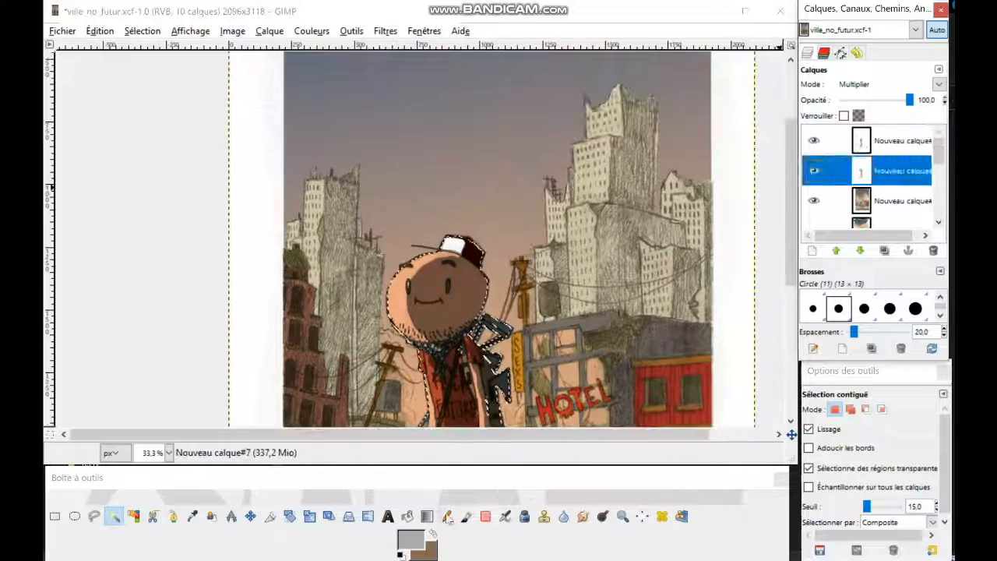
key(p)
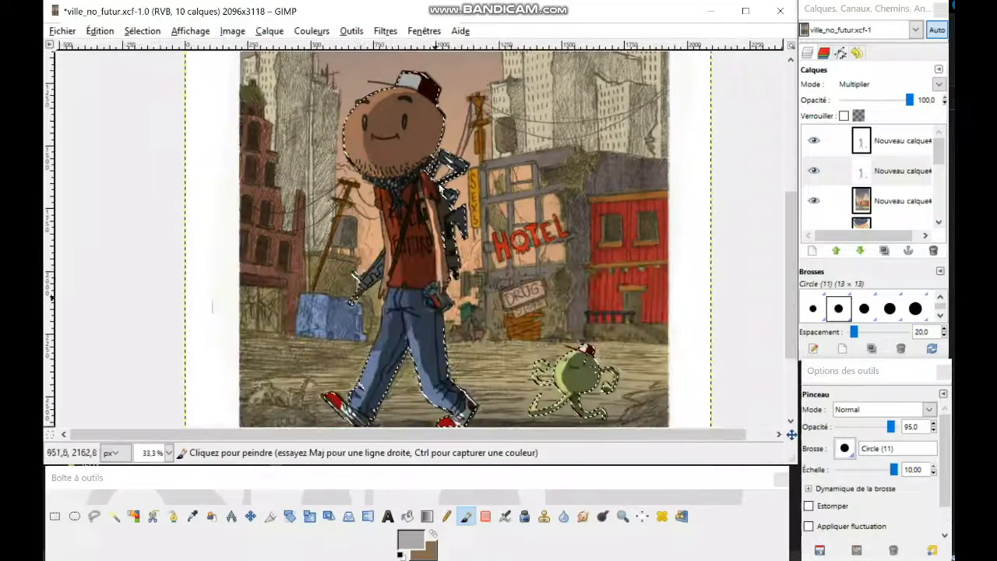
drag(440, 189, 463, 413)
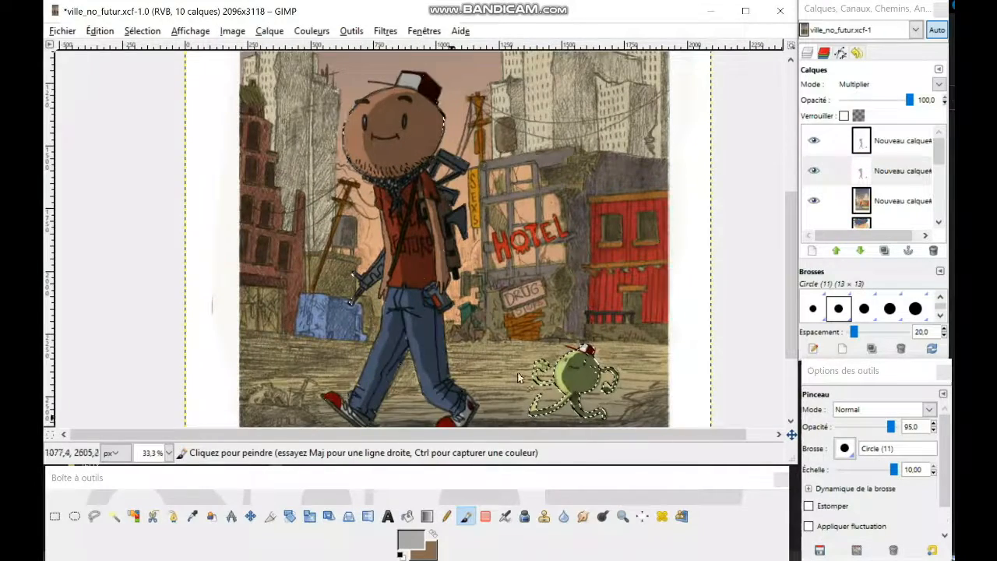
drag(539, 366, 626, 393)
mouse_move(443, 184)
mouse_down()
mouse_move(467, 240)
mouse_move(541, 267)
mouse_move(561, 306)
mouse_up()
right_click(863, 146)
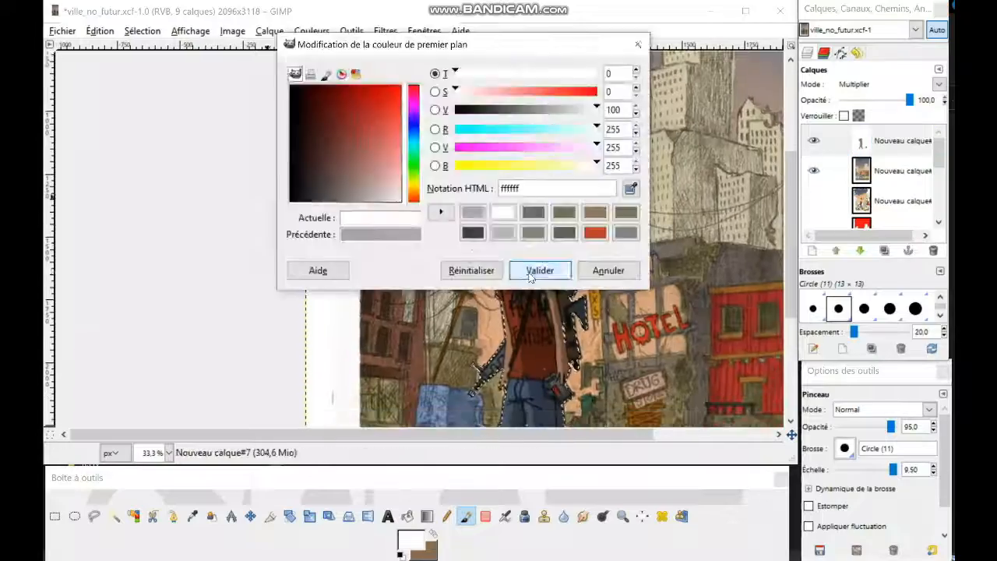
Set the foreground to white ffffff and paint light back into the shading along the lit edges of the man
click(537, 269)
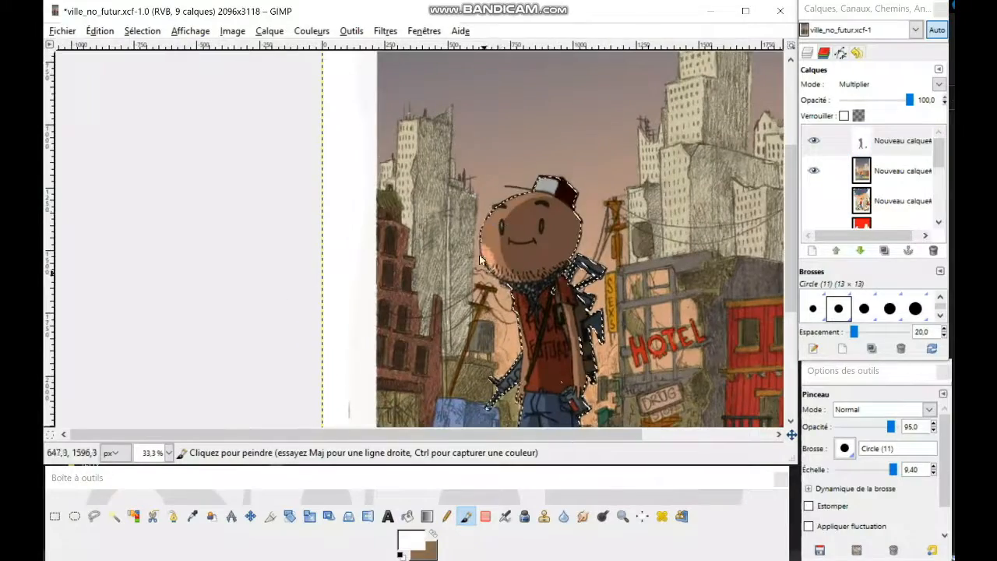
drag(549, 185, 593, 114)
key(bracketleft)
scroll(596, 205, up, 3)
drag(597, 205, 582, 98)
drag(508, 105, 519, 176)
scroll(468, 183, down, 3)
scroll(415, 188, down, 4)
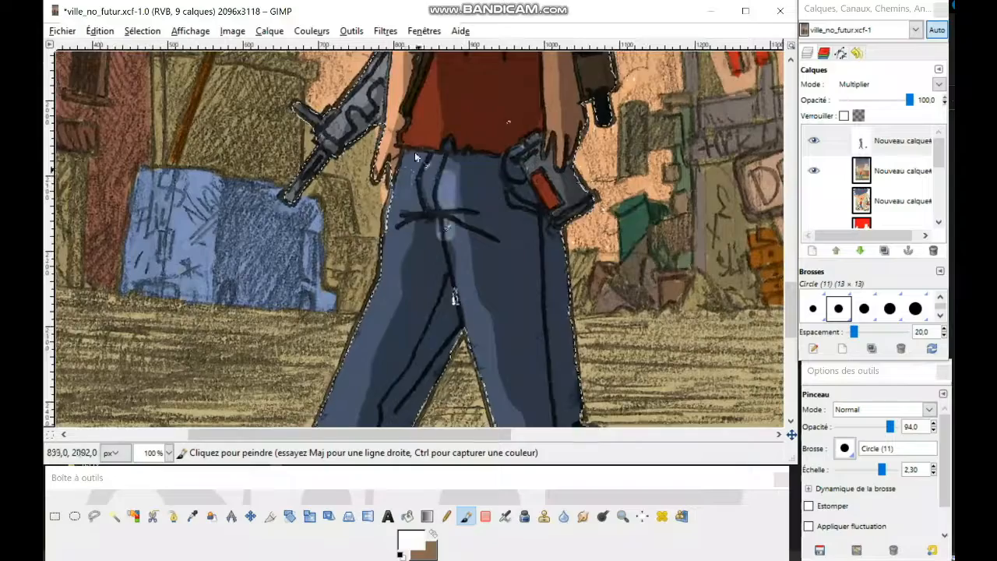
Lower the brush opacity to 54.1 and paint softer white highlights on the man's trousers
scroll(326, 153, down, 3)
scroll(444, 315, up, 2)
scroll(449, 360, down, 2)
scroll(405, 302, up, 1)
drag(889, 427, 869, 427)
mouse_move(479, 207)
mouse_down()
mouse_move(423, 263)
mouse_move(413, 259)
mouse_up()
scroll(413, 259, down, 2)
scroll(482, 278, up, 2)
mouse_move(433, 205)
mouse_down()
mouse_move(376, 219)
mouse_move(378, 290)
mouse_move(410, 221)
mouse_move(408, 298)
mouse_move(366, 227)
mouse_move(427, 265)
mouse_up()
scroll(427, 265, down, 5)
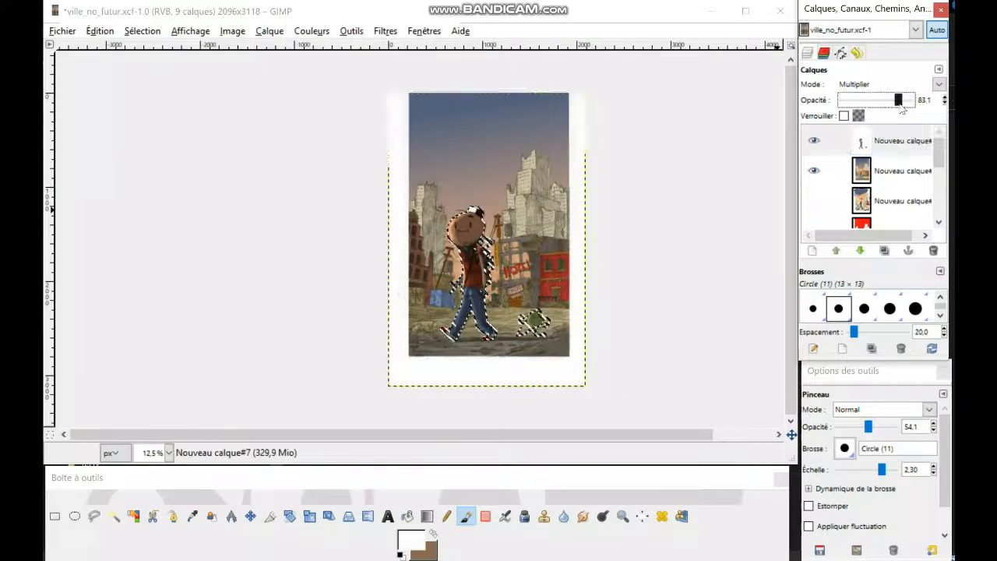
scroll(499, 266, up, 2)
drag(499, 267, 504, 240)
Select the nearby buildings' area from the yellow mask layer with Fuzzy Select, and reactivate the Multiply shadow layer
scroll(857, 172, down, 5)
click(862, 171)
click(814, 171)
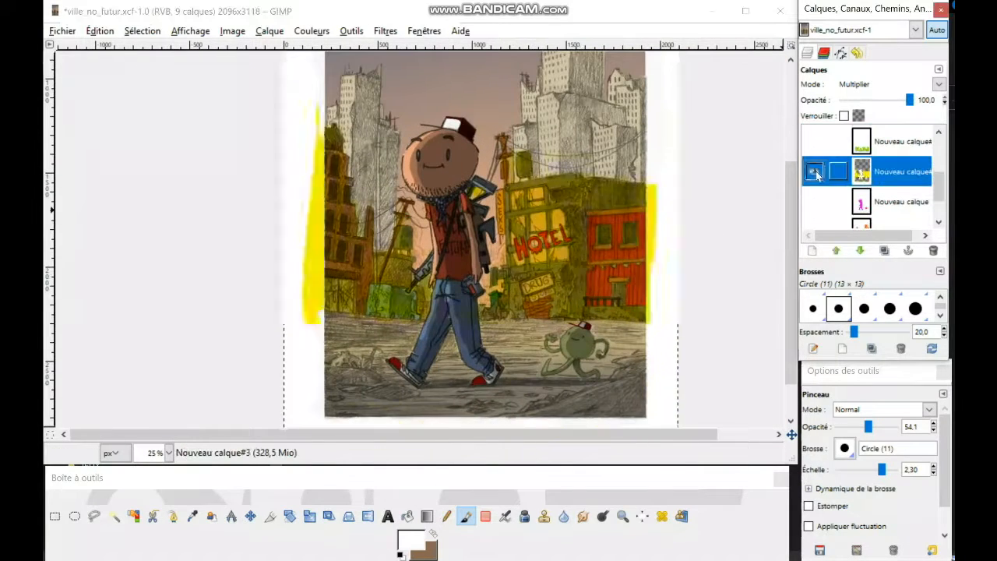
click(815, 170)
click(114, 517)
click(629, 302)
drag(940, 186, 940, 140)
click(862, 142)
scroll(538, 296, up, 1)
Choose a light grey foreground and an enlarged Circle (19) brush, and paint a first shadow tone over the selected buildings
click(411, 539)
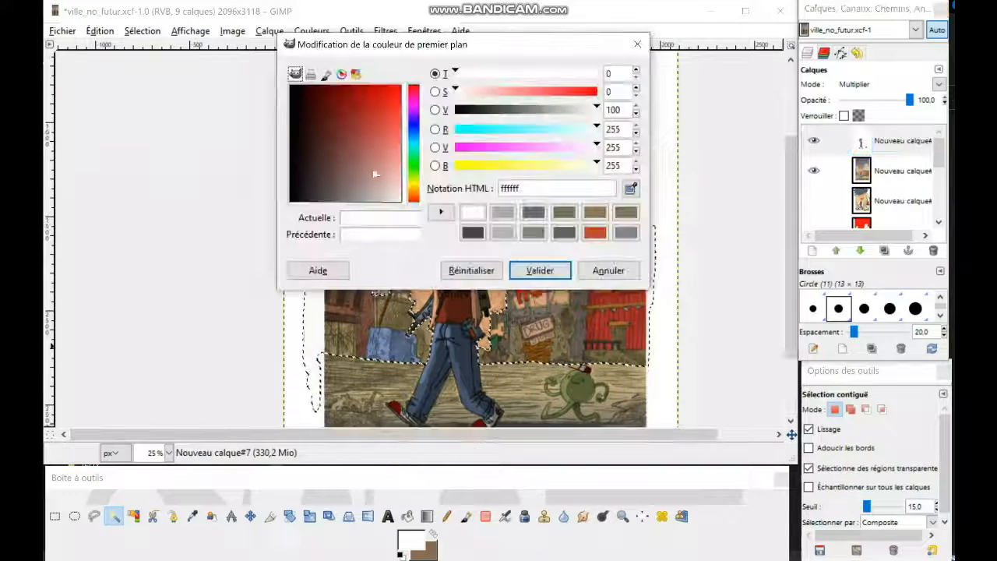
drag(596, 110, 557, 163)
click(540, 271)
click(466, 517)
drag(881, 470, 896, 469)
click(845, 449)
click(779, 374)
mouse_move(518, 259)
mouse_down()
mouse_move(566, 337)
mouse_move(458, 332)
mouse_move(370, 296)
mouse_up()
drag(356, 338, 374, 340)
Set the brush scale to 2.60 and the foreground to grey 929292, and shade the hotel's dark side wall
scroll(608, 289, up, 2)
drag(894, 470, 883, 470)
click(411, 539)
drag(557, 163, 524, 164)
click(540, 270)
drag(524, 374, 518, 343)
Darken the foreground to grey 777777 and paint shading across the roof area between the hotel and the red building
click(411, 540)
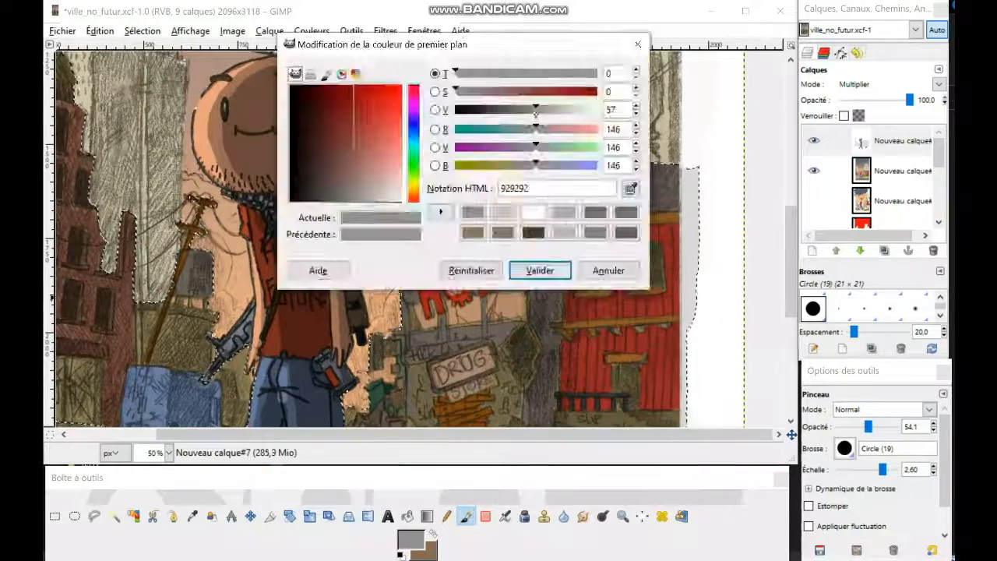
click(540, 270)
mouse_move(544, 189)
mouse_down()
mouse_move(599, 167)
mouse_move(580, 209)
mouse_move(678, 204)
mouse_move(651, 202)
mouse_up()
Reduce the brush scale to 0.60 and shade details on the blue container, the wall behind it and the brick building
key(bracketleft)
key(bracketleft)
key(bracketleft)
key(bracketleft)
key(bracketleft)
key(bracketleft)
key(bracketleft)
key(bracketleft)
key(bracketleft)
key(bracketleft)
key(bracketleft)
key(bracketleft)
key(bracketleft)
key(bracketleft)
key(bracketleft)
key(bracketleft)
key(bracketleft)
key(bracketleft)
key(bracketleft)
key(bracketleft)
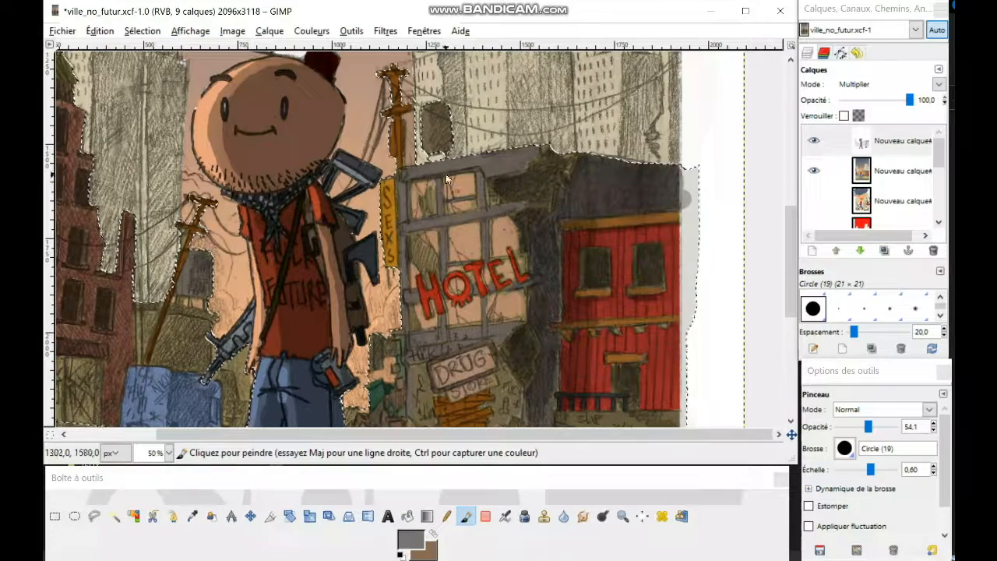
drag(792, 277, 791, 290)
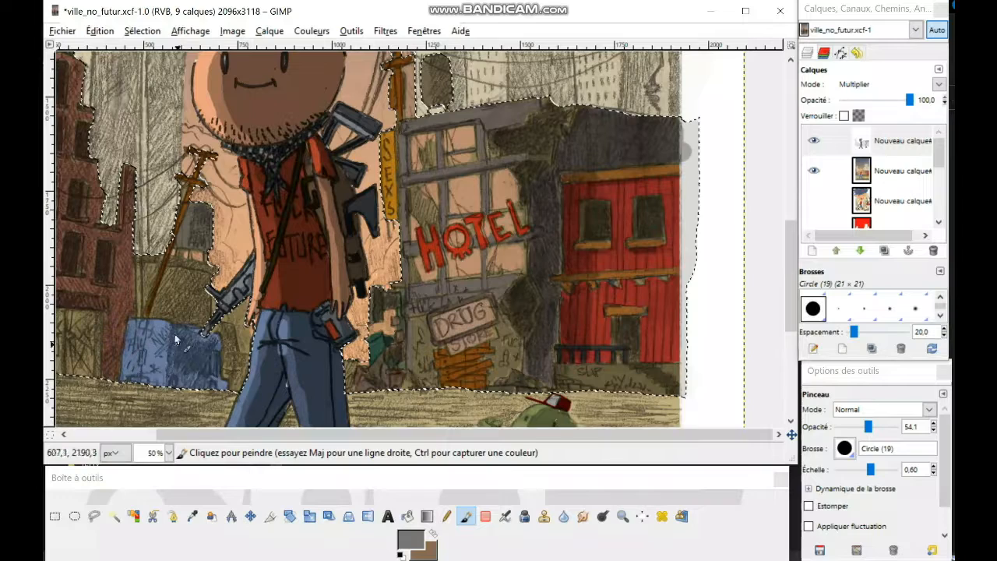
mouse_move(197, 349)
mouse_down()
mouse_move(230, 364)
mouse_move(187, 306)
mouse_move(209, 286)
mouse_up()
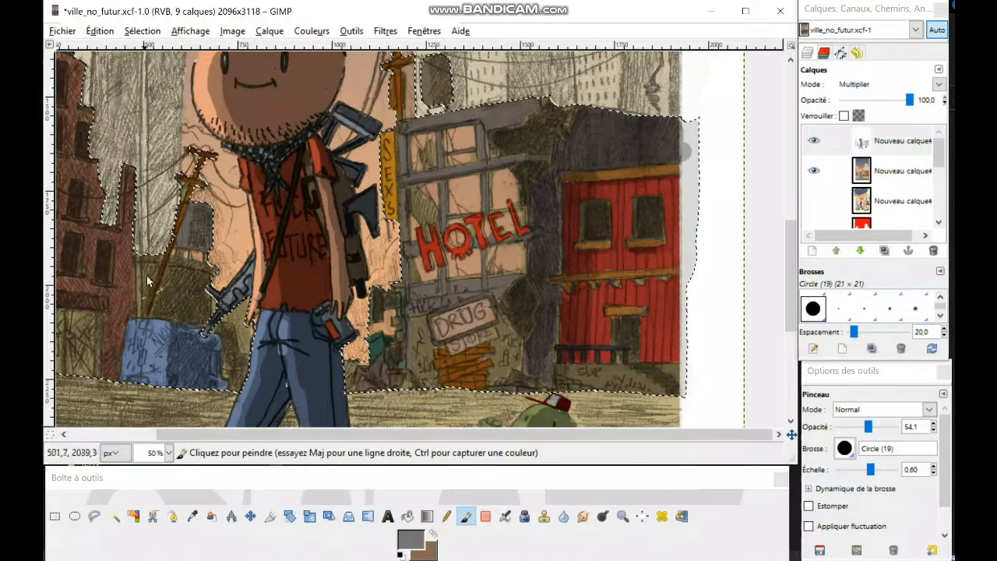
drag(250, 434, 173, 435)
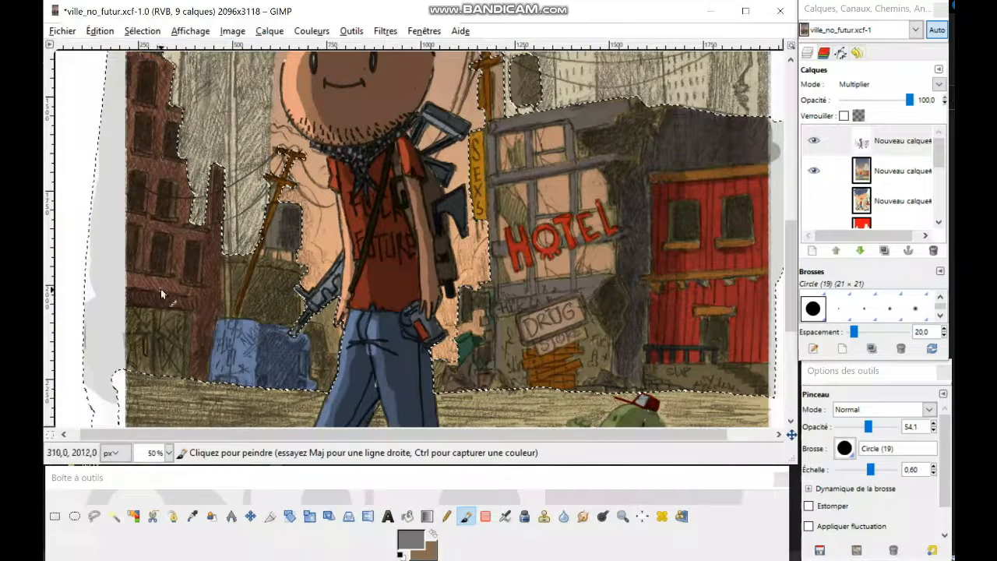
drag(168, 195, 130, 247)
Paint the ruined brick building in a lighter grey at brush opacity 100 and scale 10.00, and clear the selection
drag(868, 427, 896, 427)
click(412, 539)
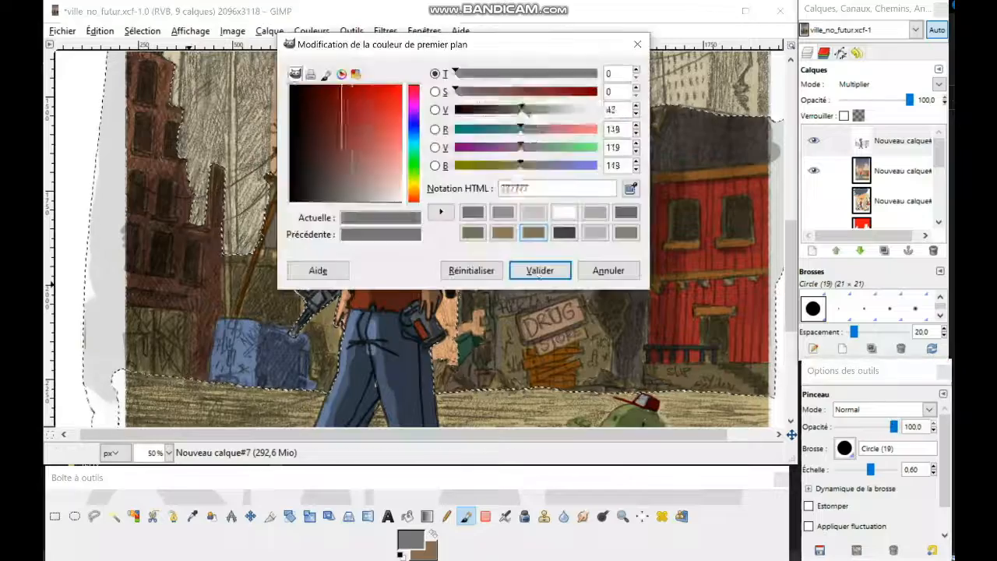
drag(523, 109, 537, 109)
click(540, 270)
drag(871, 470, 896, 469)
mouse_move(148, 125)
mouse_down()
mouse_move(163, 251)
mouse_move(267, 368)
mouse_move(145, 109)
mouse_up()
drag(241, 434, 172, 435)
scroll(324, 203, up, 2)
scroll(322, 202, down, 2)
drag(176, 157, 190, 177)
key(ctrl+shift+a)
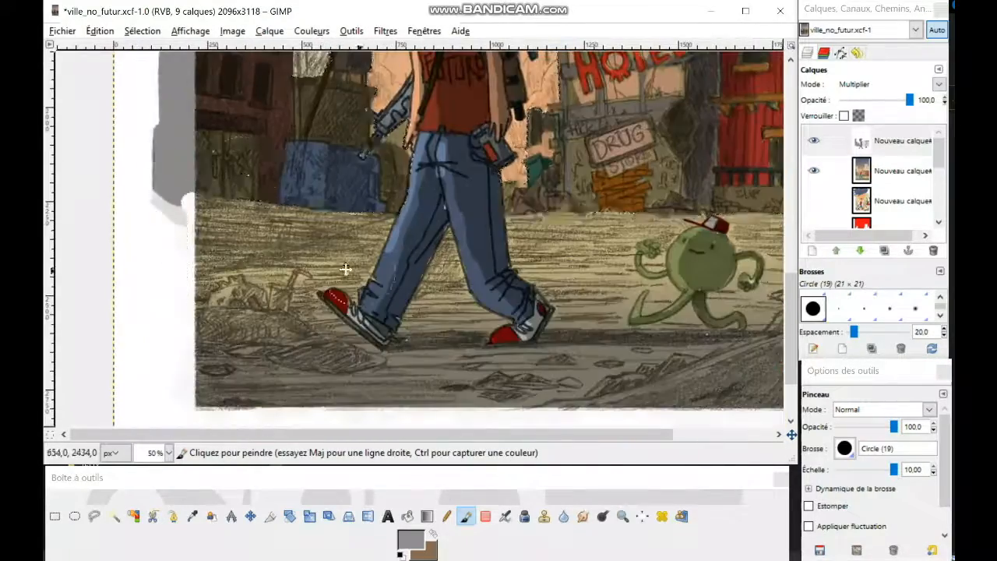
Paint grey shadow over the foreground mound in the drawing's lower-right corner, using a smaller brush for its edges
scroll(346, 271, down, 2)
drag(422, 360, 380, 361)
drag(575, 300, 586, 285)
drag(436, 341, 514, 308)
drag(895, 470, 892, 470)
drag(561, 302, 555, 305)
drag(893, 470, 879, 470)
drag(539, 264, 561, 251)
Reduce the brush scale to 0.60 and shade the rubble patches on the ground and the cast shadow running from the man's feet to the creature
scroll(426, 324, up, 3)
drag(396, 304, 341, 318)
drag(879, 470, 871, 470)
drag(399, 302, 463, 275)
scroll(502, 261, down, 2)
mouse_move(257, 148)
mouse_down()
mouse_move(615, 323)
mouse_move(664, 176)
mouse_up()
drag(572, 281, 535, 296)
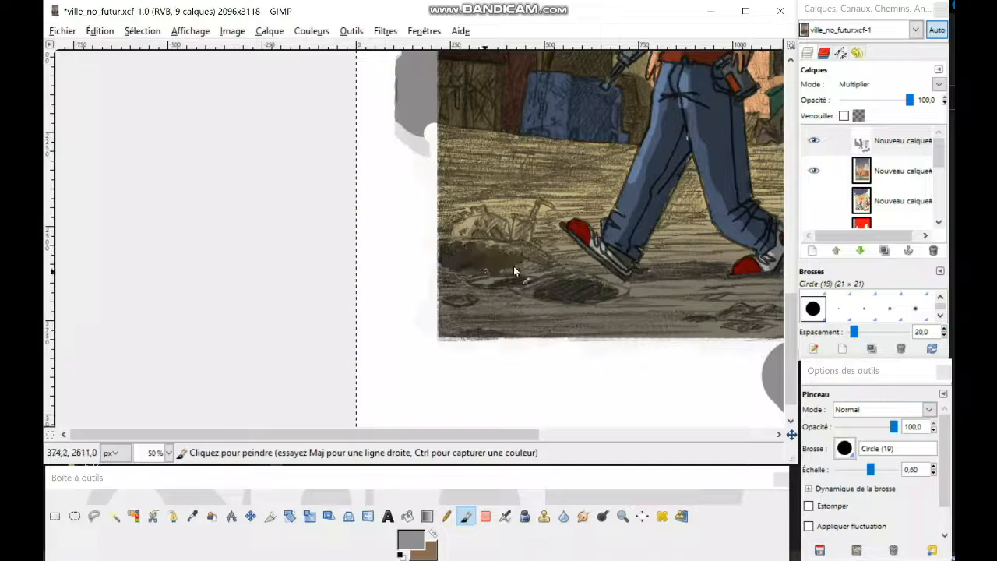
scroll(726, 267, down, 1)
scroll(443, 326, up, 1)
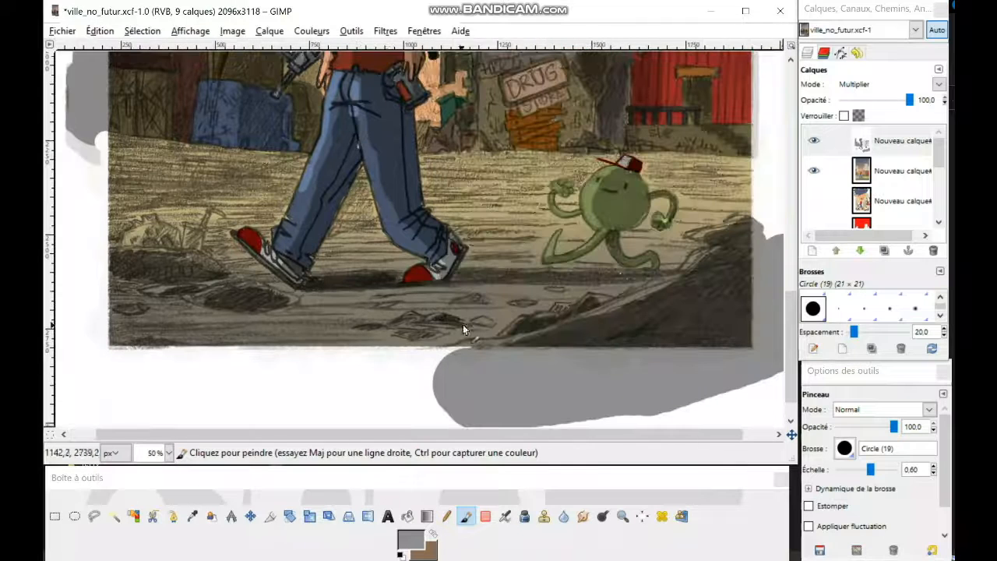
drag(124, 286, 176, 311)
drag(457, 280, 583, 282)
Hide the finished colour layer and show the Arrière-plan pencil layer beneath the shadows
scroll(562, 266, down, 3)
click(814, 171)
scroll(815, 187, down, 5)
click(813, 217)
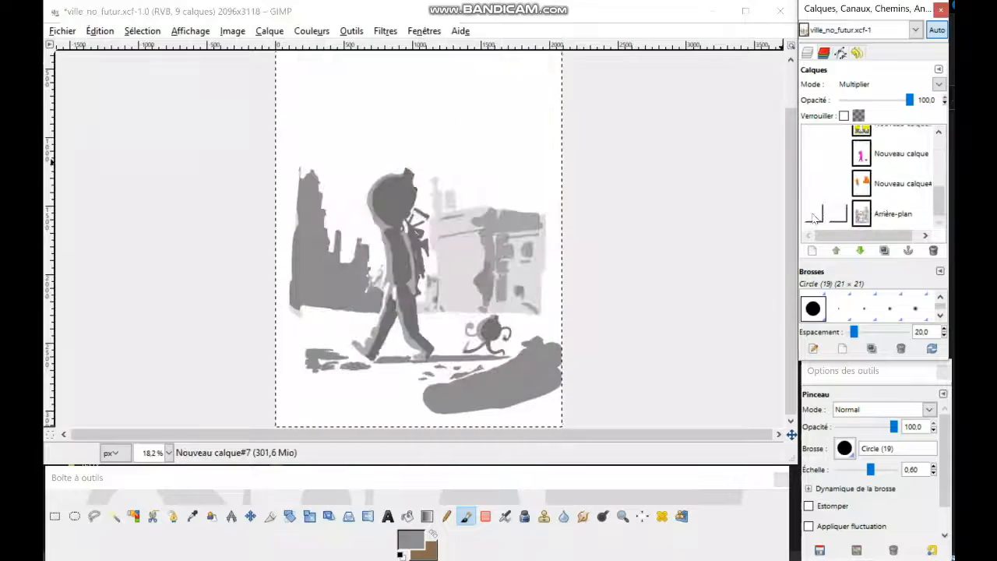
click(814, 215)
Paint grey shadows on the dark opening behind the utility pole, on the pole itself and on the hotel's upper windows
scroll(495, 322, up, 4)
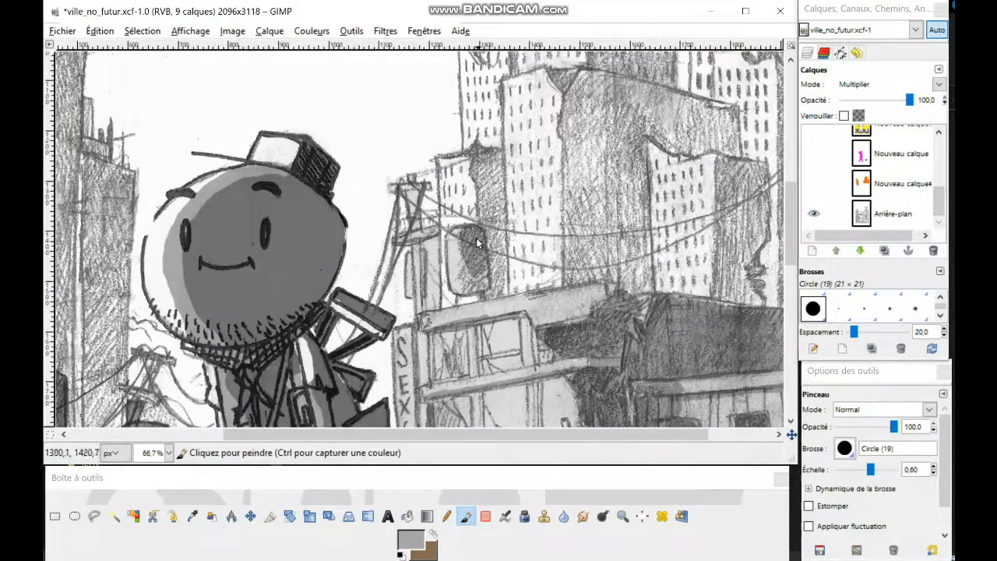
drag(473, 231, 476, 283)
drag(419, 185, 420, 259)
scroll(452, 328, down, 4)
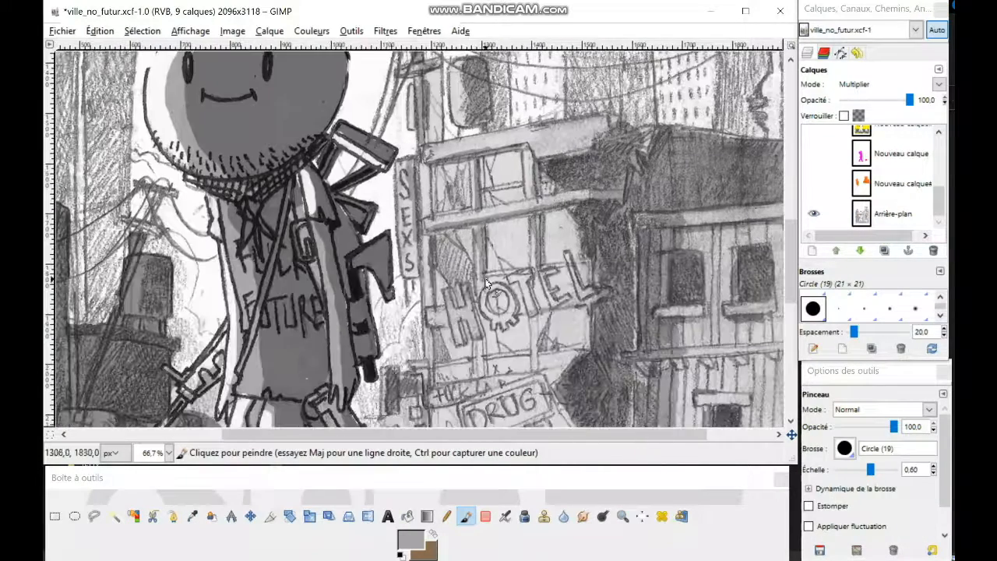
mouse_move(469, 180)
mouse_down()
mouse_move(454, 101)
mouse_move(456, 130)
mouse_up()
Change the foreground grey and touch up small shadows on the hotel's beams and sign
click(412, 540)
click(433, 206)
click(573, 286)
drag(493, 184, 494, 200)
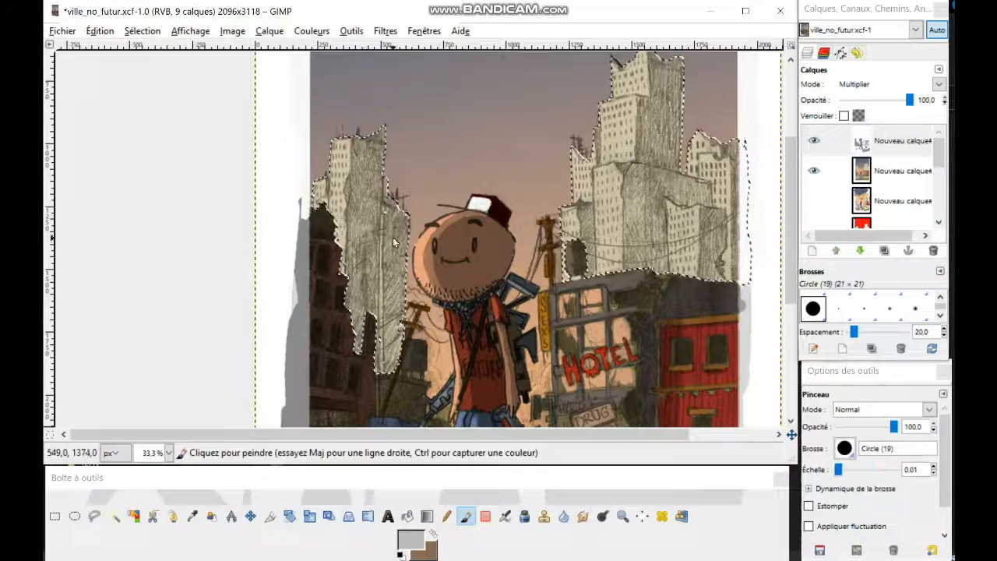
Paint grey shadows across the shaded faces of the background skyscrapers on both sides of the man, with the brush scale at 3.11
mouse_move(335, 233)
mouse_down()
mouse_move(392, 263)
mouse_move(367, 252)
mouse_move(356, 263)
mouse_move(374, 187)
mouse_move(367, 184)
mouse_up()
mouse_move(630, 181)
mouse_down()
mouse_move(632, 212)
mouse_move(669, 193)
mouse_up()
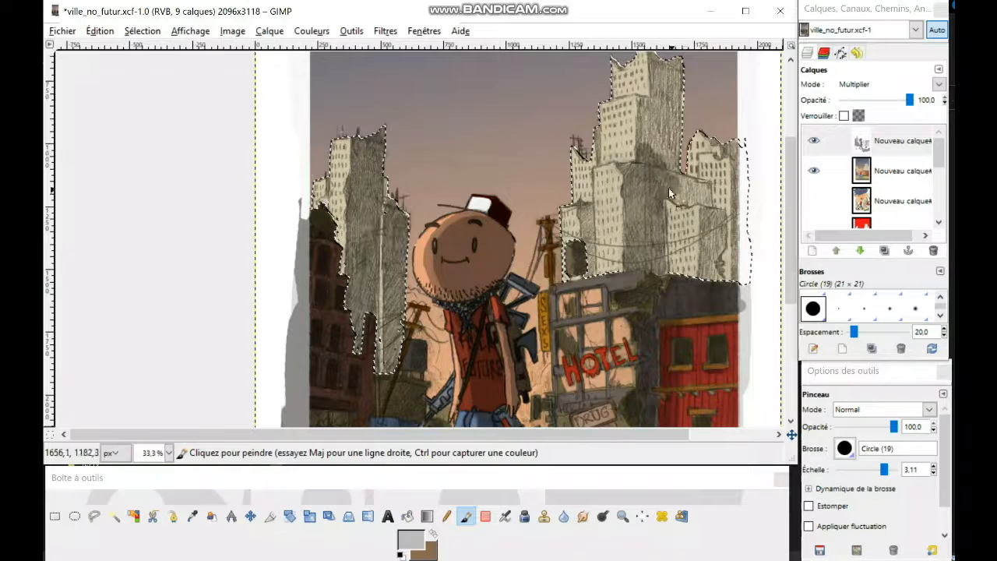
drag(745, 185, 728, 148)
mouse_move(651, 141)
mouse_down()
mouse_move(660, 94)
mouse_move(701, 129)
mouse_up()
Reduce the brush scale to 0.71 and touch up small shadows around the low tower at the edge of the left skyscraper
scroll(658, 228, up, 3)
mouse_move(452, 240)
mouse_down()
mouse_move(431, 195)
mouse_move(448, 168)
mouse_move(479, 265)
mouse_up()
scroll(469, 256, down, 3)
scroll(425, 191, up, 4)
scroll(487, 113, down, 3)
scroll(617, 305, down, 3)
scroll(350, 196, up, 6)
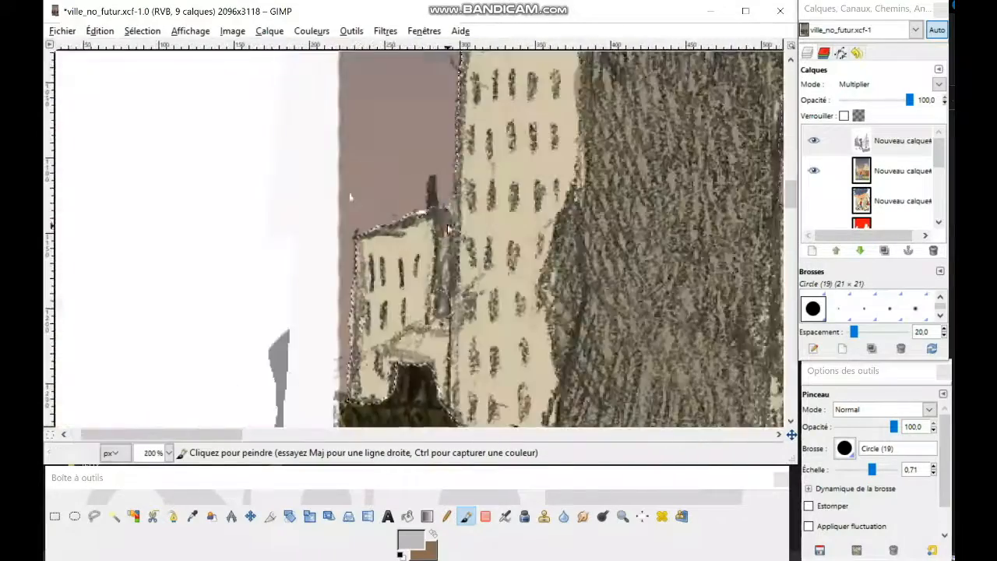
scroll(366, 214, down, 5)
scroll(573, 234, down, 1)
Hide the colour layer to check the shadows over the pencil drawing, and show it again
click(814, 171)
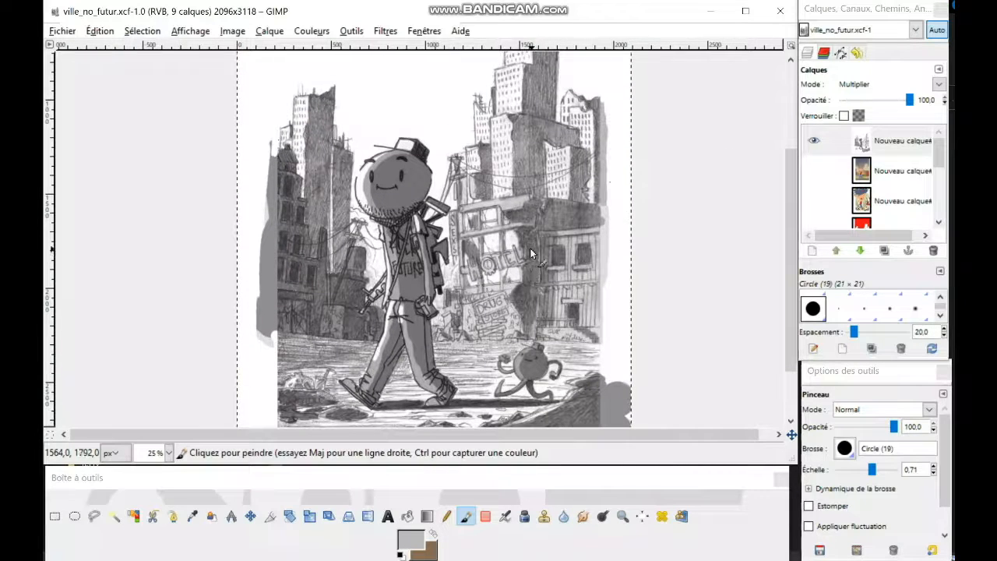
scroll(464, 254, down, 3)
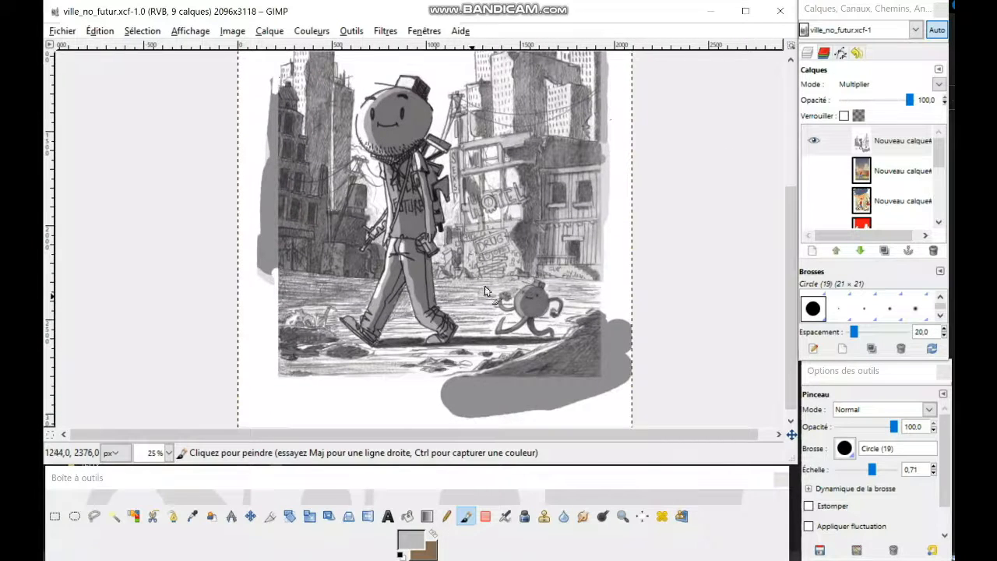
scroll(484, 294, down, 1)
drag(481, 266, 490, 304)
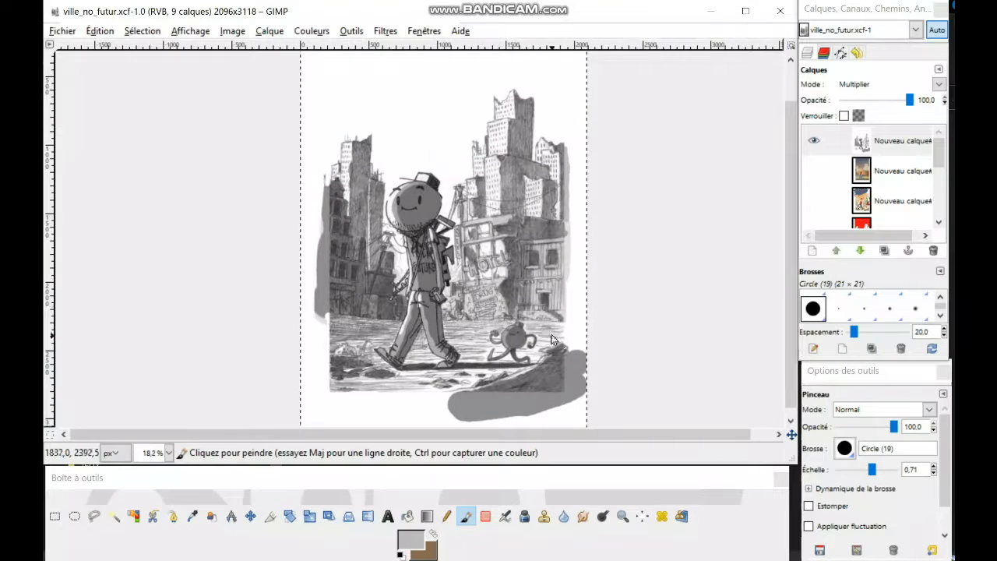
click(814, 170)
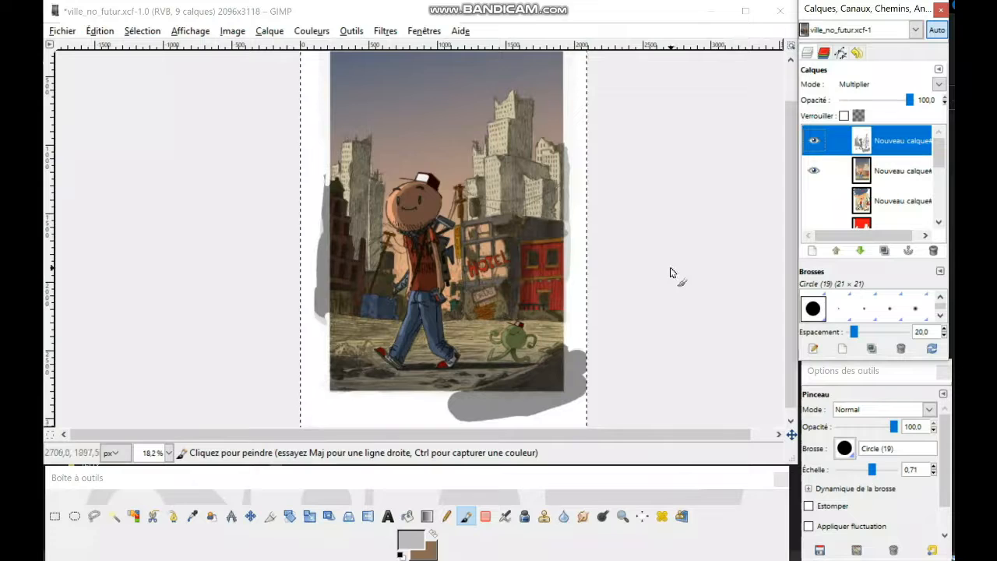
Hide the Arrière-plan pencil layer and examine the colours and shadows without line work
scroll(855, 190, down, 2)
scroll(855, 189, down, 2)
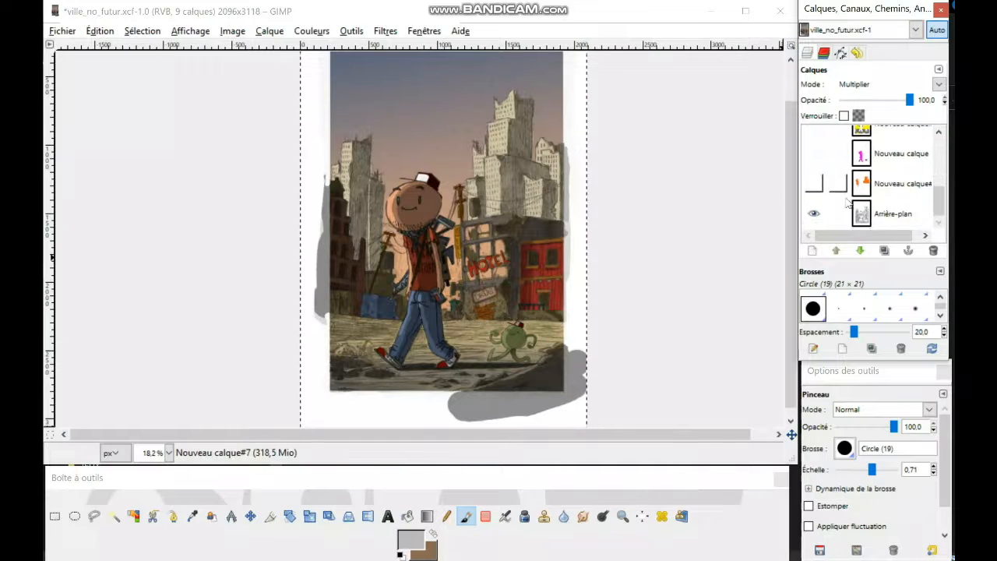
click(815, 214)
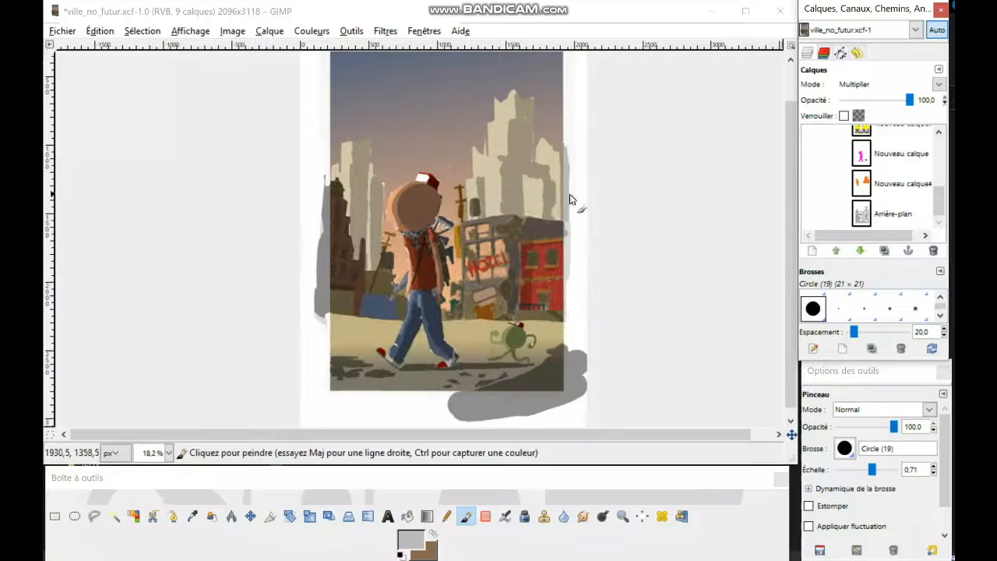
ctrl+scroll(557, 258, up, 1)
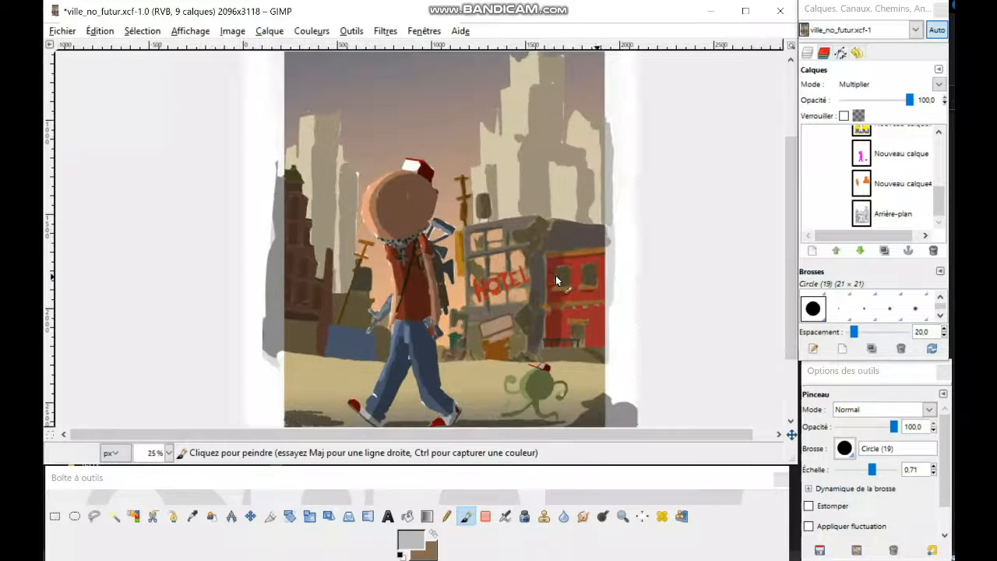
scroll(564, 320, down, 2)
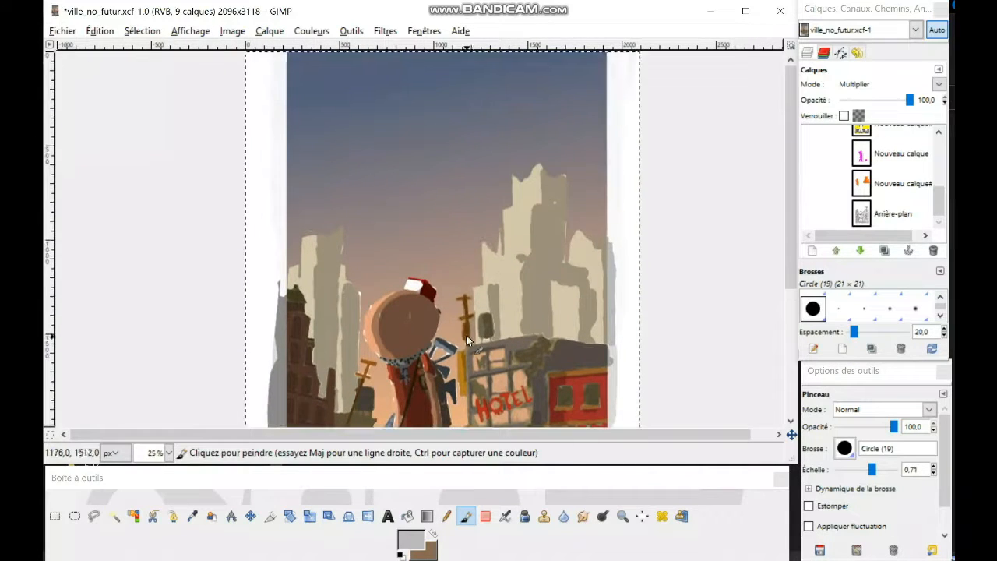
scroll(462, 263, down, 2)
scroll(870, 189, up, 4)
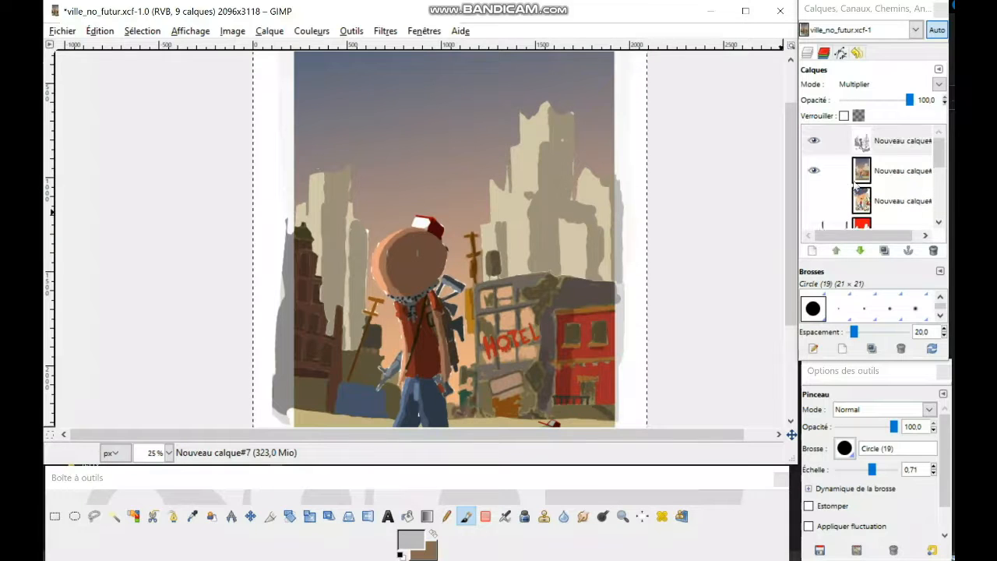
Hide and show the colour layer repeatedly to compare the bare shadow layer with the coloured picture
click(815, 170)
drag(543, 264, 551, 228)
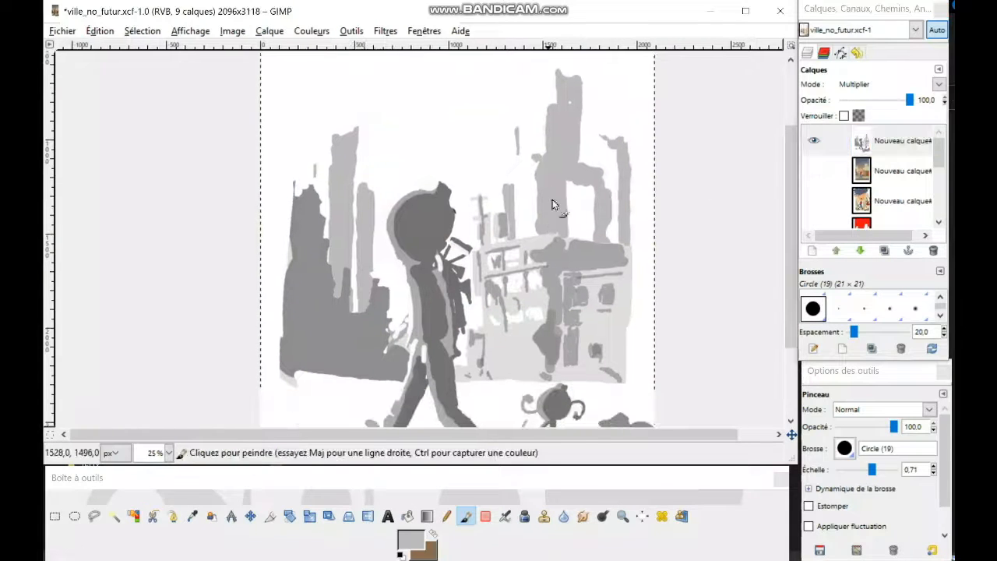
click(815, 170)
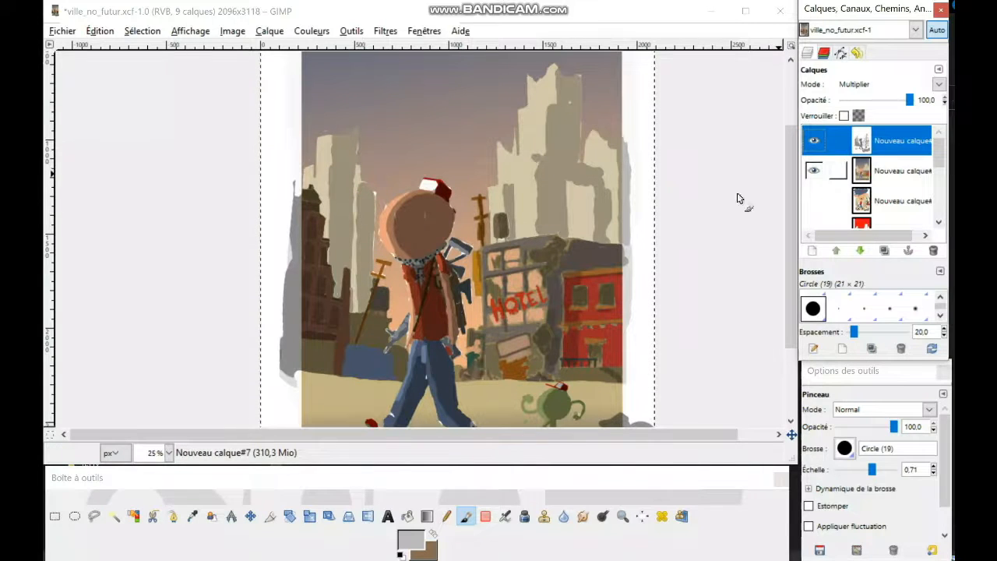
drag(508, 290, 529, 282)
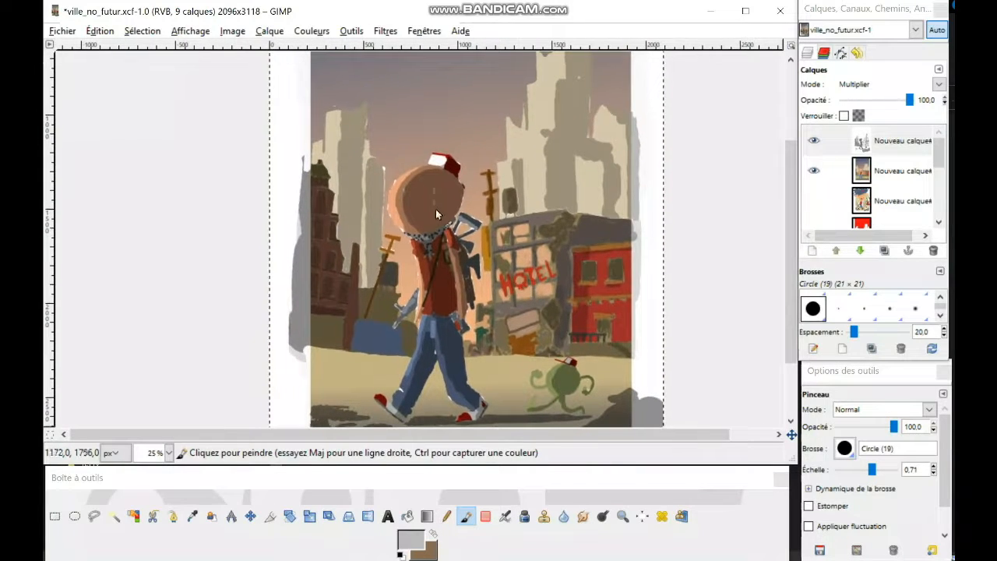
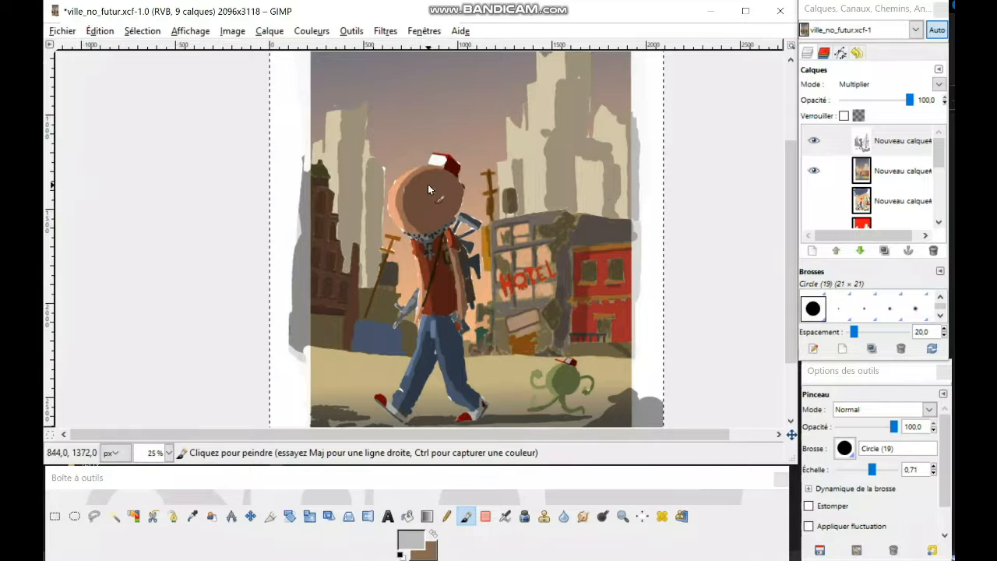
click(814, 172)
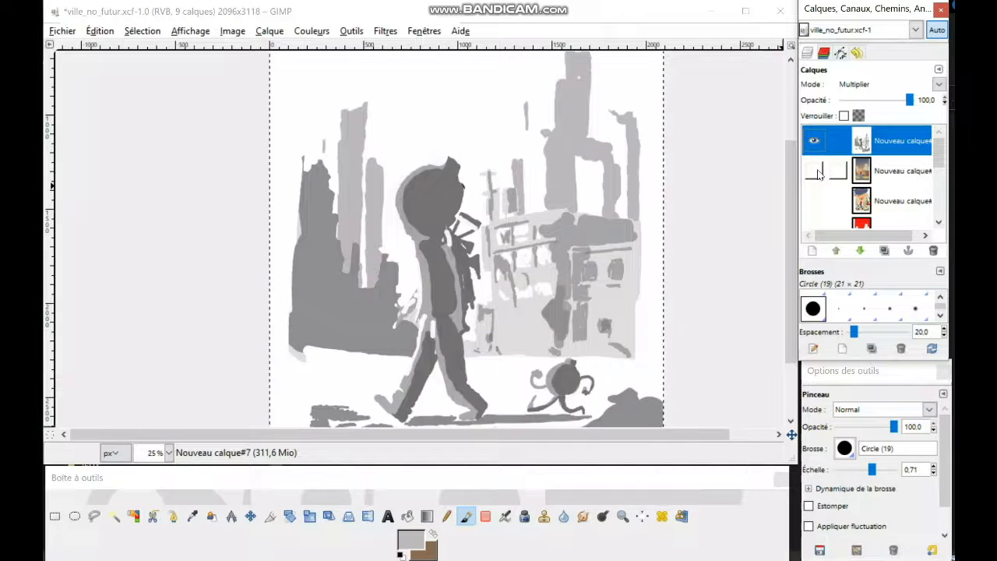
click(815, 171)
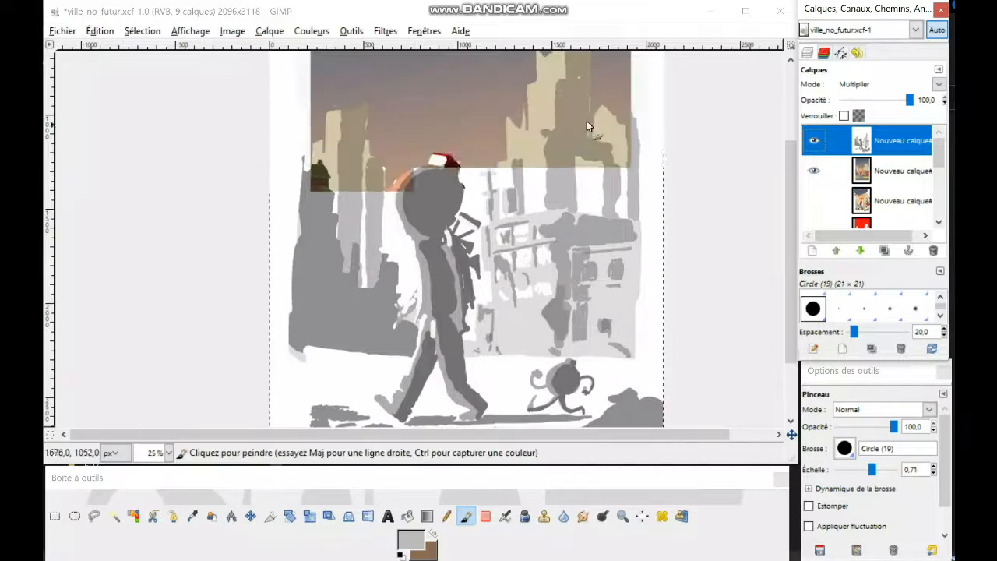
Hide the colour layer and show the Arrière-plan pencil layer beneath the shadows again
click(814, 171)
drag(939, 154, 948, 225)
click(814, 213)
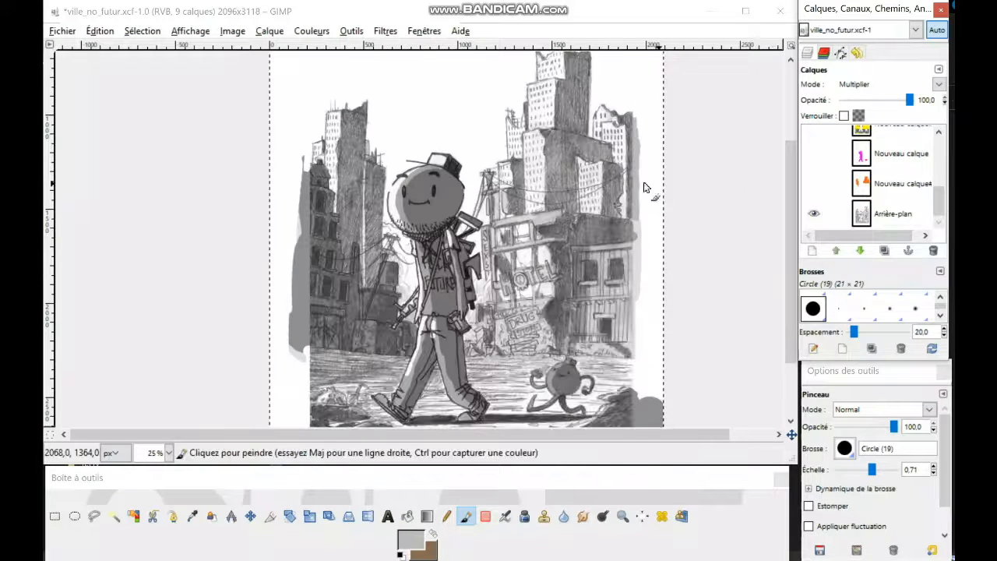
scroll(628, 146, up, 4)
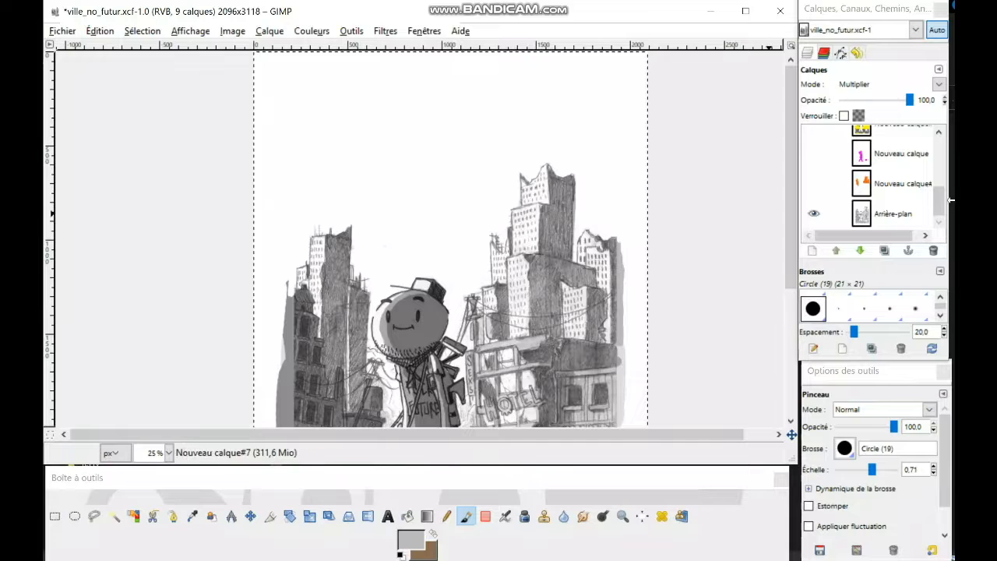
Toggle the Multiply shadow layer off and on twice to compare the pencil drawing with and without shadows
drag(940, 204, 941, 144)
click(815, 143)
click(814, 143)
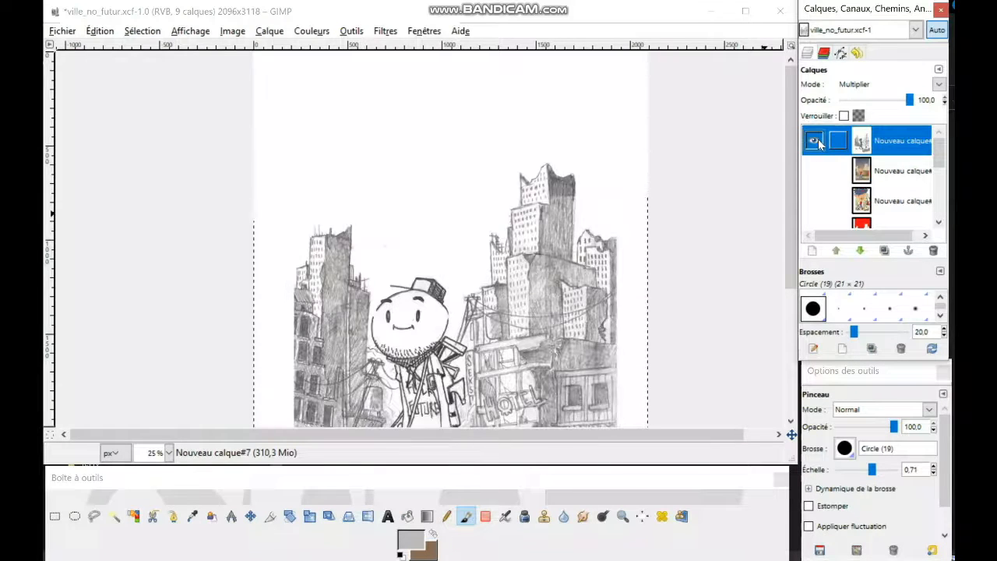
click(815, 143)
click(814, 142)
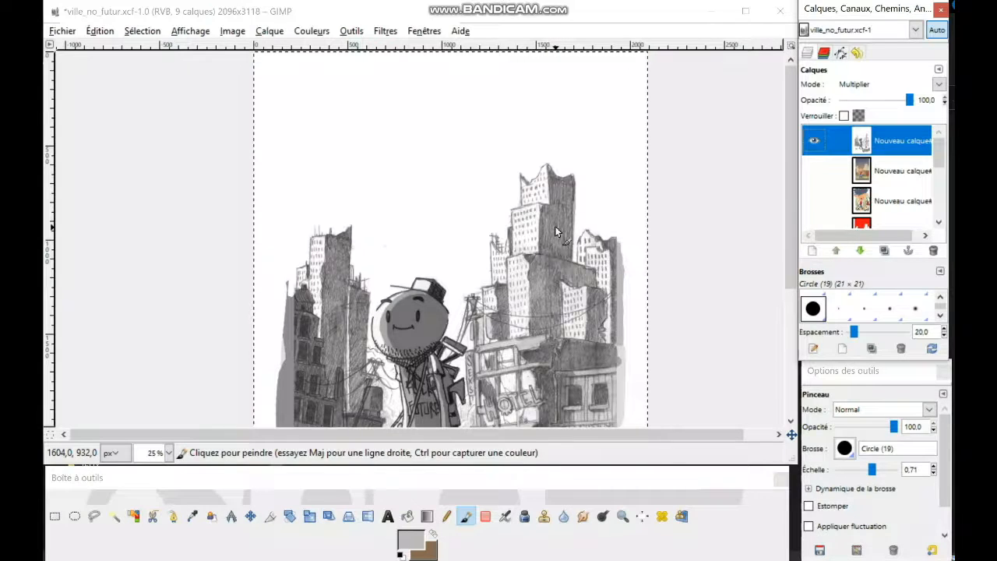
Examine the shadows around the small walking creature, with the Arrière-plan pencil layer hidden and shown again
drag(540, 355, 519, 241)
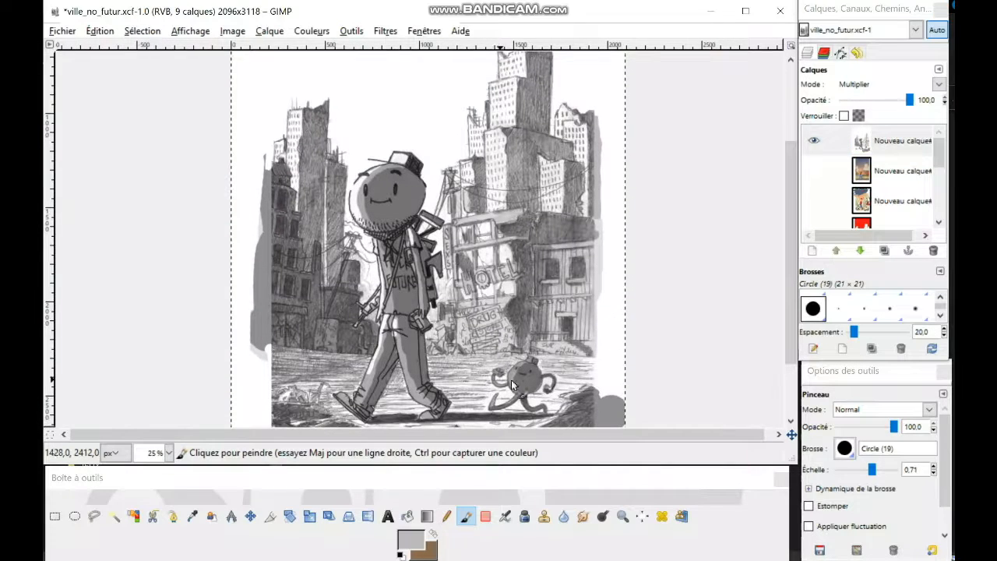
drag(513, 334, 493, 279)
drag(536, 332, 524, 296)
scroll(536, 245, up, 2)
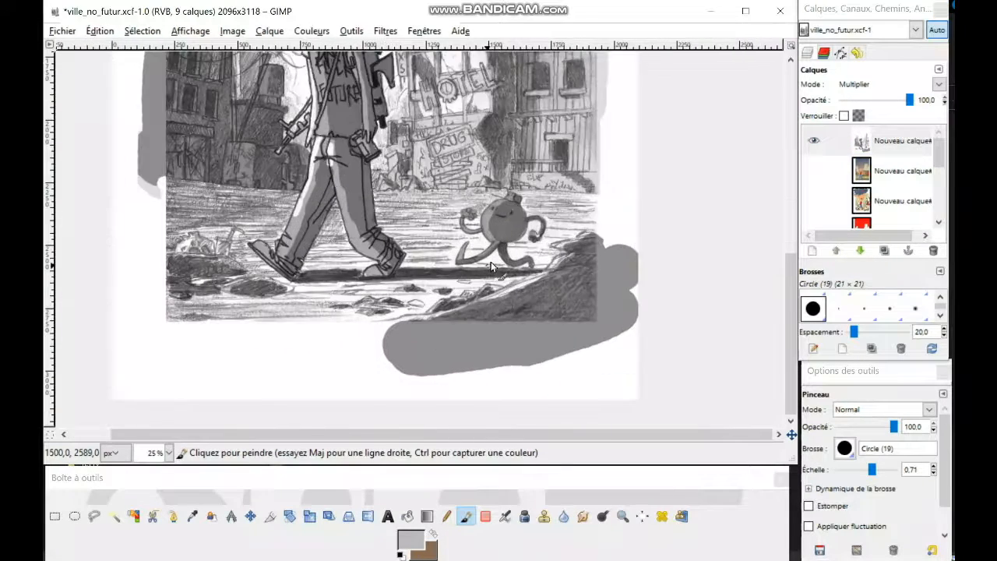
scroll(536, 235, up, 1)
drag(568, 356, 533, 285)
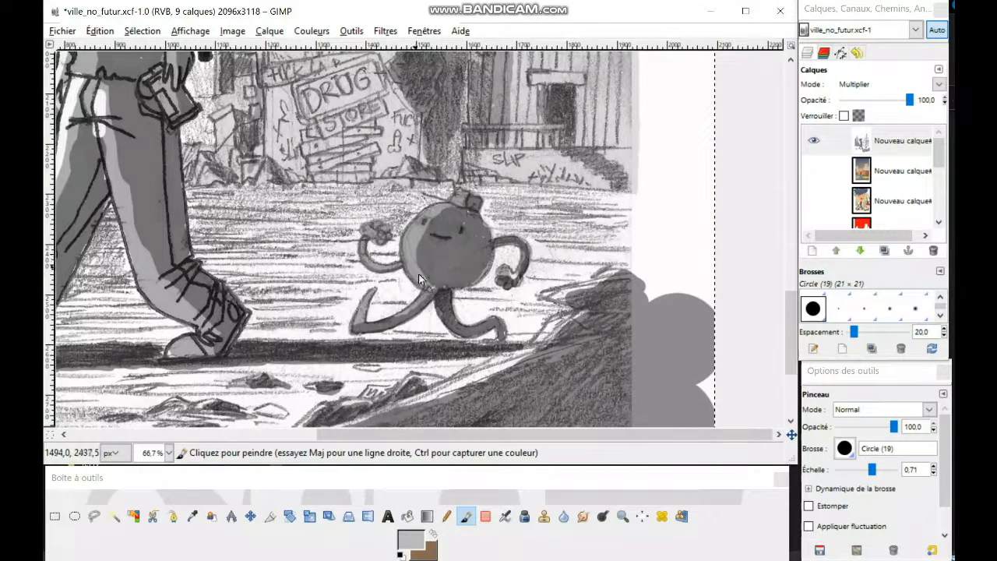
scroll(818, 221, down, 5)
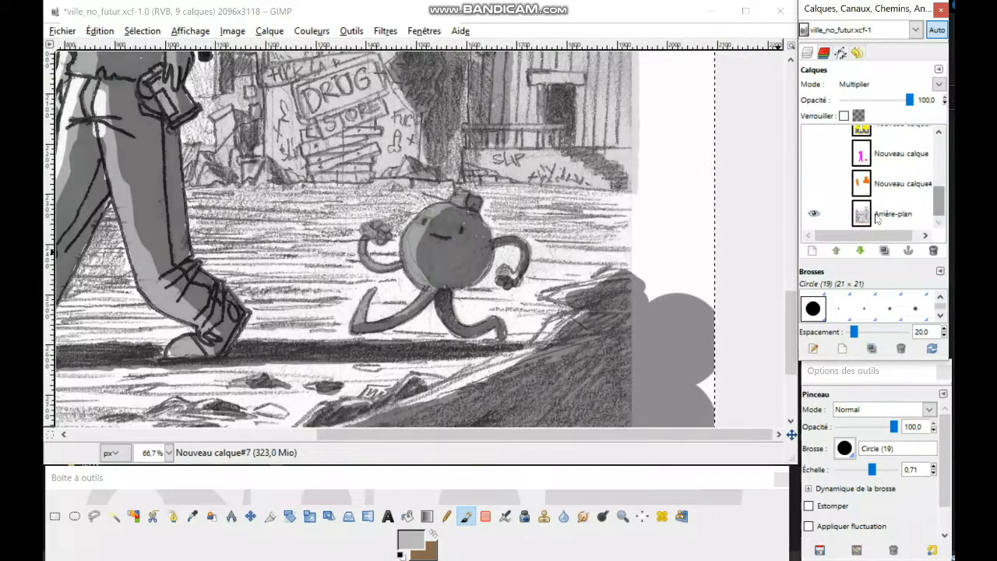
click(816, 217)
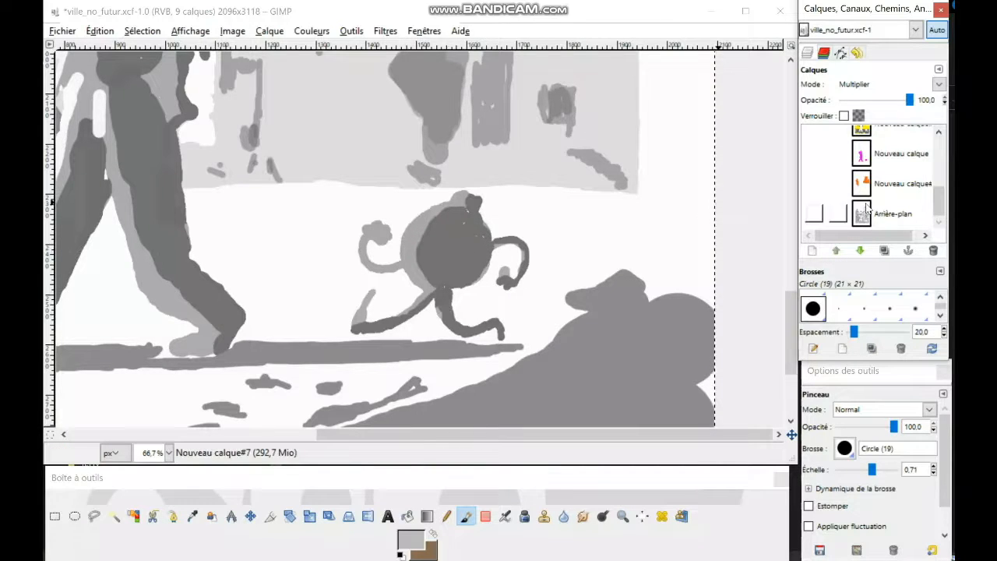
click(816, 216)
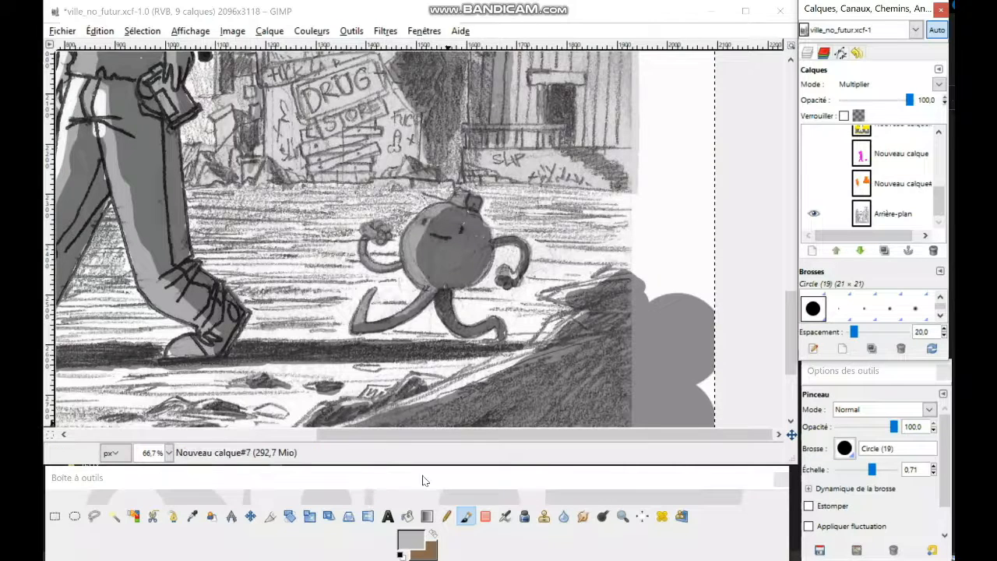
Set the foreground colour to white (ffffff), reduce the brush scale to 0.31 and paint small highlights on the creature's cap
click(406, 541)
click(503, 211)
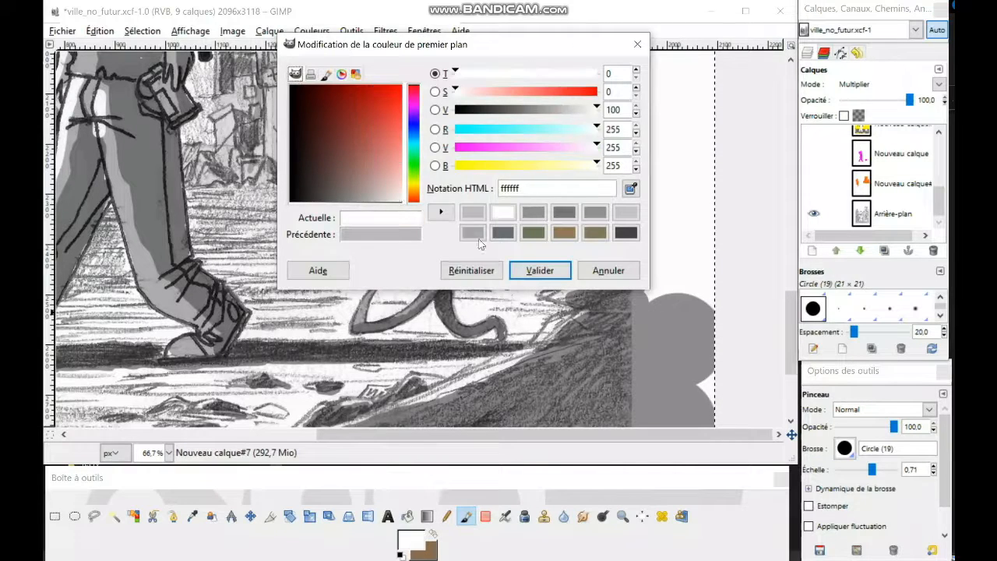
click(539, 272)
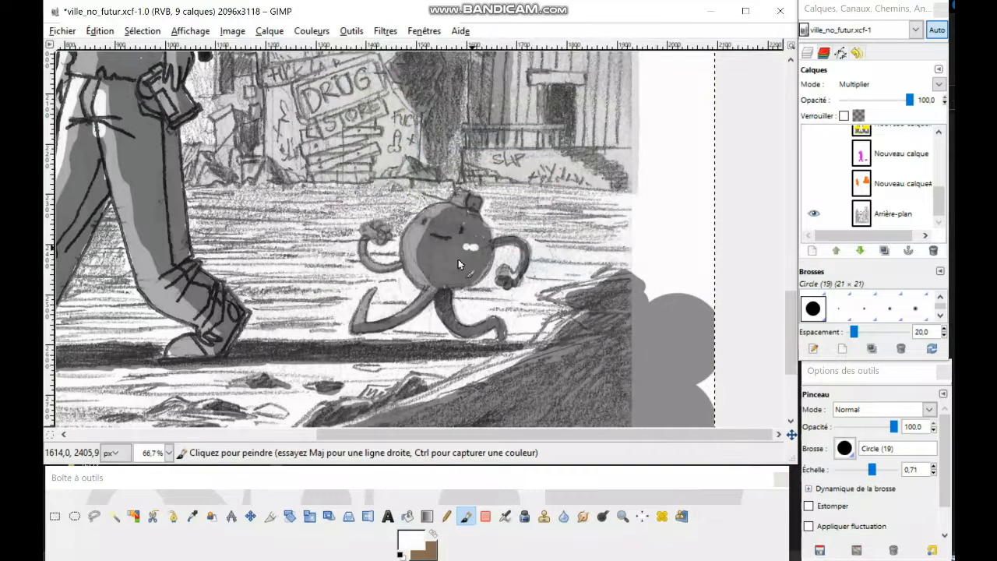
key(ctrl+z)
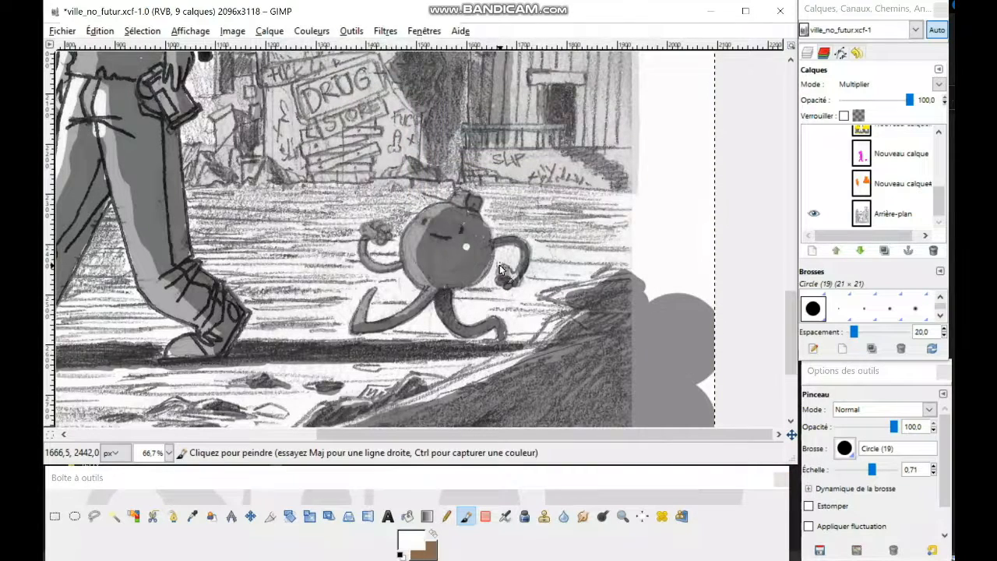
drag(481, 251, 484, 289)
scroll(468, 248, up, 3)
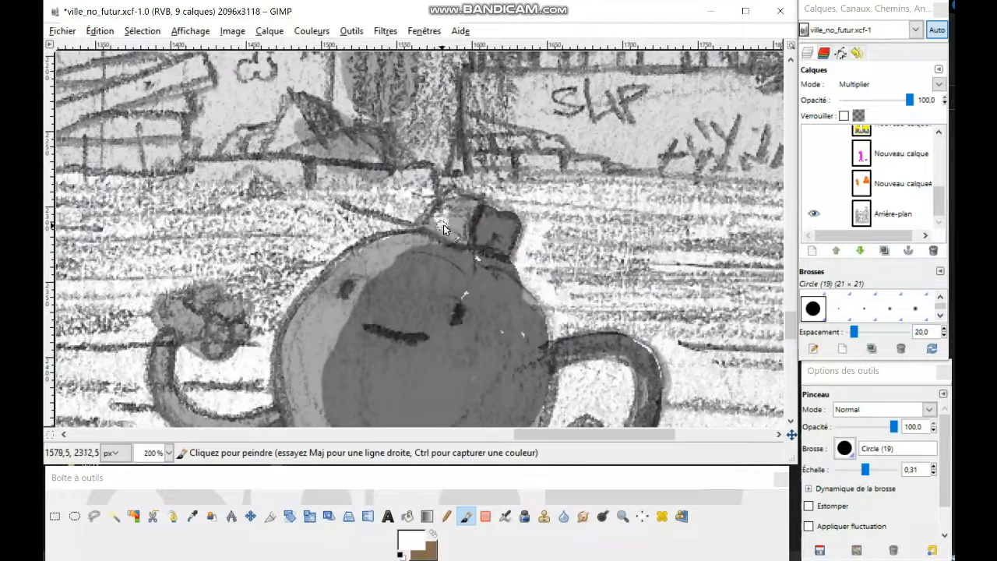
drag(484, 218, 477, 244)
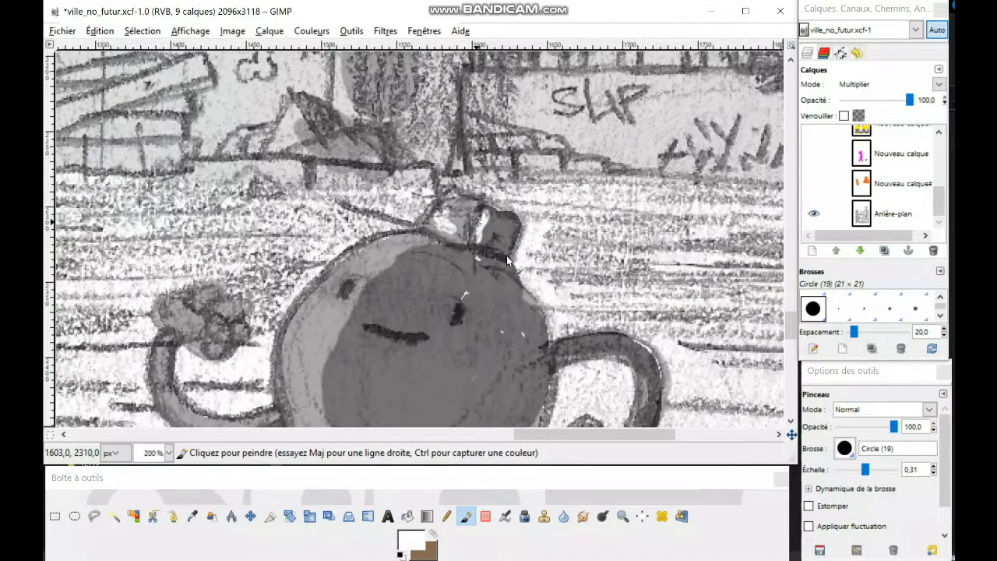
Check the creature's cap with the colour layer shown, hide that layer again and undo the last white highlights
scroll(533, 302, down, 4)
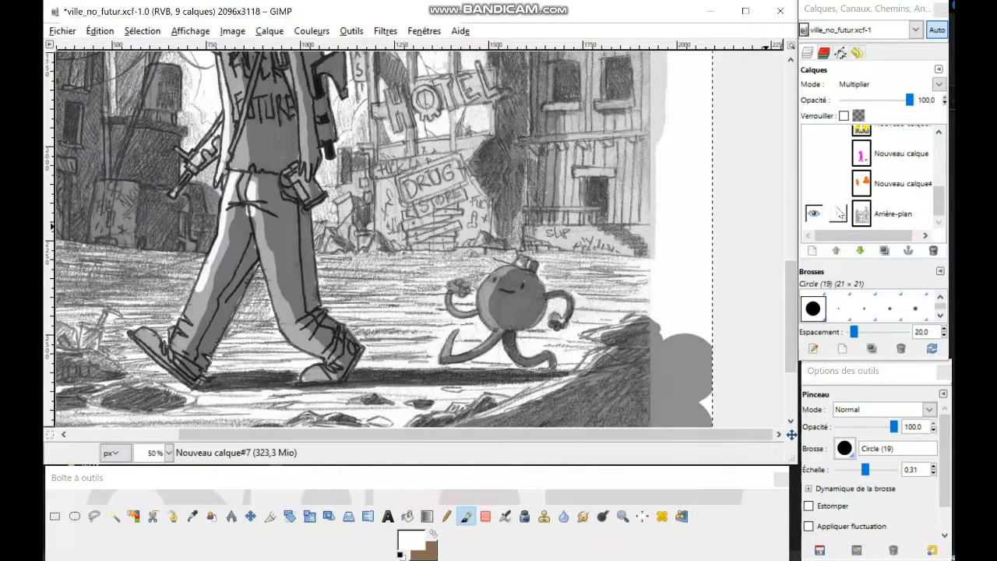
scroll(834, 179, up, 5)
click(813, 170)
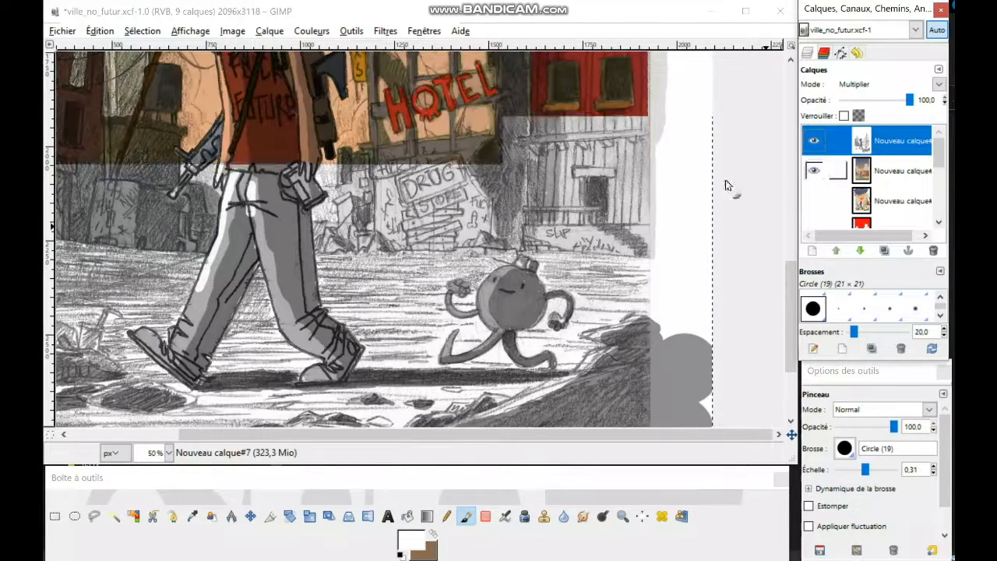
key(ctrl+z)
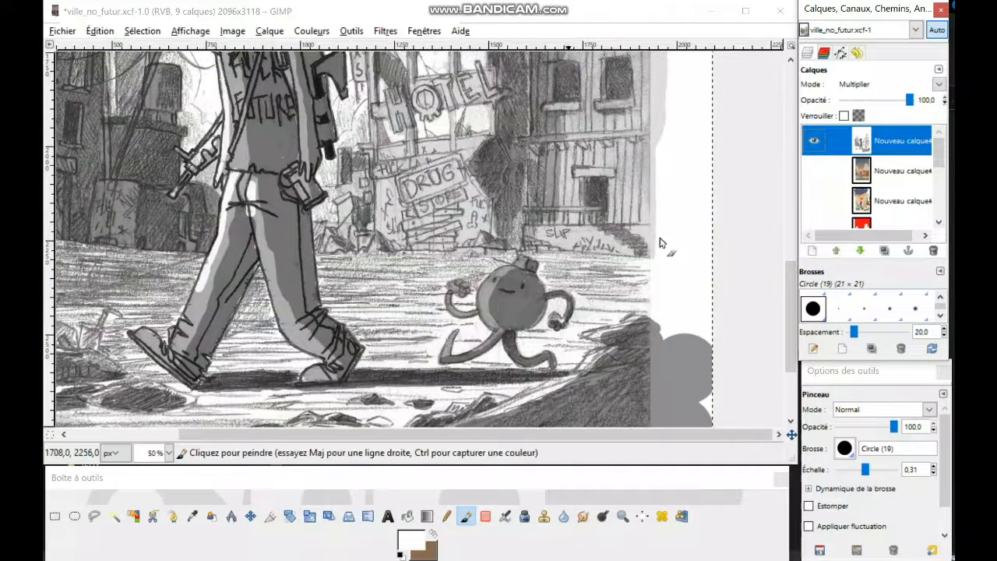
Examine the Multiply shadows on the towers, the walking man and the small creature, up close and across the whole drawing
scroll(555, 166, up, 10)
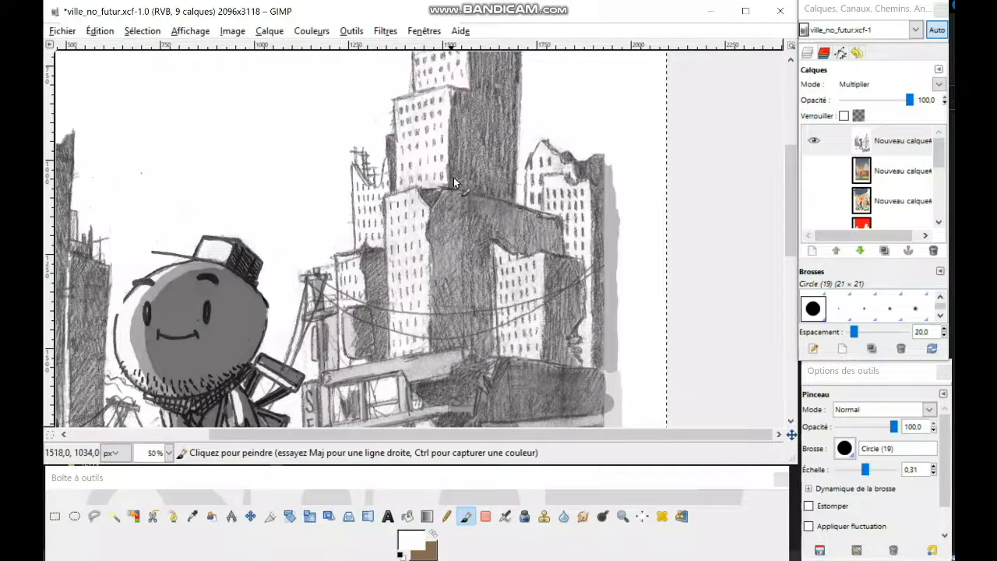
scroll(545, 244, down, 10)
drag(546, 243, 541, 256)
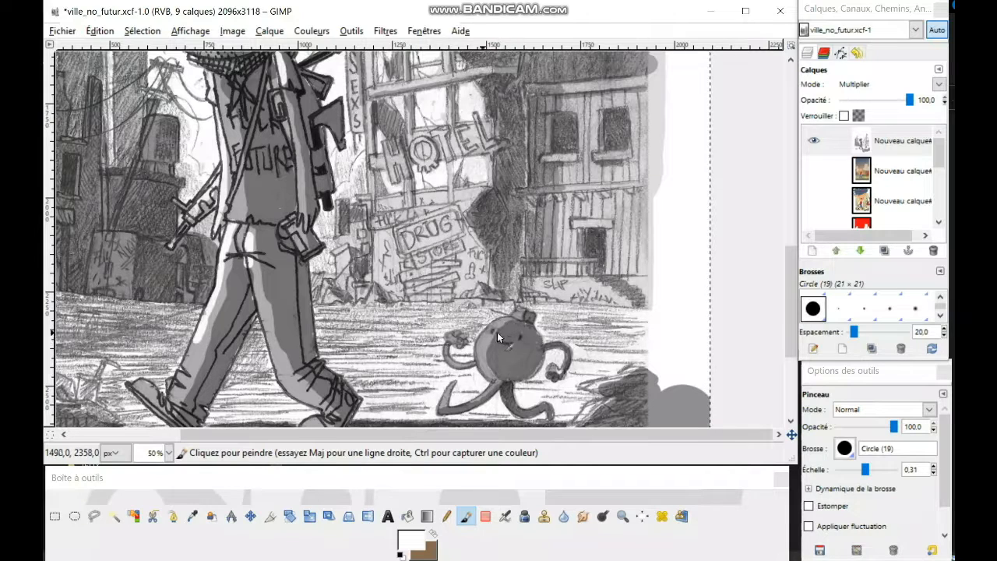
drag(368, 242, 388, 273)
scroll(389, 277, down, 4)
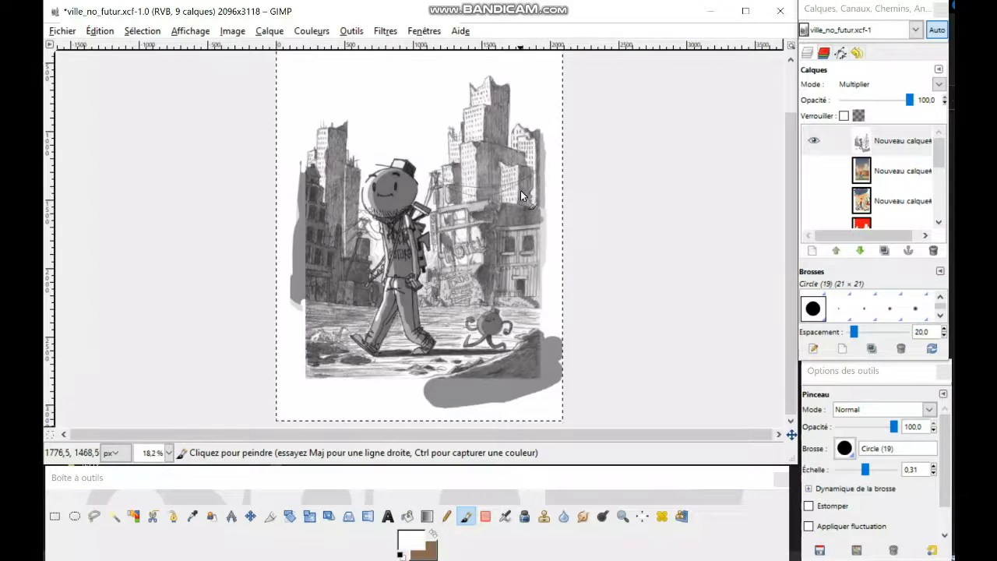
click(862, 143)
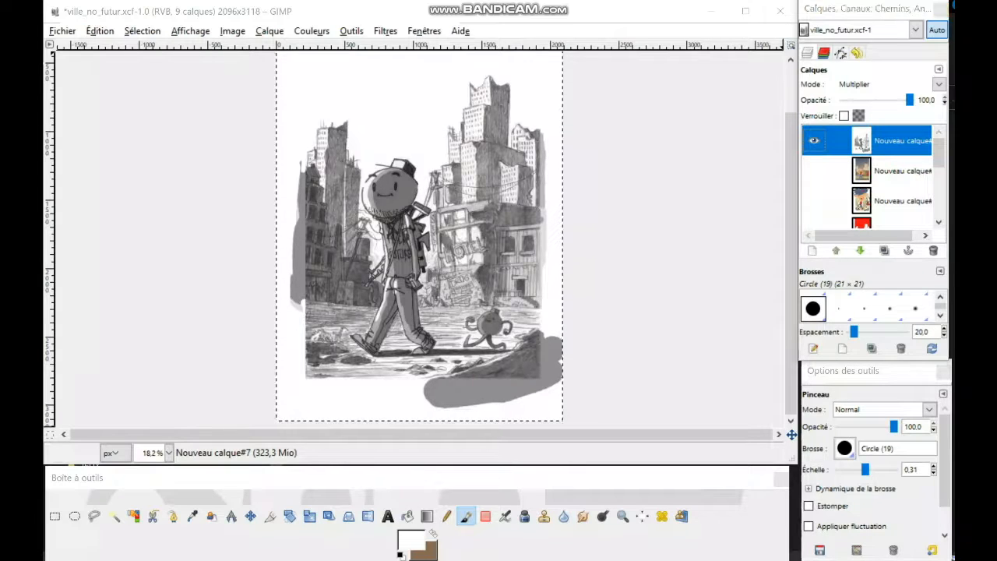
middle_click(638, 213)
mouse_move(638, 213)
mouse_down()
mouse_move(632, 196)
mouse_move(636, 210)
mouse_up()
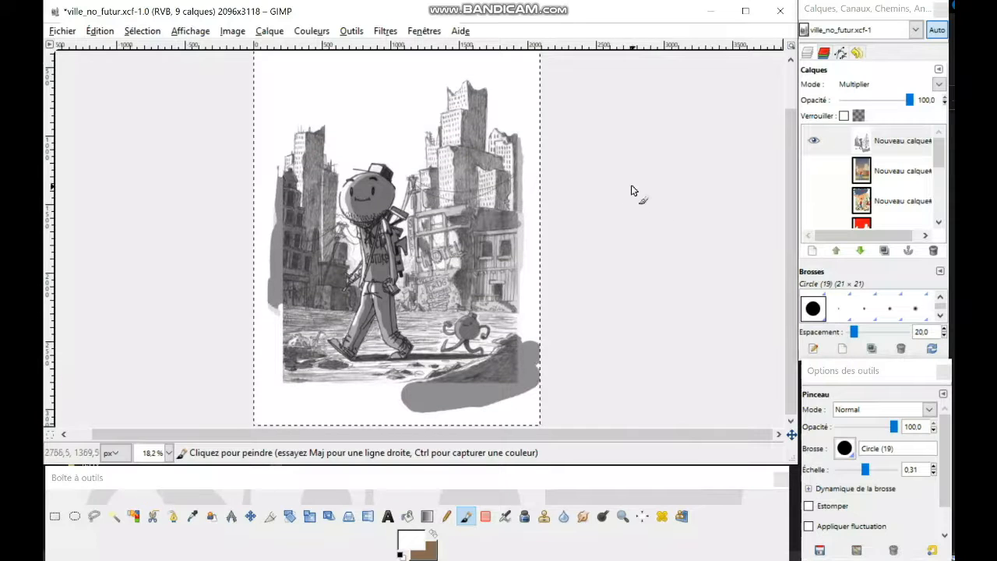
Review the layer stack and compare the plain pencil drawing with the colour layer, restoring the visibility of the Multiply shadow layer only
click(945, 153)
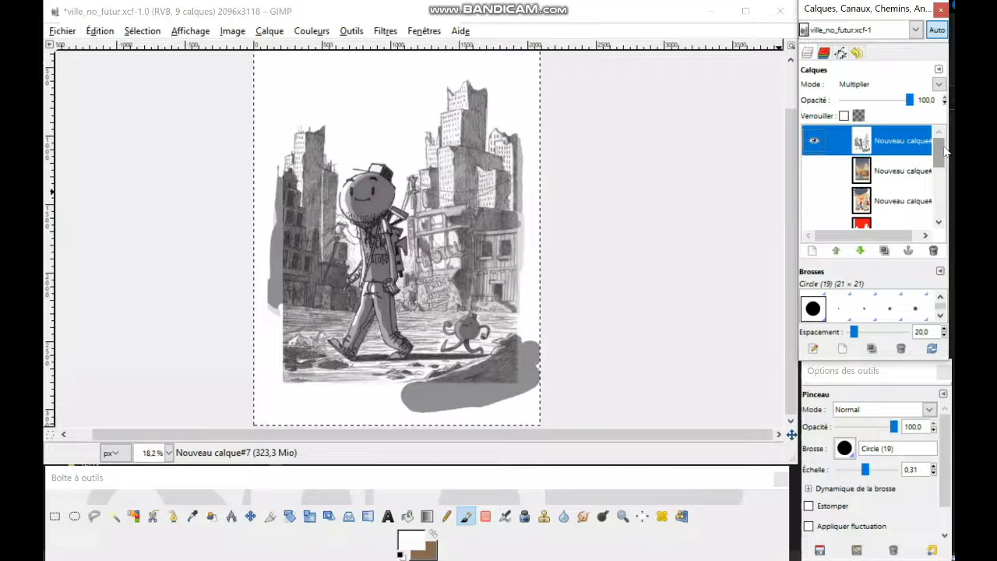
drag(945, 154, 919, 204)
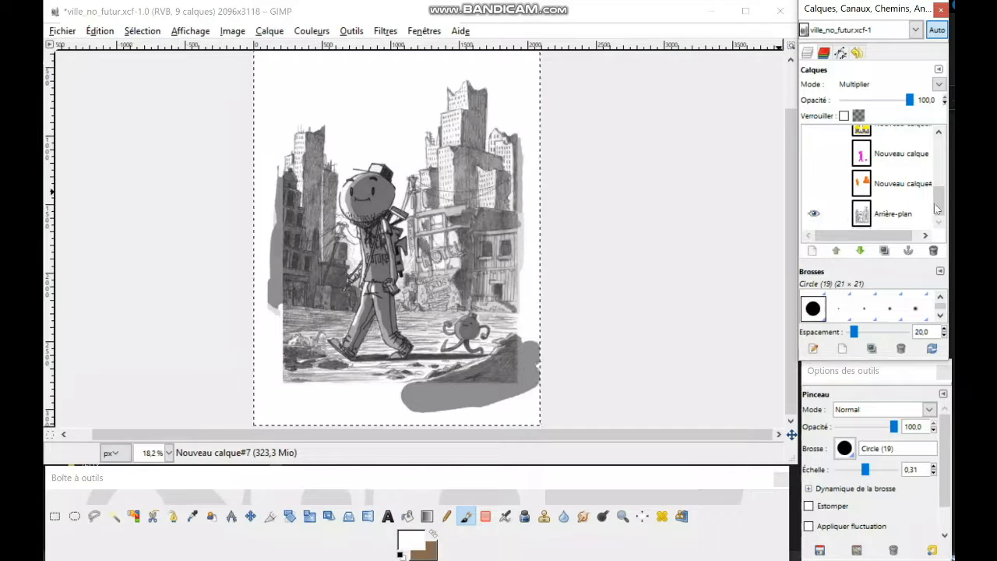
drag(942, 204, 944, 157)
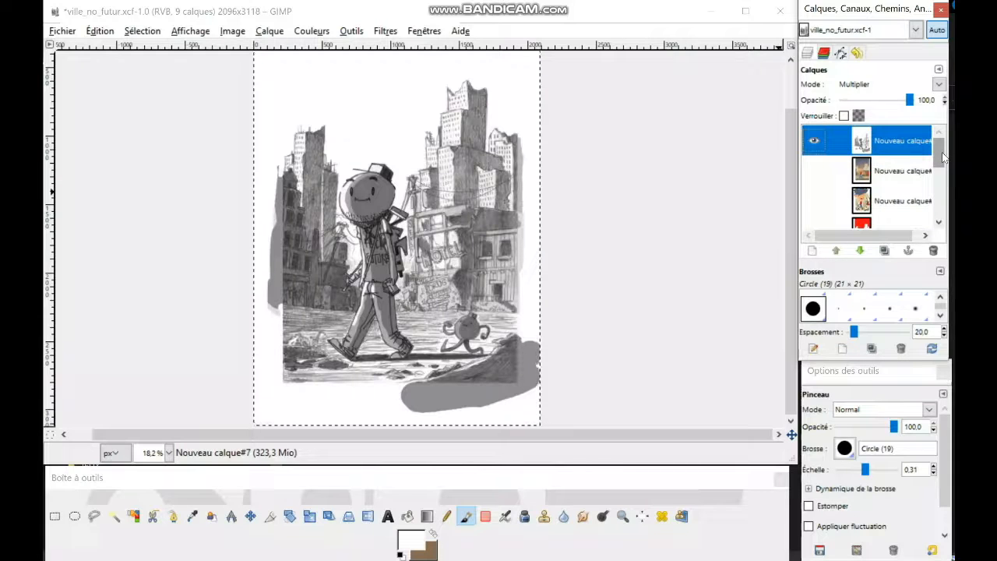
click(821, 145)
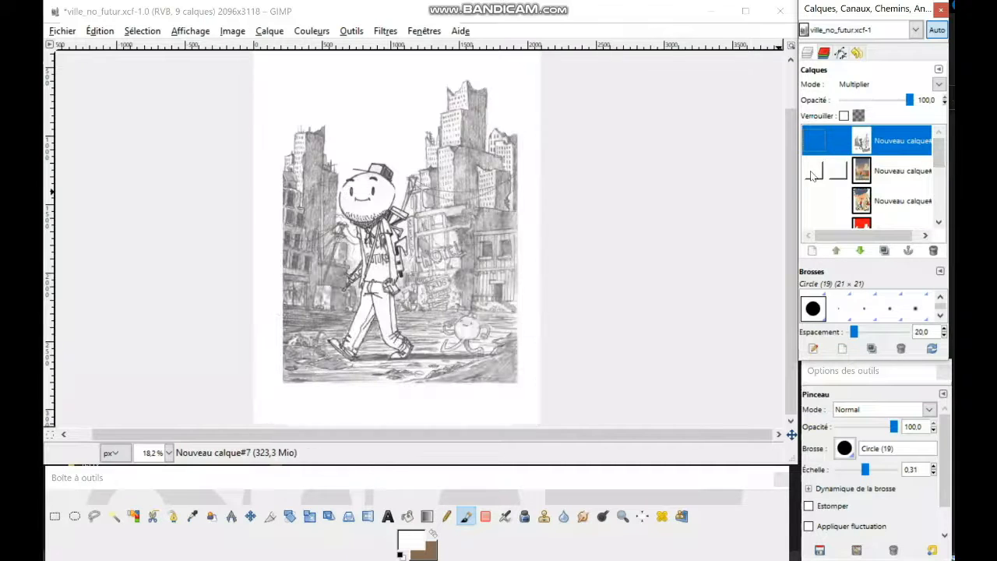
click(814, 171)
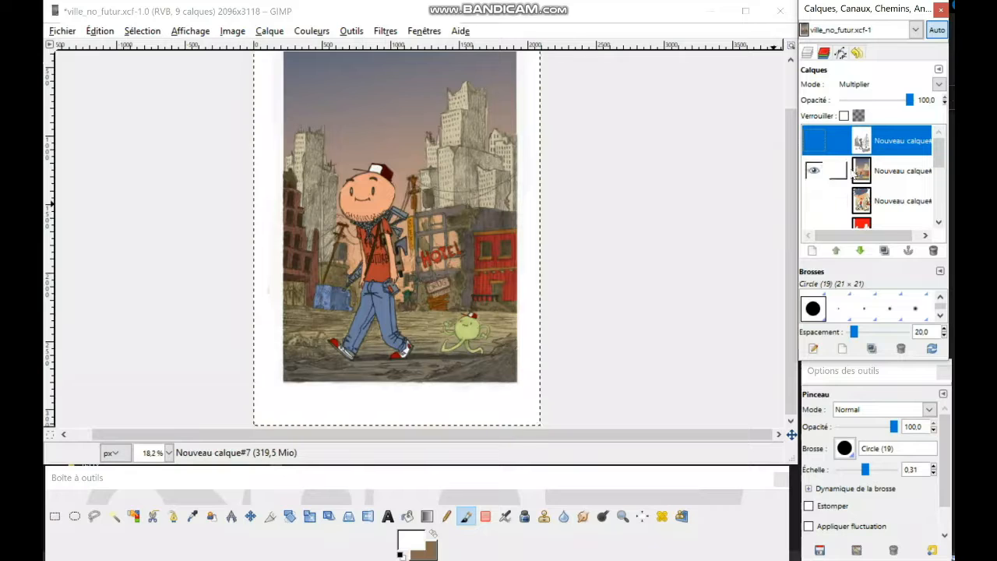
click(814, 171)
click(814, 140)
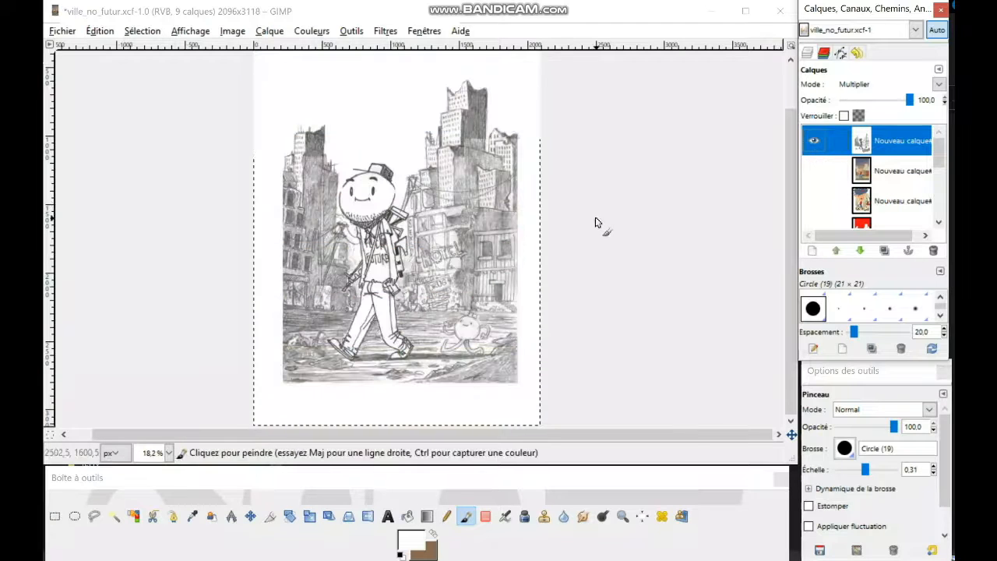
Show the full-scene colour layer directly beneath the top shadow layer
click(815, 178)
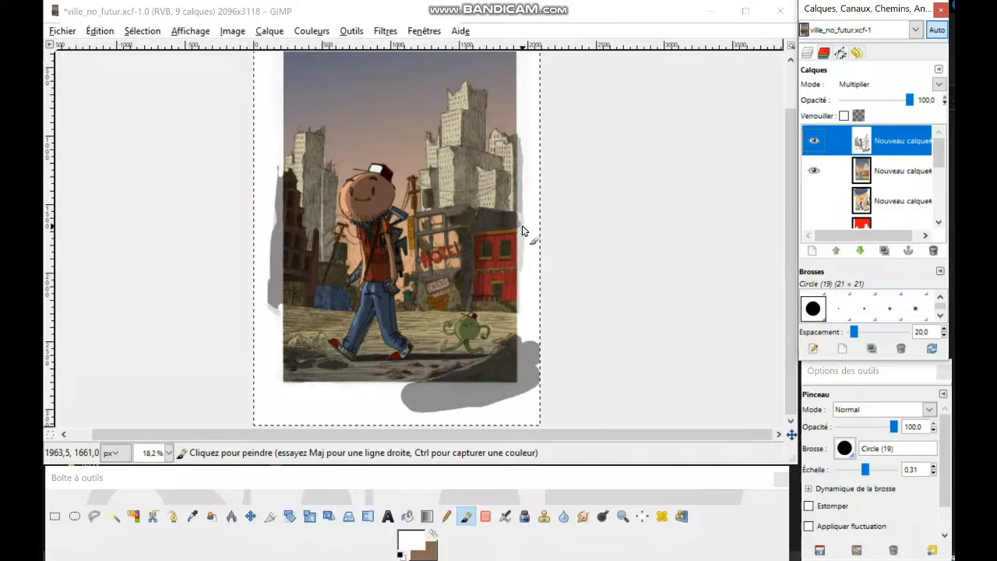
drag(461, 266, 492, 260)
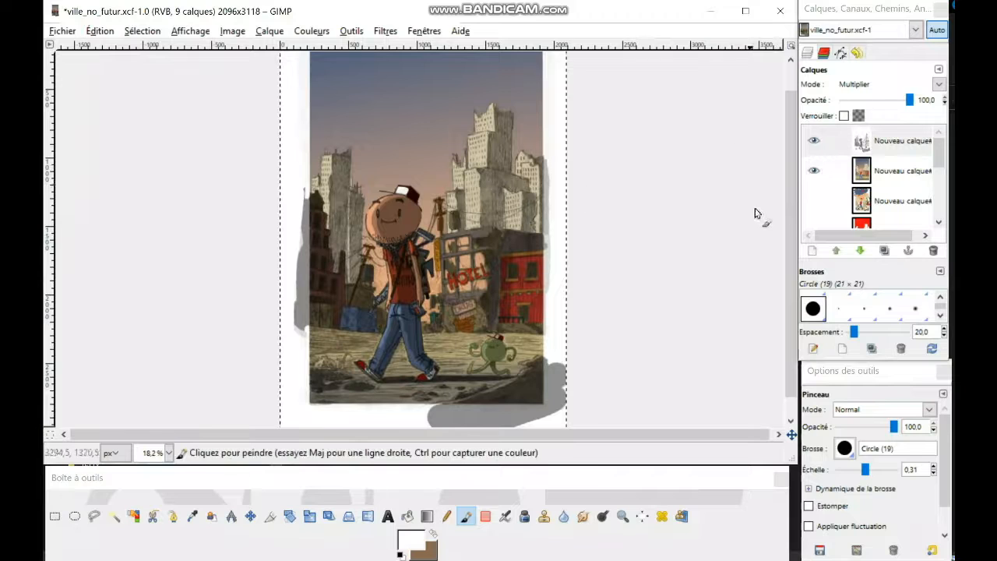
click(863, 145)
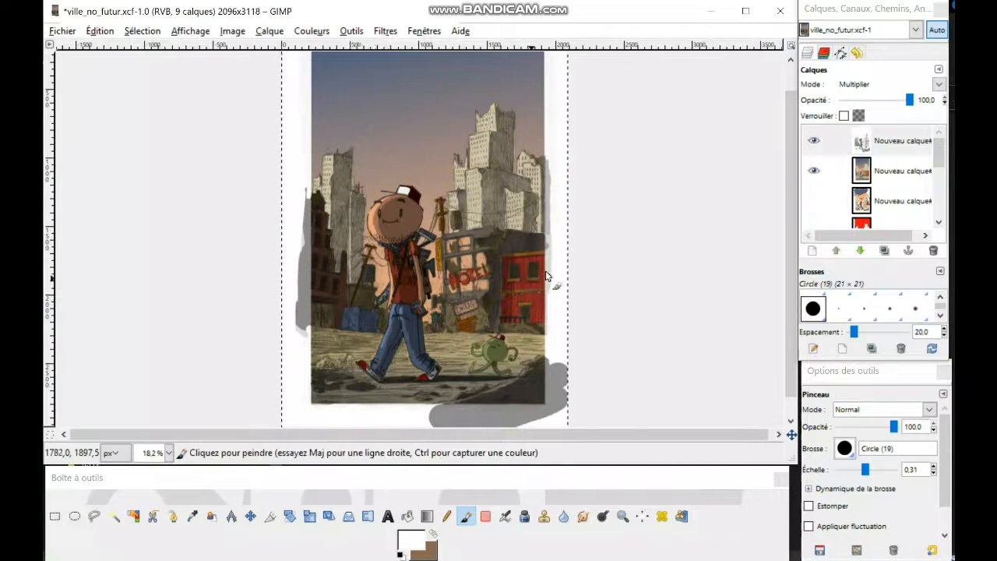
scroll(538, 276, up, 1)
scroll(530, 277, down, 1)
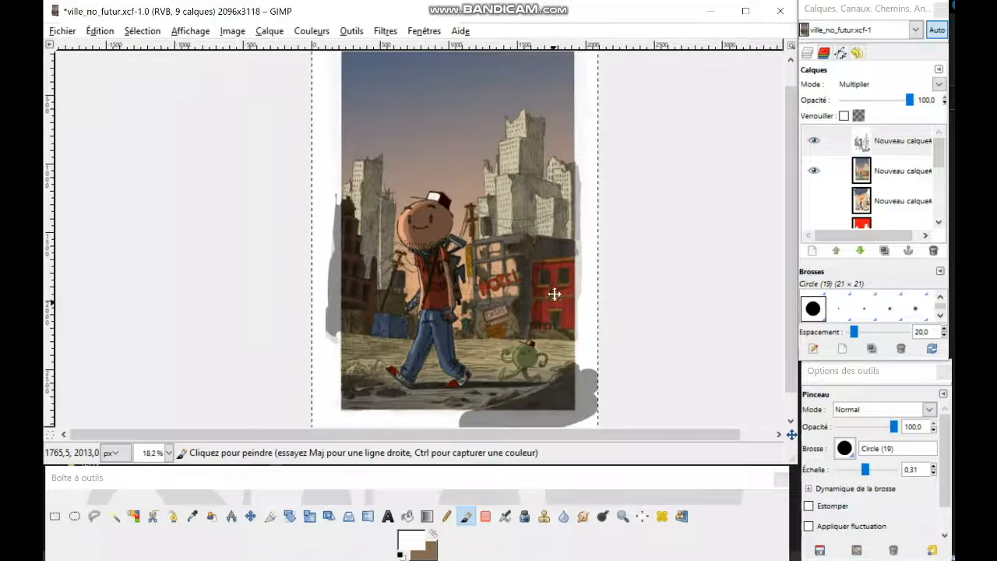
Try the colour layer's opacity at 73 and restore it to 100, keeping that layer active
click(868, 177)
drag(912, 105, 890, 111)
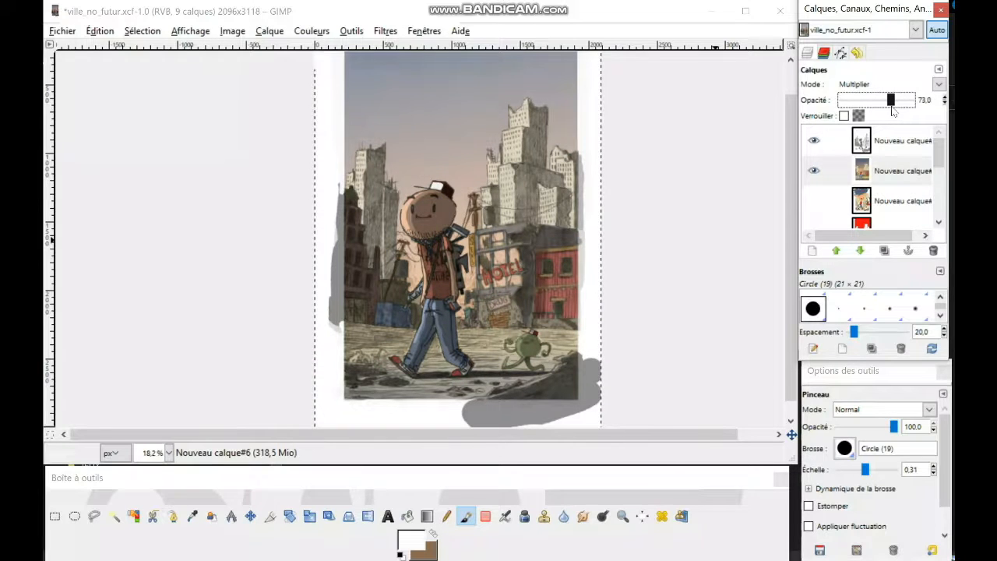
drag(896, 112, 917, 111)
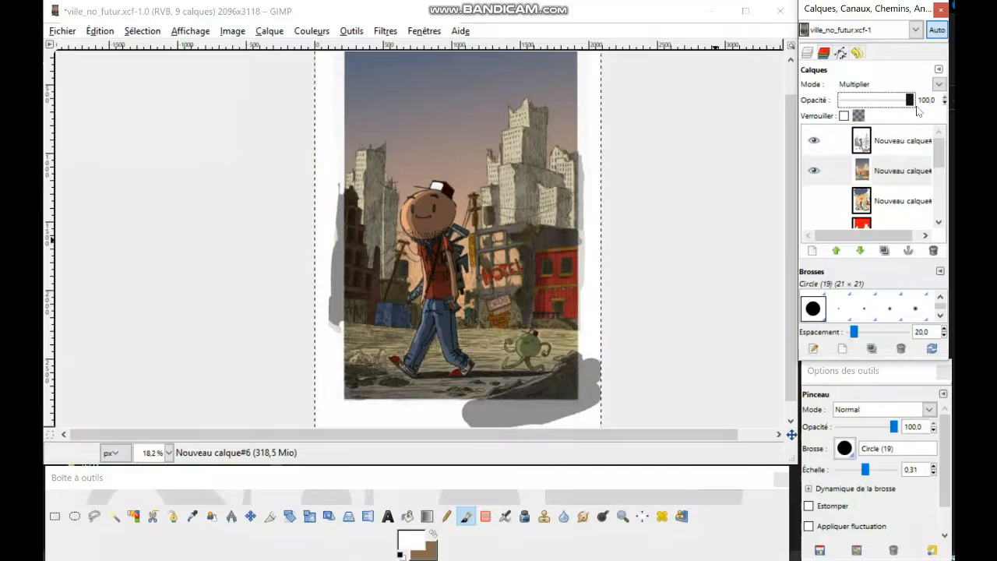
click(932, 153)
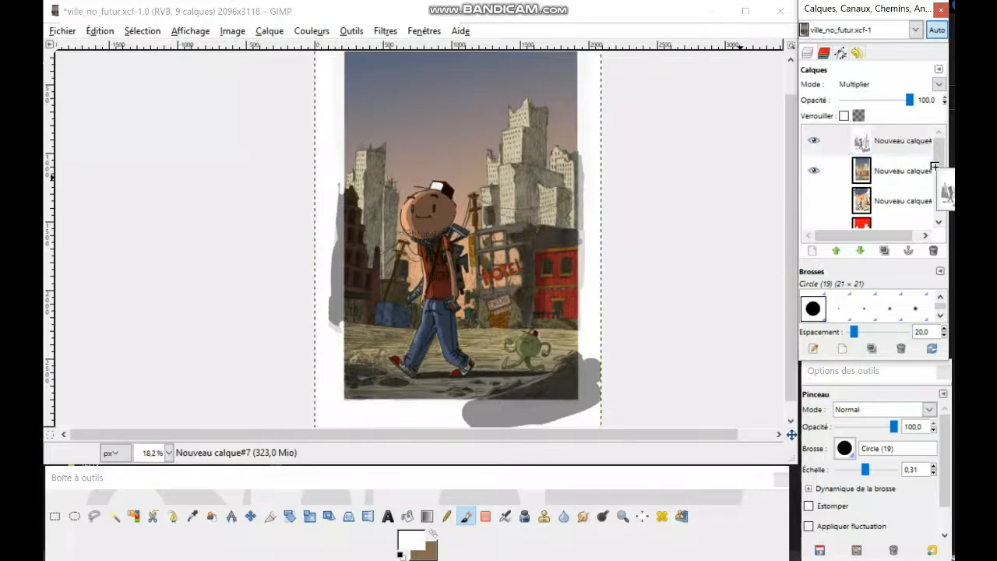
click(864, 173)
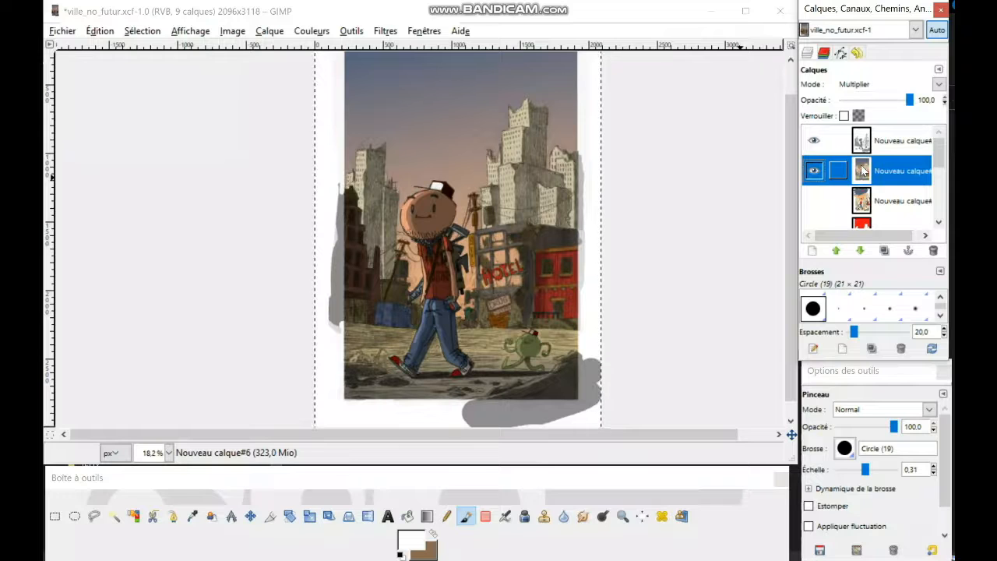
On the pink flat layer, select the silhouettes of the walking man and the small creature by contiguous colour, and invert the selection
drag(940, 151, 941, 196)
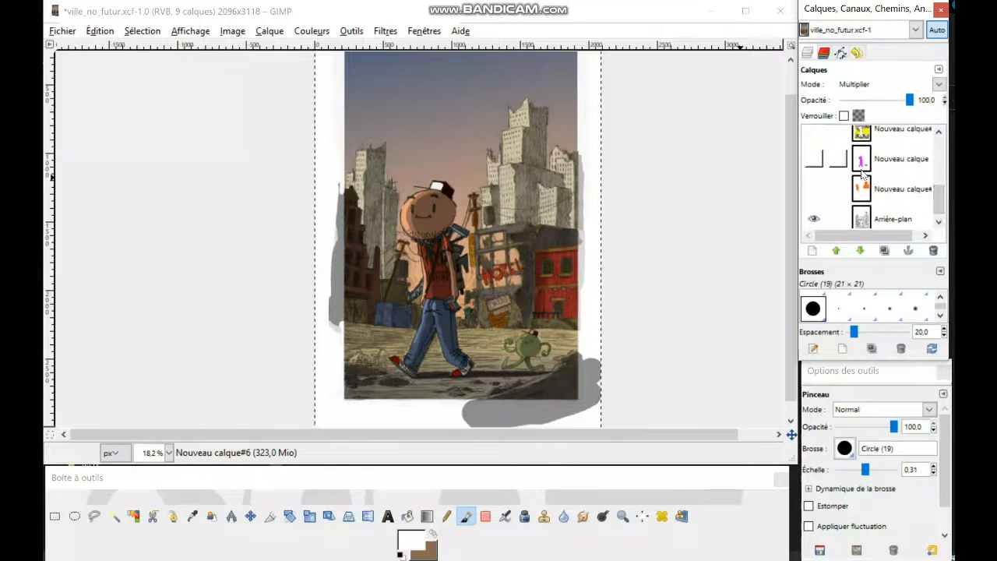
click(861, 165)
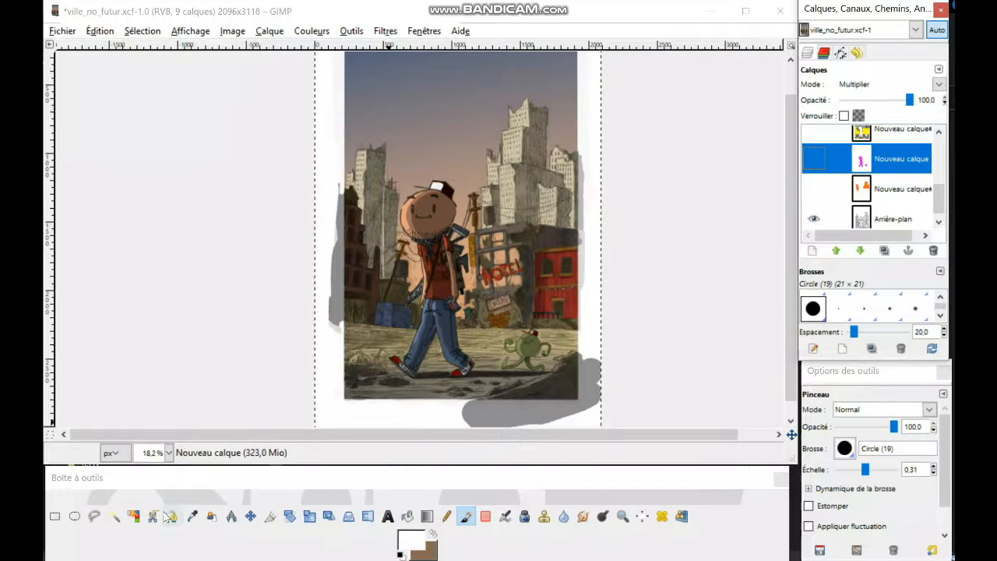
click(114, 517)
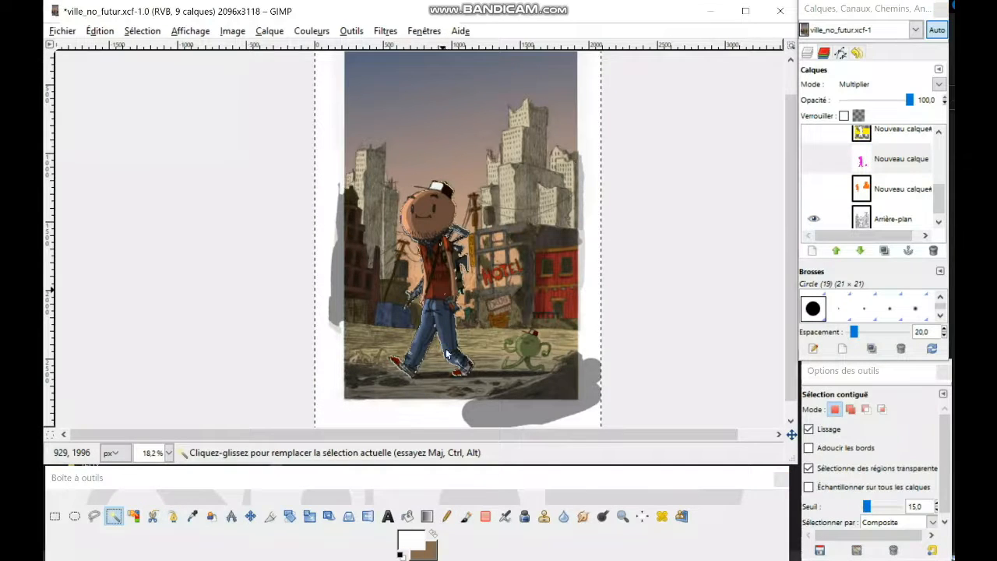
click(460, 352)
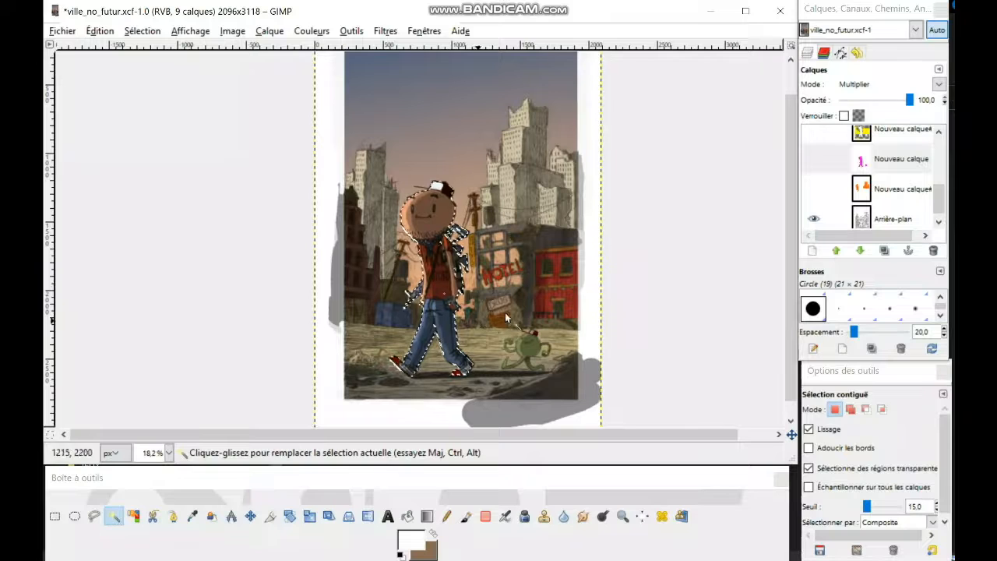
shift+click(527, 360)
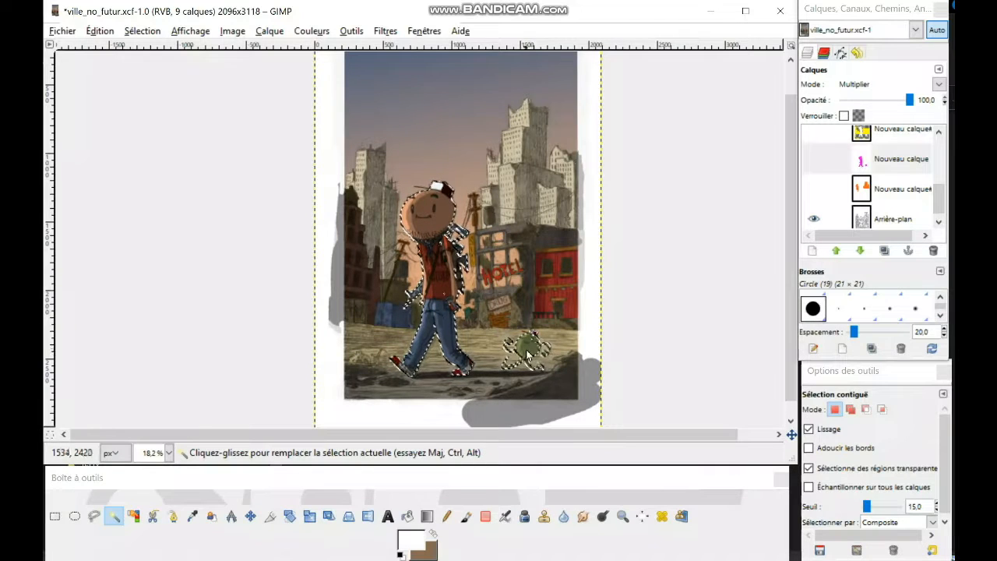
right_click(529, 352)
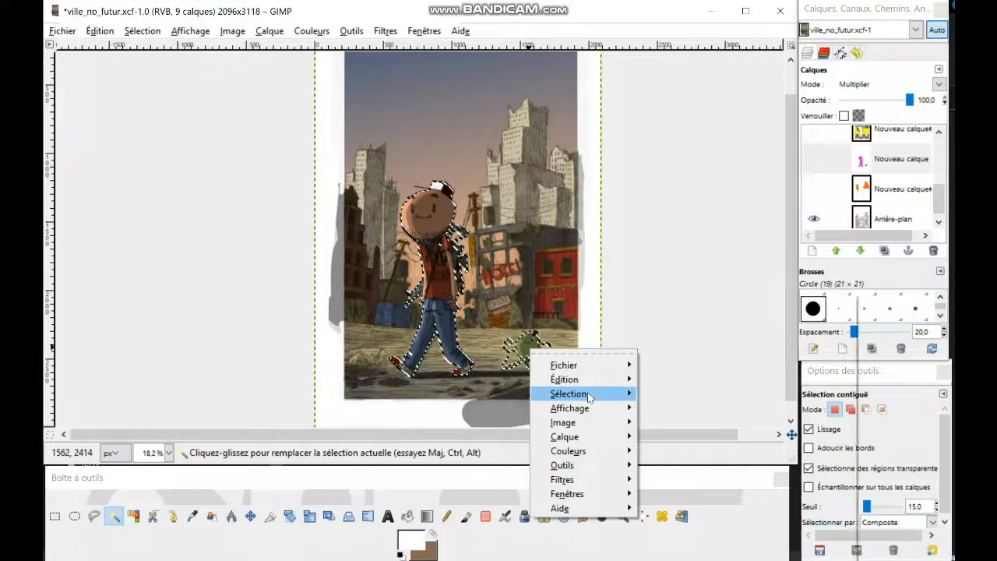
mouse_move(587, 392)
click(690, 348)
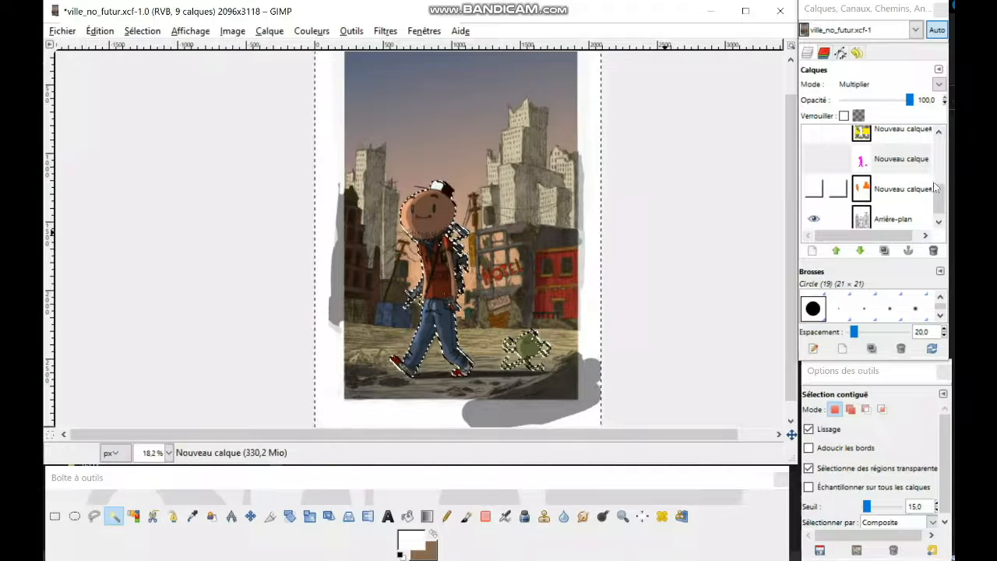
Cut the selected background out of the colour layer beneath the top shadow layer
drag(936, 187, 949, 140)
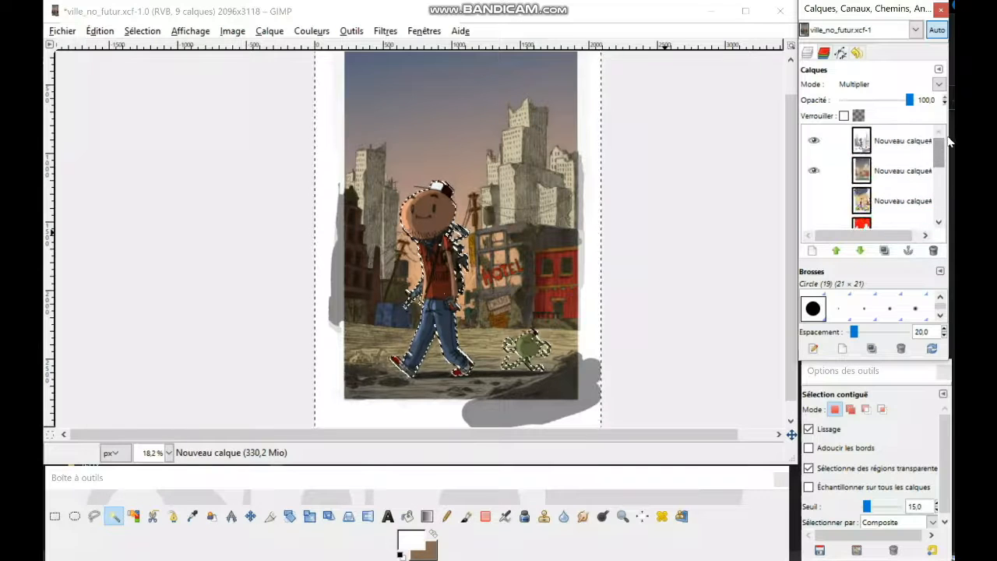
click(896, 170)
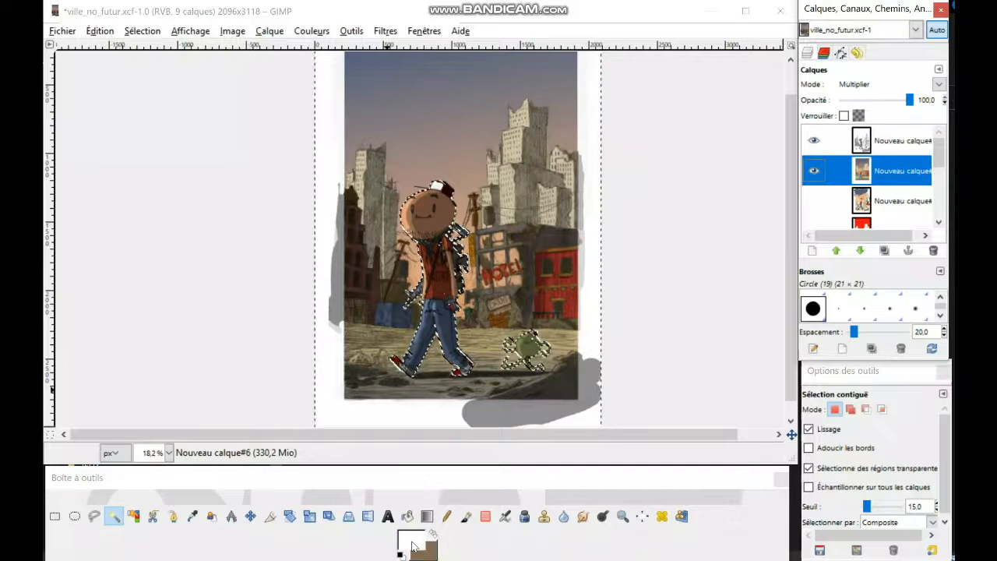
key(ctrl+x)
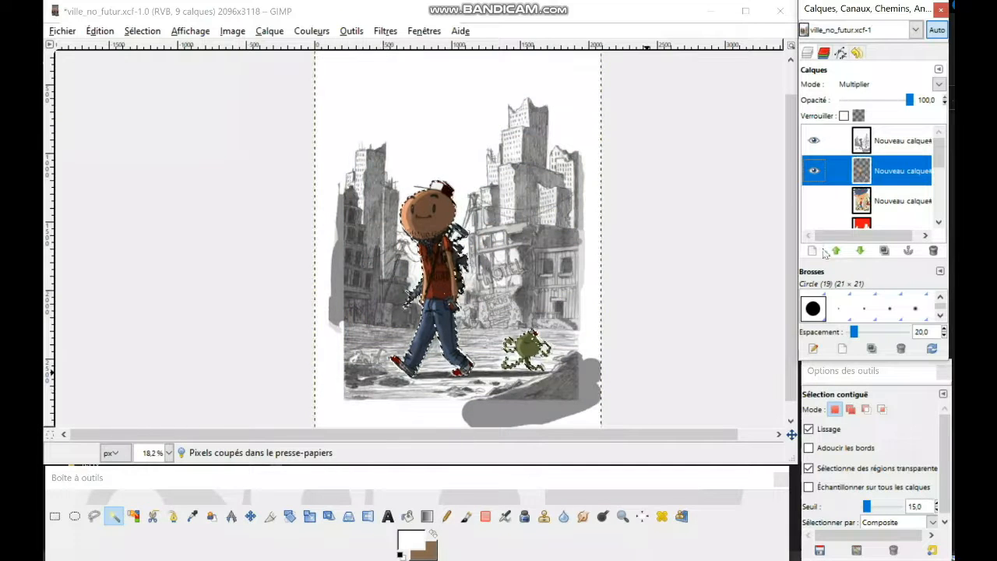
Paste the cut background into a new layer, anchor it, and set that layer's blend mode to Multiplier
click(813, 250)
click(230, 297)
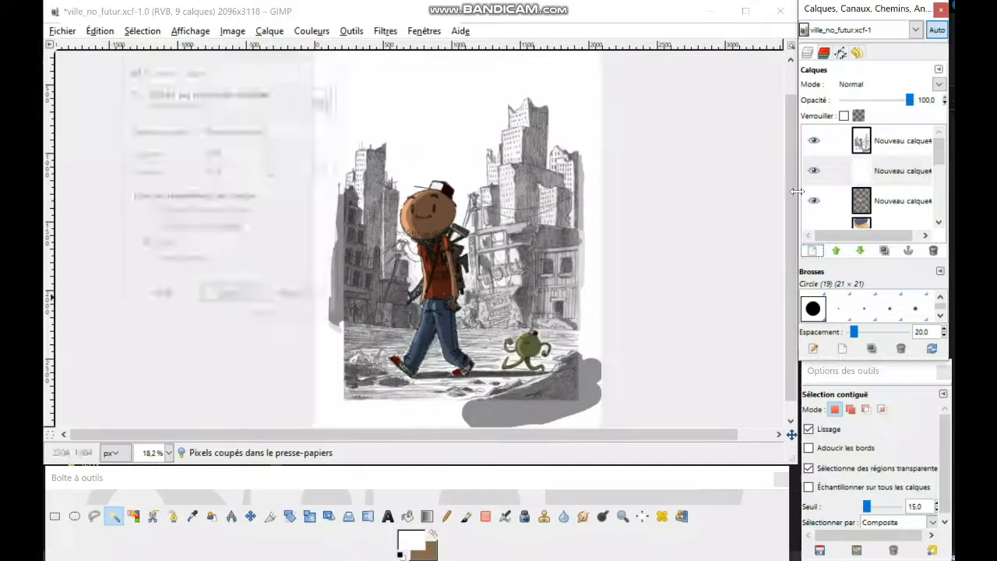
key(ctrl+v)
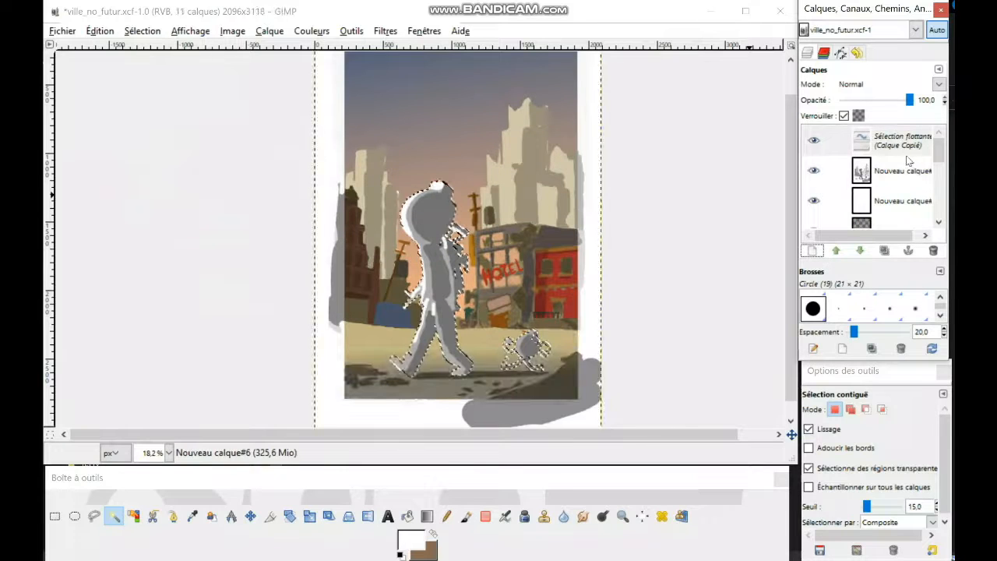
right_click(864, 136)
click(788, 212)
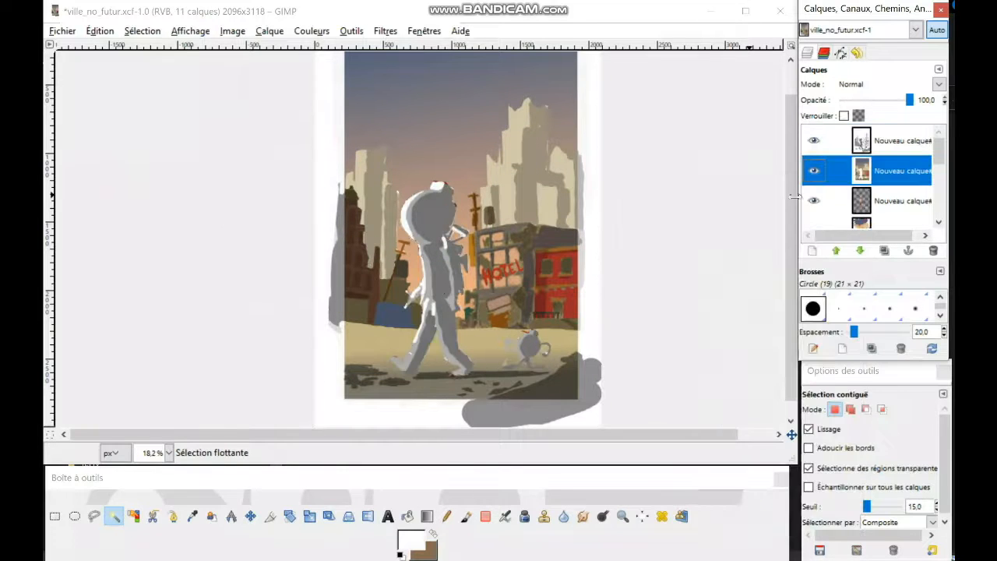
click(938, 87)
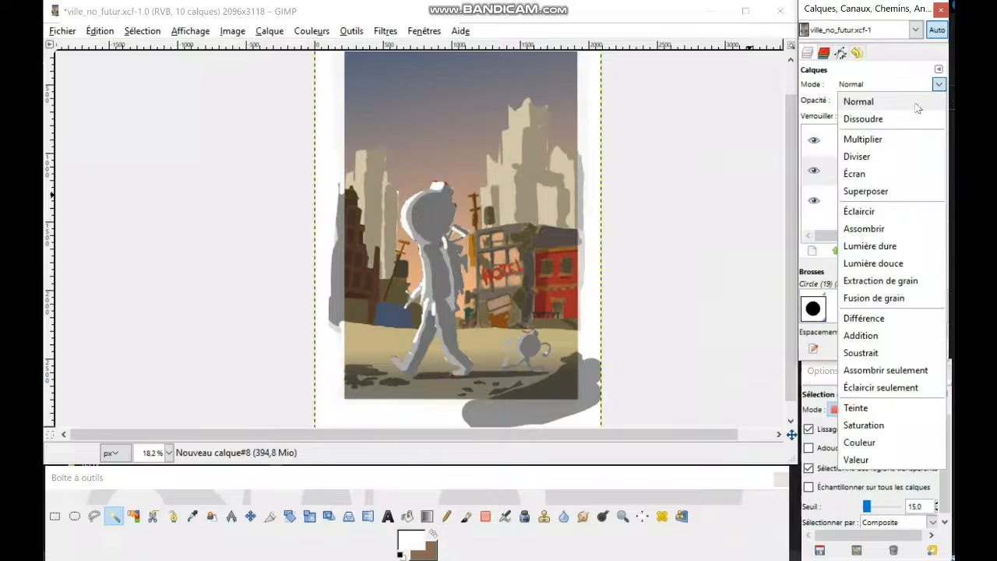
click(879, 137)
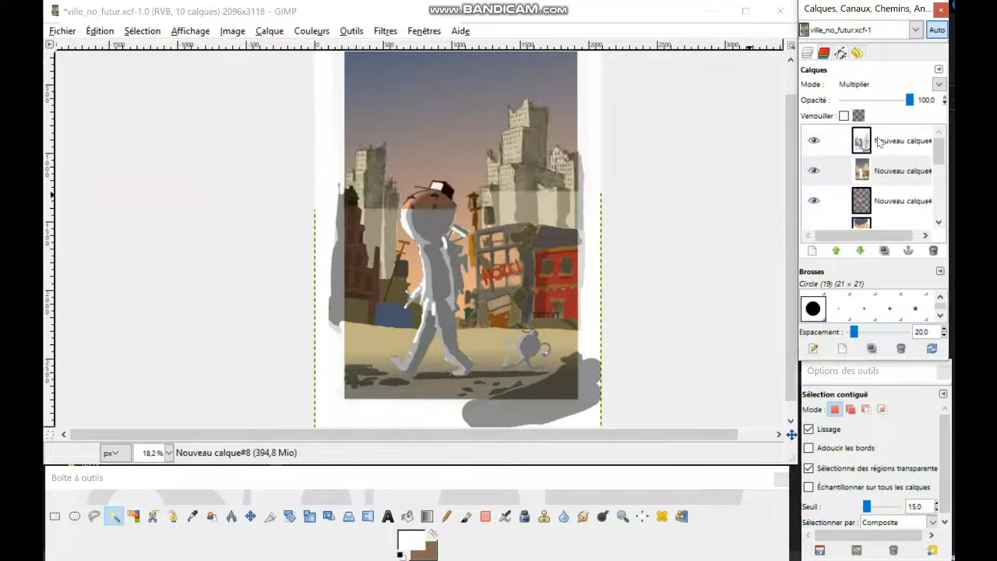
Check the separated layers by toggling visibility and trying the background layer's opacity at 69.7, restoring it to 100
click(815, 171)
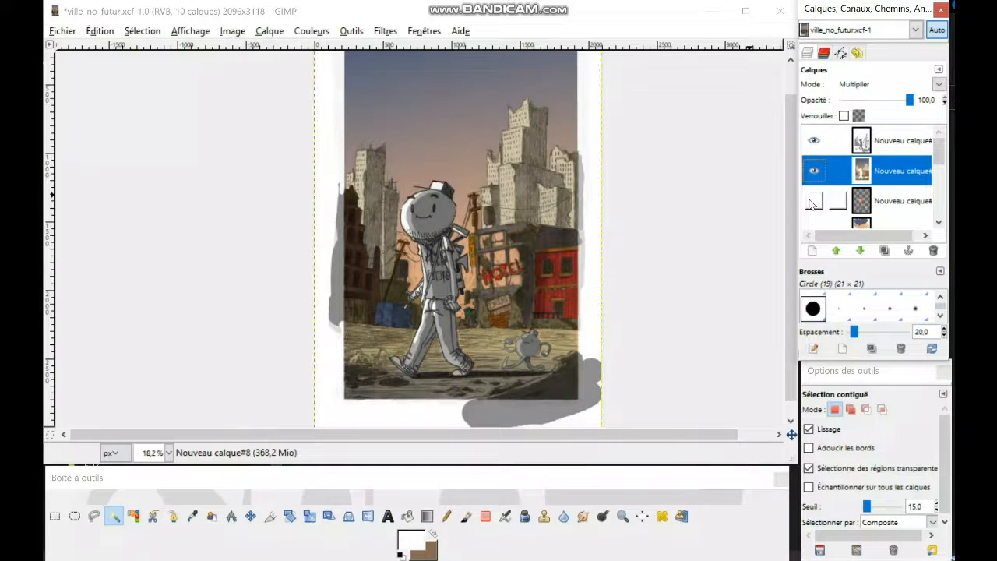
click(815, 176)
click(815, 177)
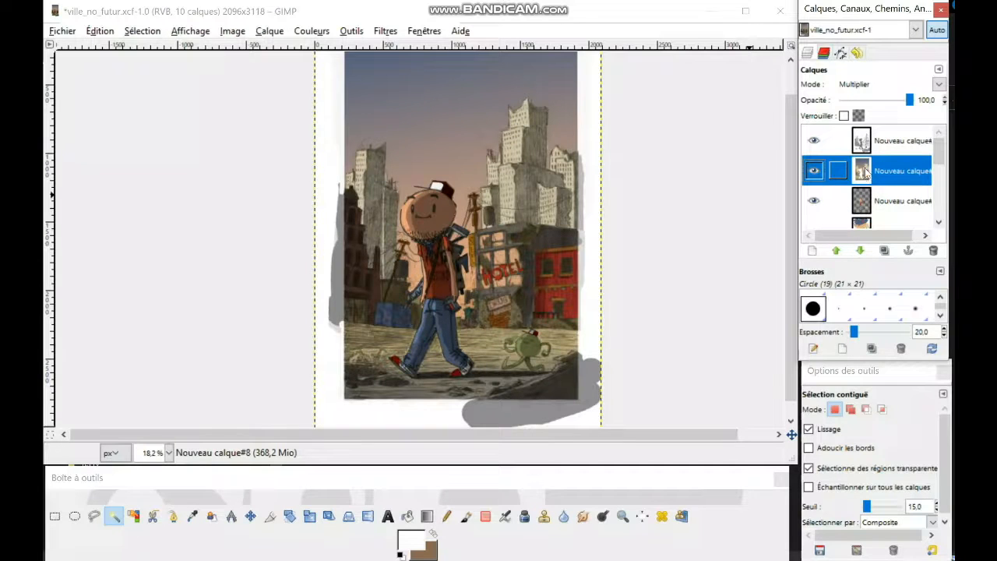
drag(909, 104, 891, 111)
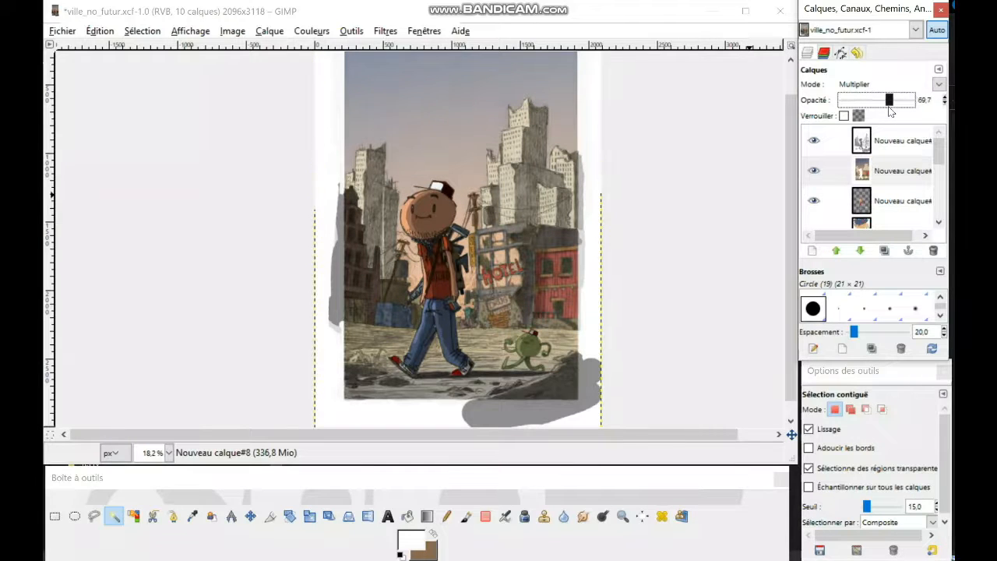
drag(890, 112, 923, 109)
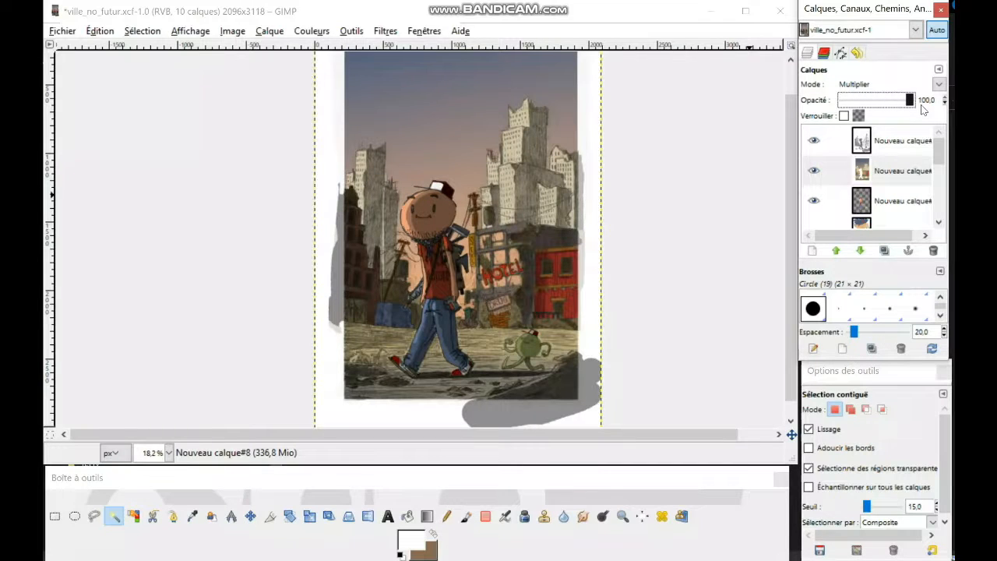
On the yellow flat layer, select the foreground building areas on both sides of the walking man by contiguous colour
drag(941, 153, 948, 195)
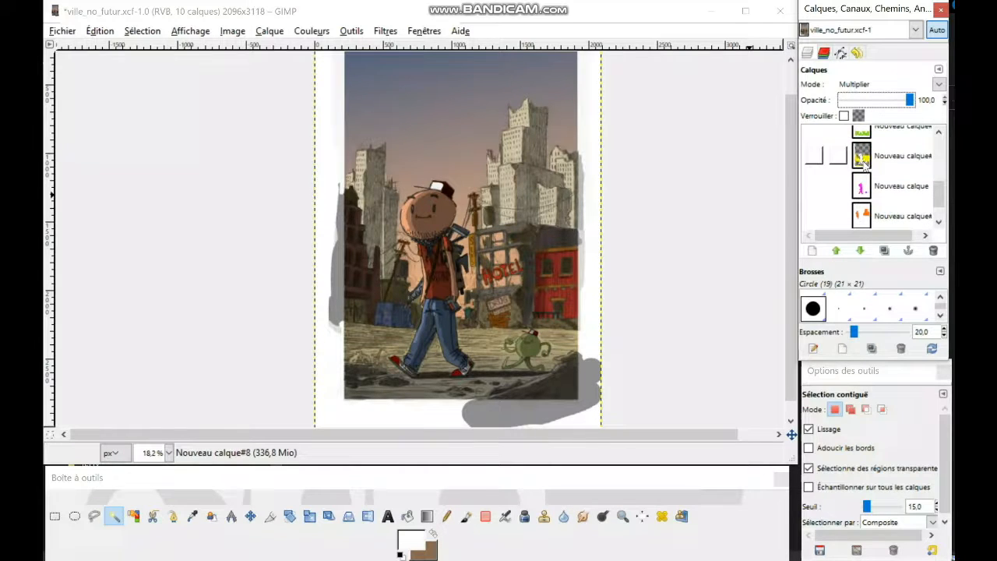
click(863, 162)
click(814, 156)
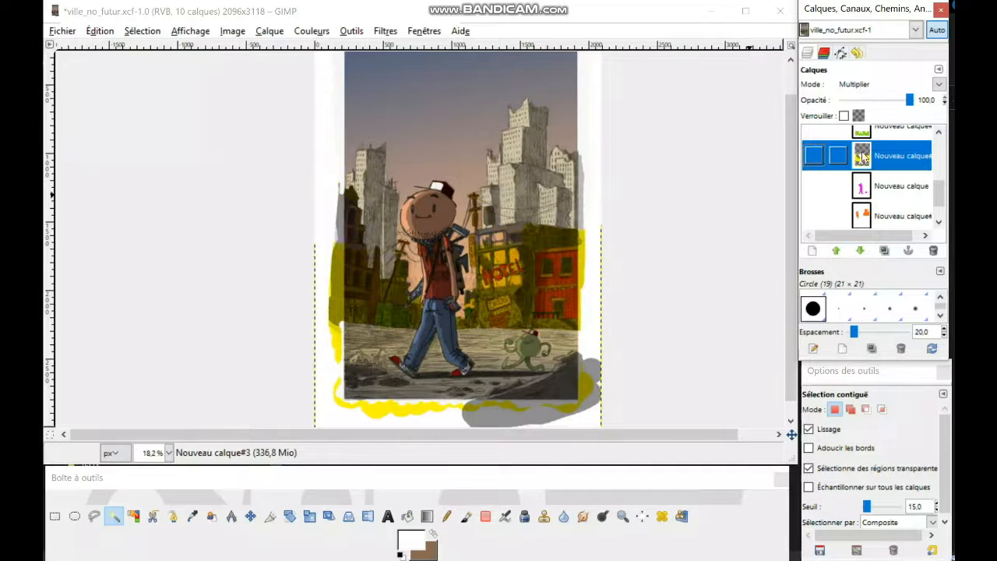
click(814, 156)
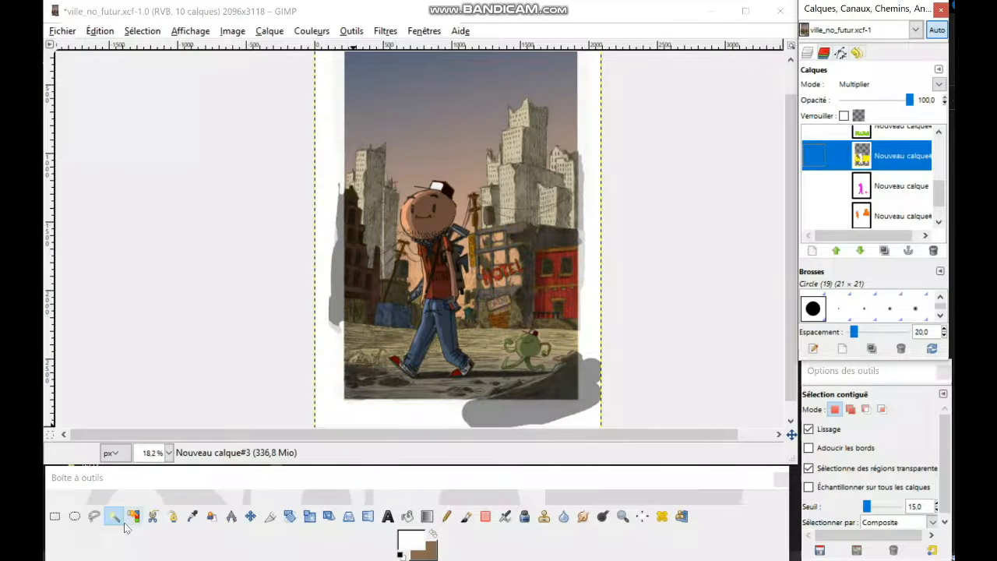
click(533, 293)
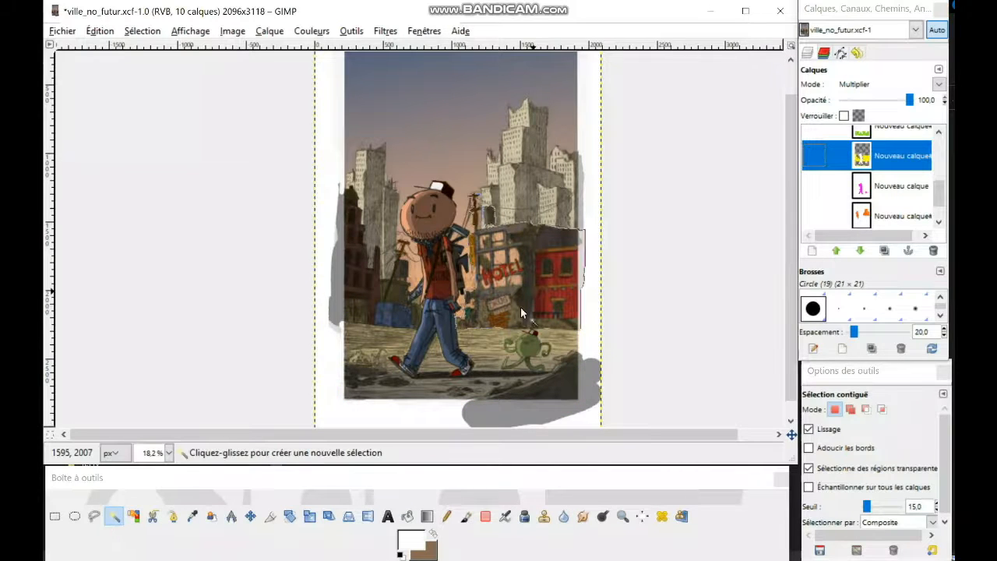
shift+click(373, 296)
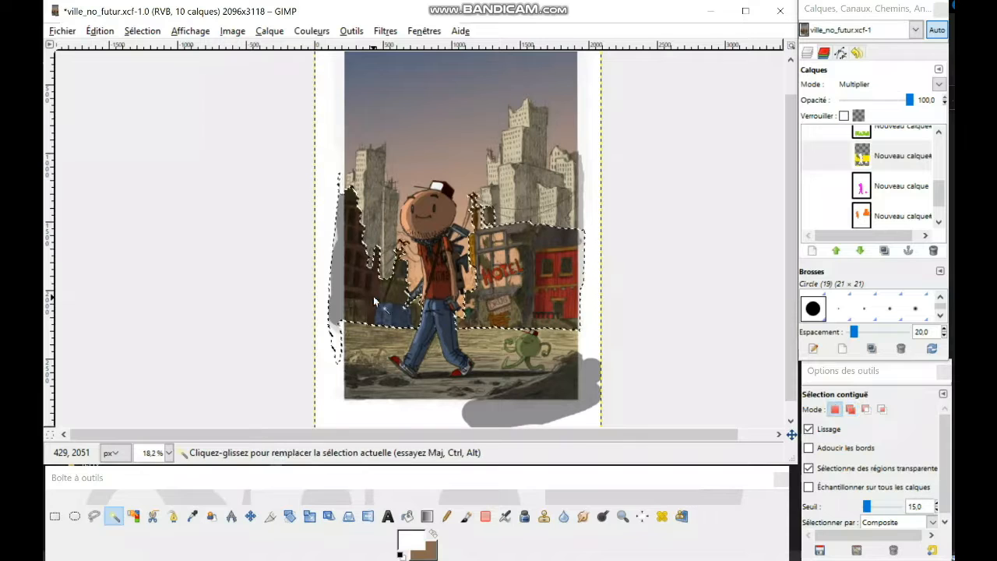
scroll(452, 296, up, 2)
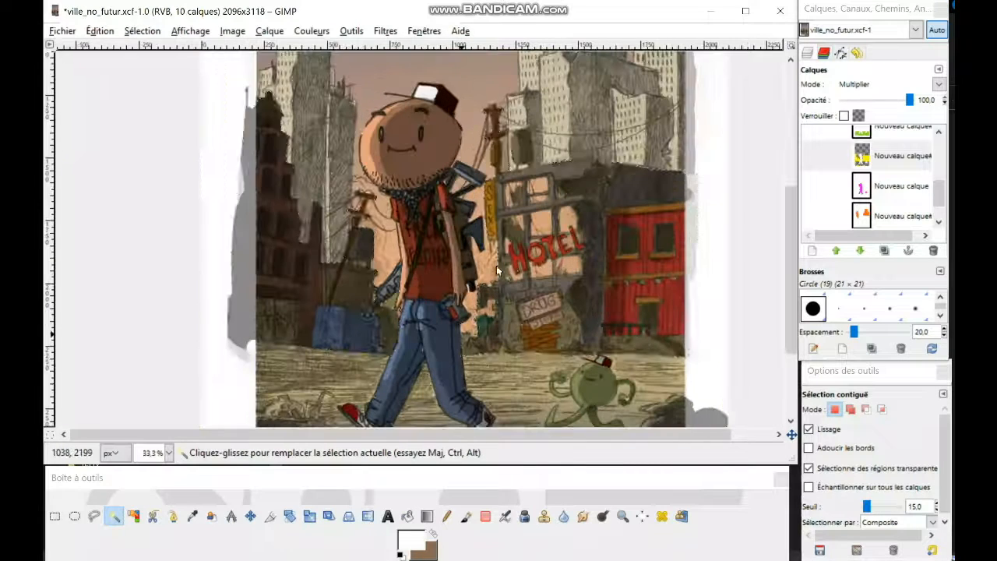
scroll(374, 328, up, 2)
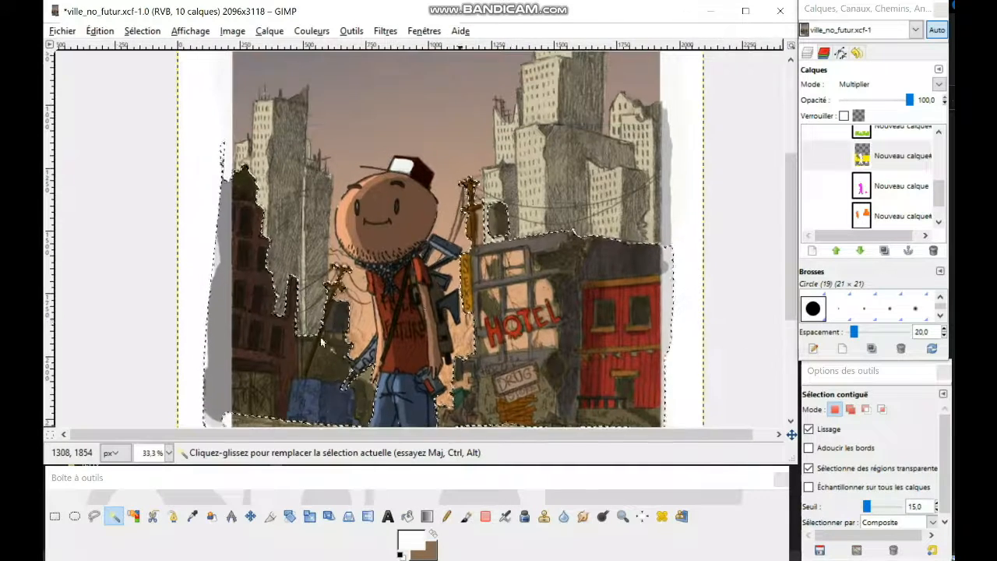
scroll(388, 348, down, 2)
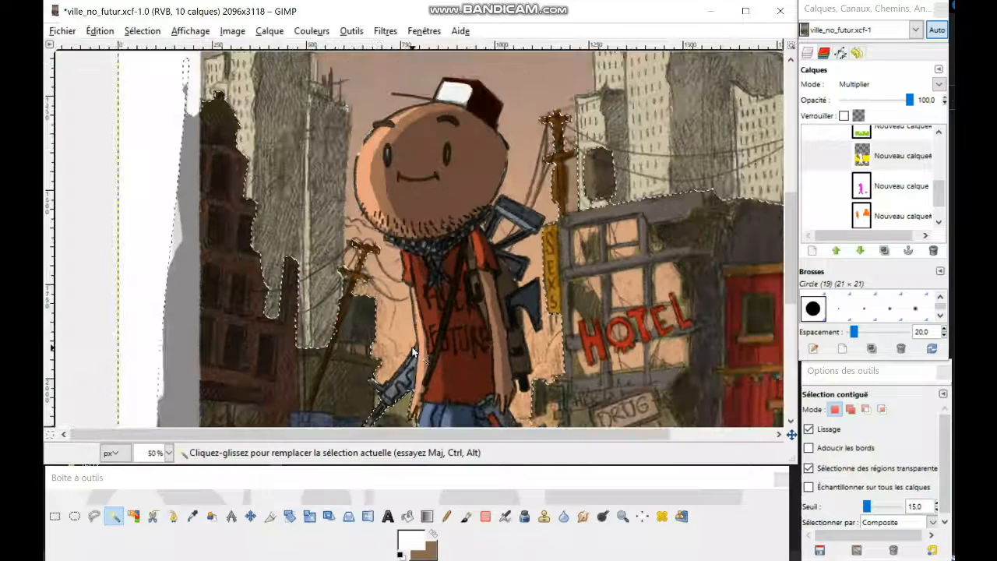
scroll(479, 320, down, 1)
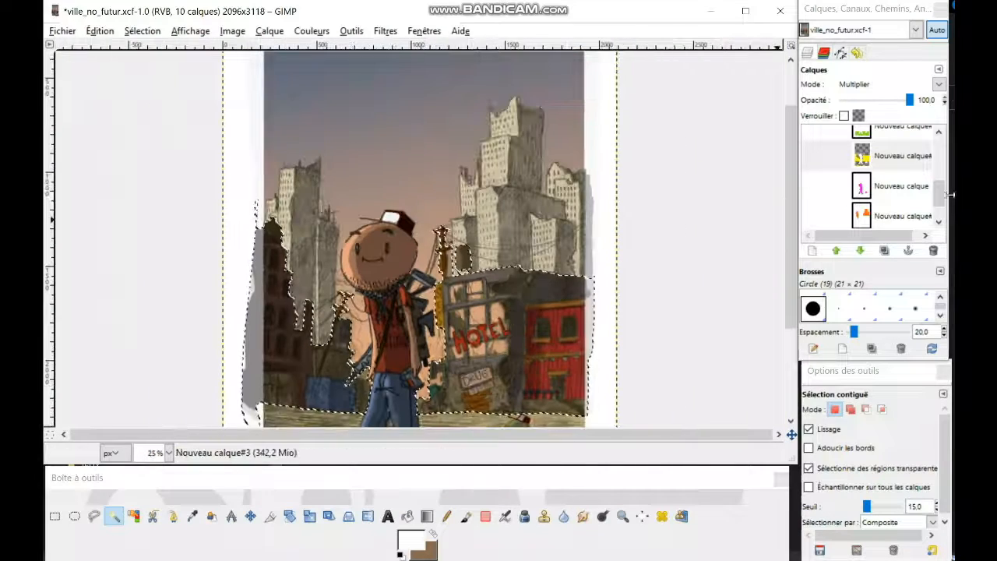
Cut the selected foreground buildings out of the background colour layer beneath the top shadow layer
drag(939, 191, 941, 149)
click(864, 175)
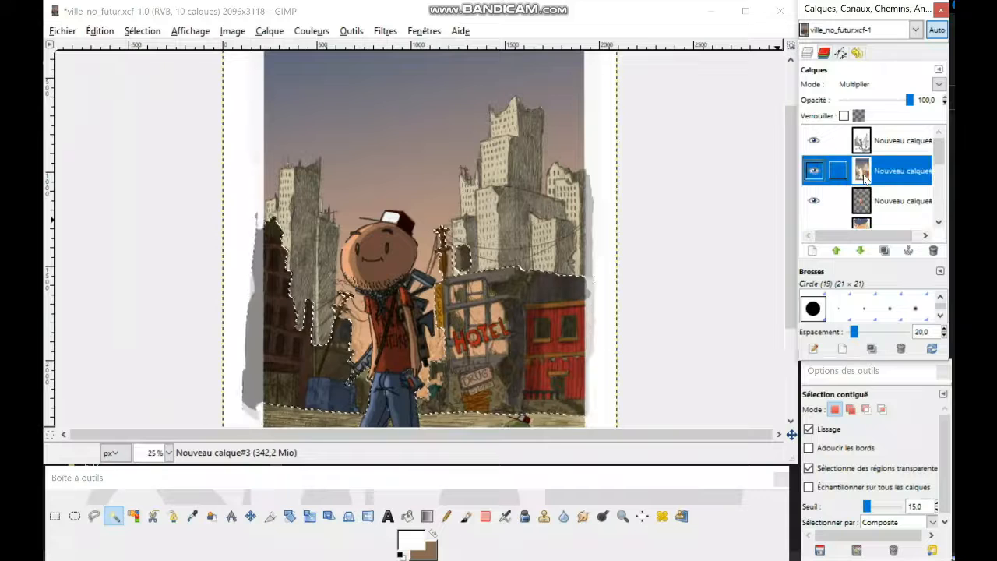
key(ctrl+x)
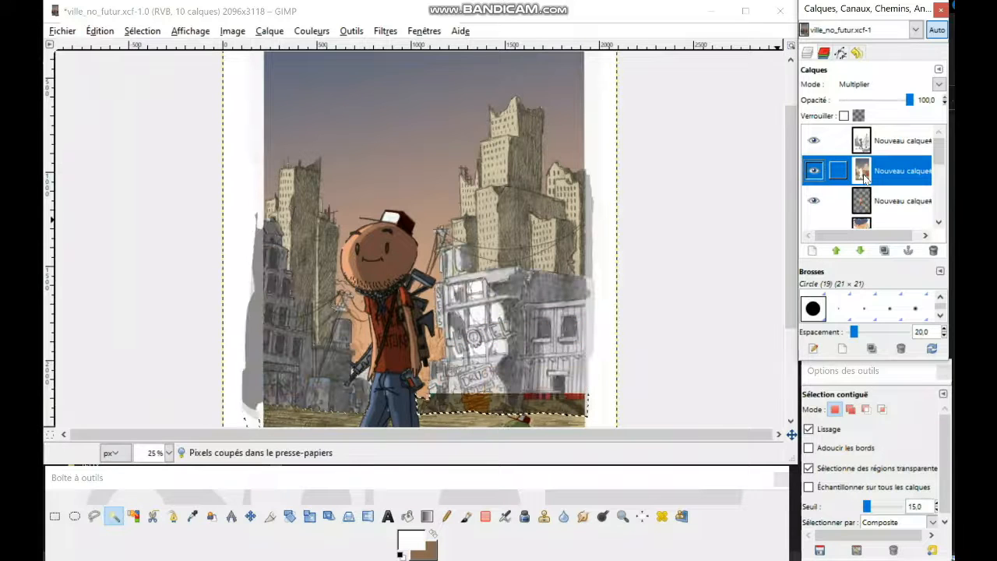
Create a new white-filled layer of 2096 × 3118 px directly above the yellow flat layer
key(ctrl+shift+n)
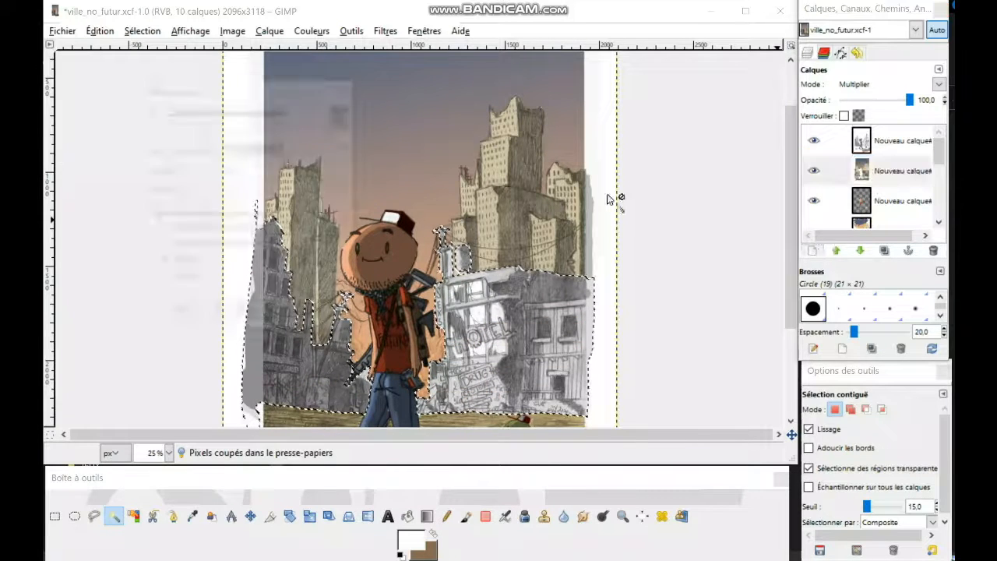
drag(939, 150, 935, 196)
click(882, 171)
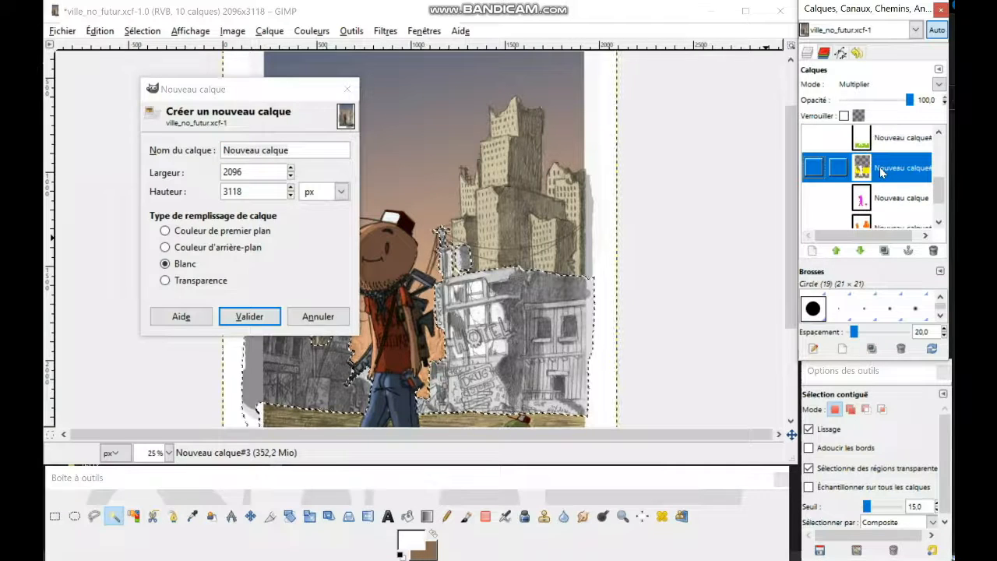
drag(943, 190, 946, 146)
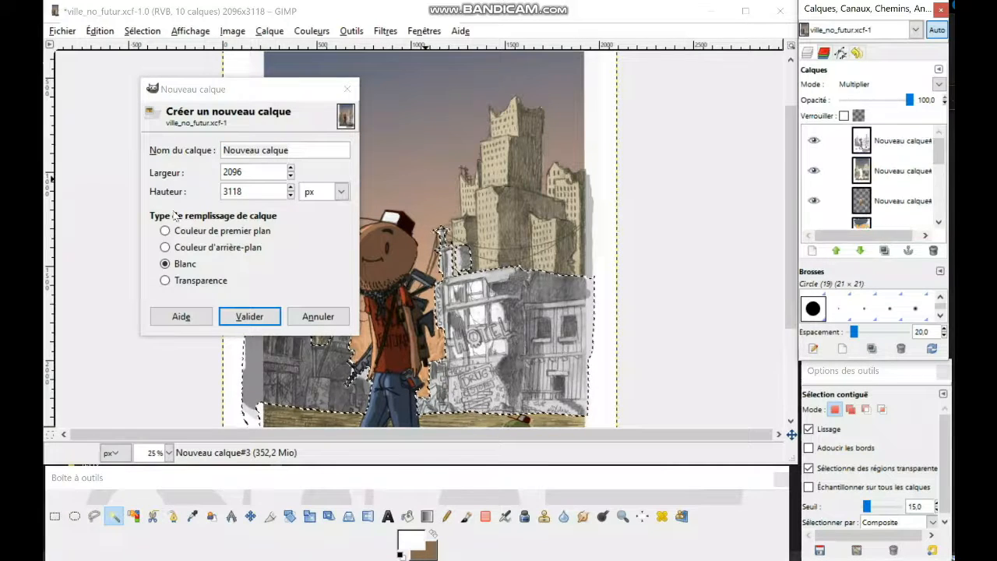
click(246, 320)
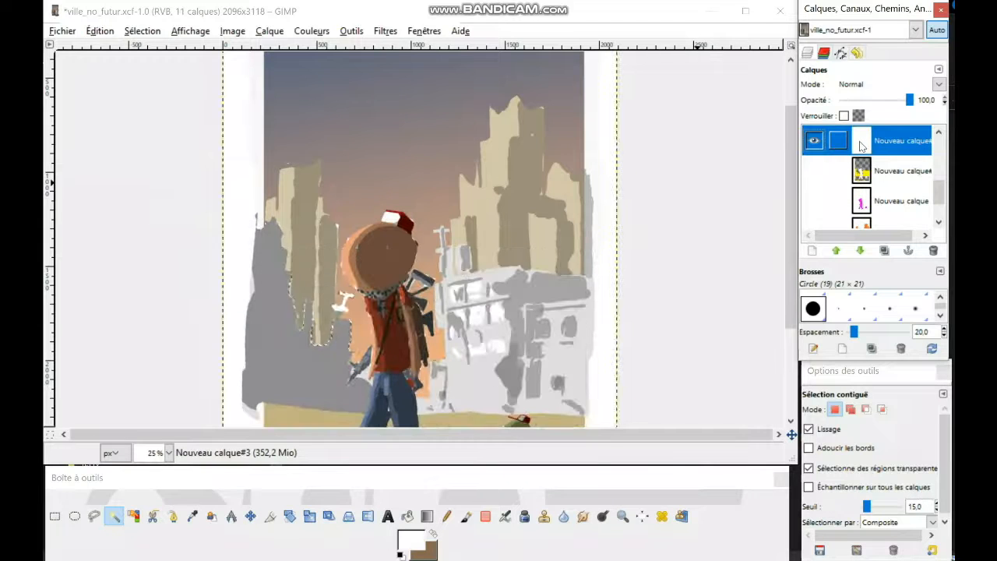
Paste the cut buildings, anchor them onto the new layer, and set that layer's blend mode to Multiplier
key(ctrl+v)
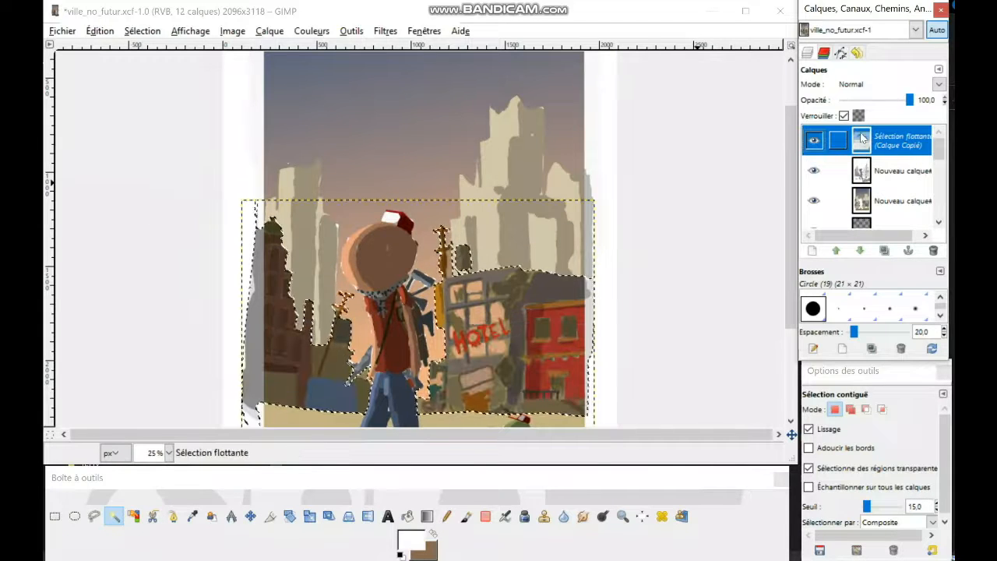
right_click(864, 138)
click(770, 213)
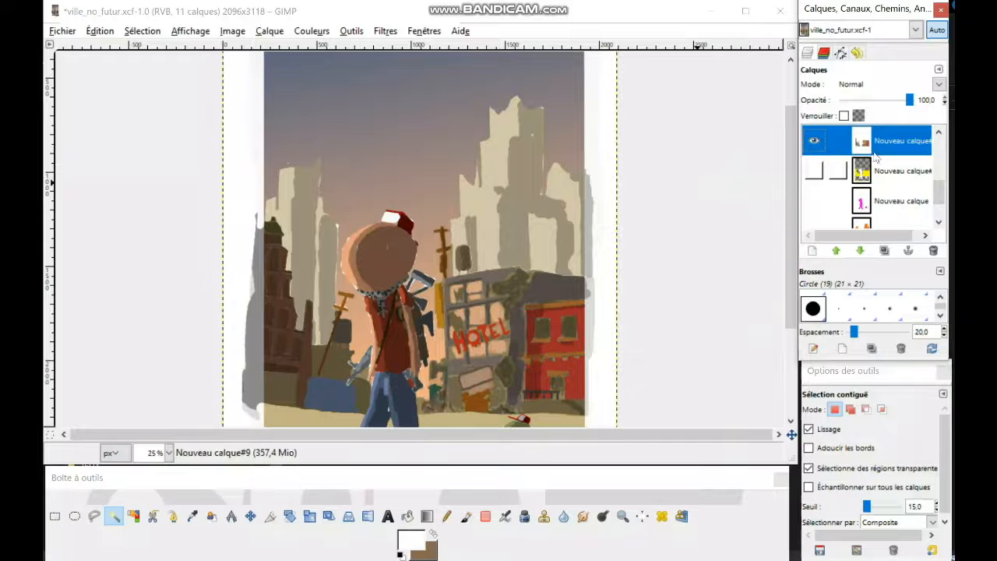
click(939, 84)
click(849, 136)
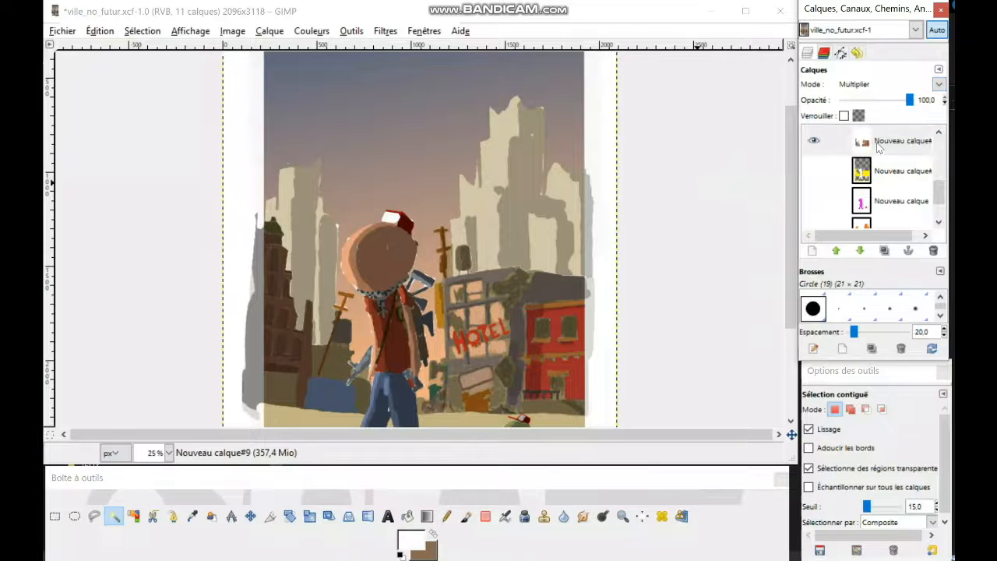
Try to move the foreground building layer higher in the layer stack
scroll(820, 158, up, 2)
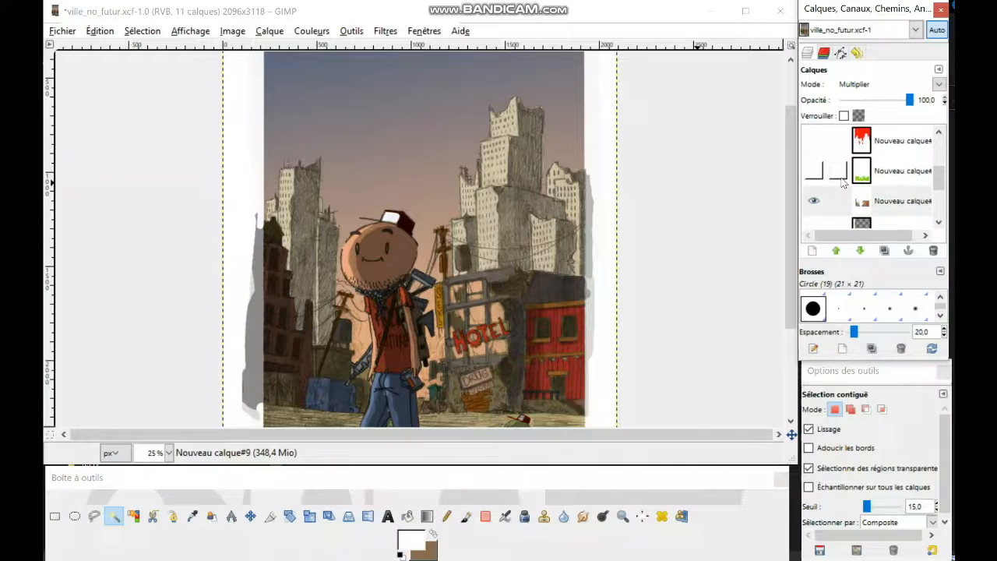
drag(865, 205, 867, 137)
scroll(874, 183, up, 2)
scroll(876, 184, down, 2)
drag(869, 199, 864, 134)
right_click(857, 201)
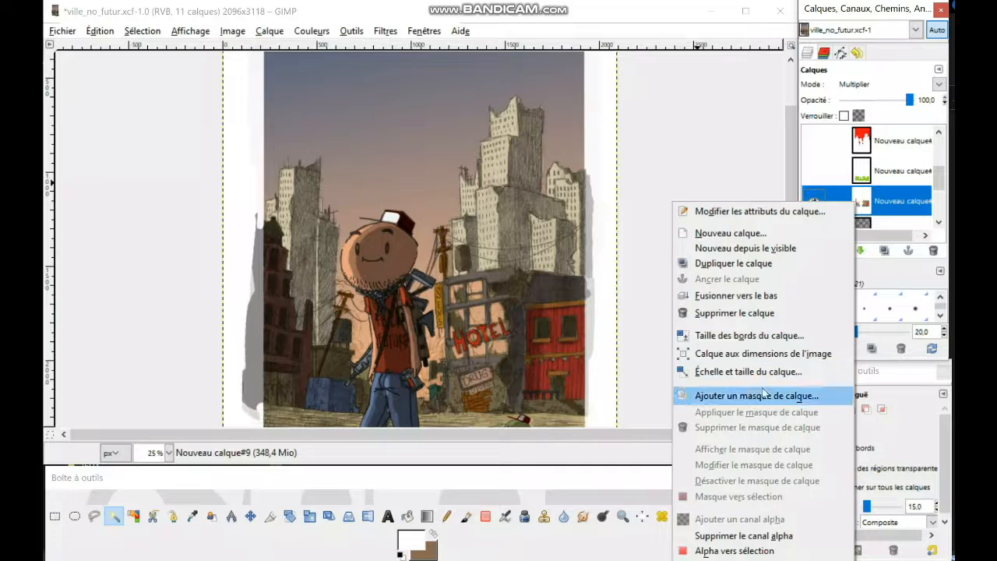
click(941, 181)
Check the separation of the buildings by toggling the background colour layer's visibility off and on
drag(939, 182, 935, 143)
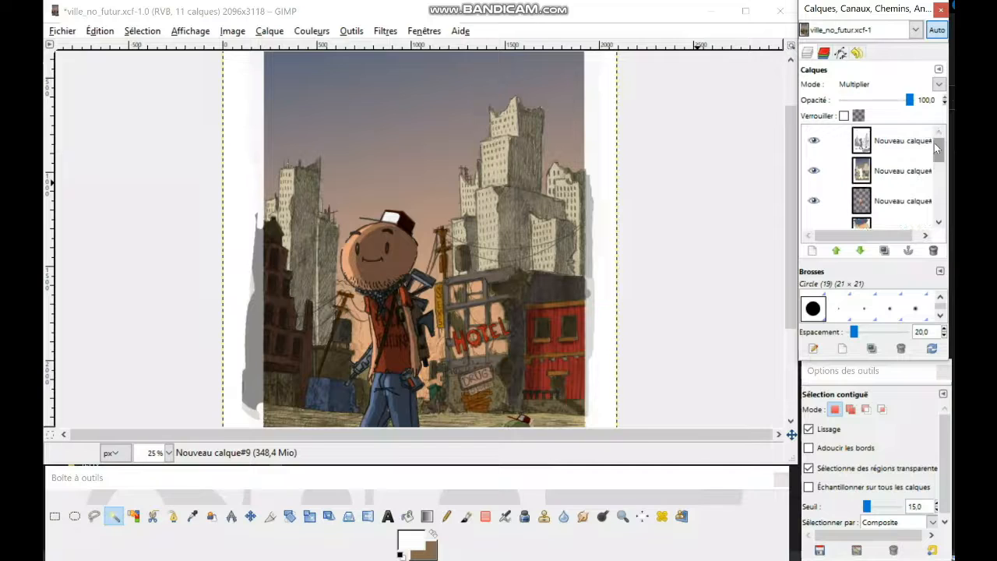
click(817, 174)
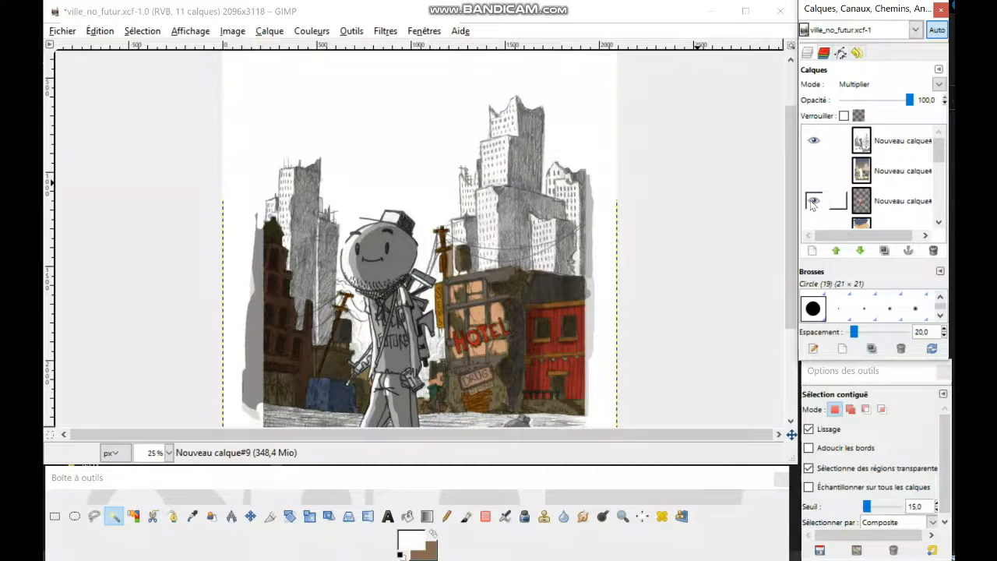
click(822, 174)
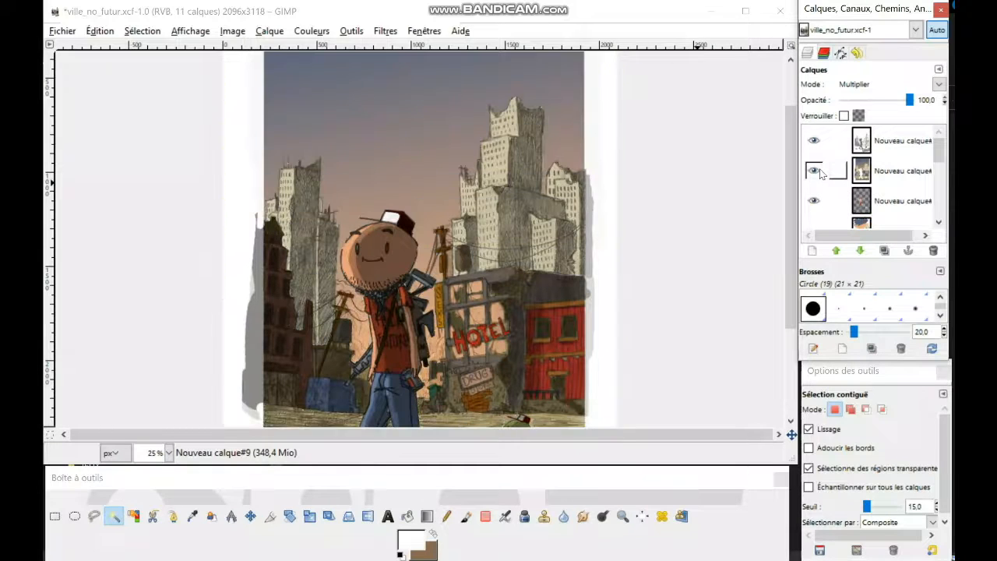
click(822, 173)
click(821, 174)
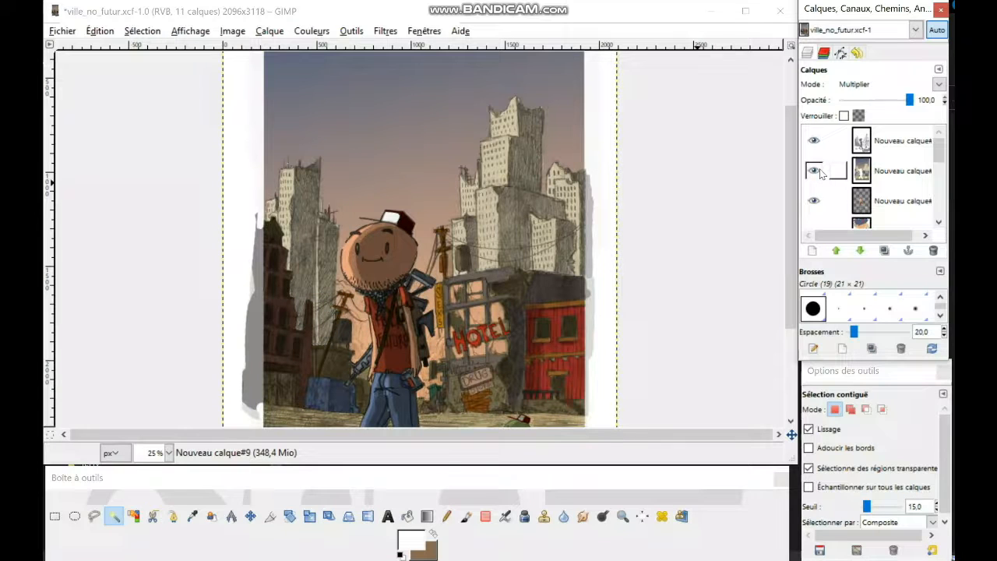
Try opacities of 64 and 48.3 on the background colour layer, toggling its visibility, and restore the opacity to 100
click(863, 178)
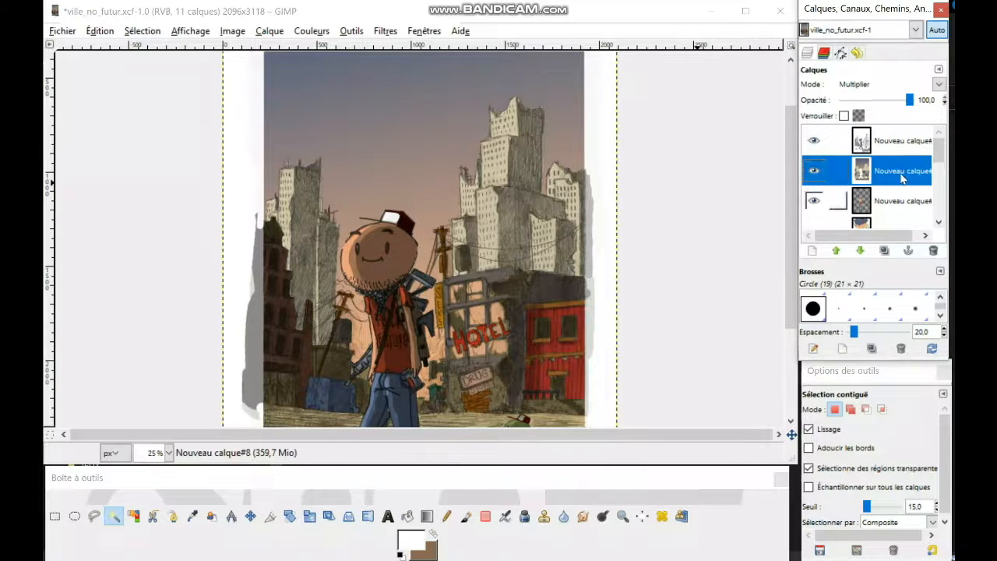
scroll(902, 180, down, 5)
scroll(896, 199, up, 1)
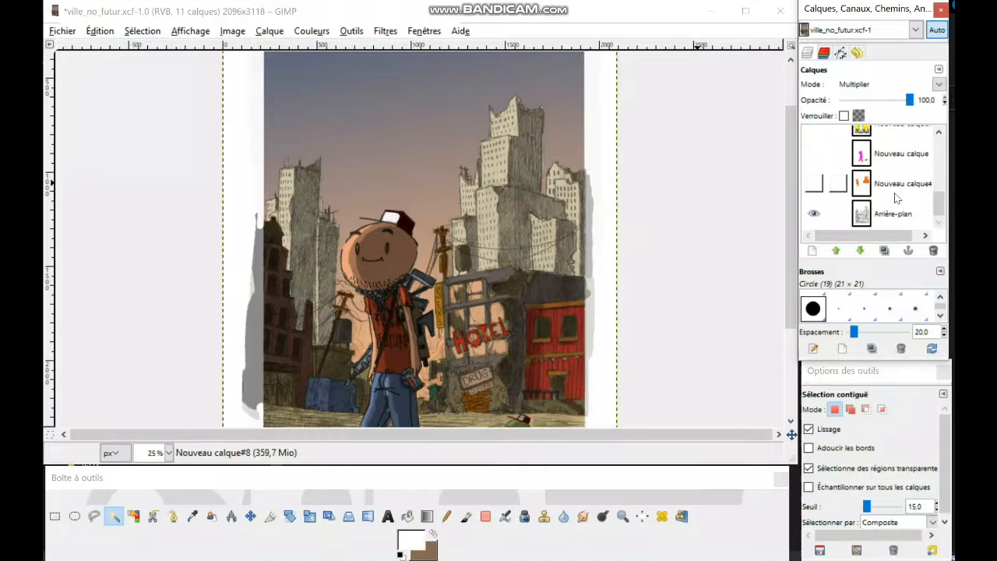
scroll(896, 199, up, 5)
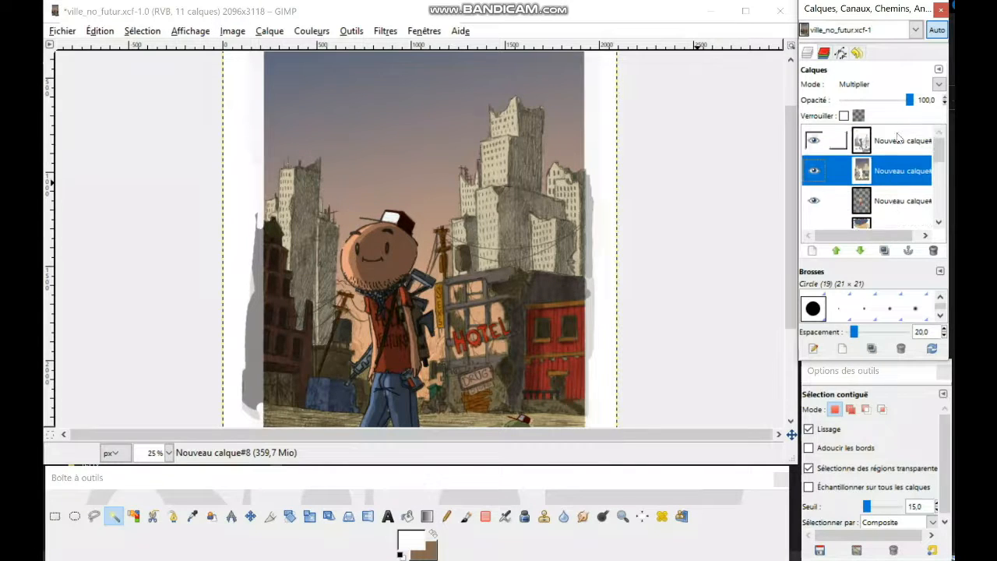
drag(915, 103, 886, 111)
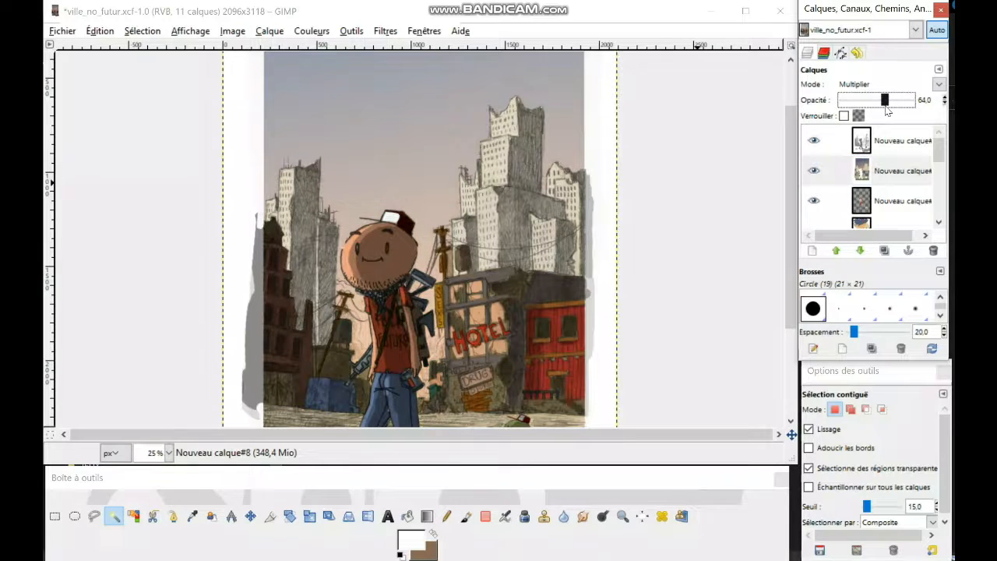
click(815, 171)
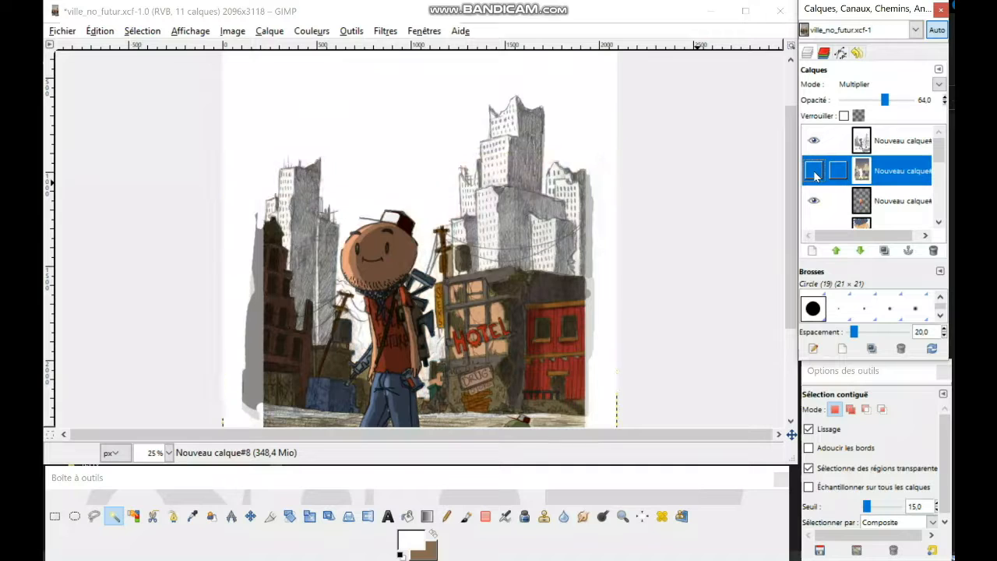
click(815, 173)
drag(886, 100, 878, 107)
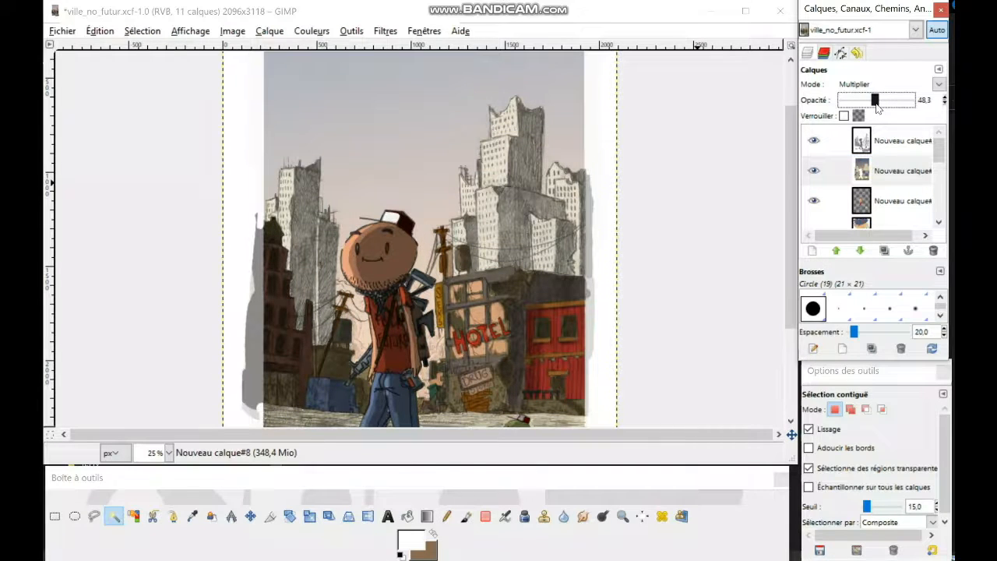
drag(505, 211, 560, 204)
scroll(508, 267, down, 1)
drag(876, 101, 940, 103)
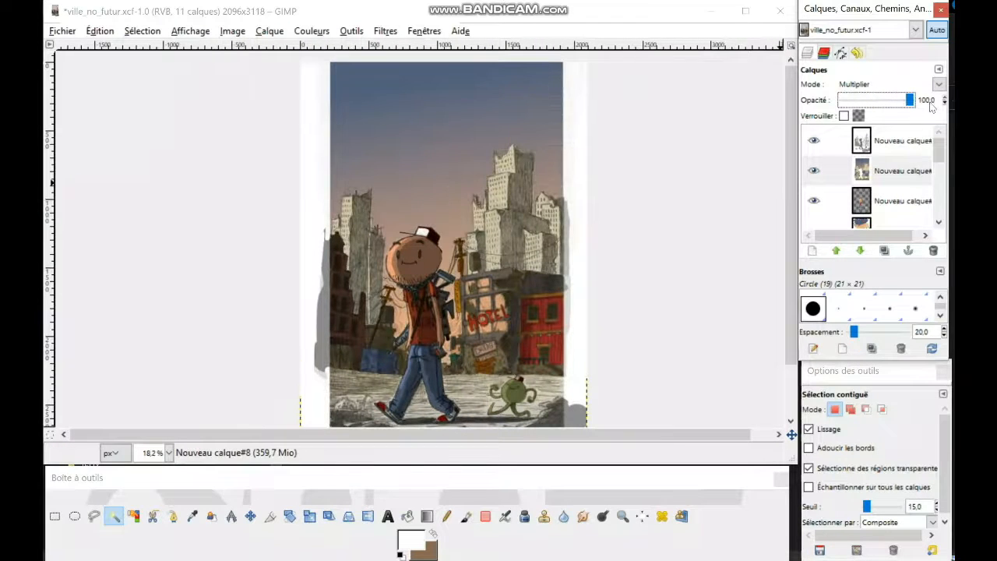
On the orange flat layer, select the distant skyscraper areas on both sides of the man by contiguous colour
click(872, 177)
drag(941, 163, 946, 221)
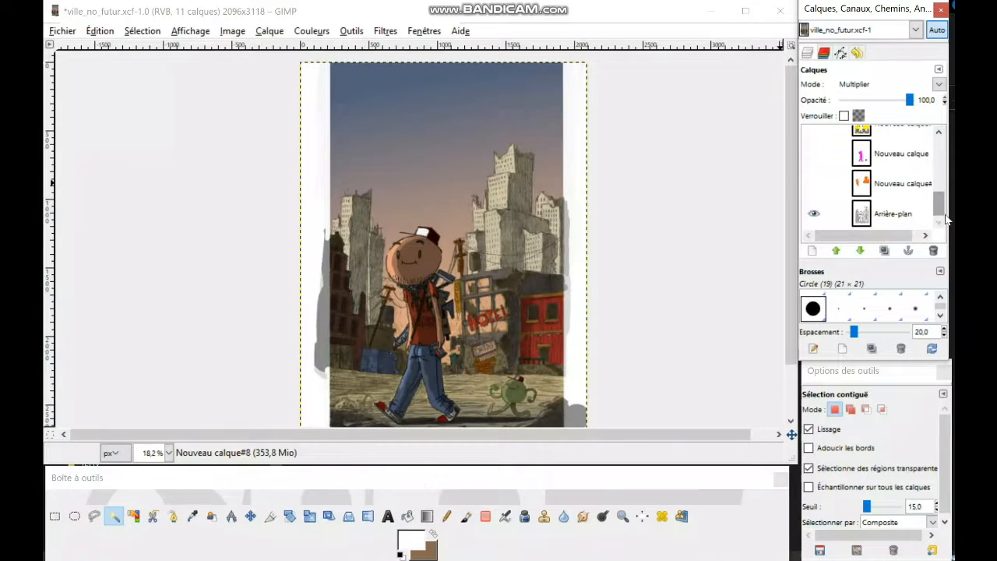
click(813, 185)
click(834, 184)
click(114, 517)
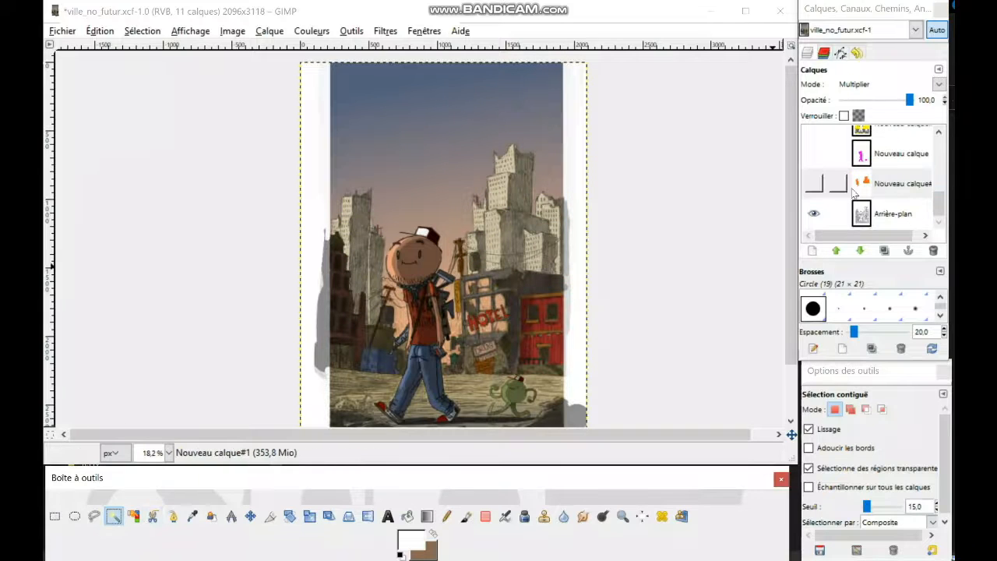
click(500, 221)
shift+click(360, 268)
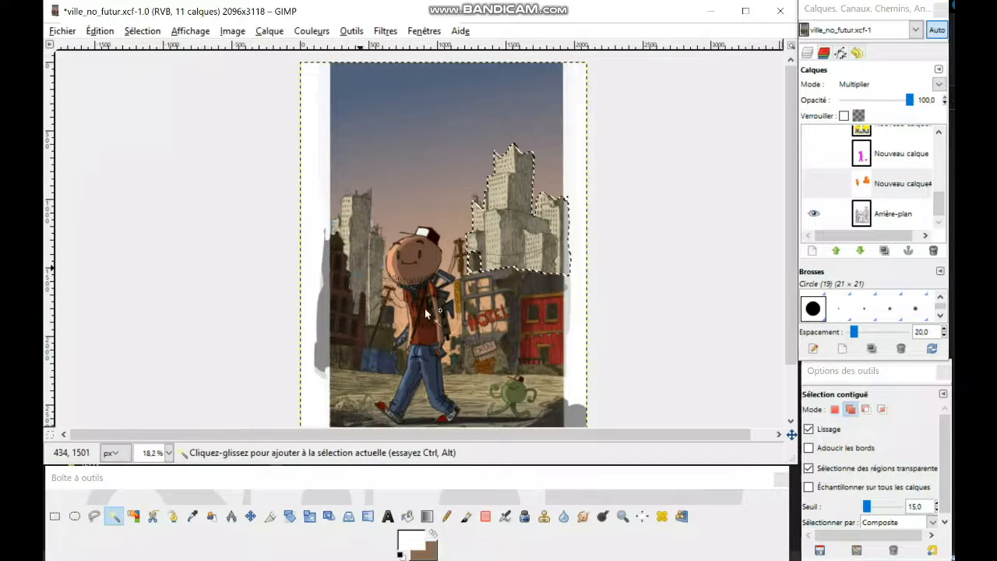
drag(439, 300, 501, 277)
scroll(503, 277, up, 2)
scroll(527, 267, up, 2)
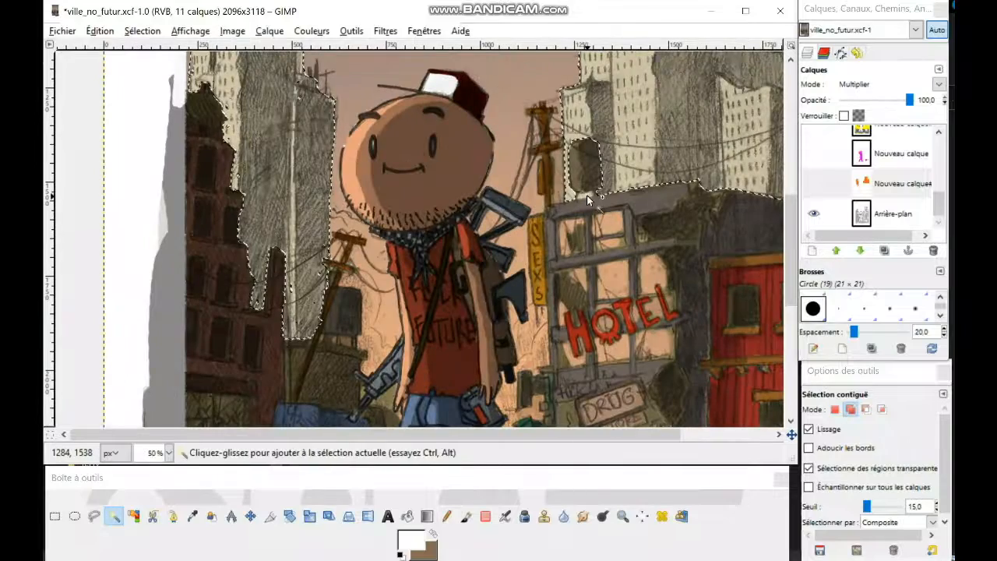
Add a new layer directly above the orange flat layer, keeping the distant skyscrapers selected
drag(649, 197, 618, 249)
drag(514, 281, 554, 133)
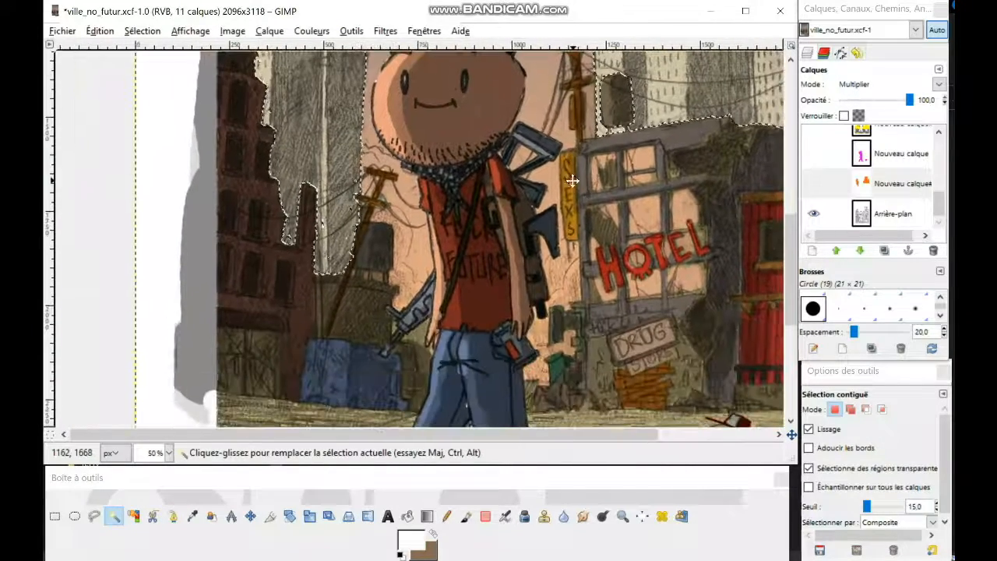
scroll(580, 230, down, 2)
drag(550, 208, 549, 237)
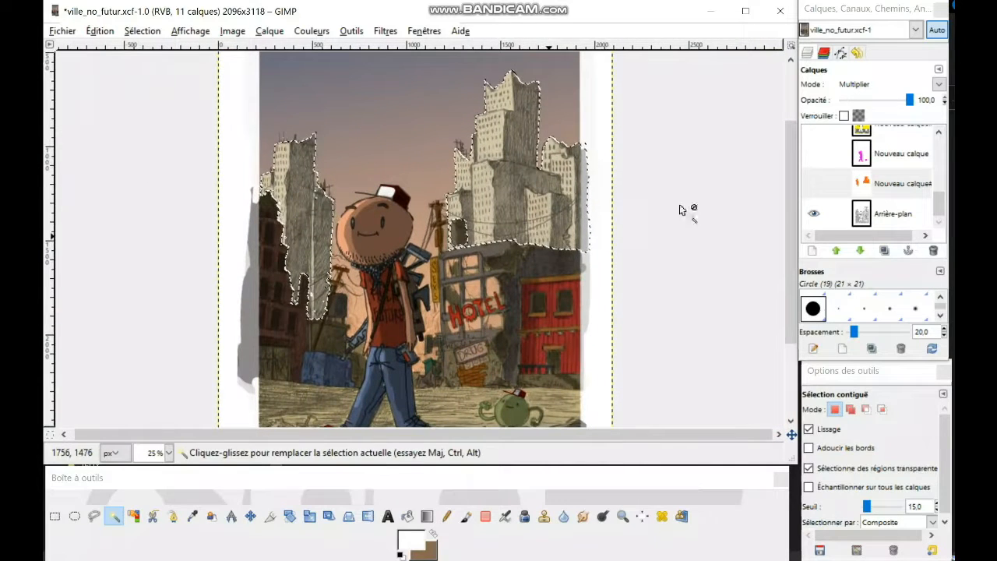
click(812, 250)
click(268, 335)
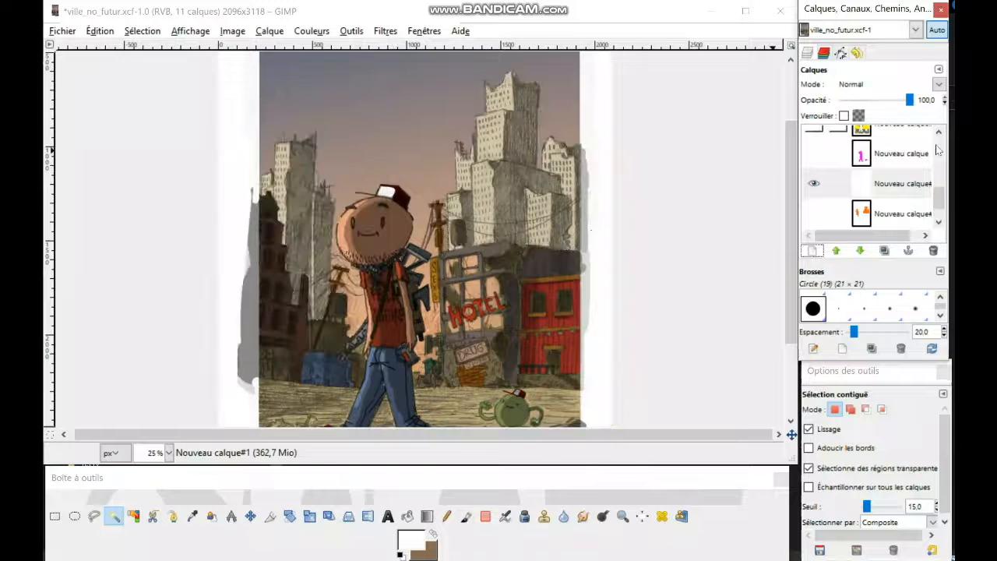
Try to paste the clipboard content into the new layer and anchor it, and undo both operations
right_click(863, 187)
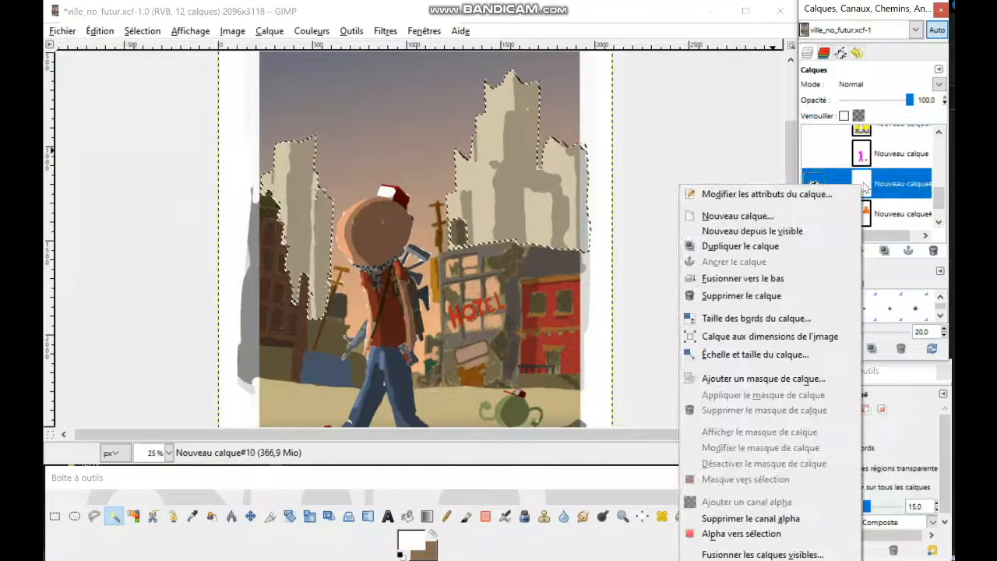
key(Escape)
key(ctrl+v)
right_click(863, 142)
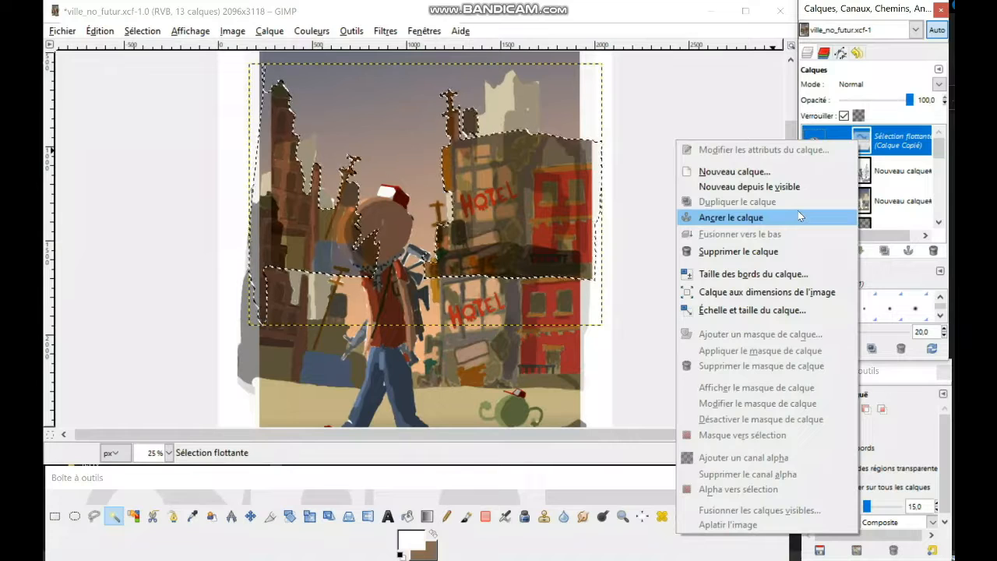
click(646, 12)
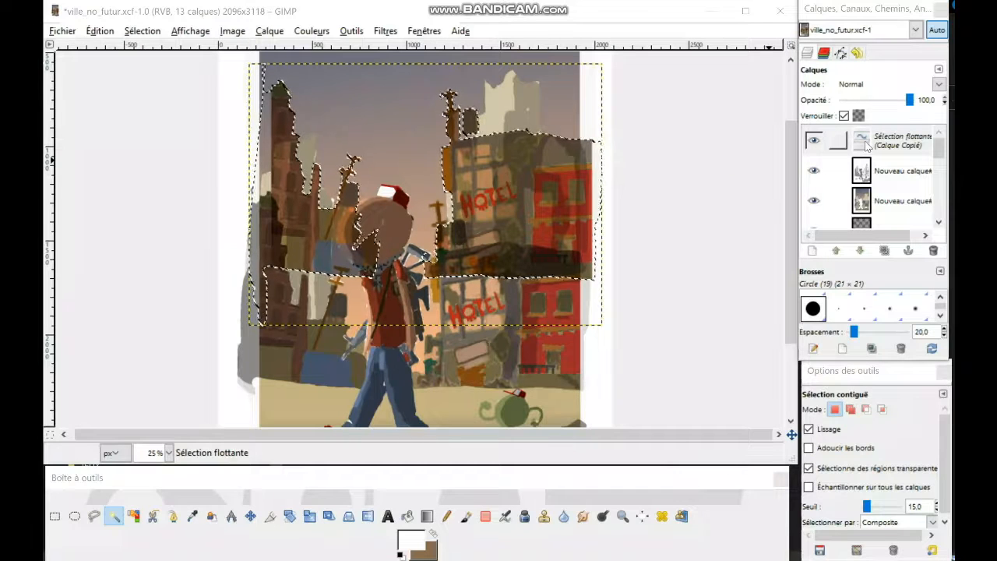
right_click(867, 145)
click(785, 220)
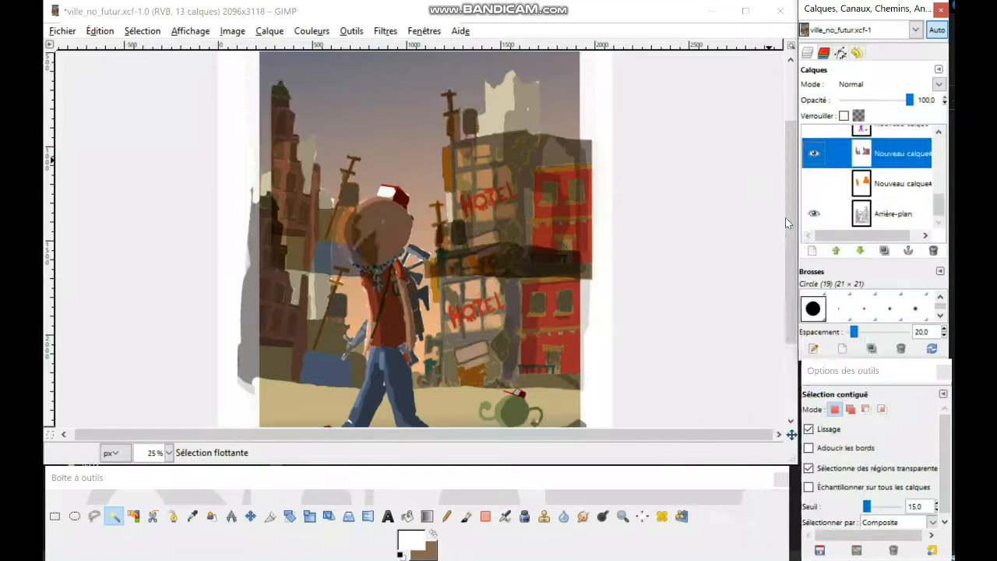
key(ctrl+z)
key(ctrl+z)
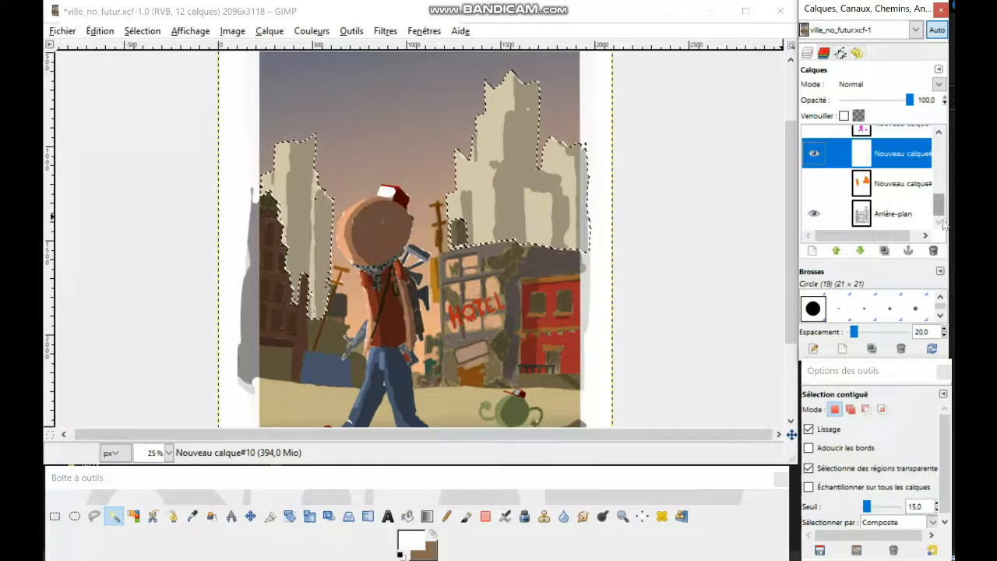
Cut the selected skyscrapers from the background colour layer, second in the stack, and paste and anchor them on the new layer
drag(942, 194, 943, 152)
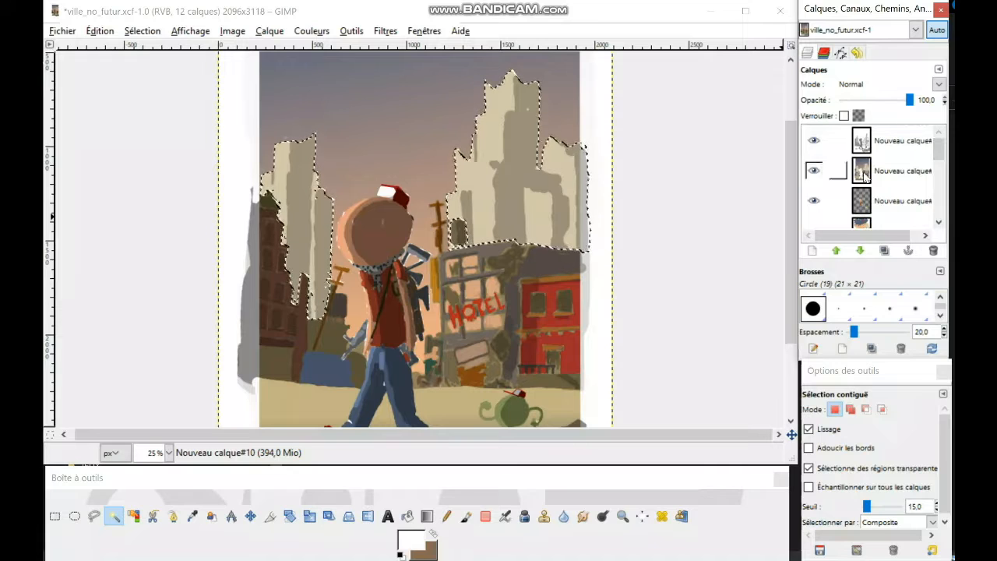
mouse_move(945, 160)
mouse_down()
mouse_move(949, 212)
mouse_move(952, 155)
mouse_up()
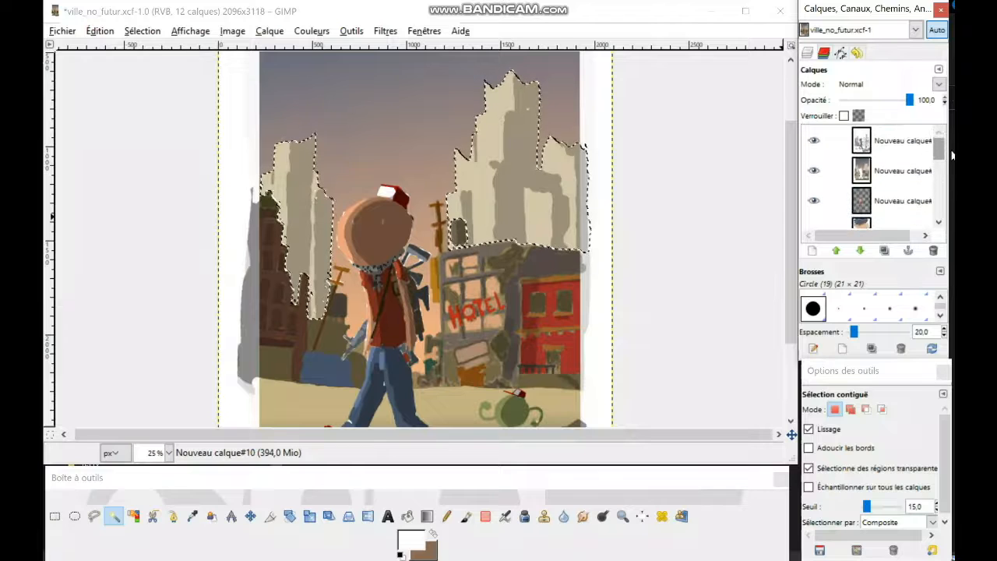
click(863, 175)
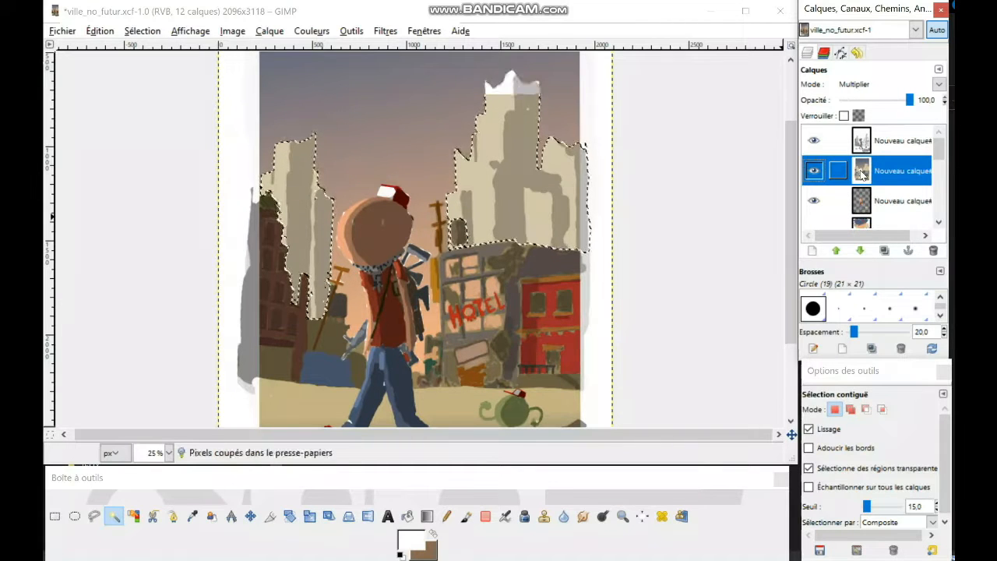
drag(945, 153, 948, 210)
right_click(852, 154)
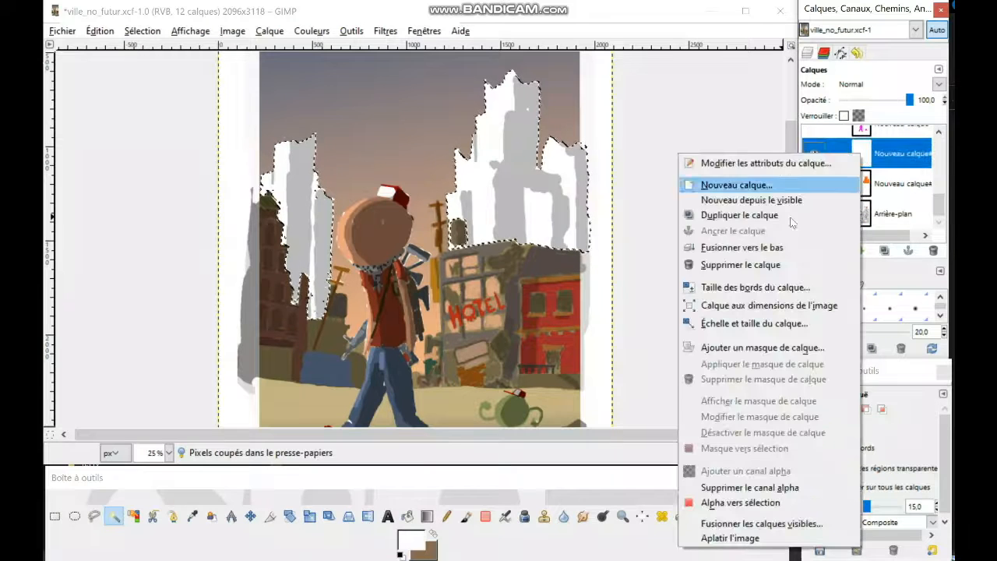
click(871, 155)
key(ctrl+v)
right_click(864, 149)
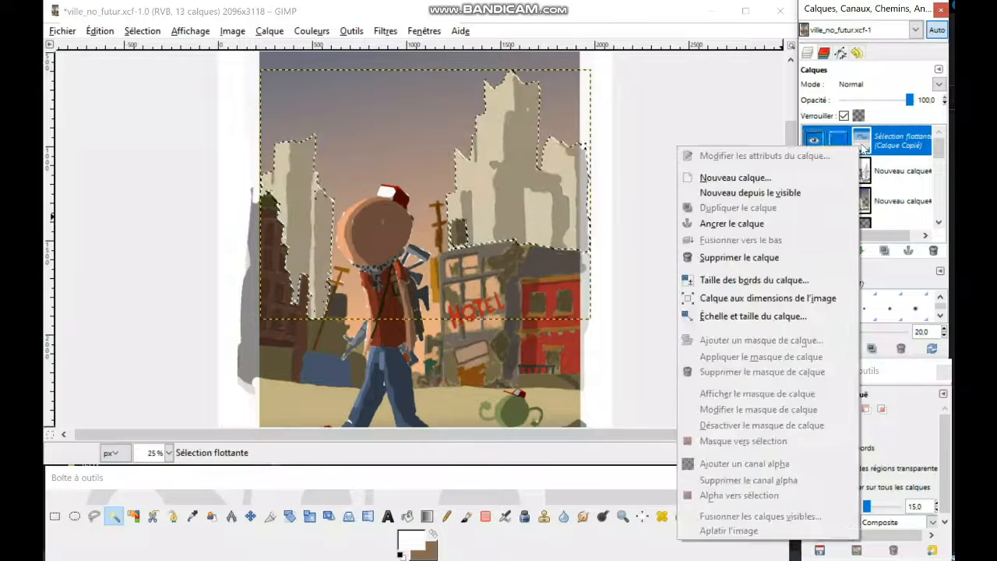
click(768, 226)
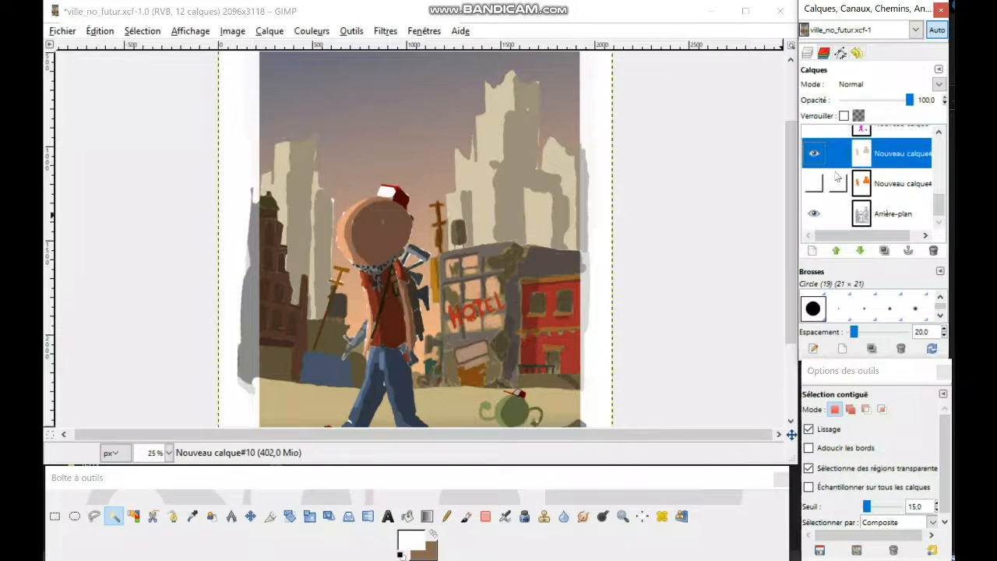
Set the distant skyscraper layer's blending mode to Multiplier and lower its opacity to 74.2
click(939, 85)
click(851, 134)
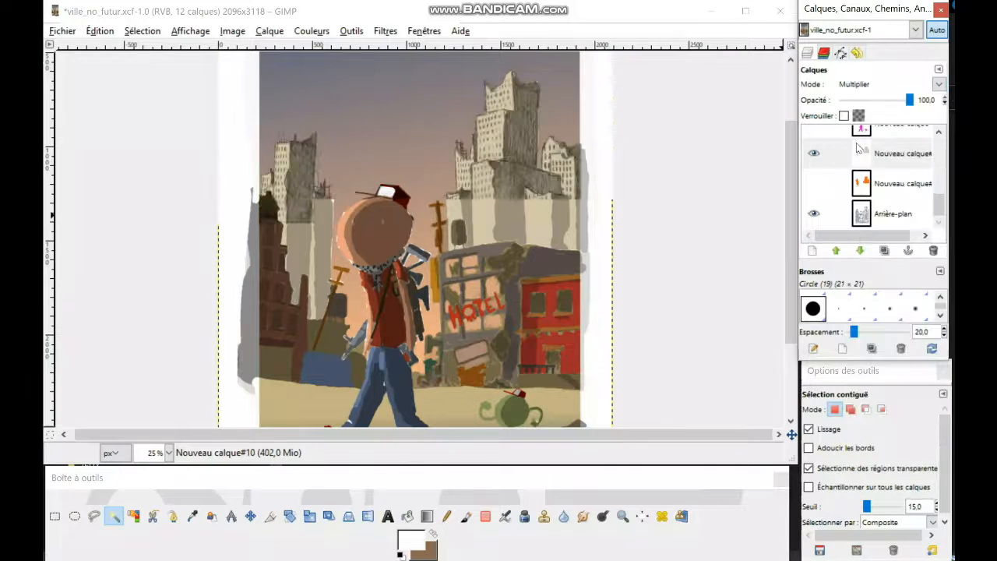
click(840, 158)
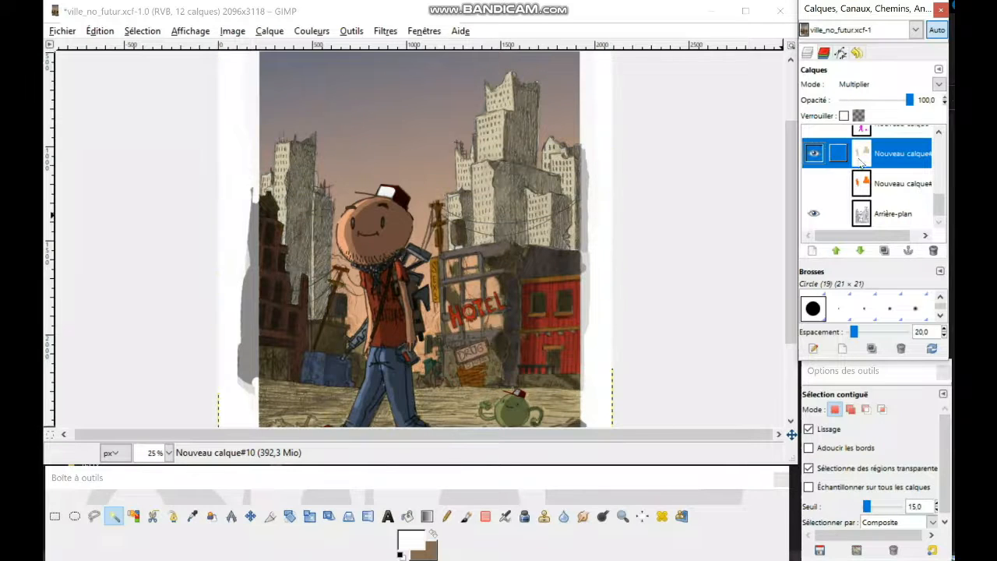
drag(910, 100, 907, 102)
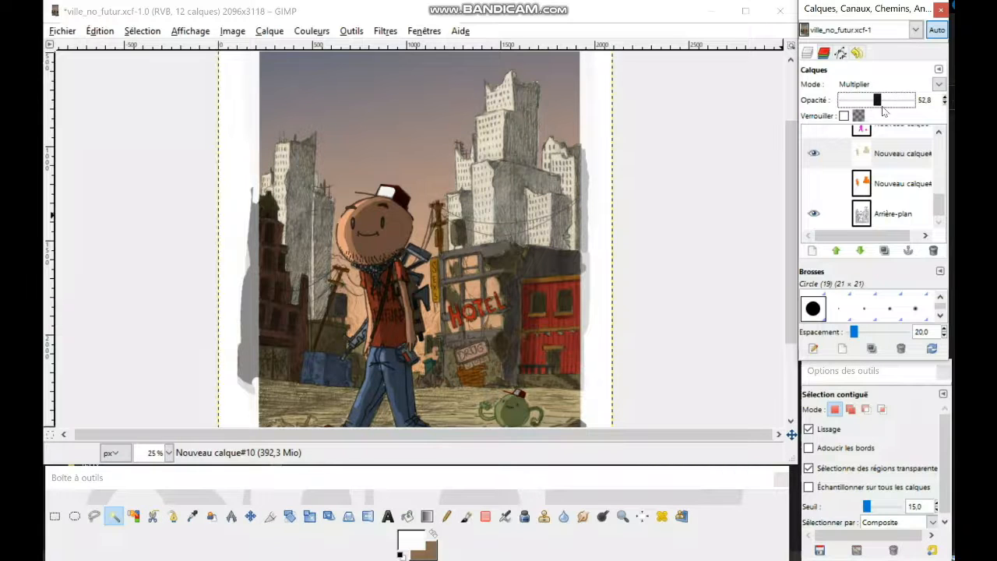
drag(899, 111, 893, 112)
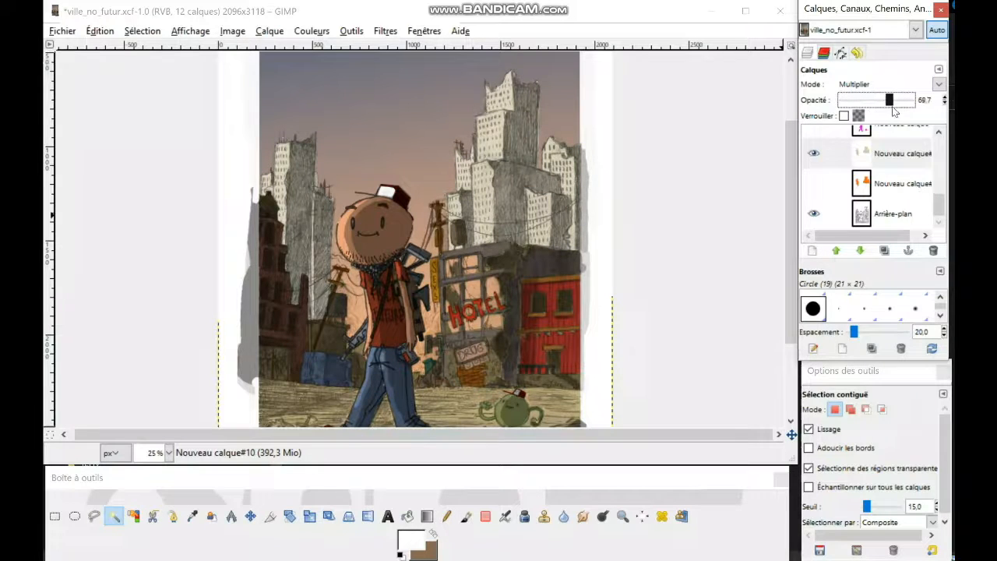
Lower the opacity of the topmost colour layer in the stack to 86.5
drag(934, 207, 945, 140)
click(894, 142)
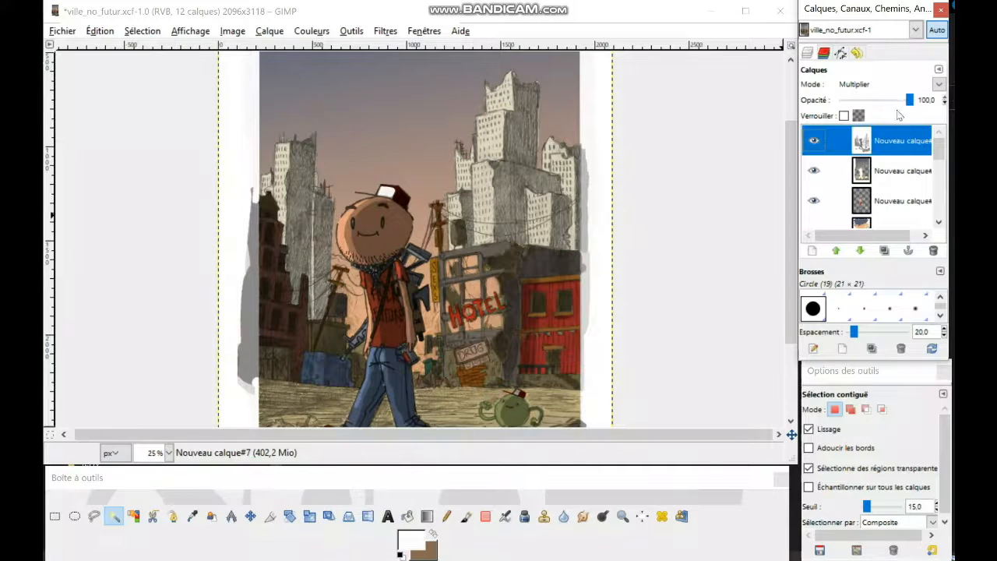
drag(908, 104, 894, 106)
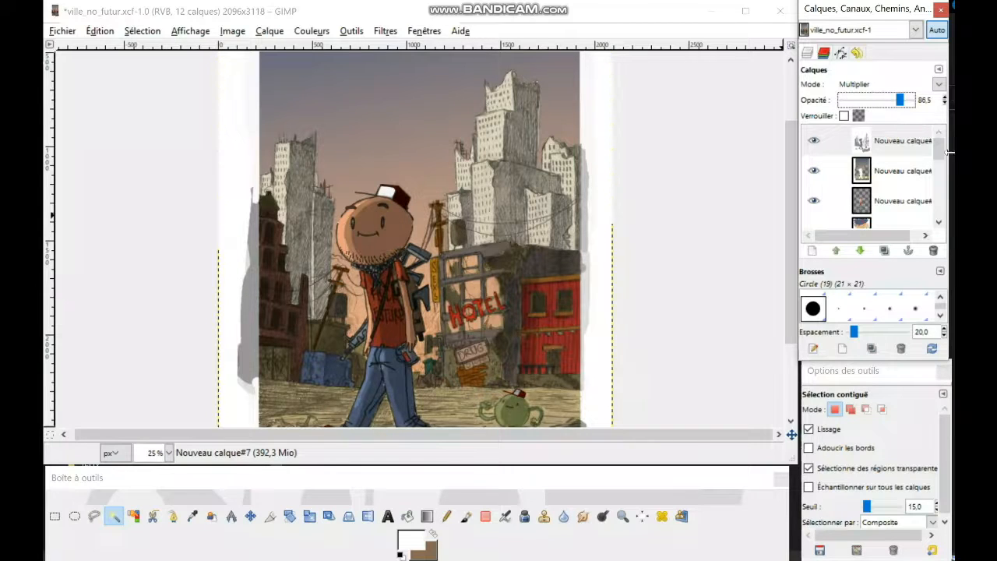
Check the separated sky by toggling the background colour layer's visibility off and on
click(865, 173)
click(814, 170)
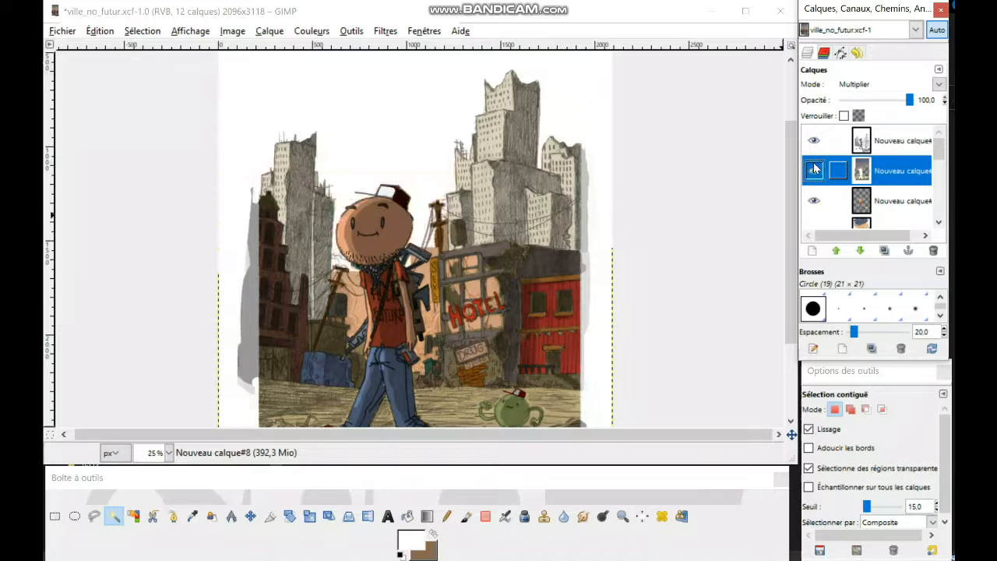
click(814, 170)
Lower the foreground building layer's opacity to about 82 and select the distant skyscraper layer
drag(943, 155, 943, 162)
scroll(892, 184, down, 4)
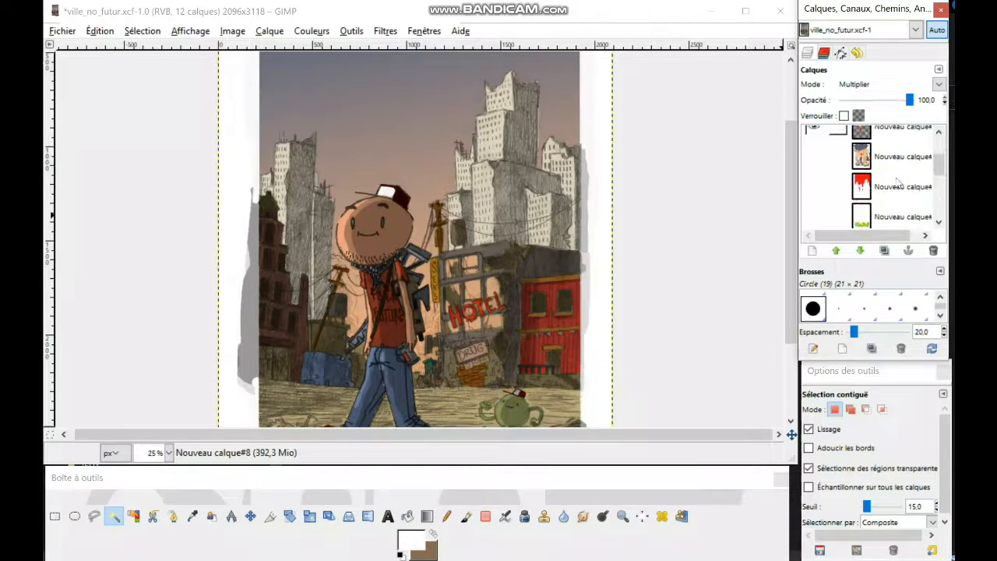
click(890, 160)
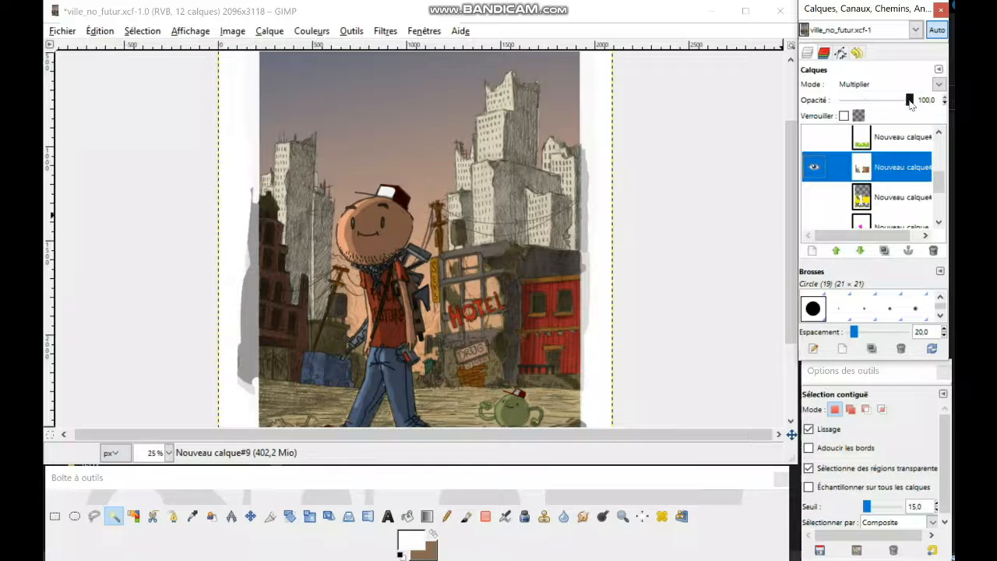
drag(911, 104, 900, 104)
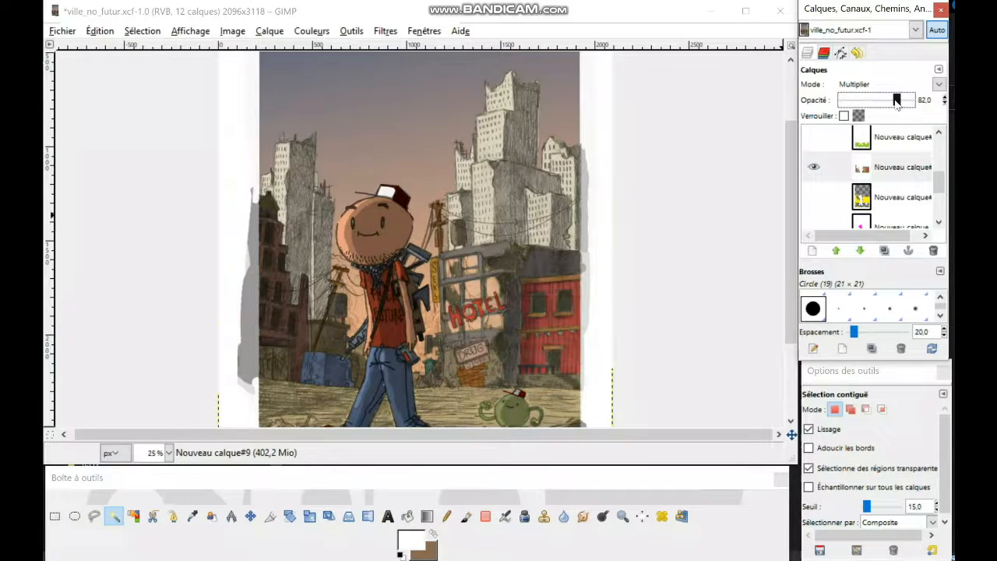
drag(944, 178, 943, 204)
click(862, 156)
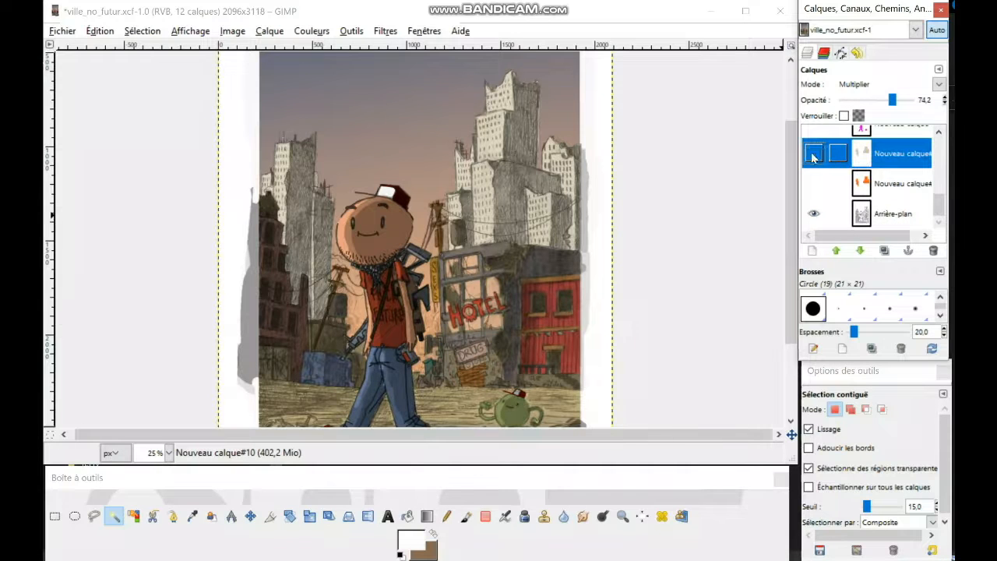
Show the yellow flat layer and select its building areas on both sides of the man by contiguous colour
drag(939, 200, 938, 180)
click(863, 183)
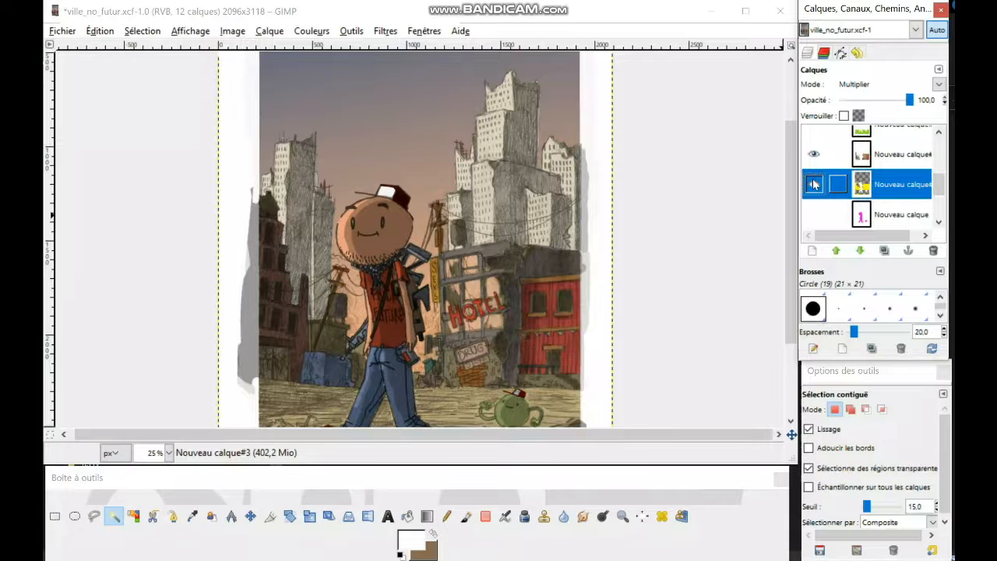
click(813, 184)
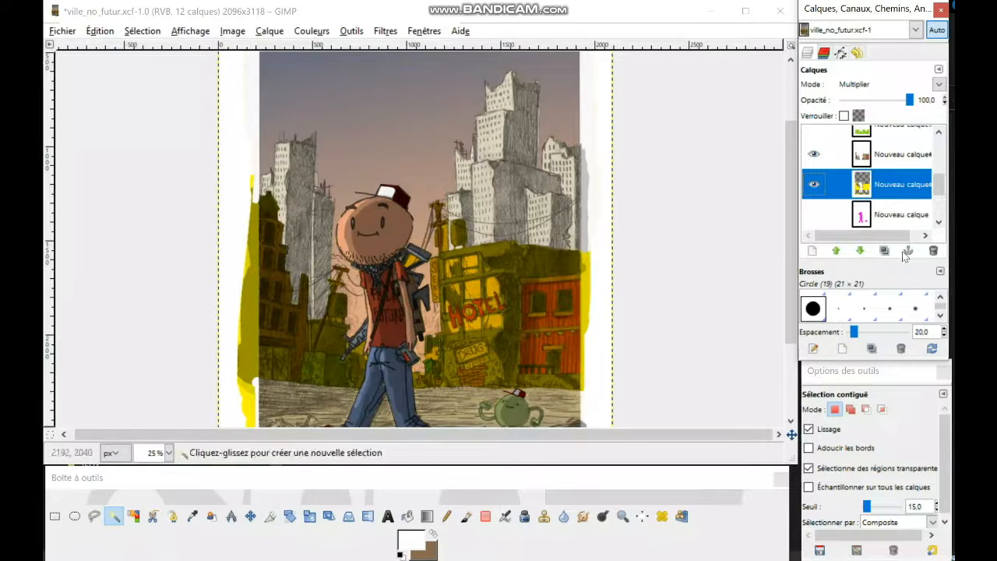
click(515, 352)
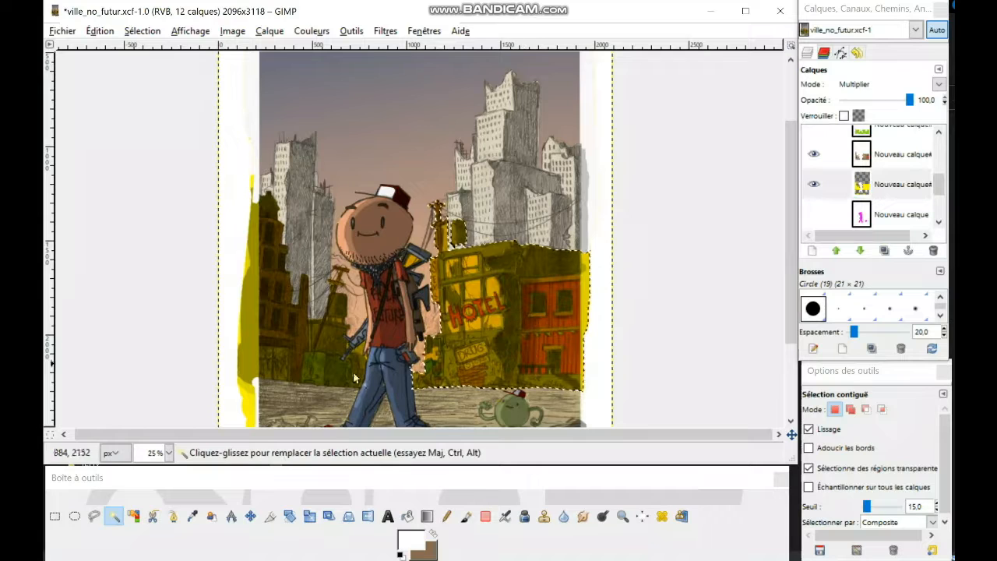
shift+click(298, 360)
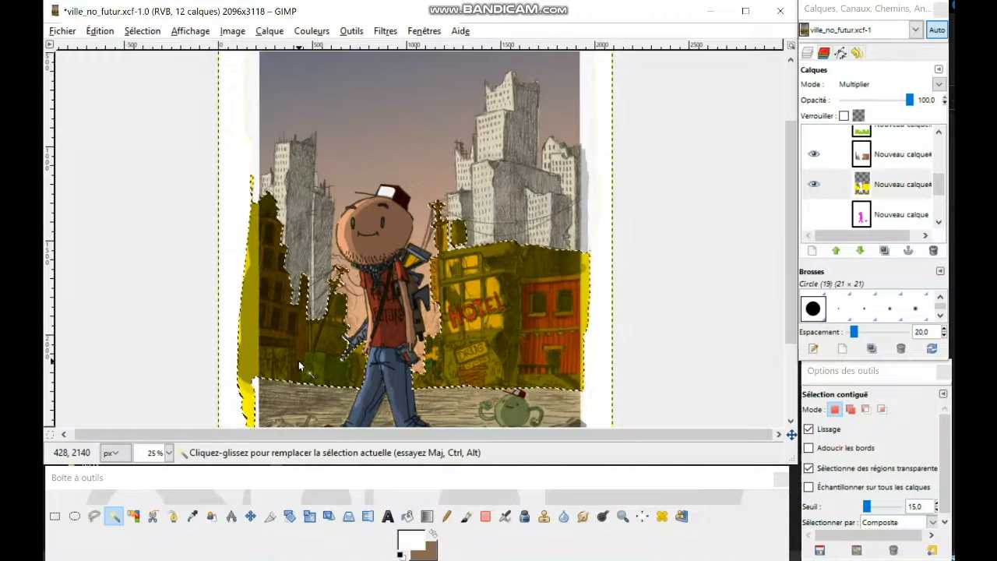
Show the rough colour sketch layer and pick a beige from its hotel building as the foreground colour
click(410, 538)
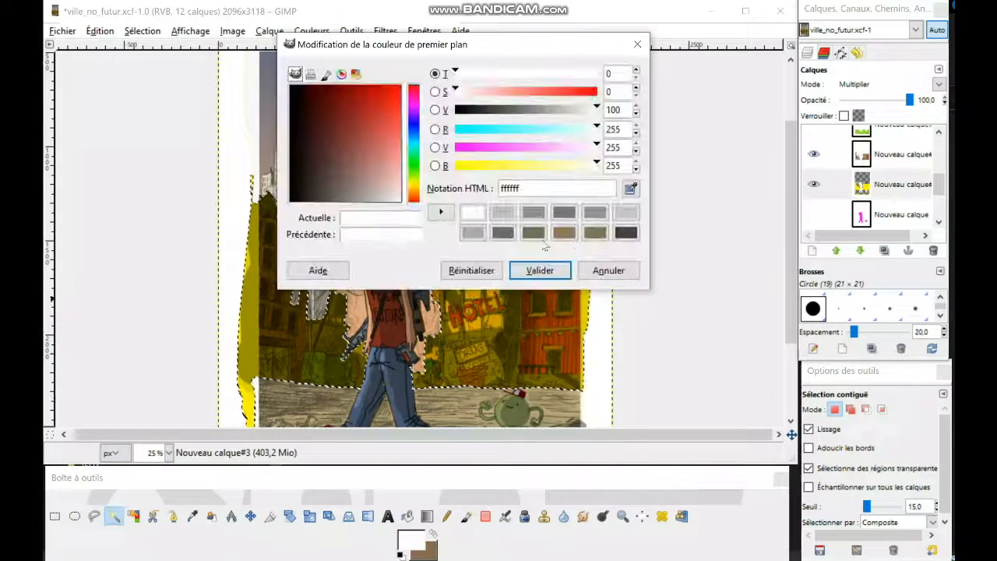
click(601, 270)
drag(942, 184, 927, 167)
click(814, 193)
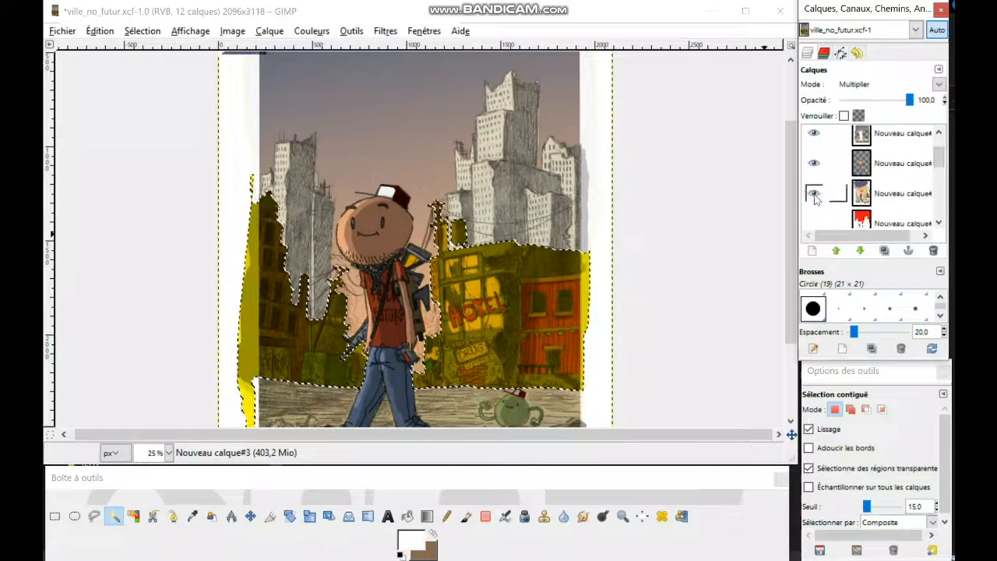
click(896, 194)
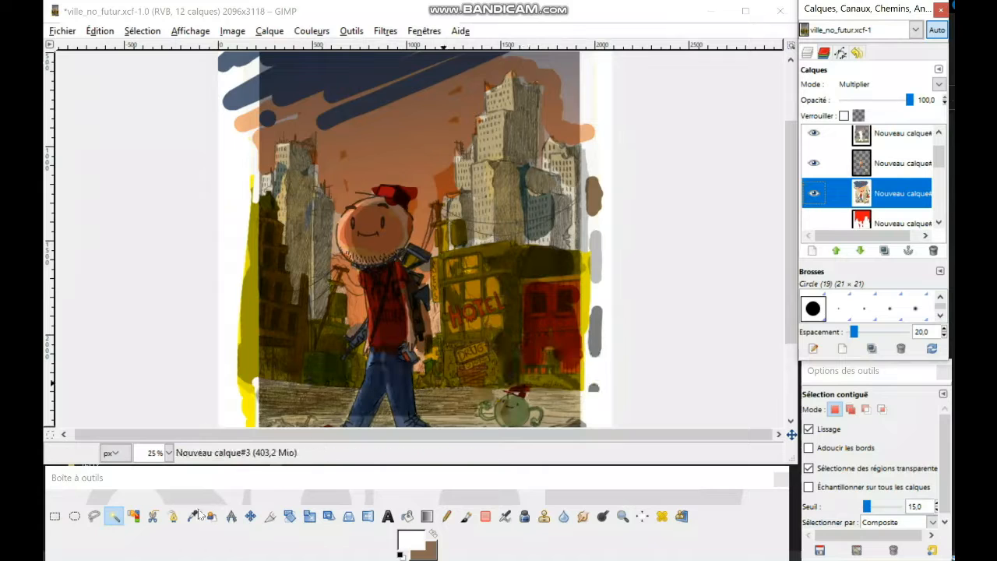
key(o)
click(506, 319)
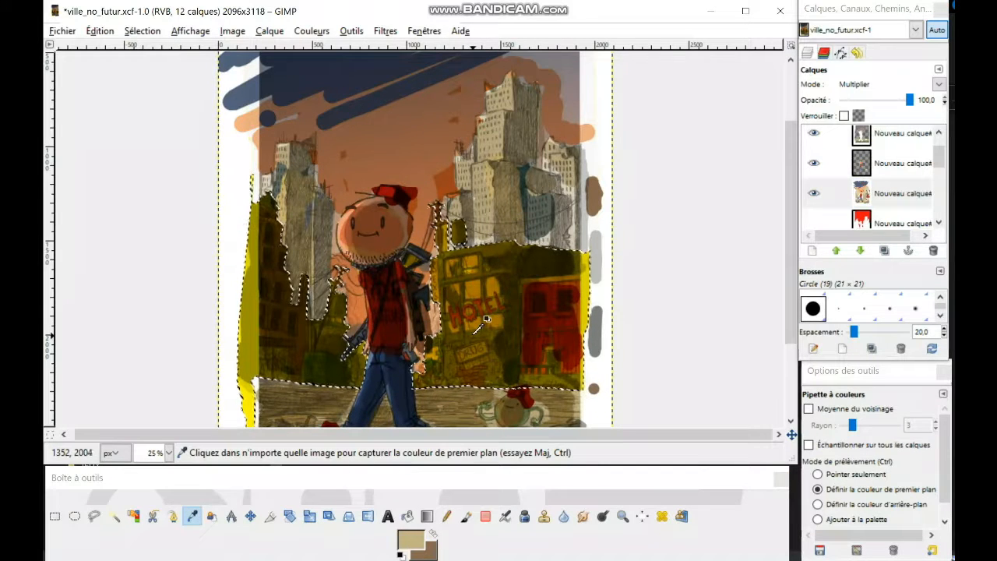
Hide the rough colour sketch layer and make the yellow flat layer active again
click(904, 184)
drag(943, 153, 945, 198)
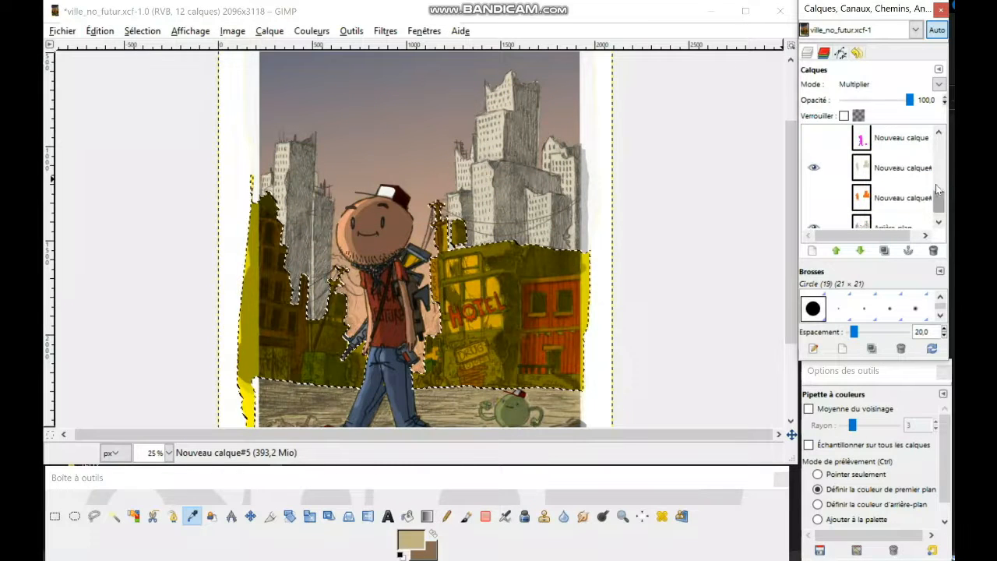
scroll(943, 199, up, 2)
click(862, 215)
alt+click(862, 215)
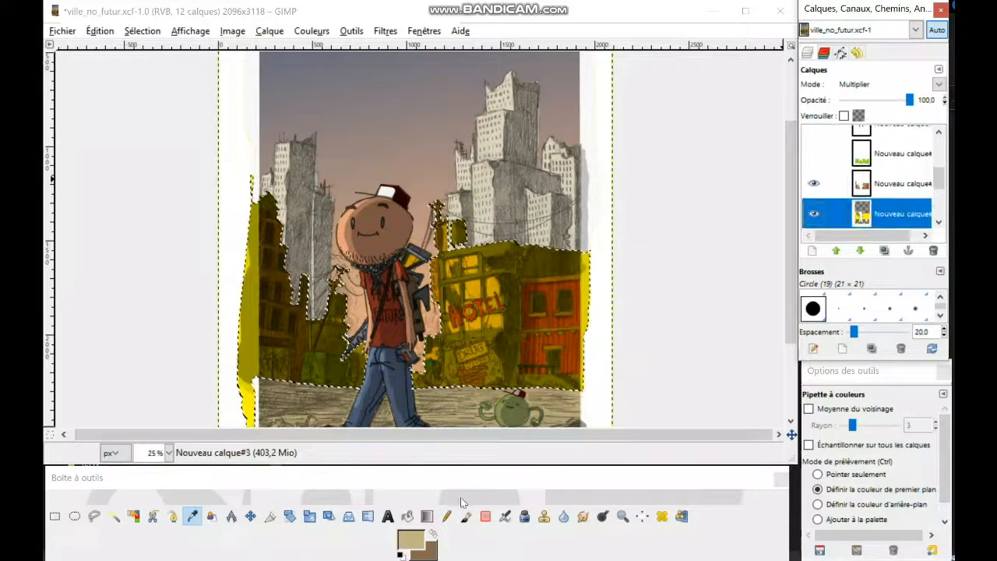
Paint the selected building areas on both sides of the man beige with the brush at scale 10, and select the whole canvas
key(p)
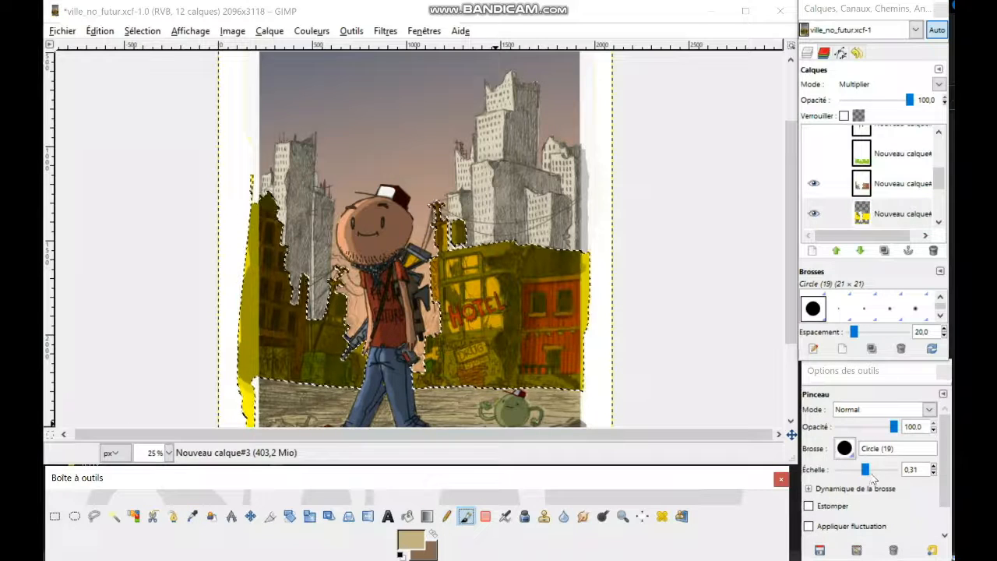
drag(866, 470, 919, 470)
drag(471, 290, 463, 265)
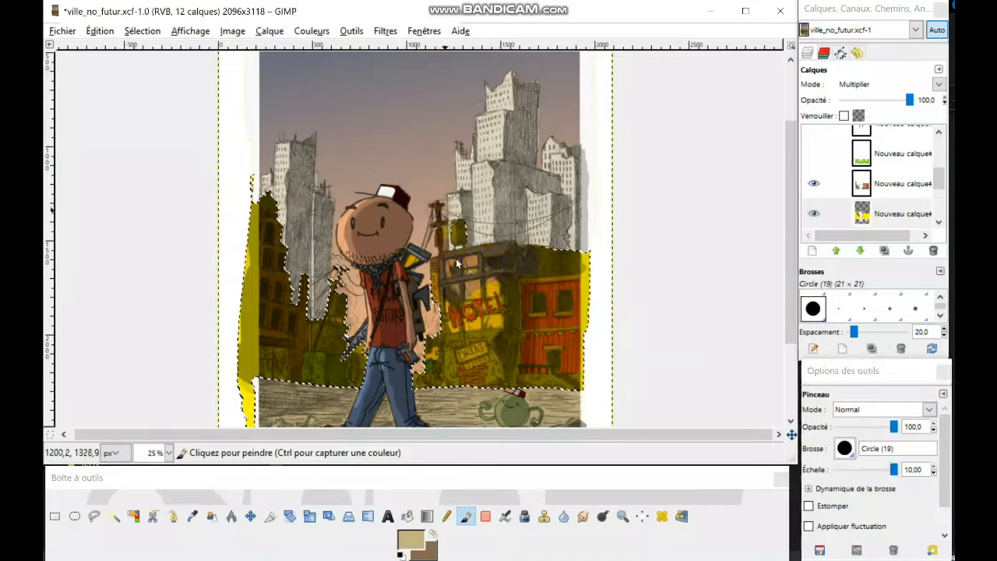
mouse_move(474, 347)
mouse_down()
mouse_move(514, 327)
mouse_move(562, 351)
mouse_move(569, 316)
mouse_up()
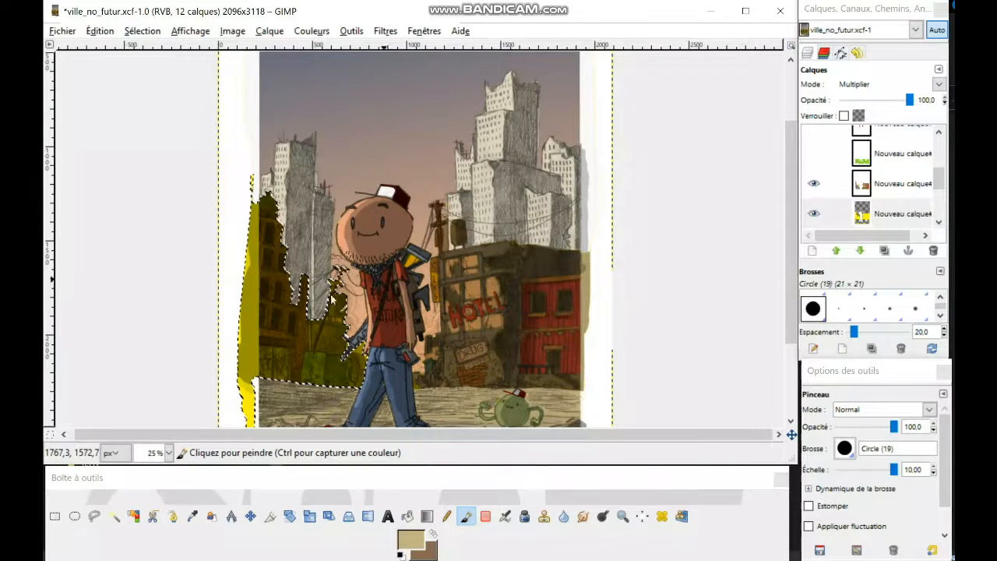
mouse_move(253, 366)
mouse_down()
mouse_move(246, 239)
mouse_move(264, 295)
mouse_up()
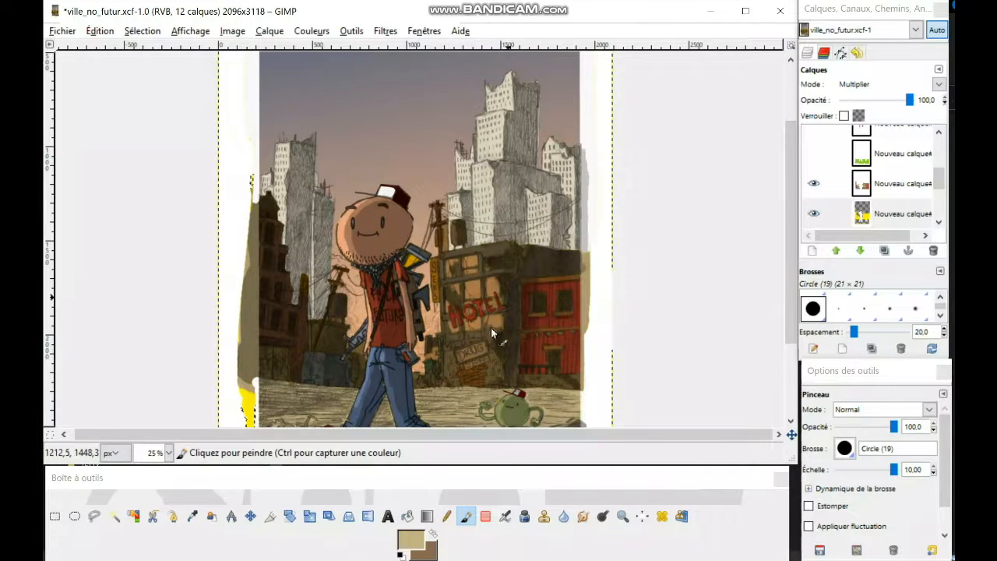
drag(579, 316, 561, 291)
key(ctrl+a)
drag(488, 293, 539, 309)
scroll(462, 318, up, 2)
scroll(469, 250, up, 1)
drag(468, 250, 455, 285)
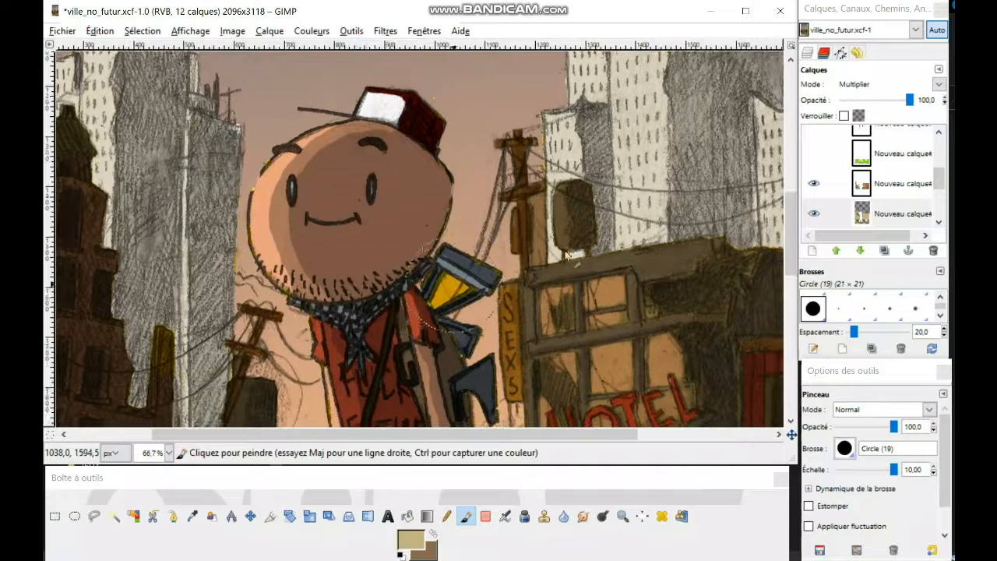
Compare the picture with and without the sky gradient layer
drag(942, 181, 947, 138)
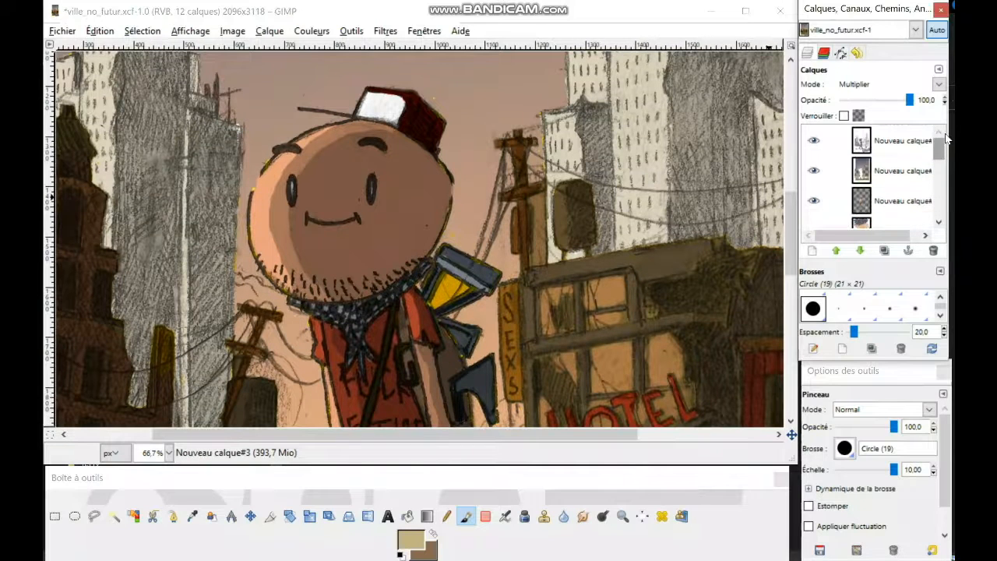
click(813, 173)
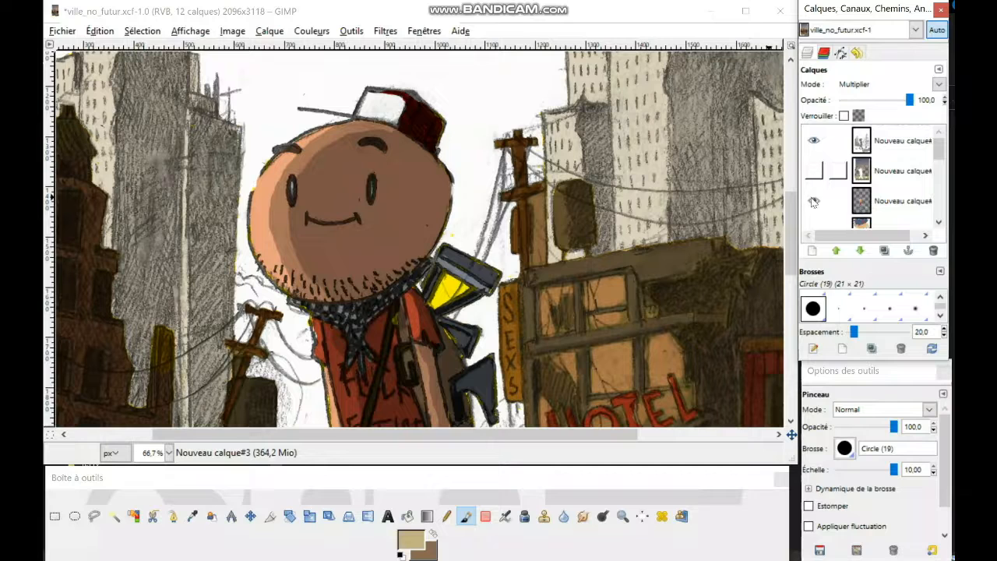
click(815, 173)
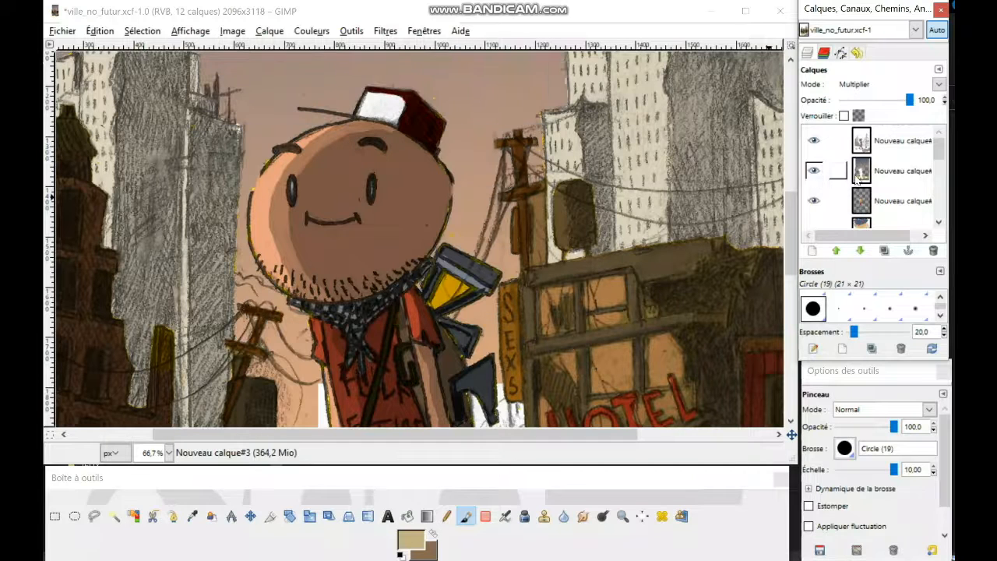
Hide the brown and red building detail layer and compare the picture with and without the beige flat layer
drag(943, 153, 948, 178)
click(815, 193)
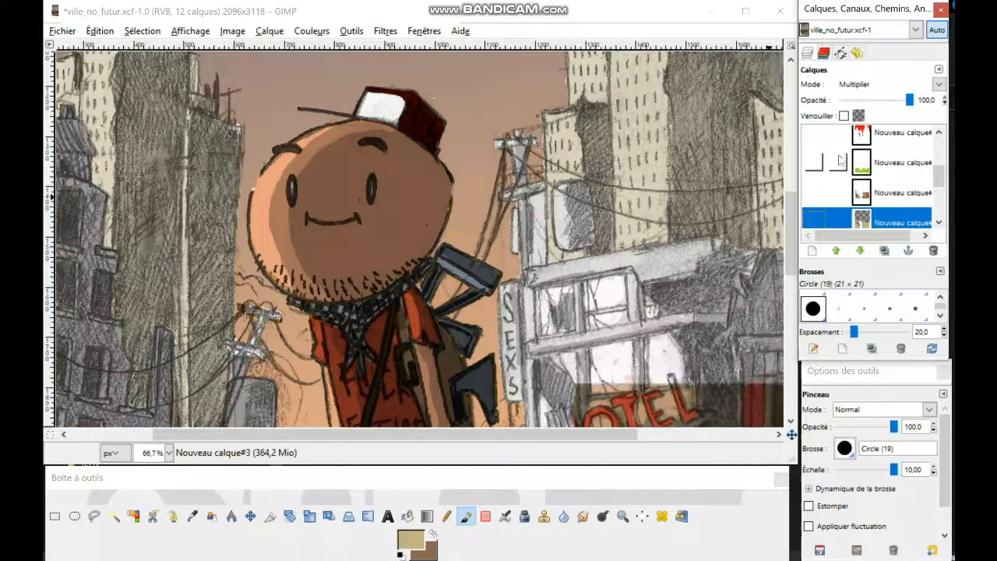
click(815, 222)
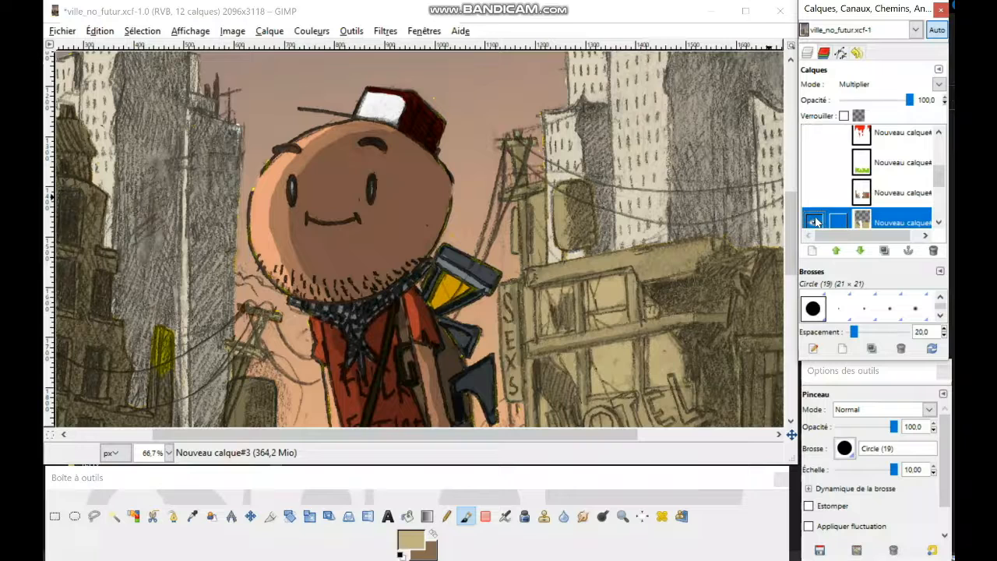
click(816, 224)
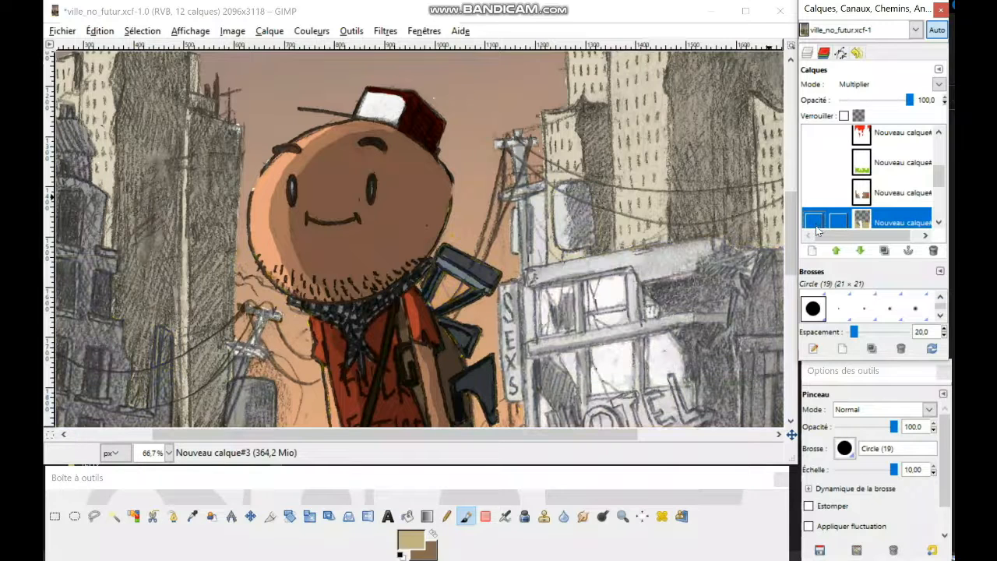
click(815, 223)
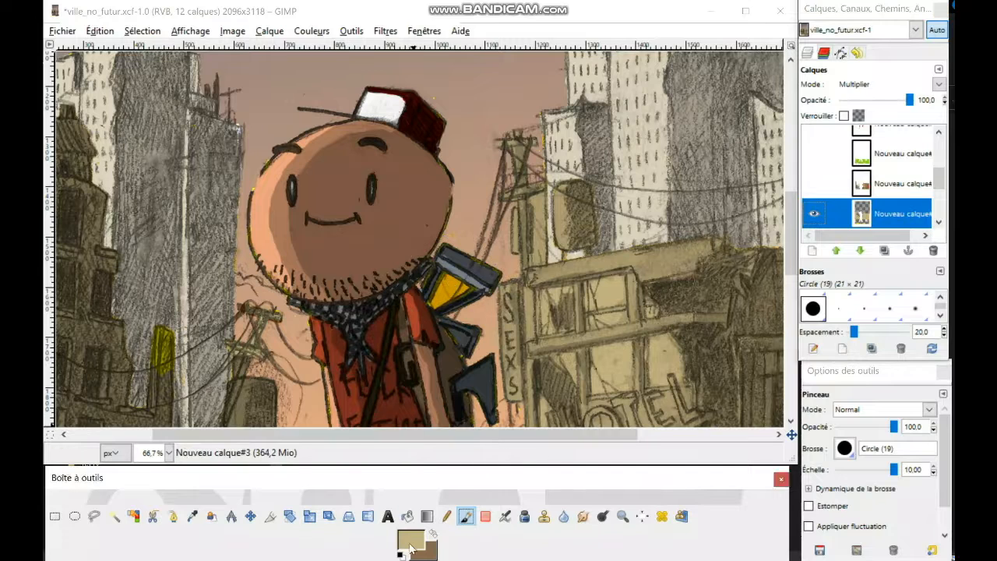
Set the foreground colour to white and fill the leftover yellow patches inside the man's weapon and beside the distant tower
click(615, 327)
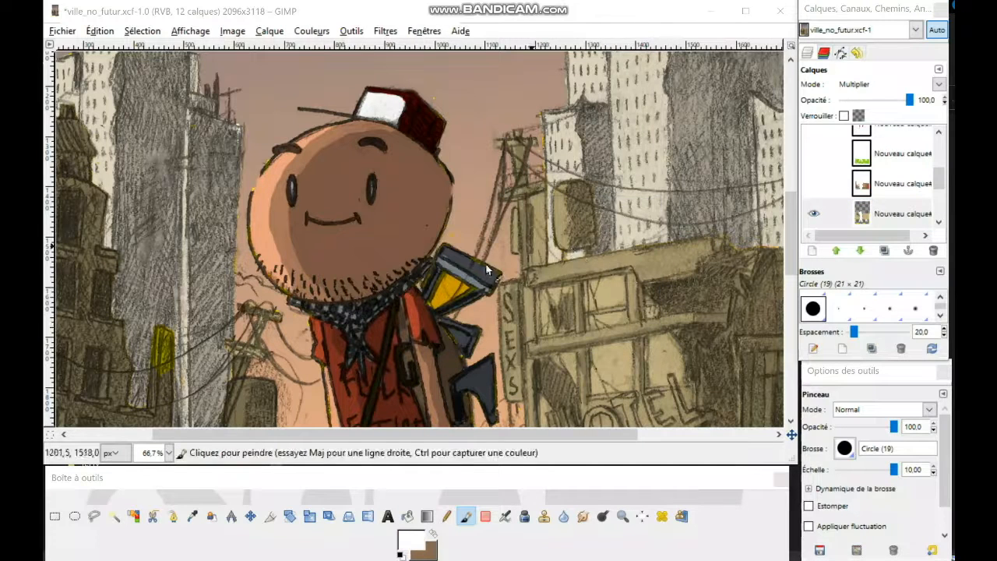
key(ctrl)
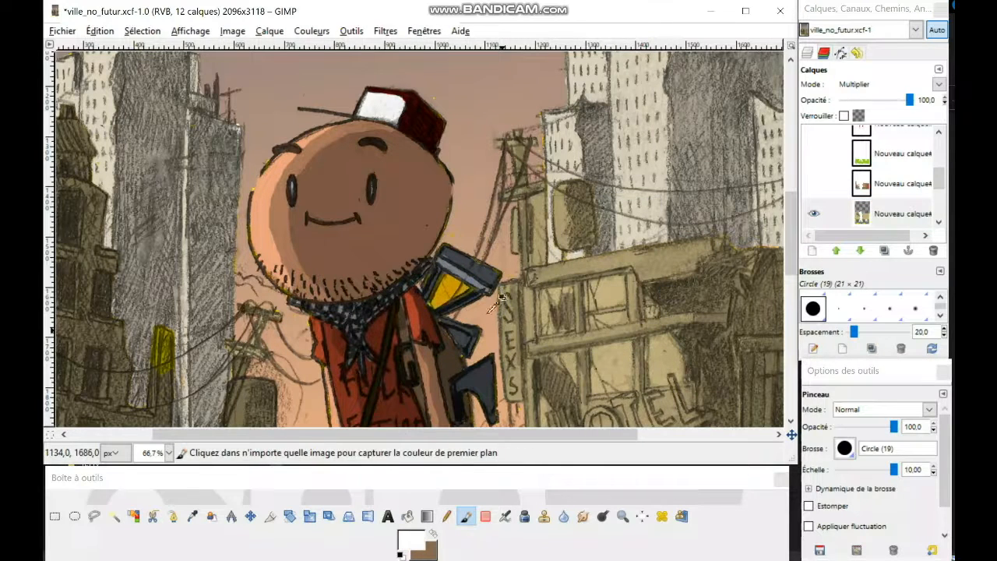
click(431, 291)
click(179, 345)
key(ctrl)
drag(388, 323, 518, 234)
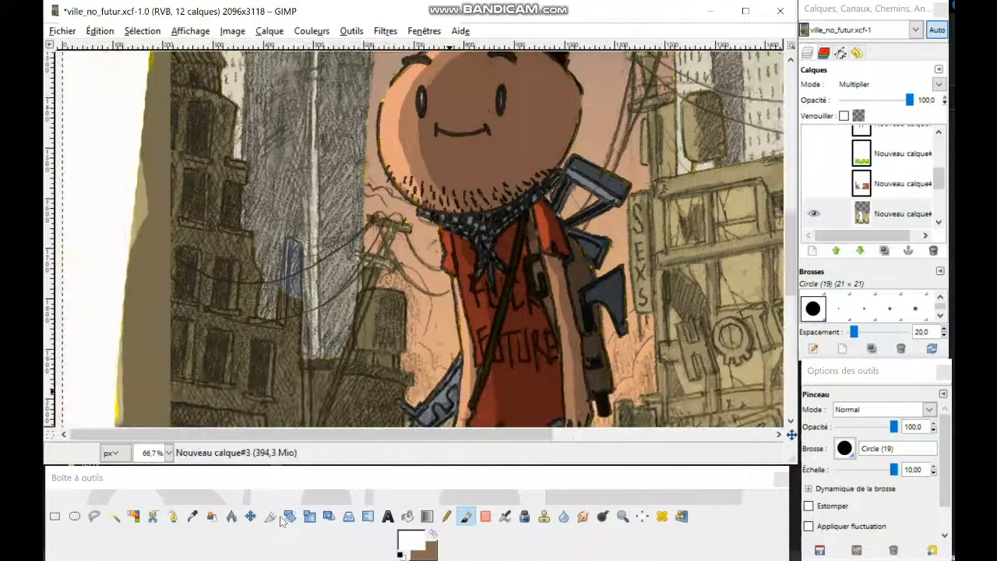
Pick the buildings' beige and paint the narrow chimney patch in front of the distant tower with the brush at scale 1.90
click(193, 517)
click(249, 314)
key(p)
key(bracketleft)
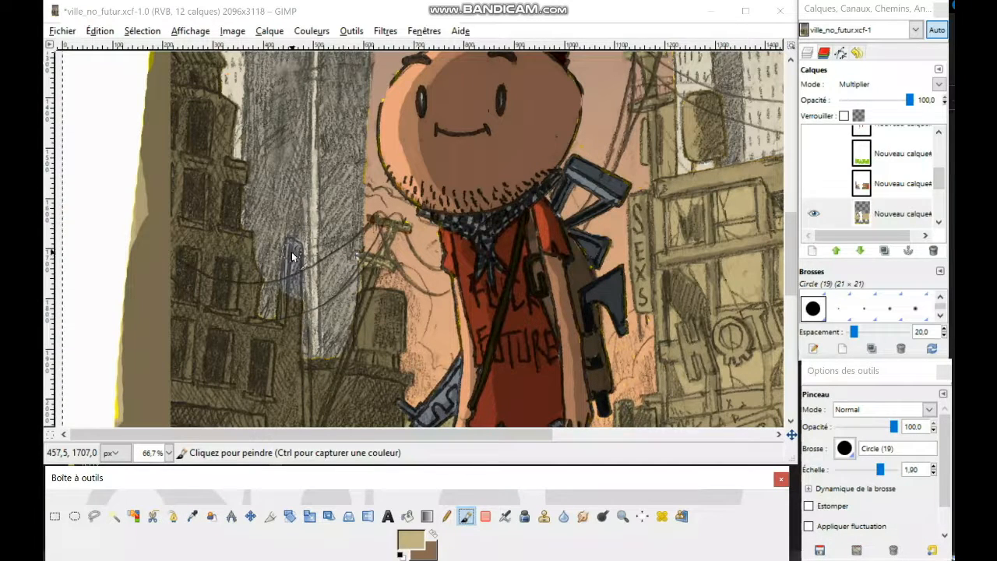
click(293, 255)
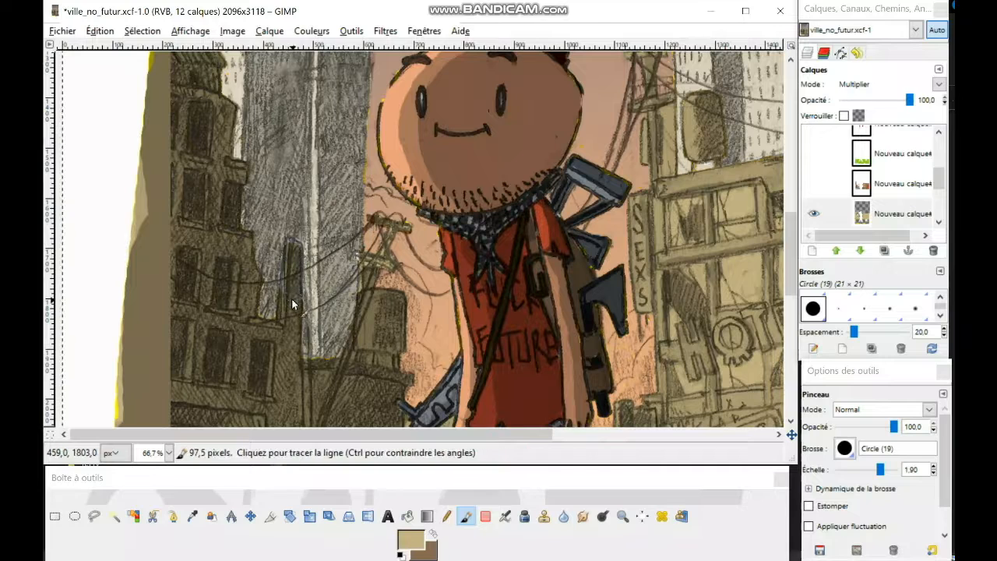
Show the brown and red building detail layer again and set the beige flat layer's opacity to 98.9
scroll(336, 341, down, 3)
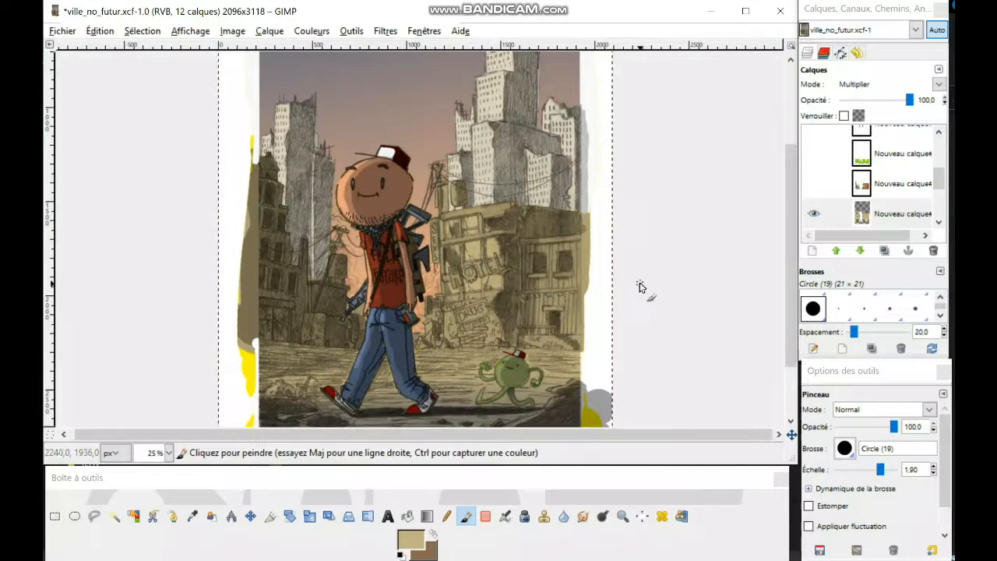
scroll(870, 205, up, 2)
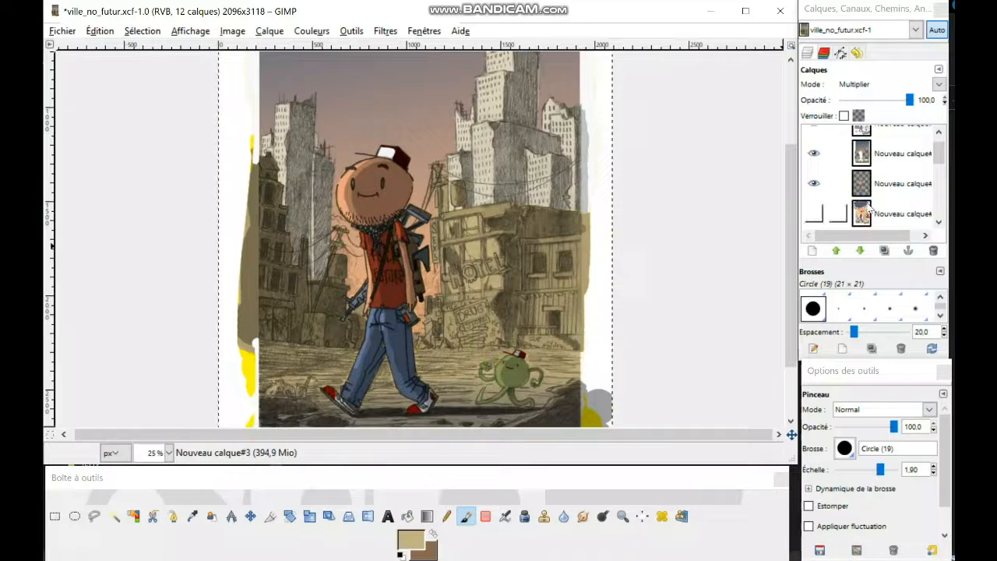
scroll(865, 202, down, 2)
scroll(831, 192, down, 5)
click(813, 169)
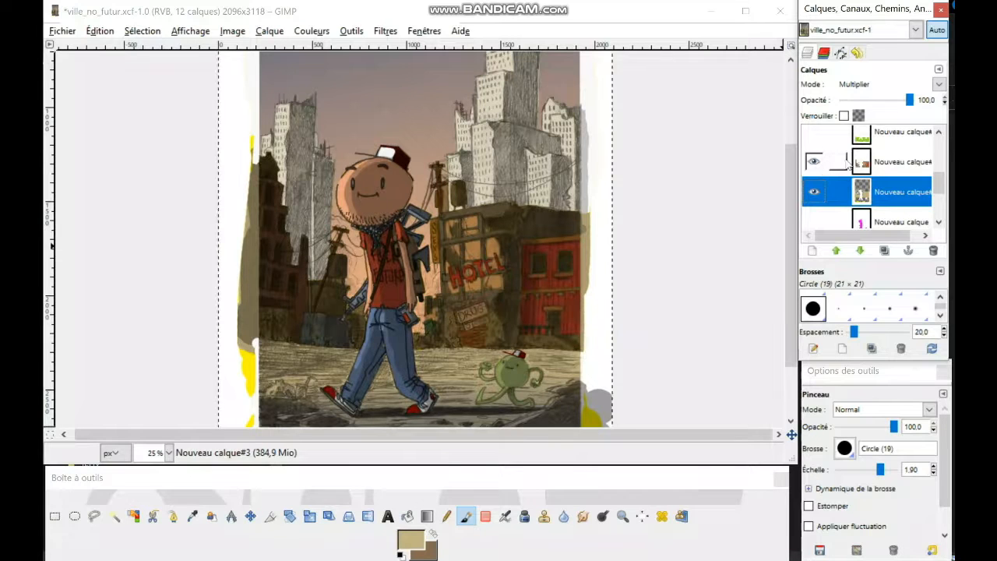
click(900, 100)
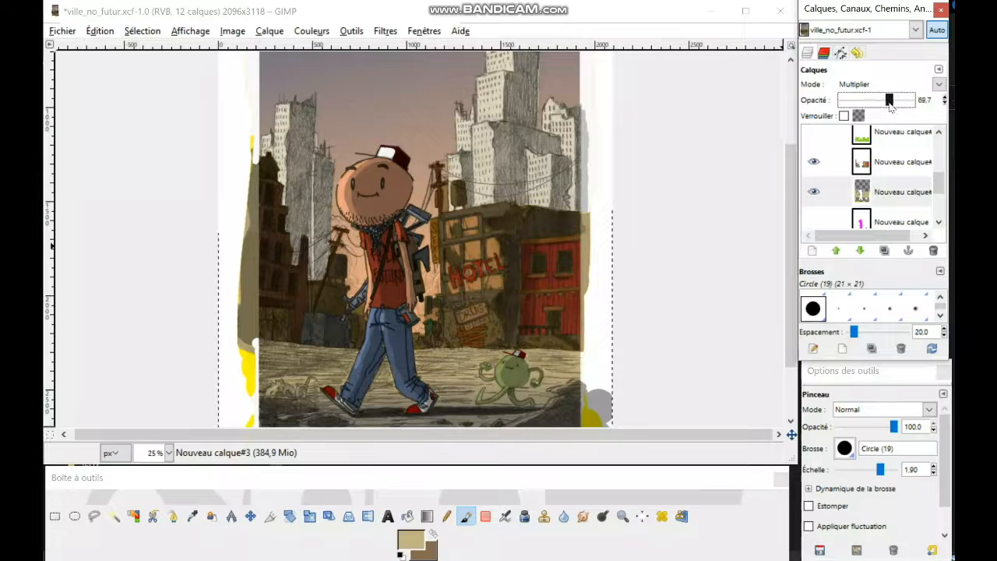
drag(890, 103, 885, 104)
Compare the picture with and without the distant skyscraper layer and the sky gradient layer
mouse_move(937, 191)
mouse_down()
mouse_move(935, 155)
mouse_move(936, 217)
mouse_move(937, 203)
mouse_up()
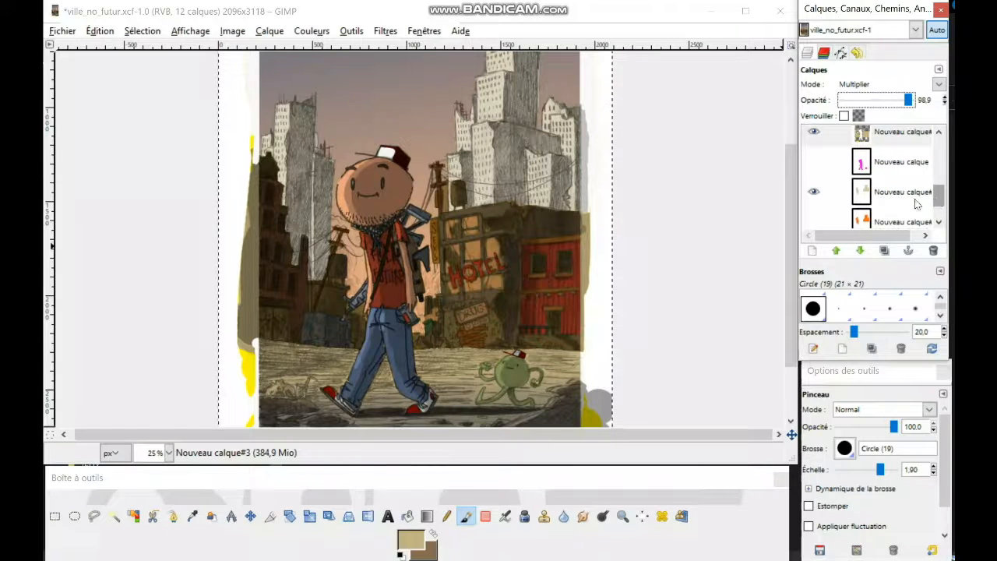
click(814, 193)
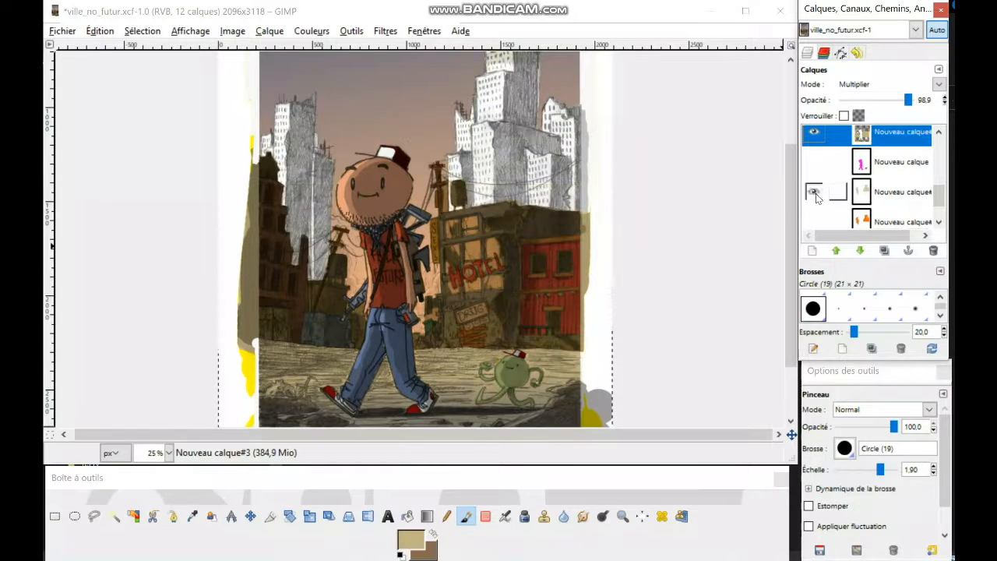
click(816, 193)
drag(941, 197, 941, 150)
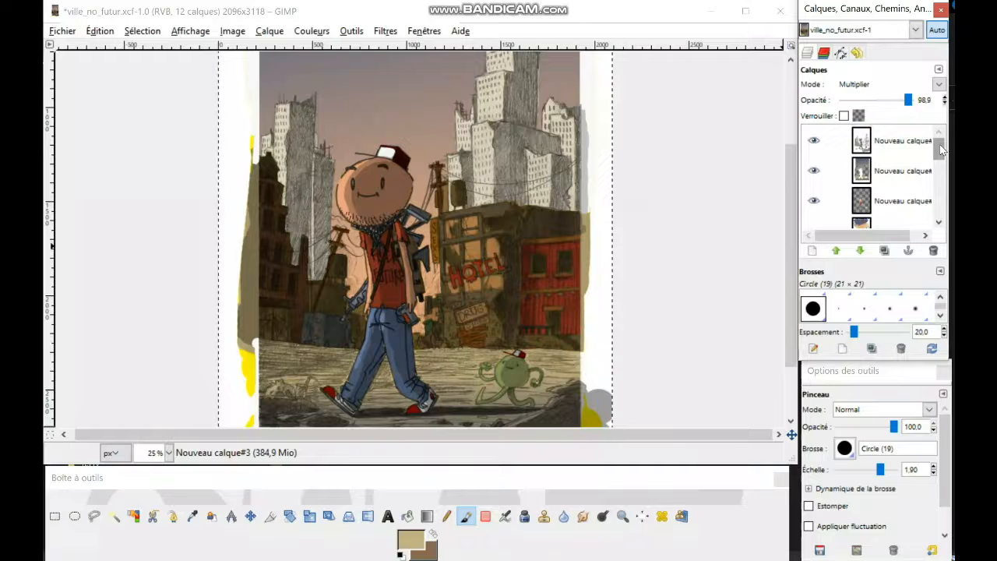
click(815, 171)
click(815, 171)
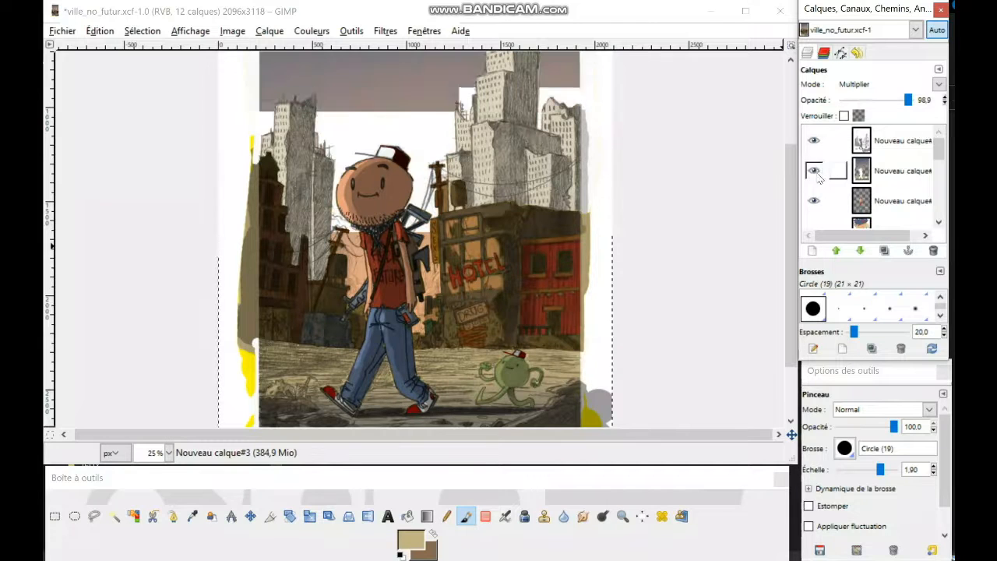
click(815, 170)
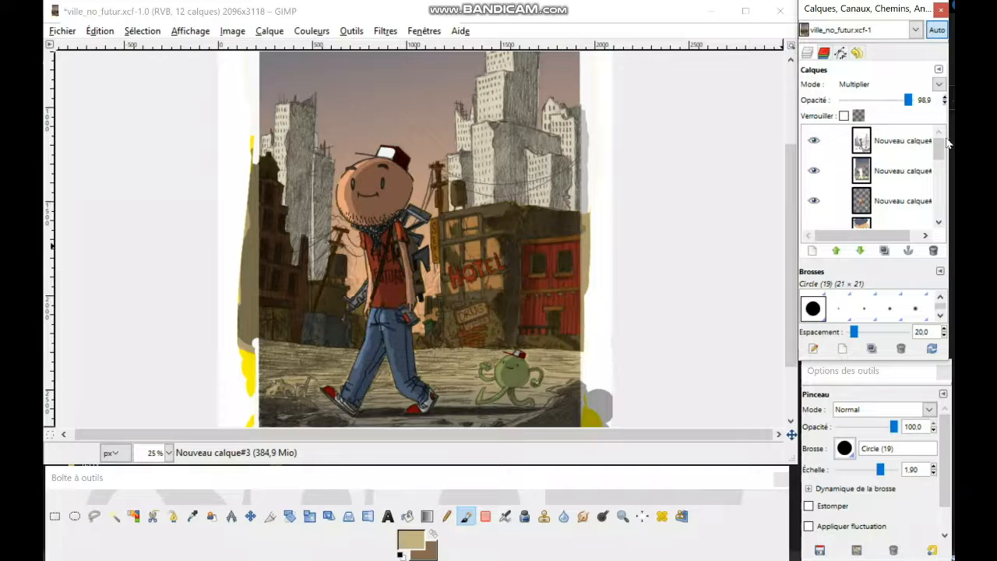
Select the brown and red building detail layer and lower its opacity to 40.4
drag(939, 151, 937, 171)
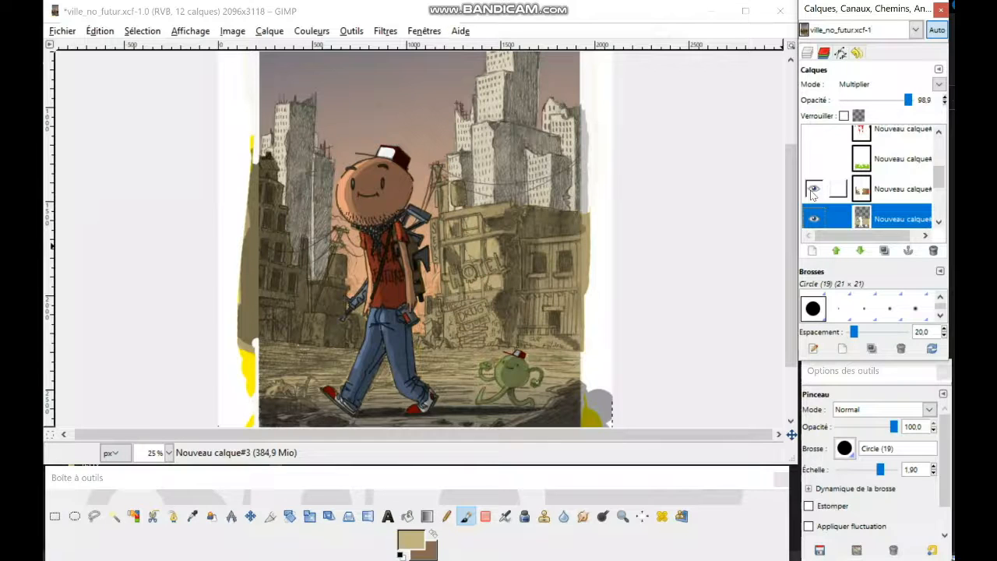
click(874, 190)
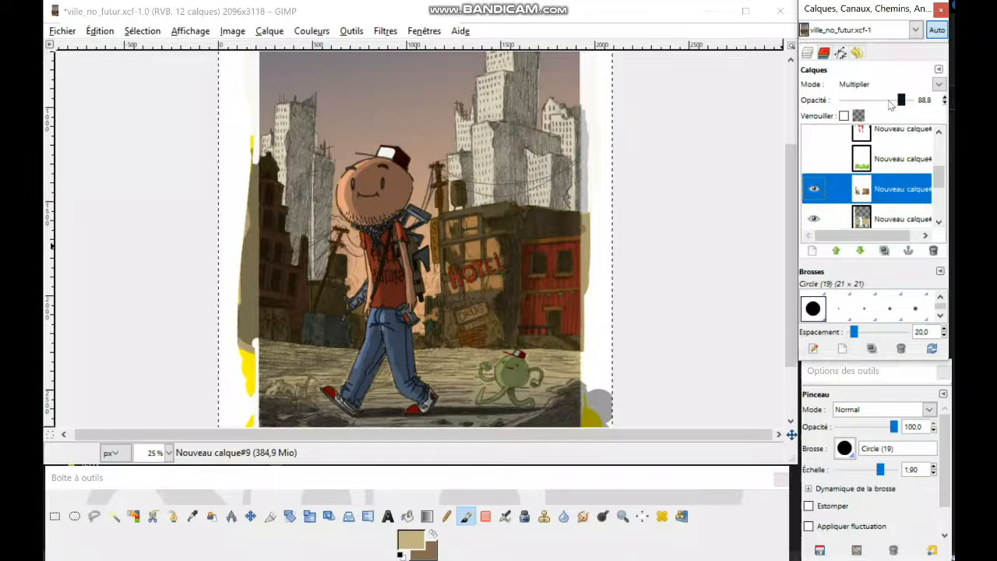
click(886, 101)
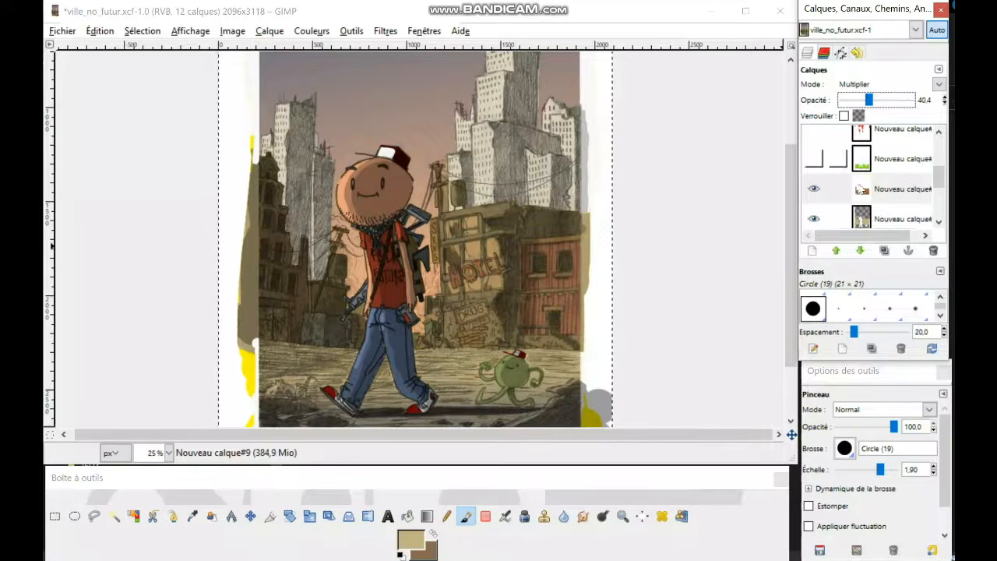
click(867, 199)
Make the distant skyscraper layer active and compare the picture with and without it
drag(940, 180, 940, 202)
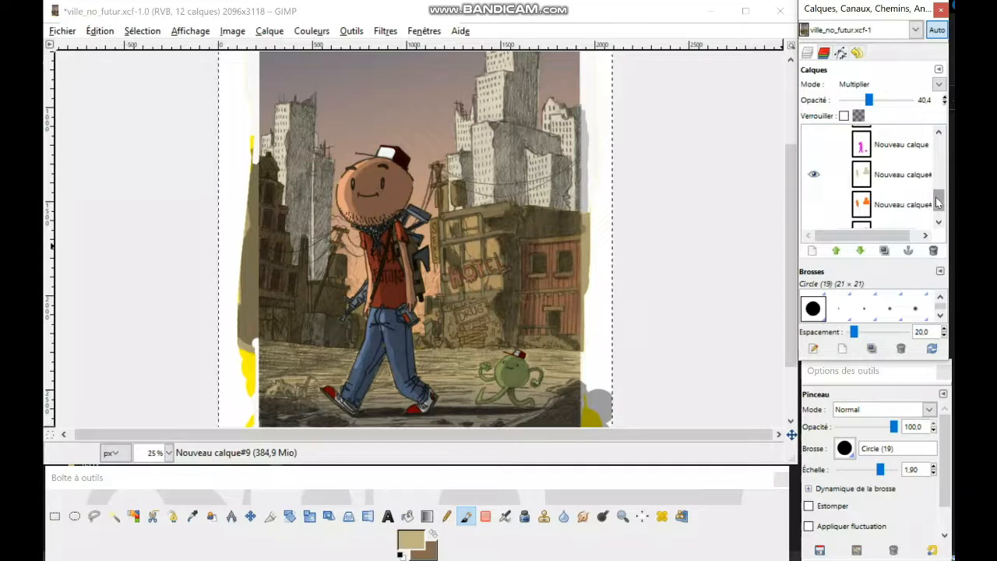
scroll(935, 201, down, 1)
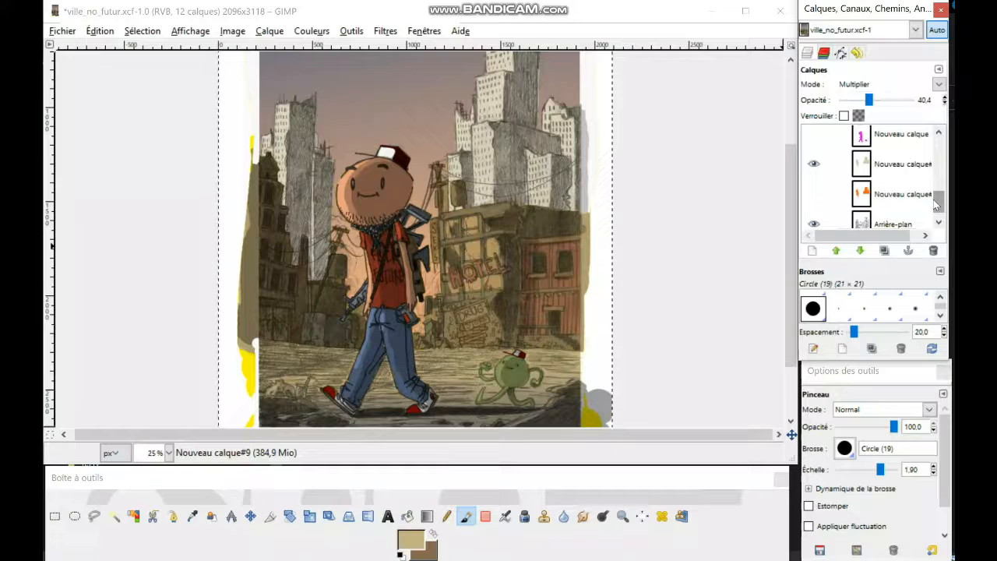
scroll(936, 205, down, 1)
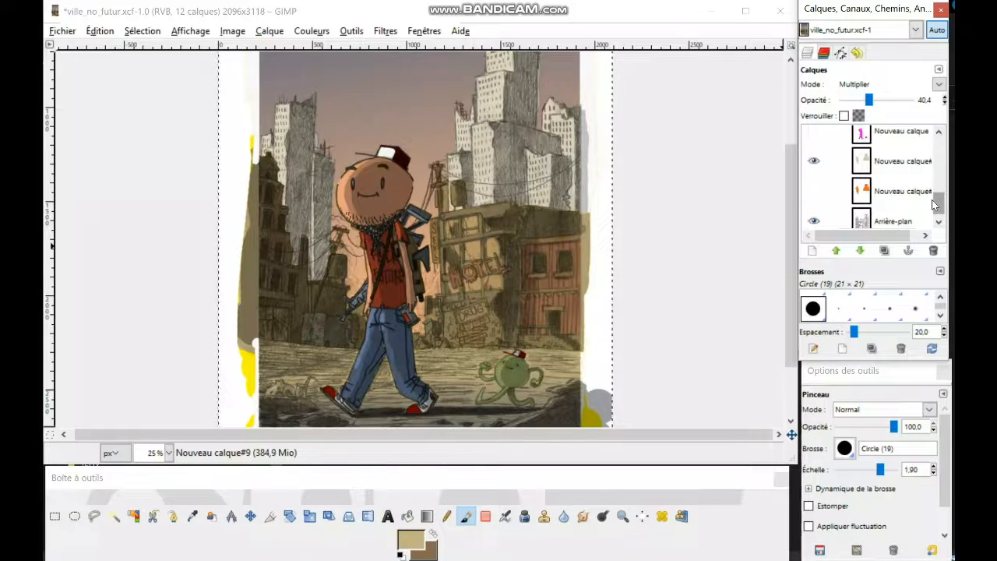
scroll(932, 200, down, 1)
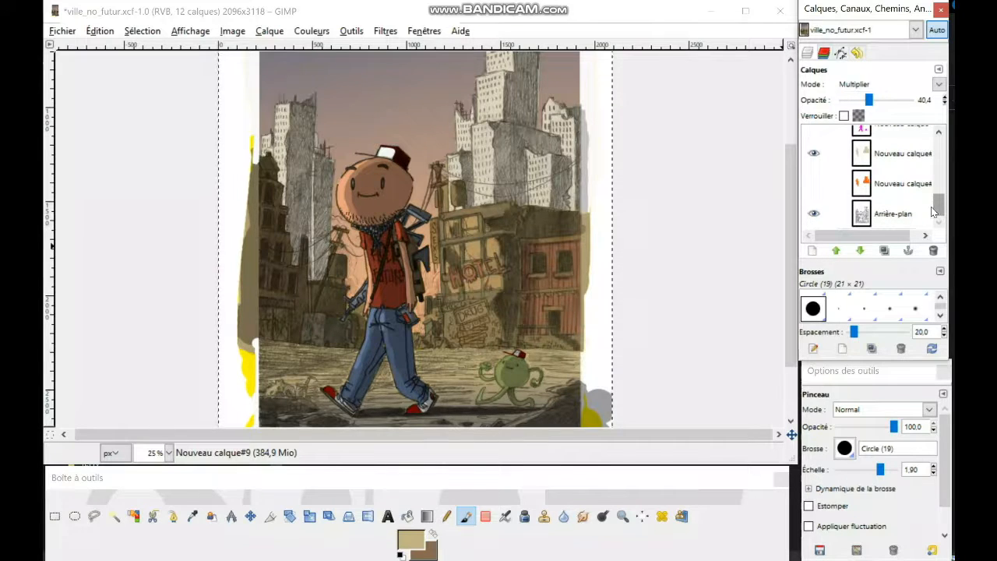
mouse_move(941, 215)
mouse_down()
mouse_move(940, 181)
mouse_move(940, 204)
mouse_up()
click(860, 209)
click(814, 201)
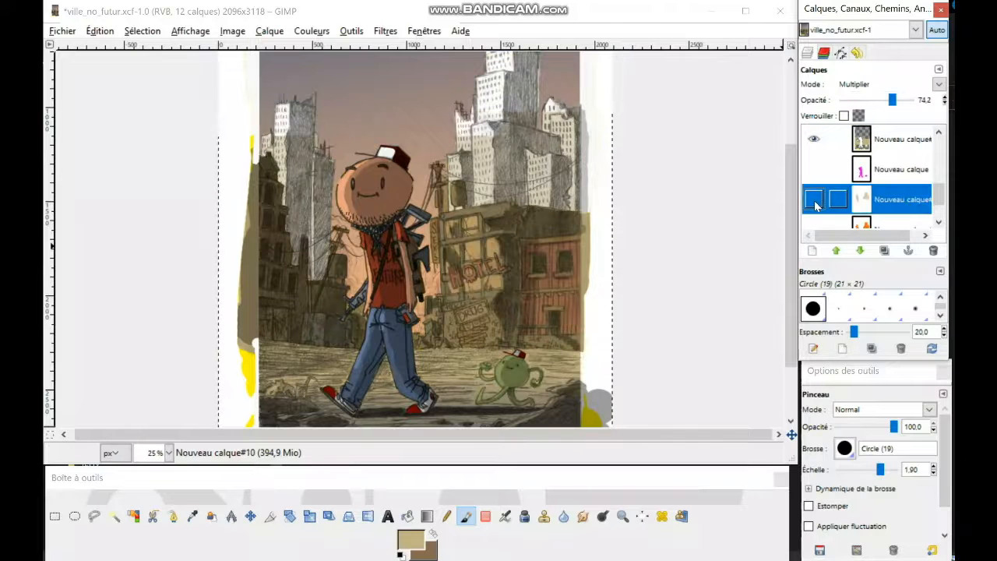
click(814, 201)
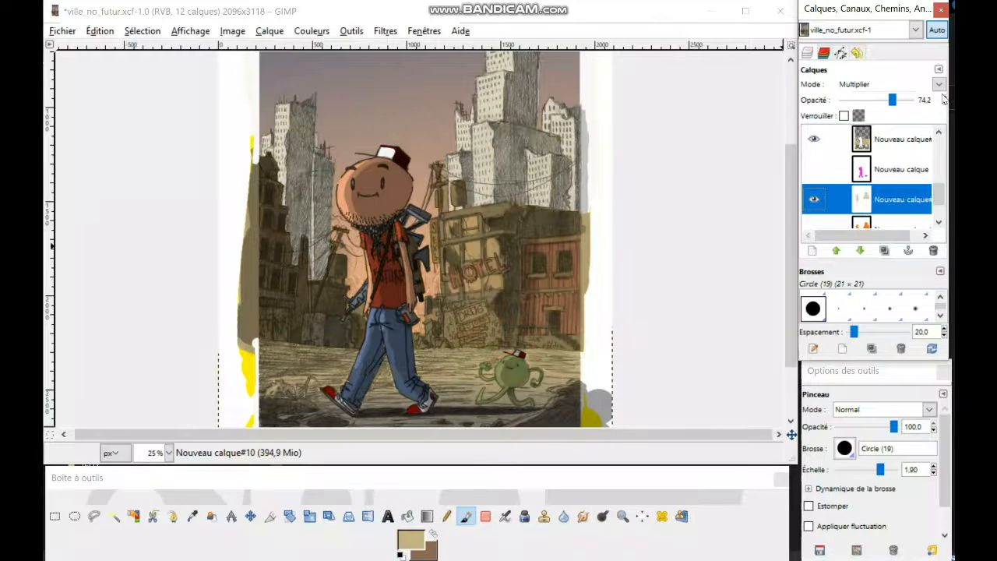
Try the Superposer mode at 100 opacity on the distant skyscraper layer and return it to Multiplier
click(940, 84)
click(866, 191)
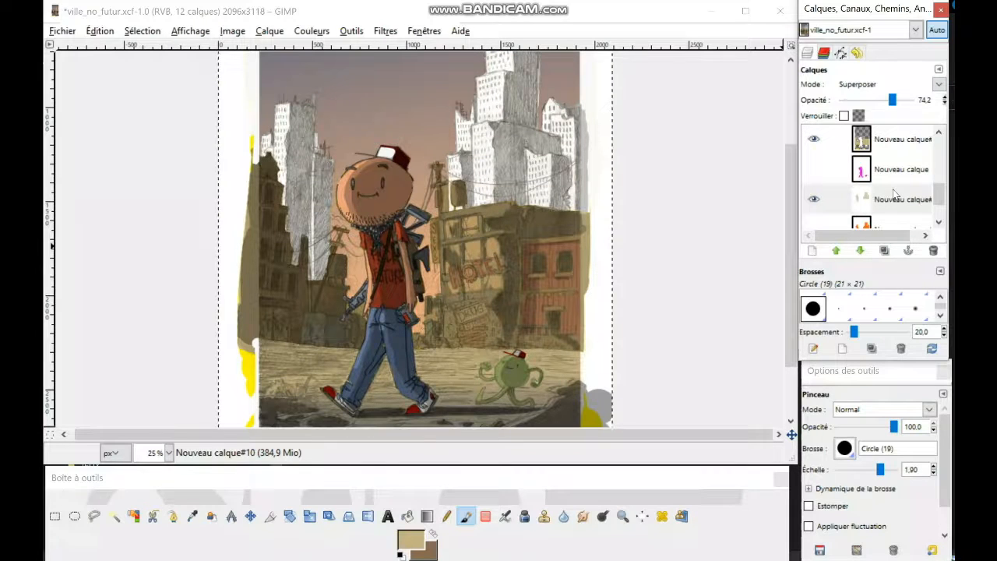
scroll(939, 197, up, 2)
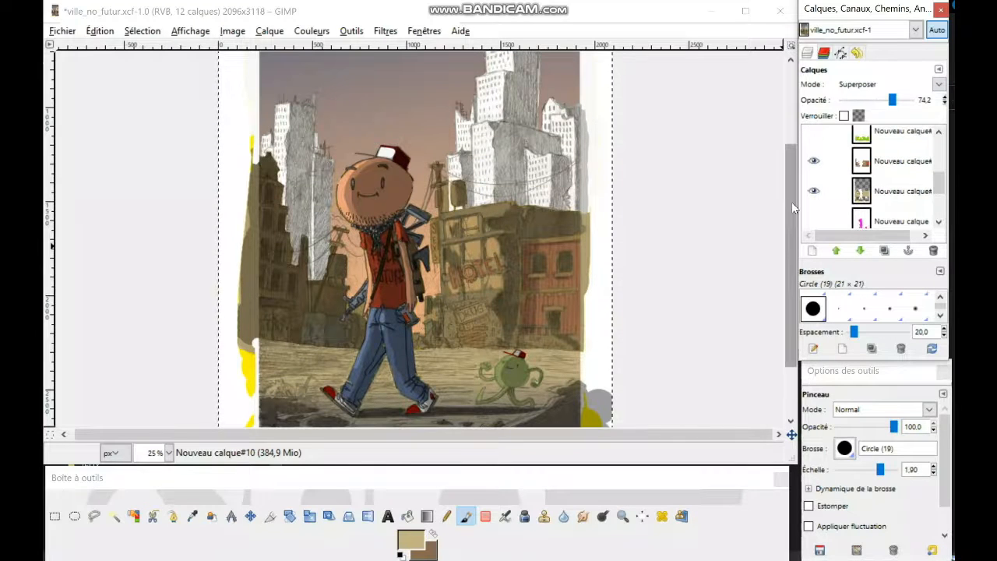
scroll(794, 149, up, 3)
scroll(794, 149, down, 3)
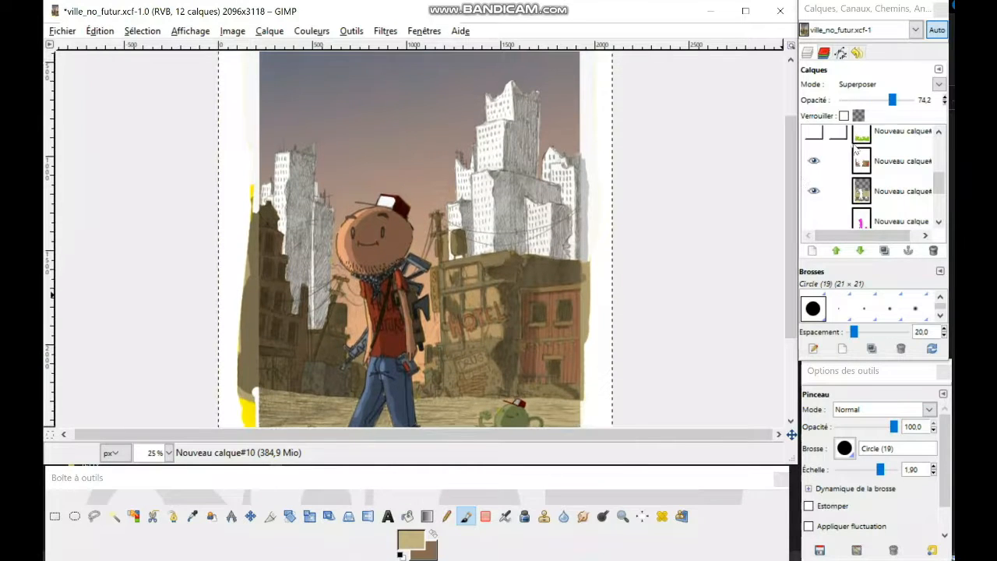
drag(893, 100, 938, 104)
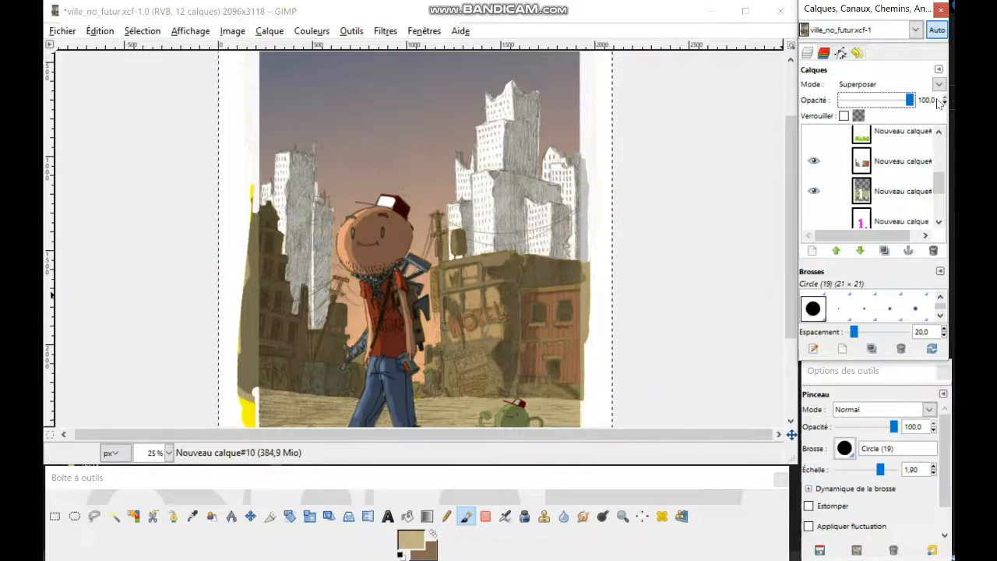
click(888, 84)
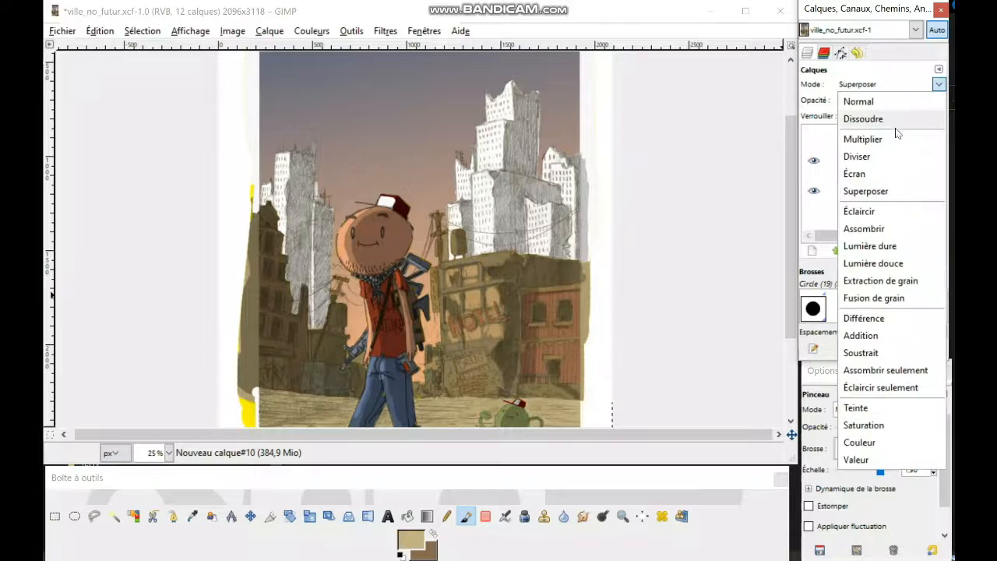
click(891, 140)
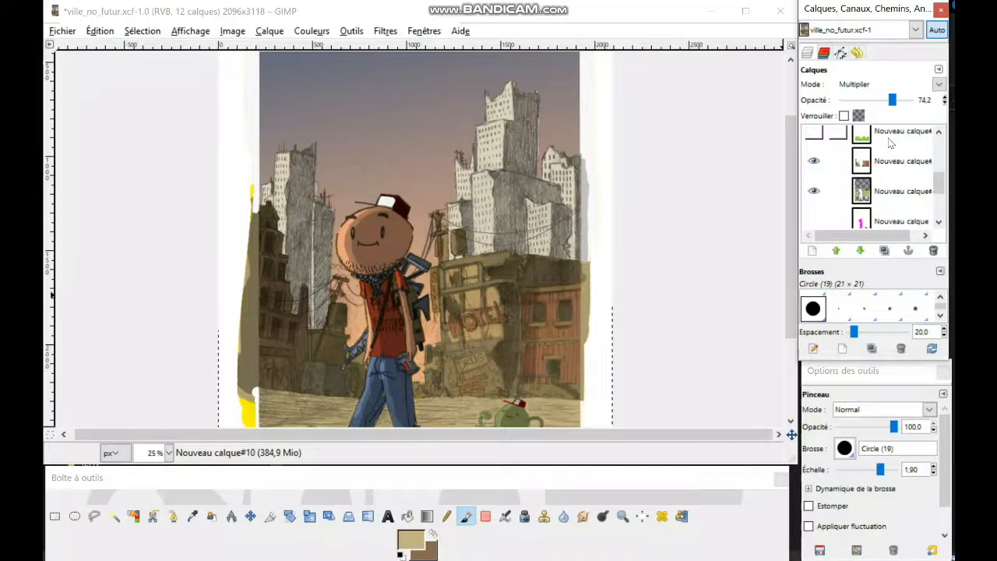
Show the orange skyscraper flat layer just above the background and set its mode to Superposer
scroll(937, 180, down, 2)
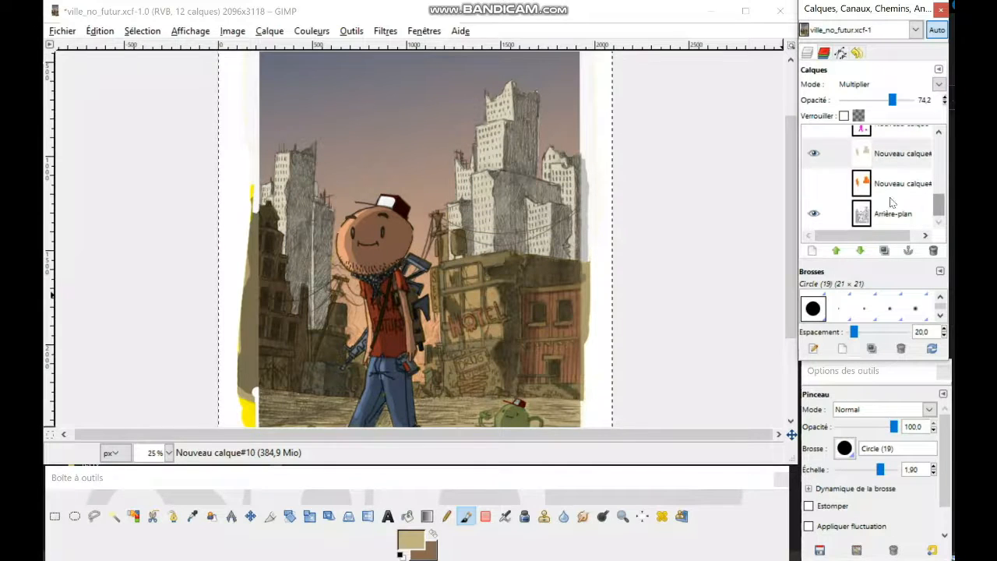
click(814, 186)
click(815, 183)
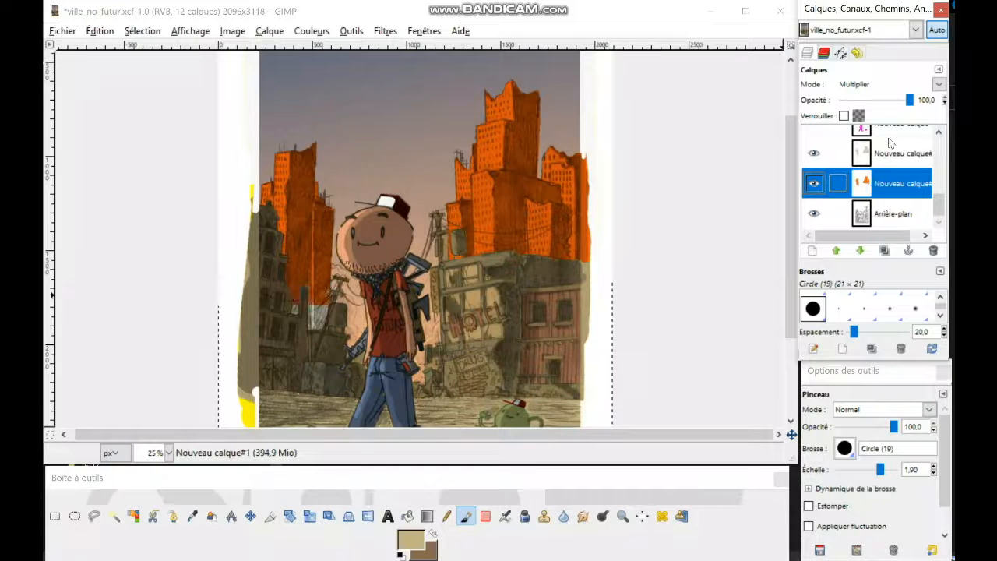
click(938, 84)
click(888, 192)
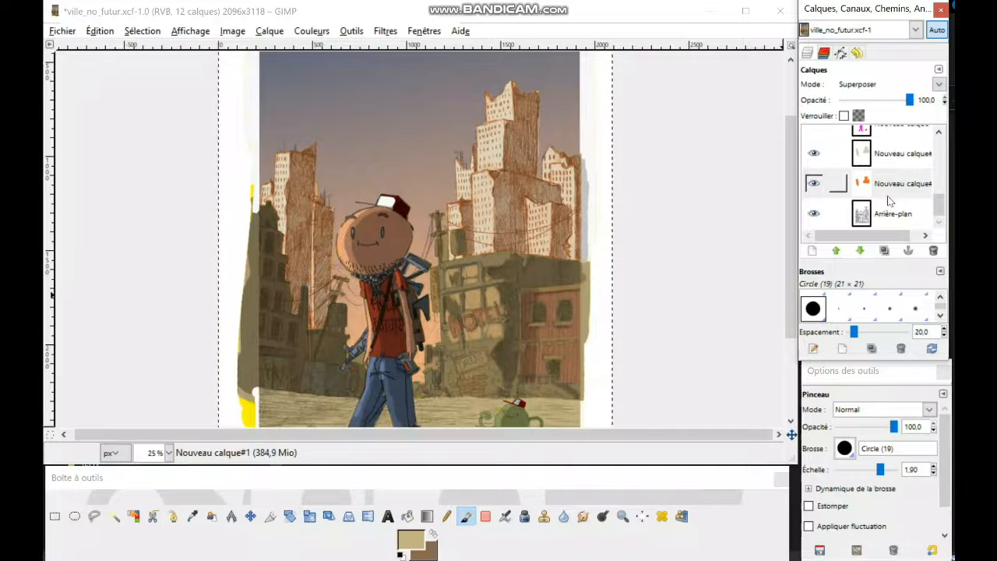
click(893, 184)
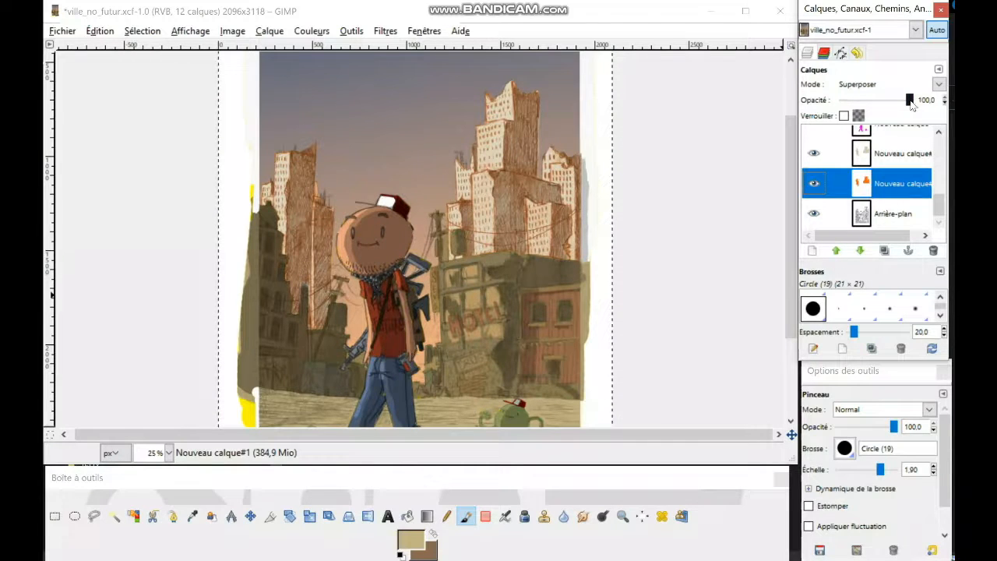
Try several opacities on the orange skyscraper layer and settle on 48.3
drag(909, 103, 904, 108)
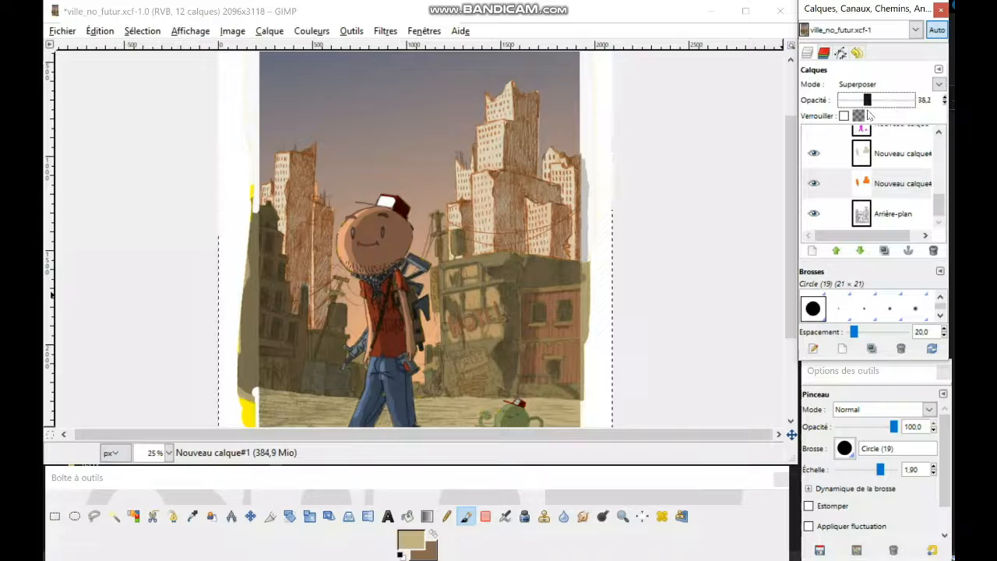
drag(870, 115, 876, 115)
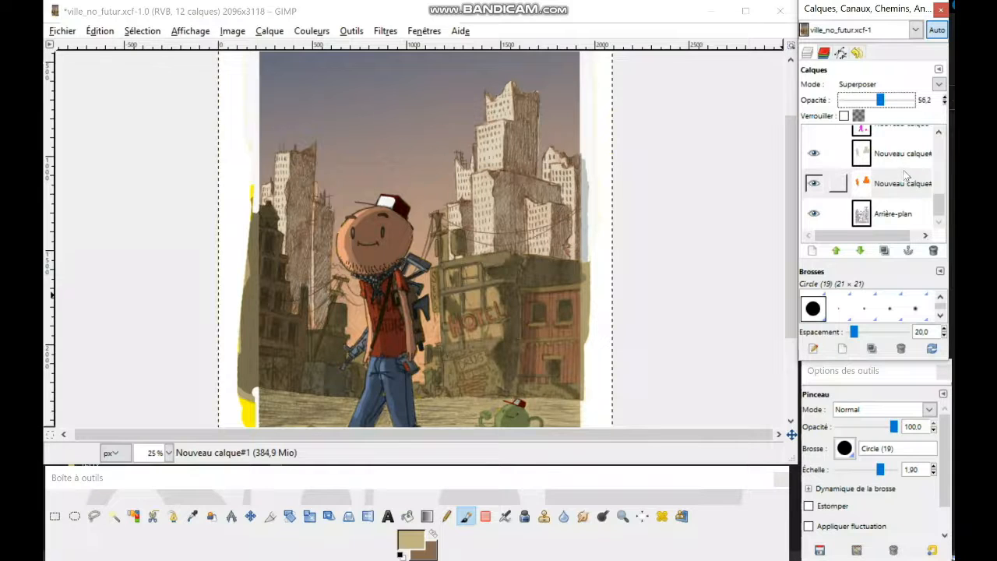
drag(880, 100, 949, 105)
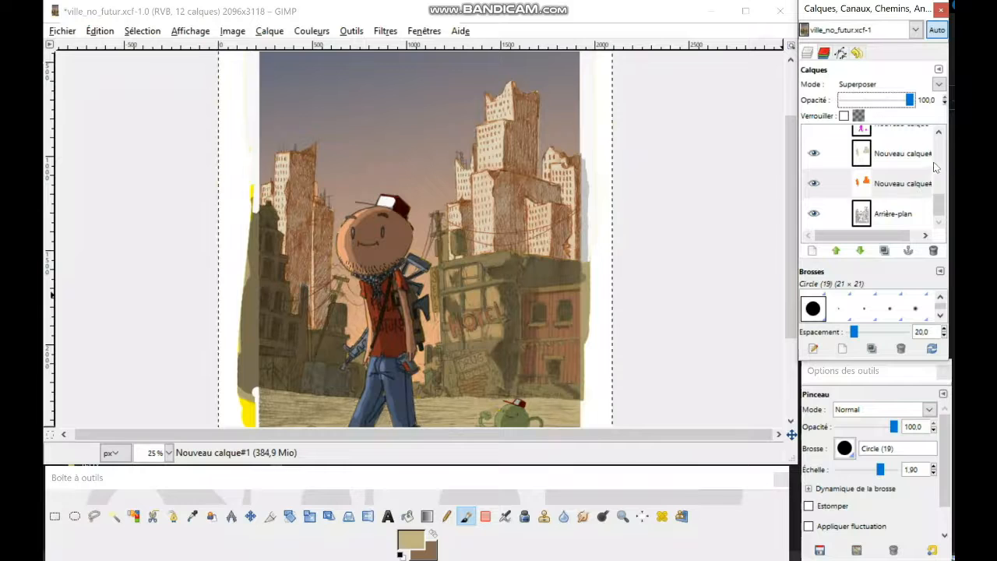
click(909, 101)
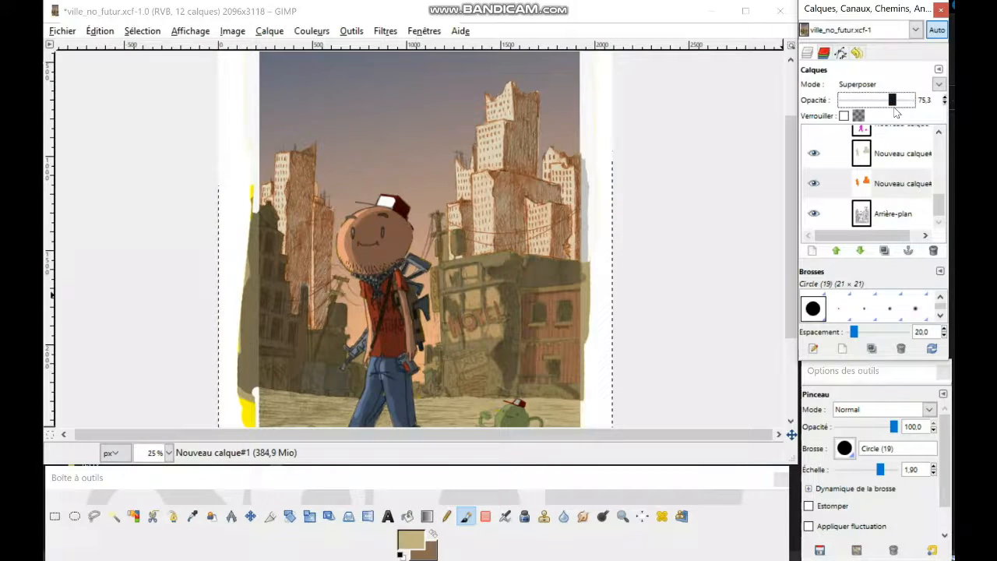
drag(896, 113, 878, 118)
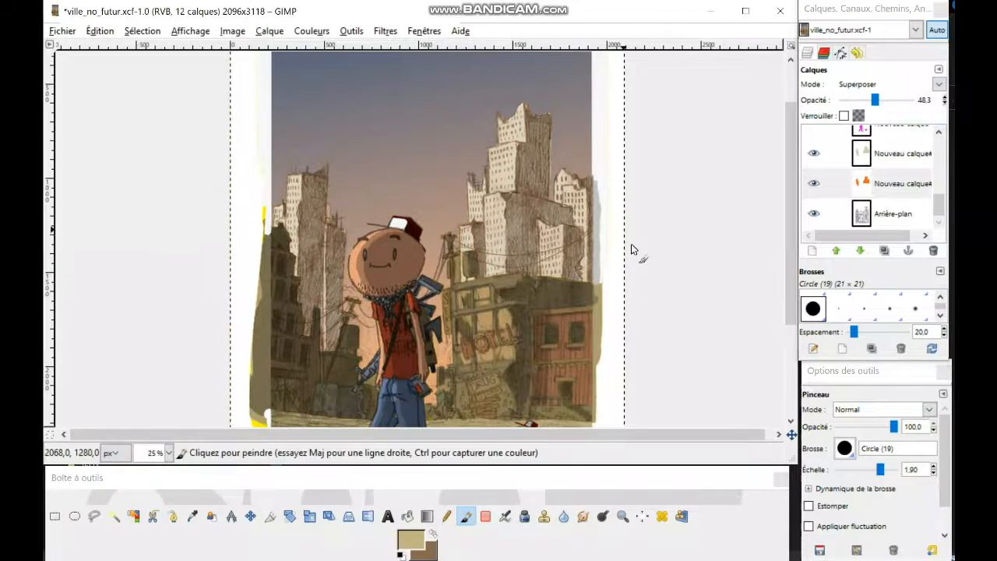
Compare the picture with and without the orange skyscraper layer, and examine the whole illustration and its details
click(816, 200)
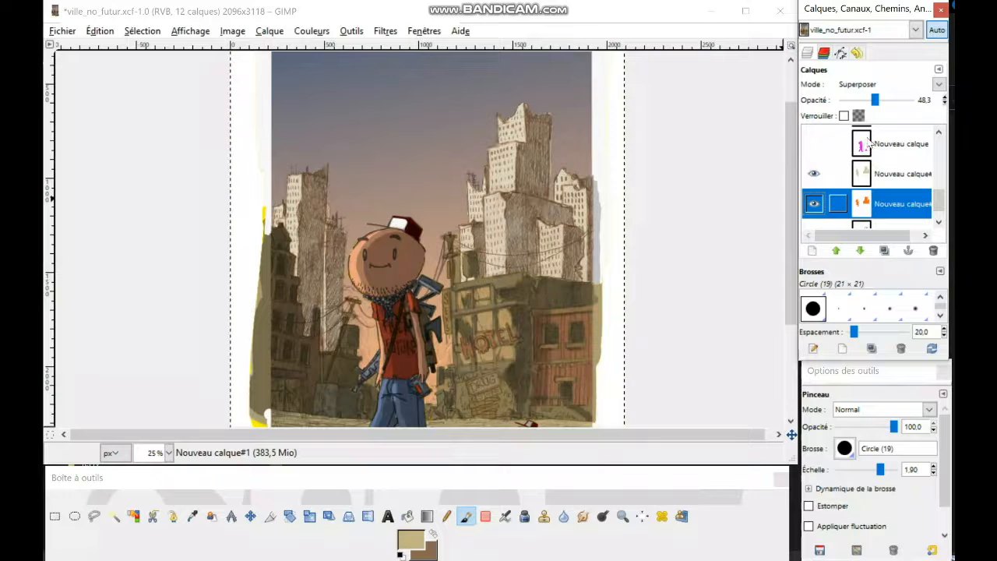
click(813, 204)
click(814, 204)
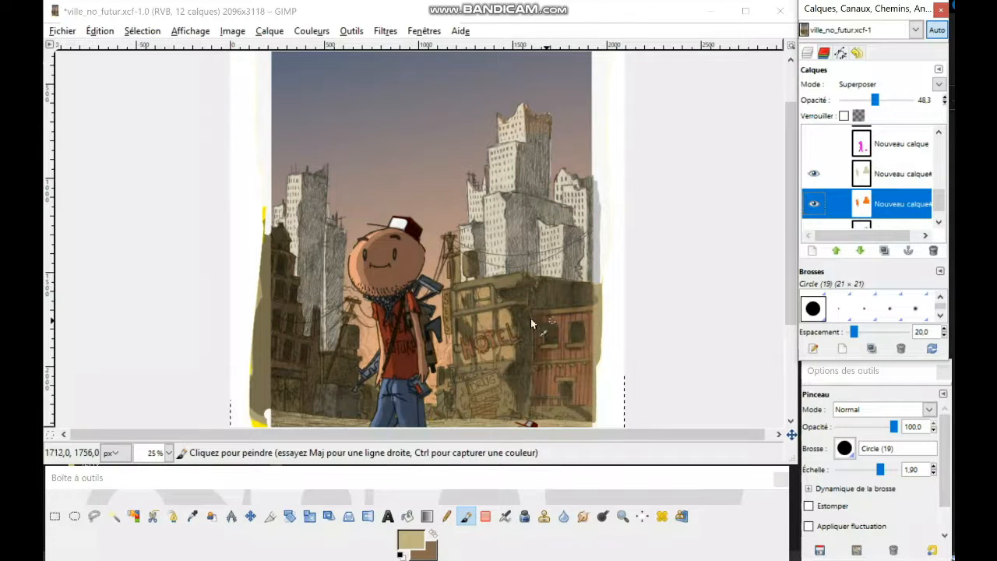
key(minus)
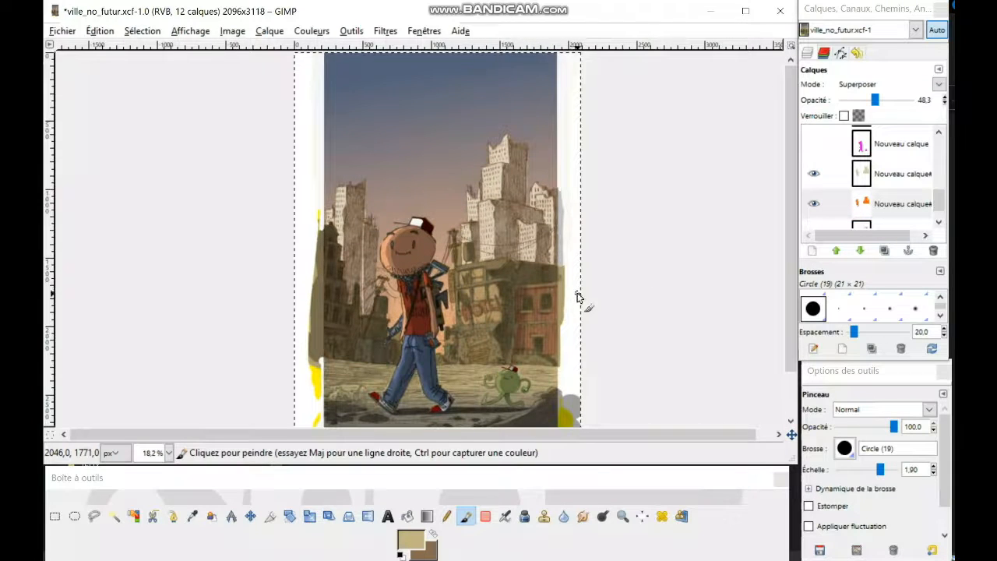
key(minus)
drag(579, 311, 594, 317)
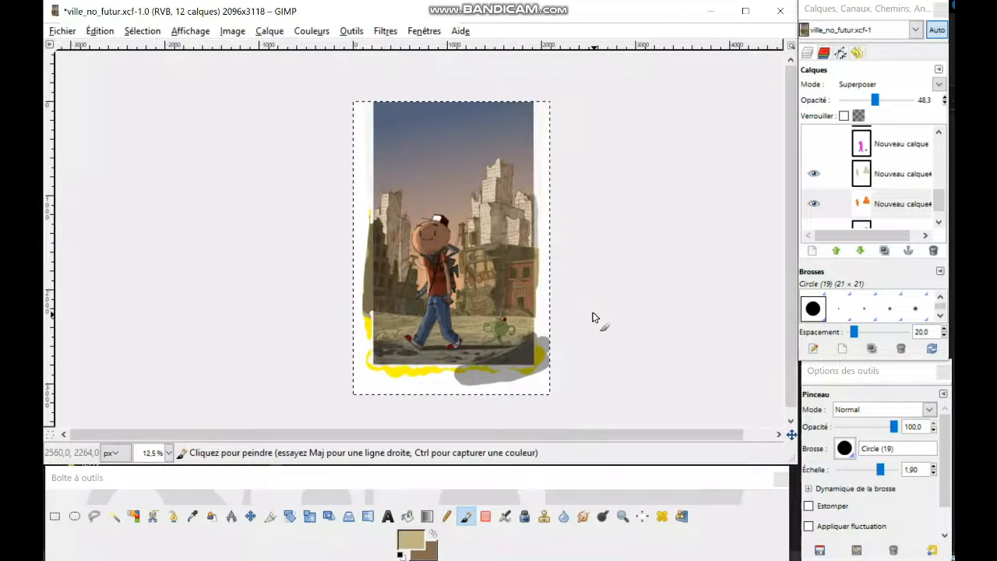
key(plus)
key(plus)
key(plus)
key(plus)
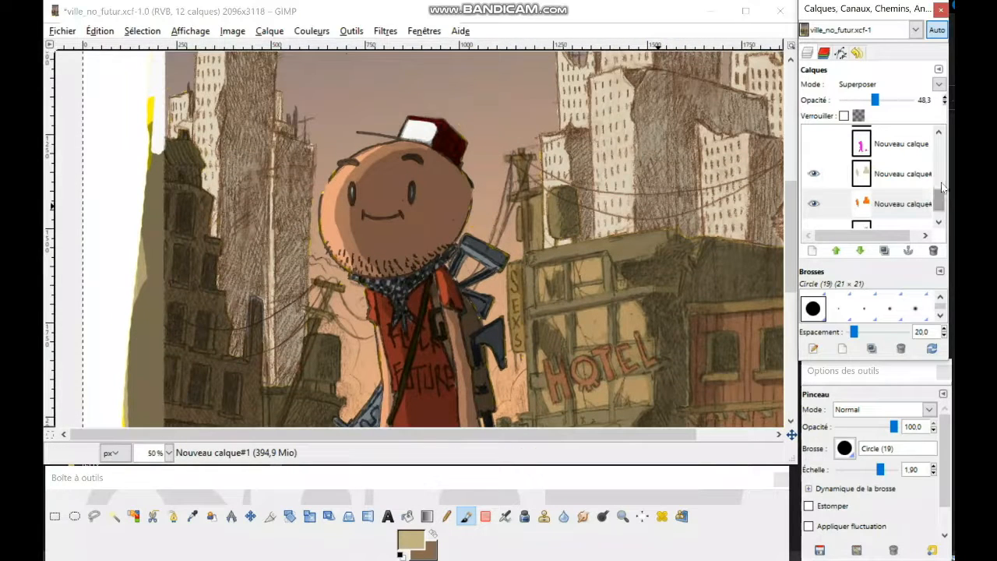
Compare the picture with and without the topmost shadow layer, make that layer active and save the image
scroll(876, 168, up, 5)
click(815, 143)
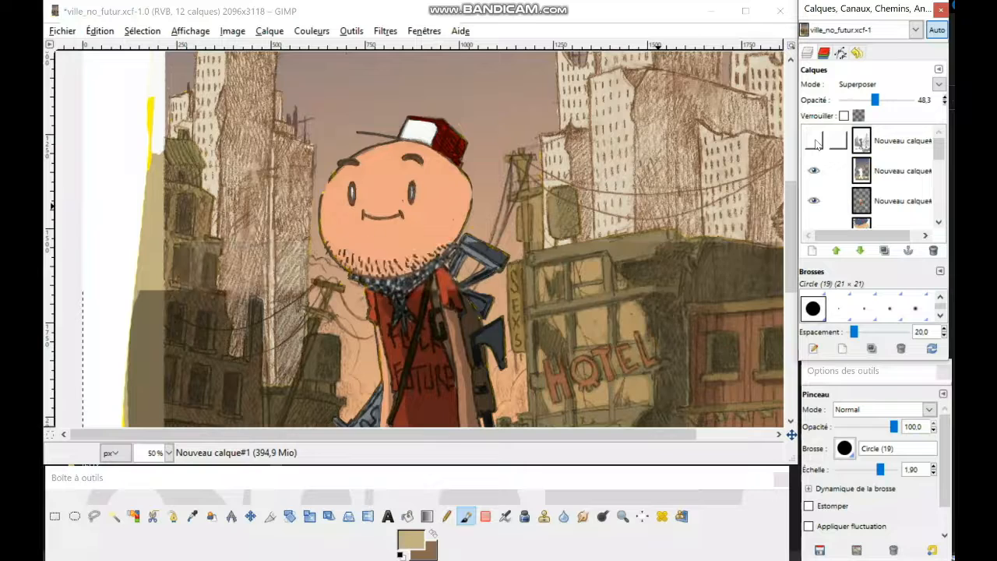
click(816, 144)
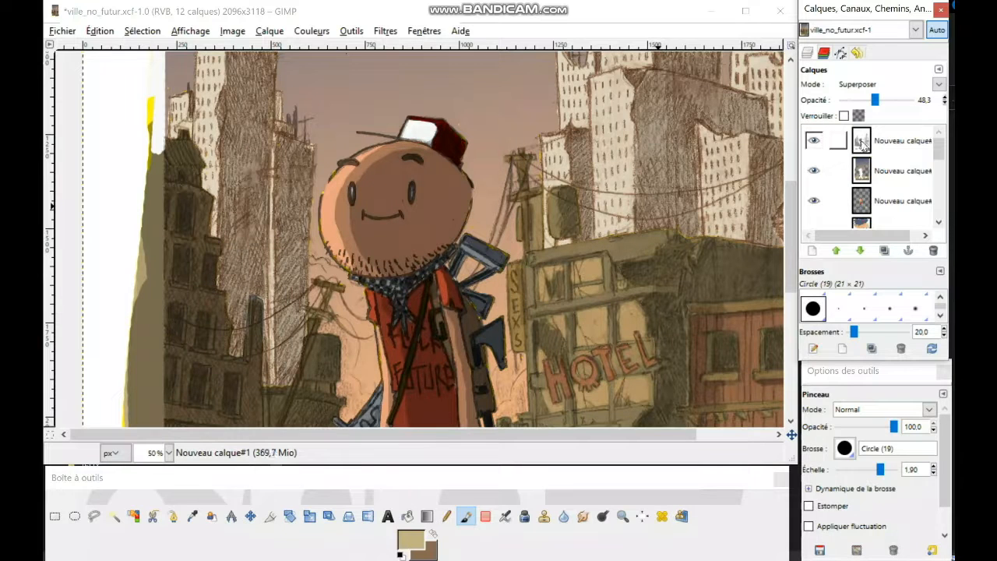
click(863, 141)
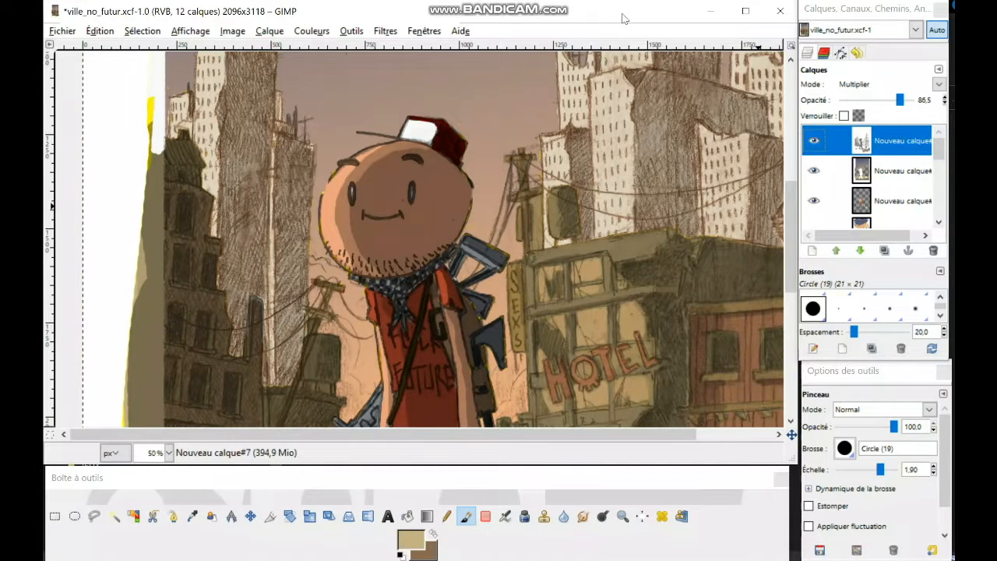
click(70, 31)
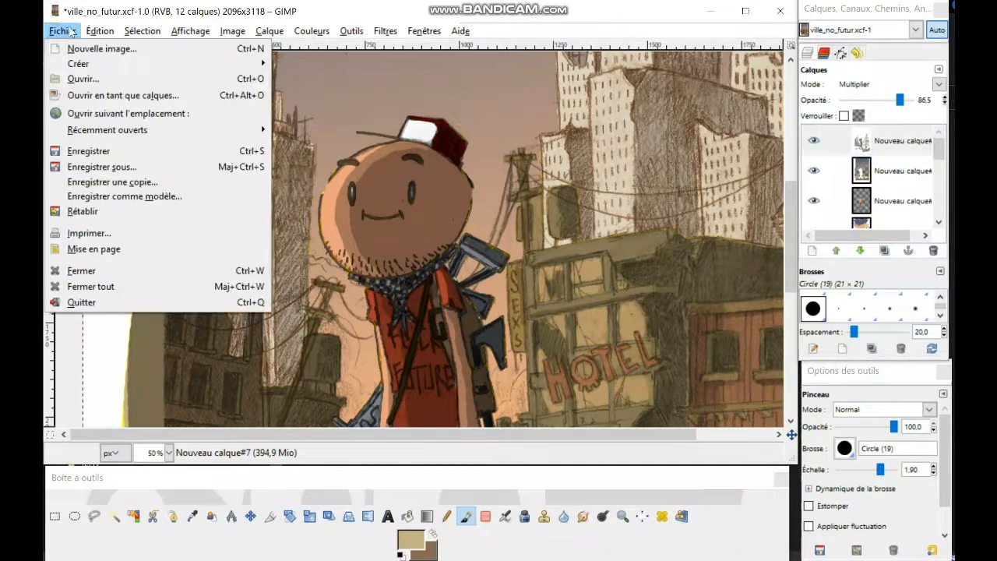
click(87, 151)
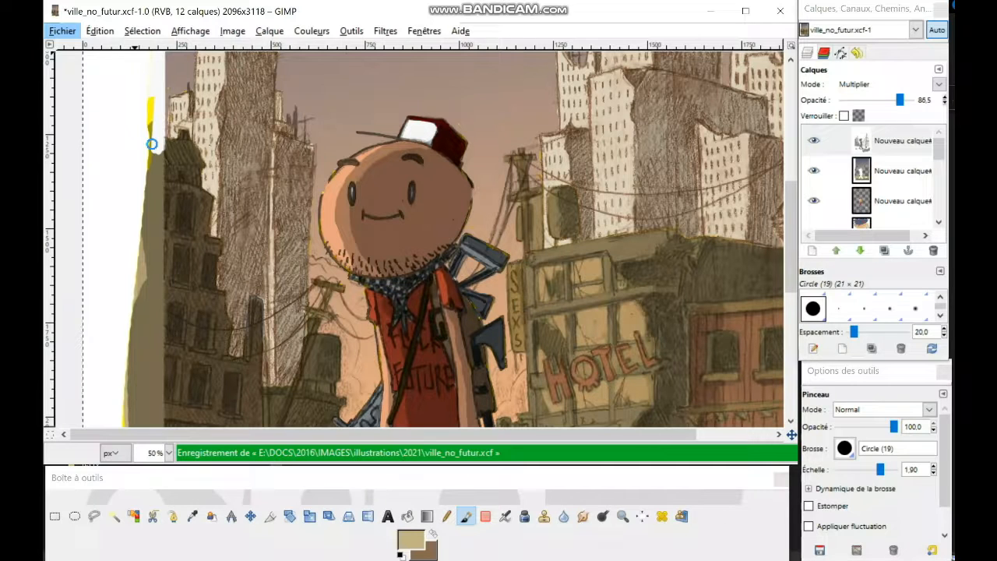
Merge the topmost shadow layer down into the layer below and set the merged layer's mode to Multiplier
right_click(863, 143)
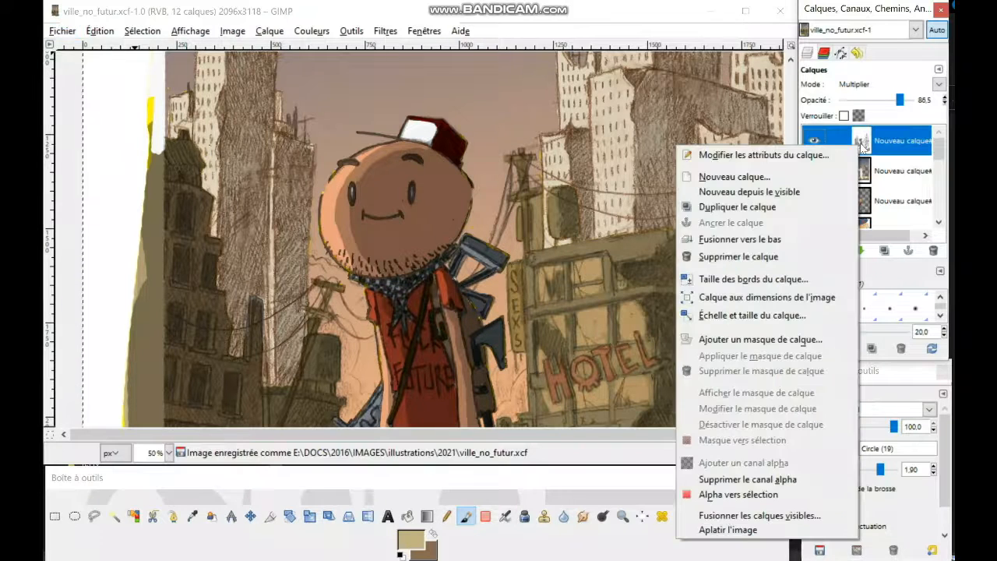
click(767, 251)
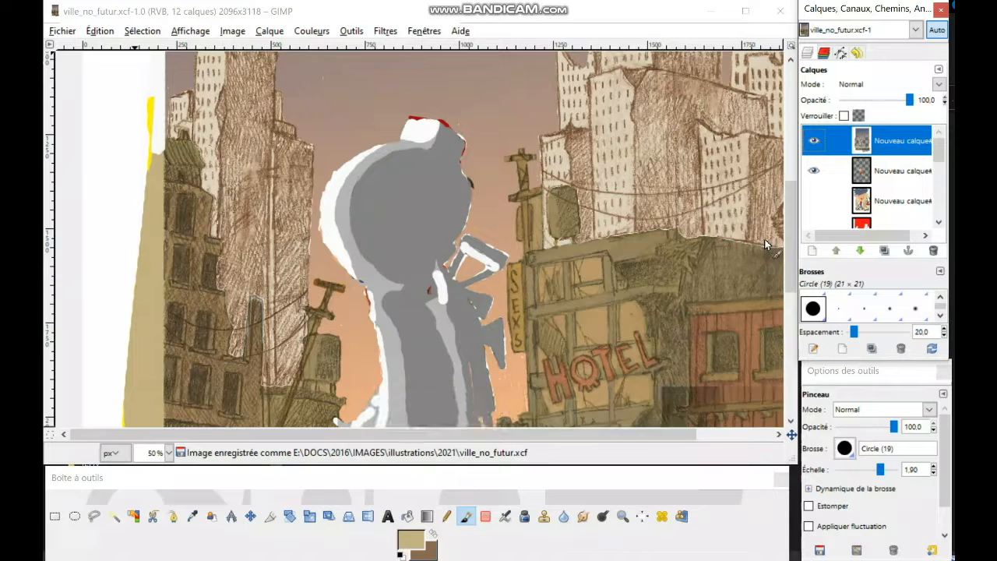
click(940, 86)
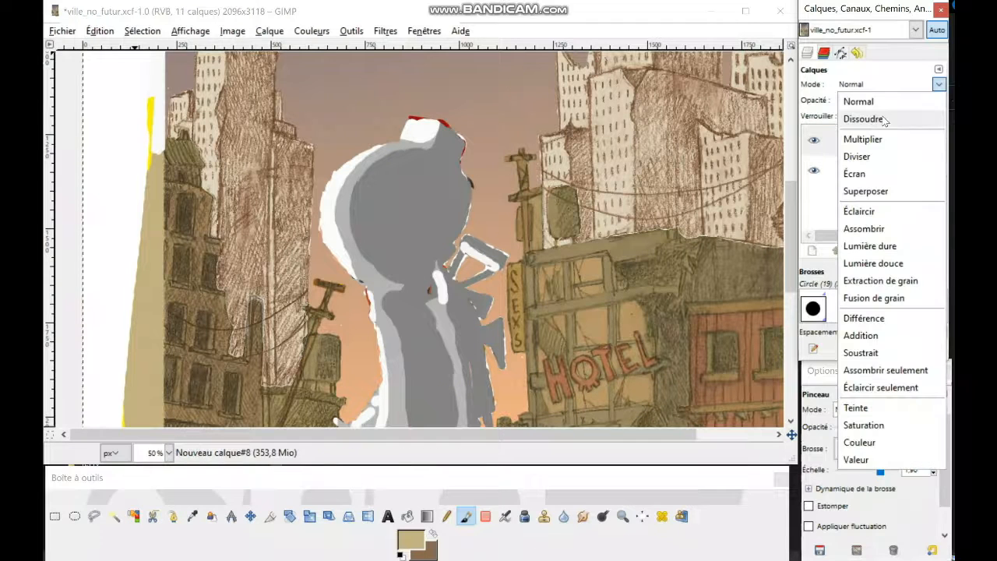
click(841, 138)
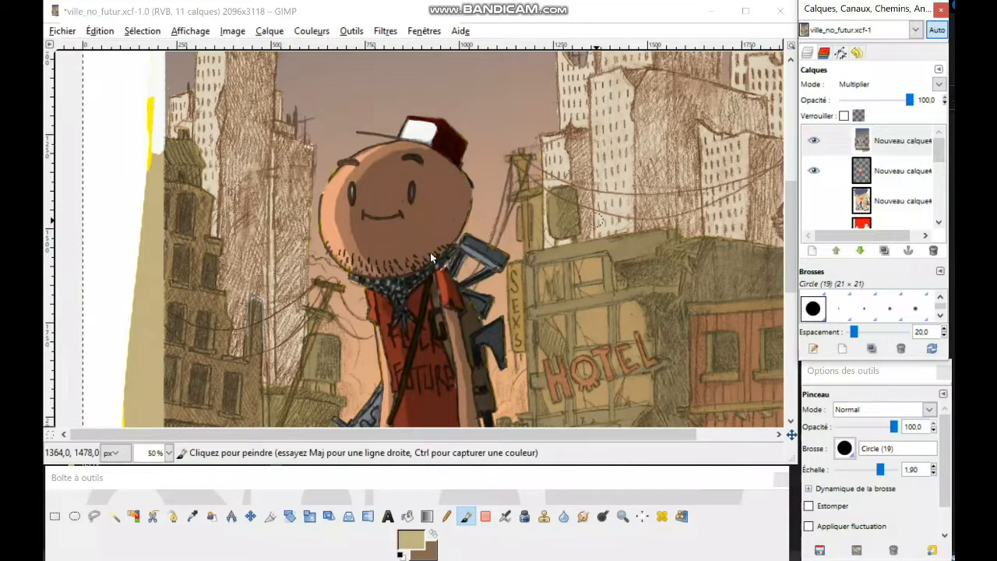
scroll(544, 226, down, 2)
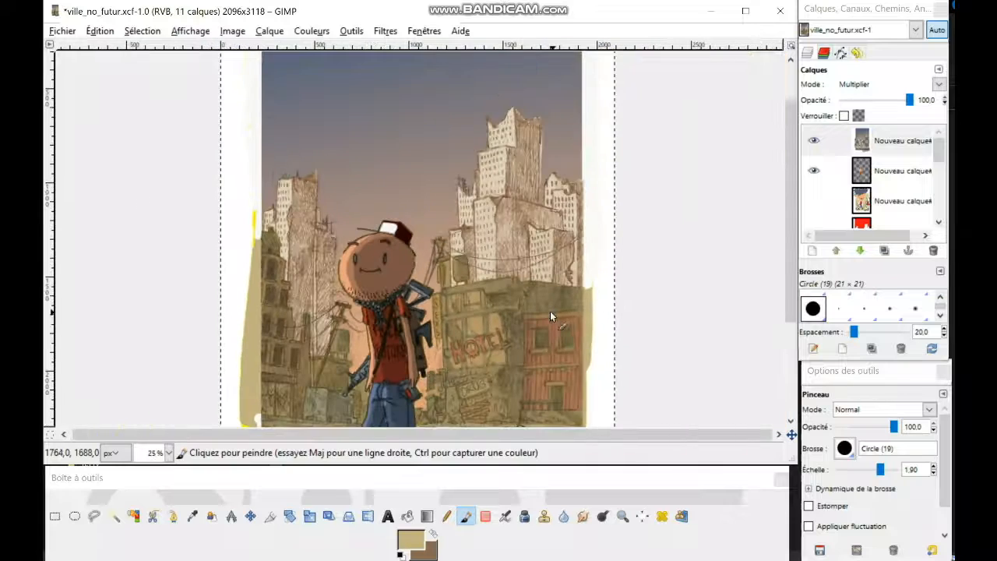
drag(477, 311, 520, 220)
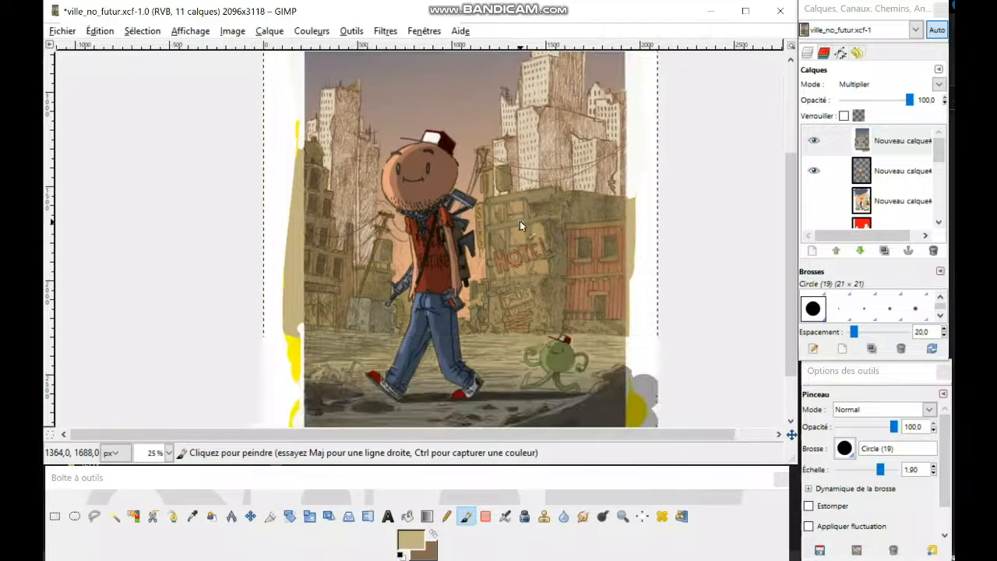
Compare the picture with and without the character colour layer and the distant skyscraper layer
click(809, 174)
click(814, 171)
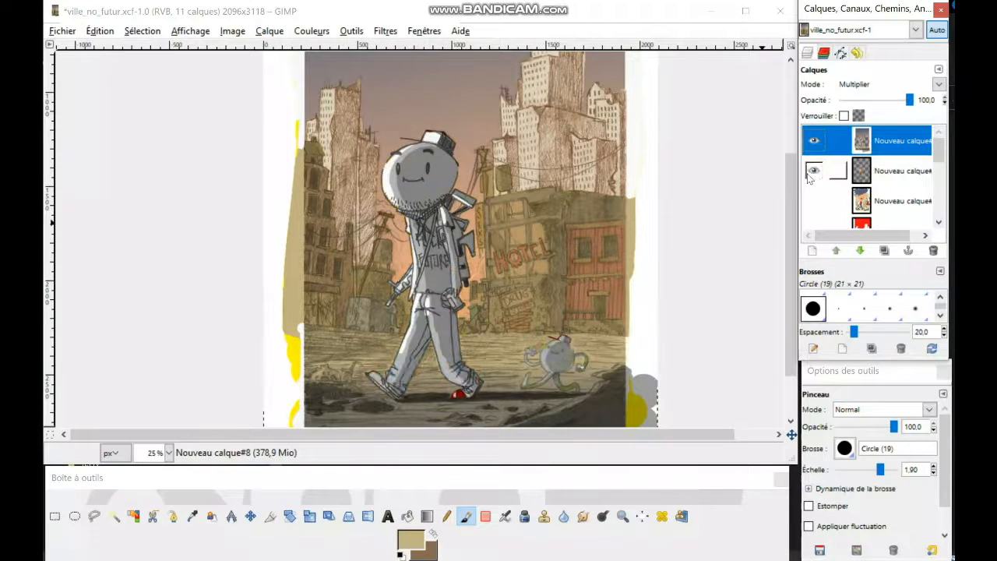
scroll(880, 175, down, 3)
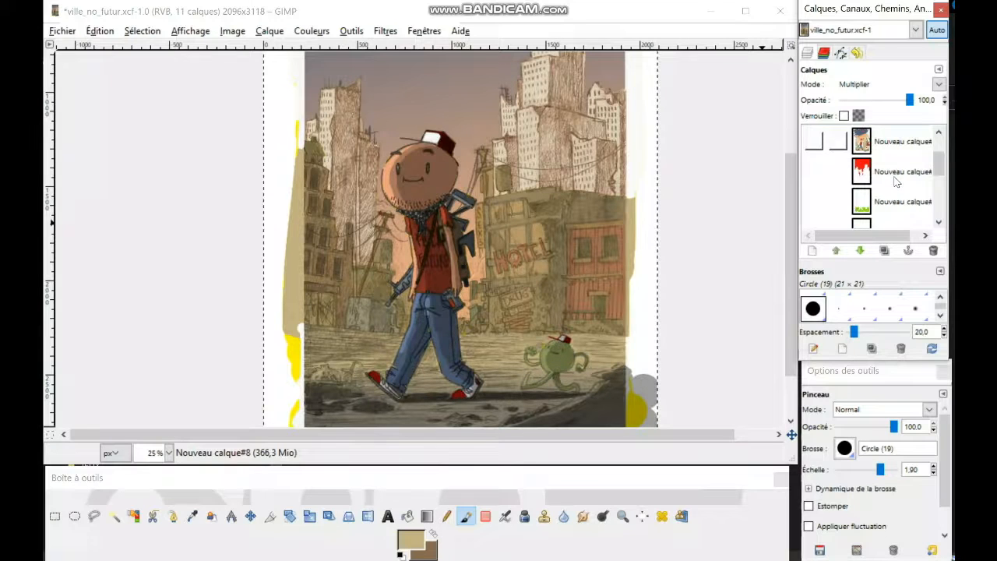
scroll(886, 183, up, 1)
click(815, 205)
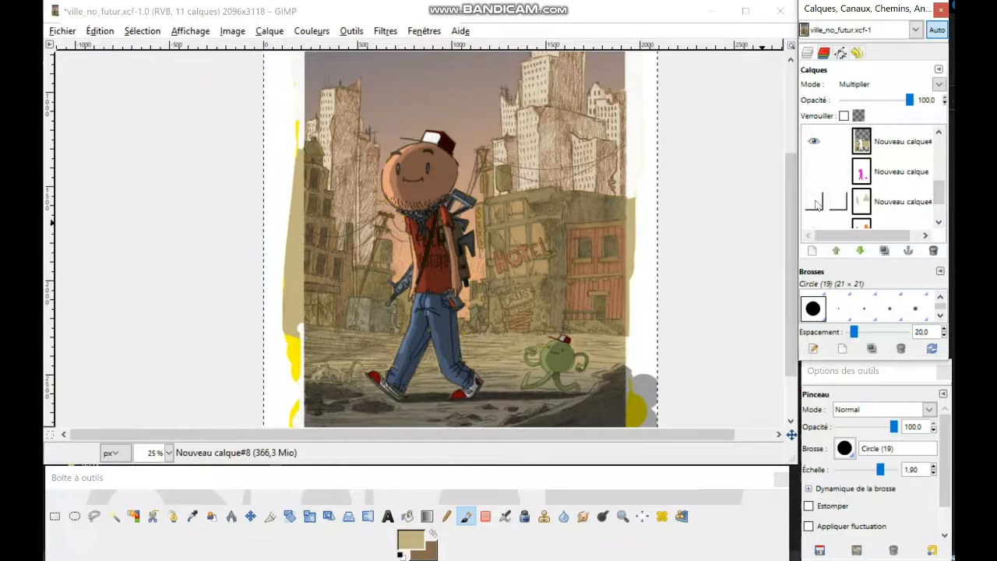
click(815, 204)
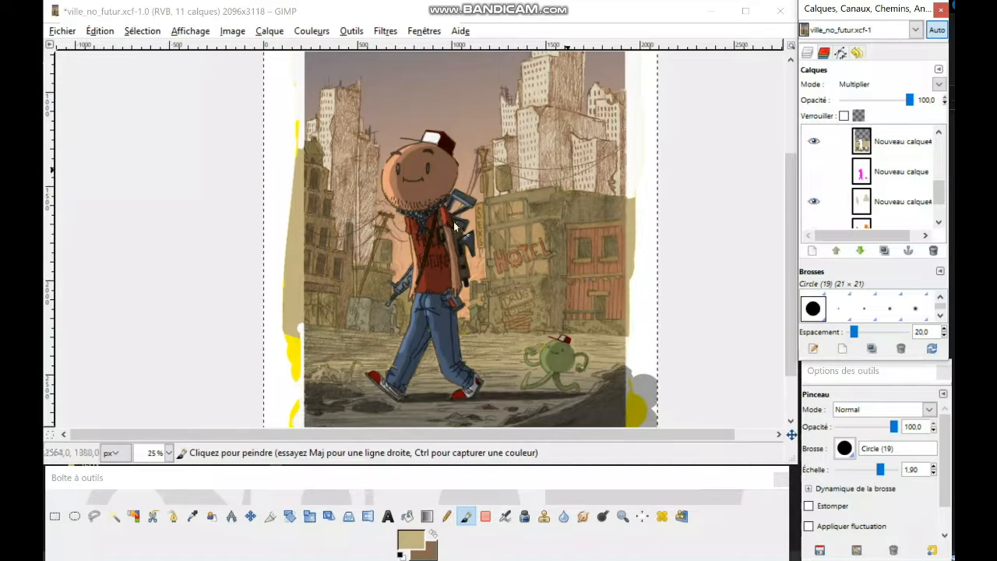
Compare the picture with and without the pale skyscraper colour layer that sits above the orange one
scroll(549, 274, up, 1)
scroll(857, 179, down, 3)
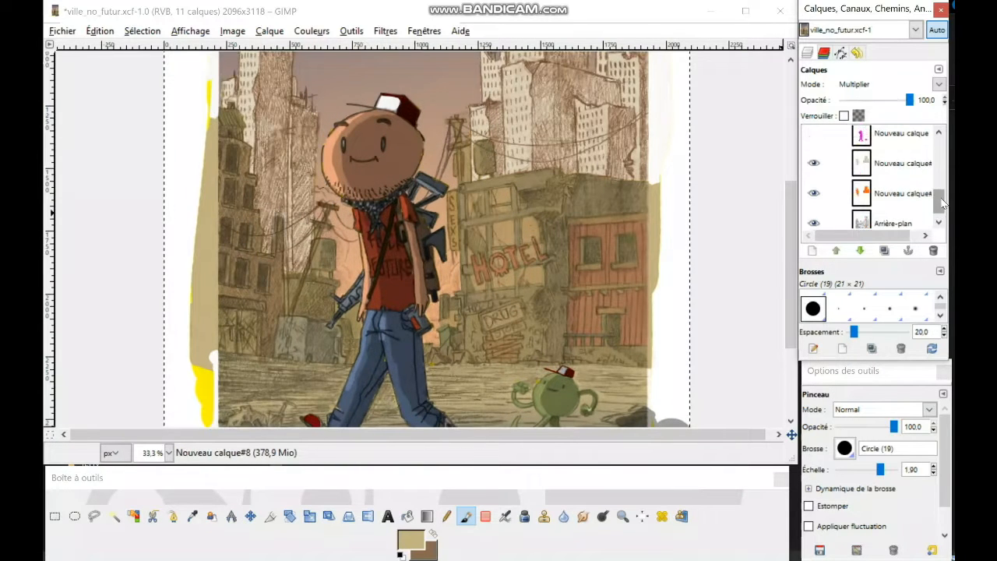
scroll(818, 182, up, 1)
click(815, 175)
click(814, 174)
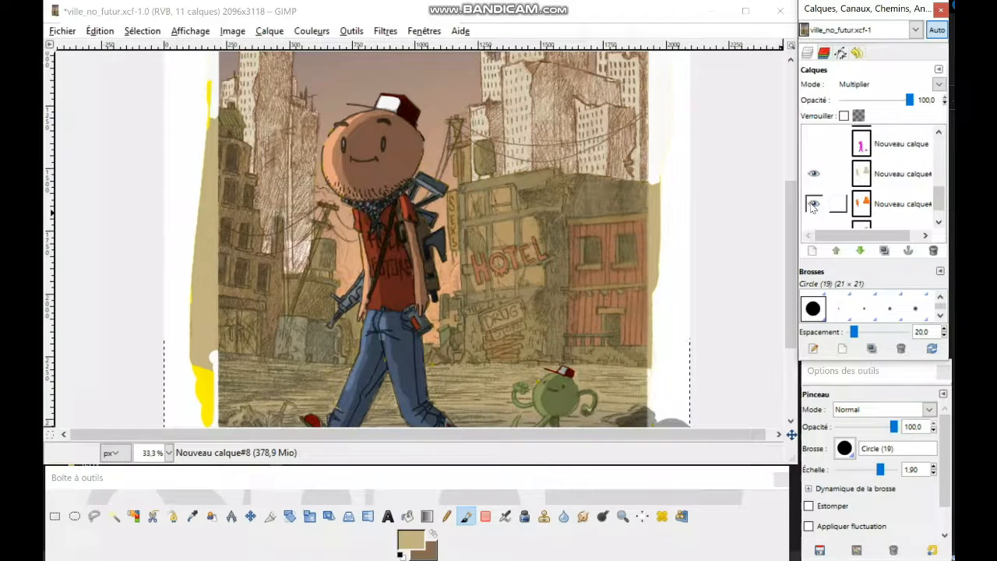
Judge the picture with and without the orange skyscraper layer and leave that layer hidden
click(812, 204)
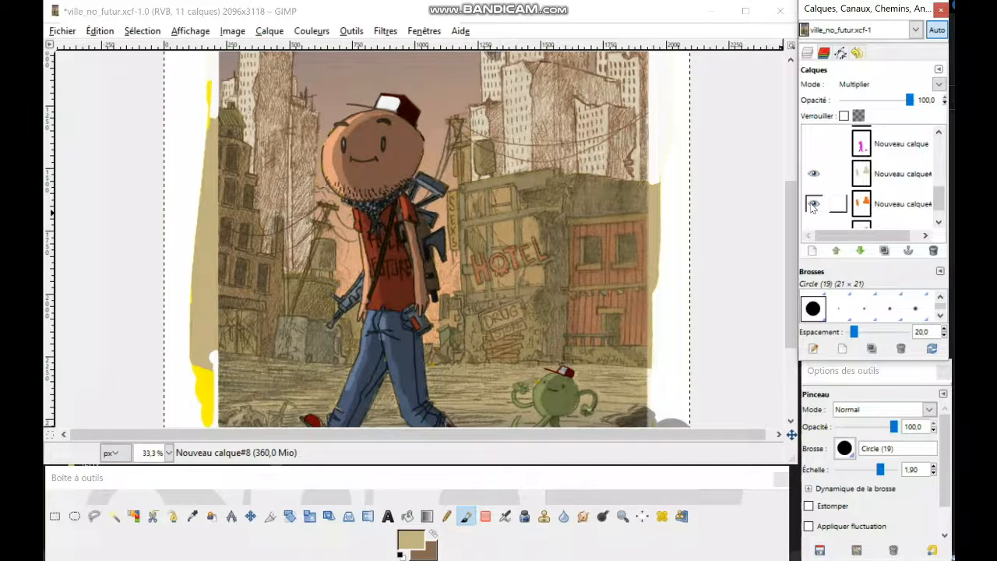
scroll(499, 148, down, 1)
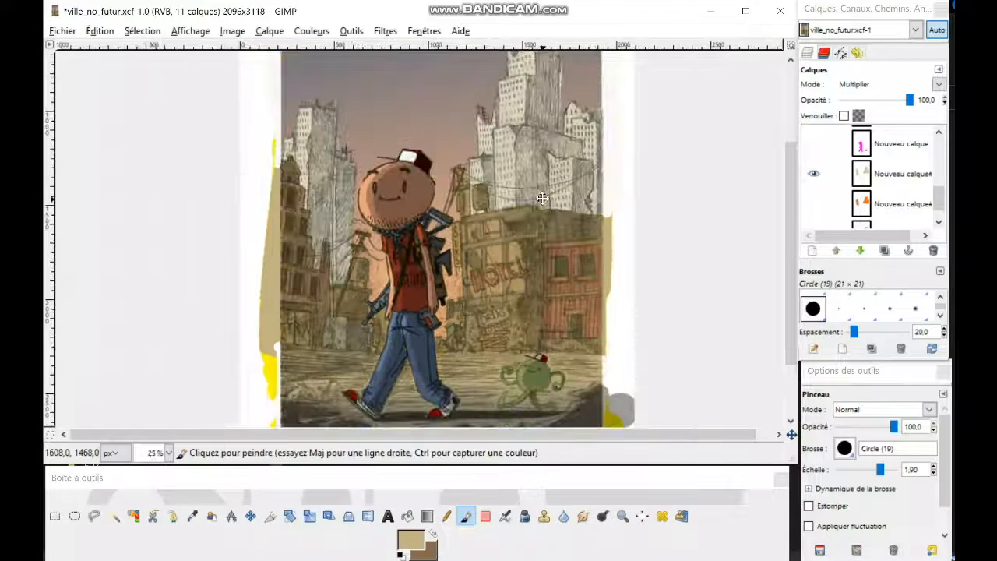
drag(541, 198, 548, 222)
click(814, 205)
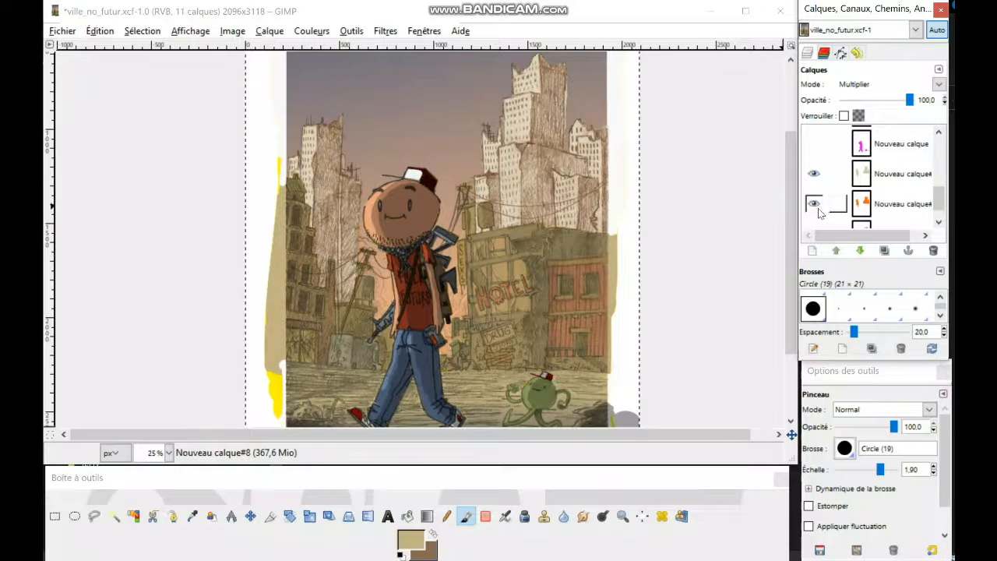
click(815, 208)
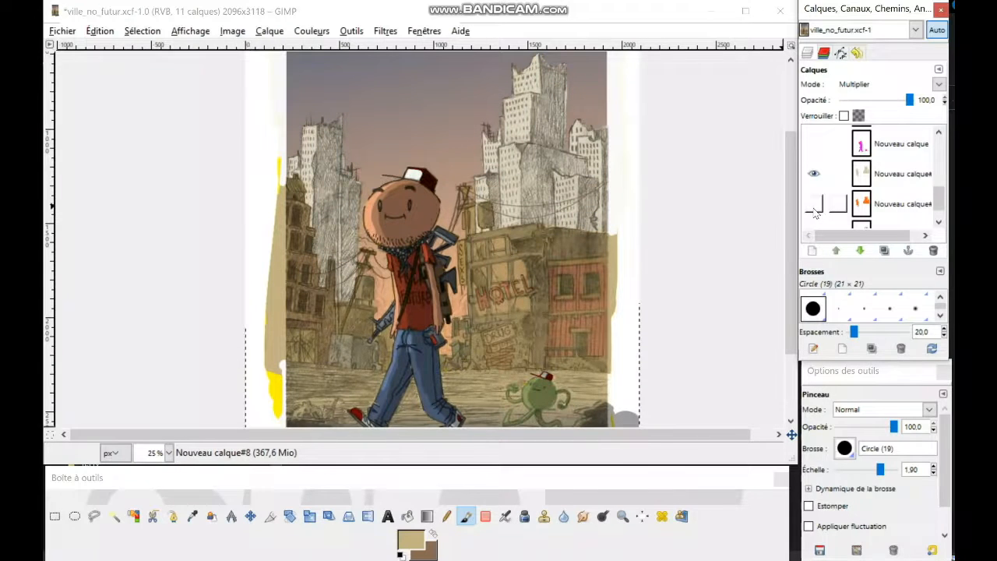
drag(462, 262, 524, 254)
Compare the picture with and without the topmost shadow layer
scroll(888, 193, up, 5)
scroll(888, 192, up, 5)
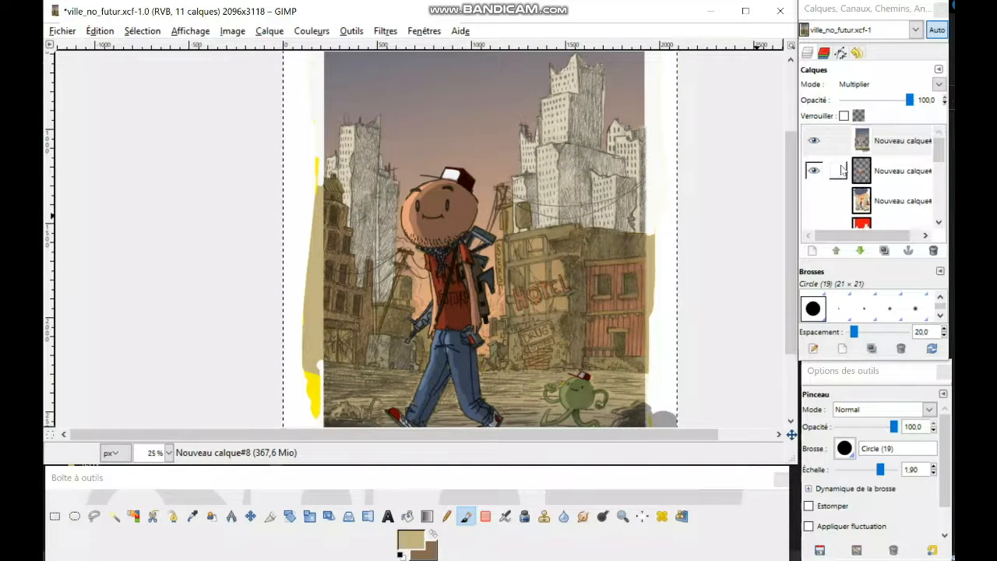
click(816, 146)
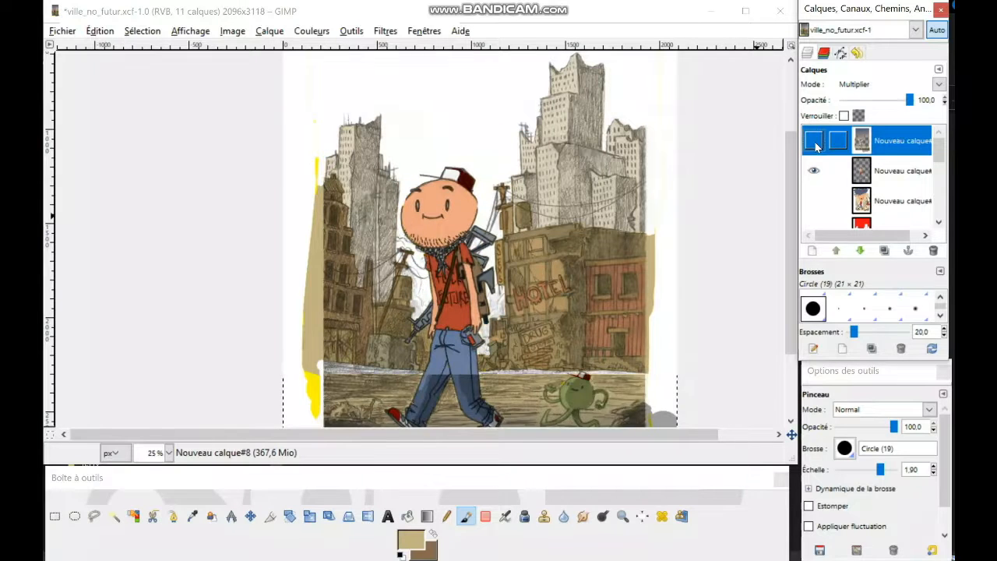
click(815, 143)
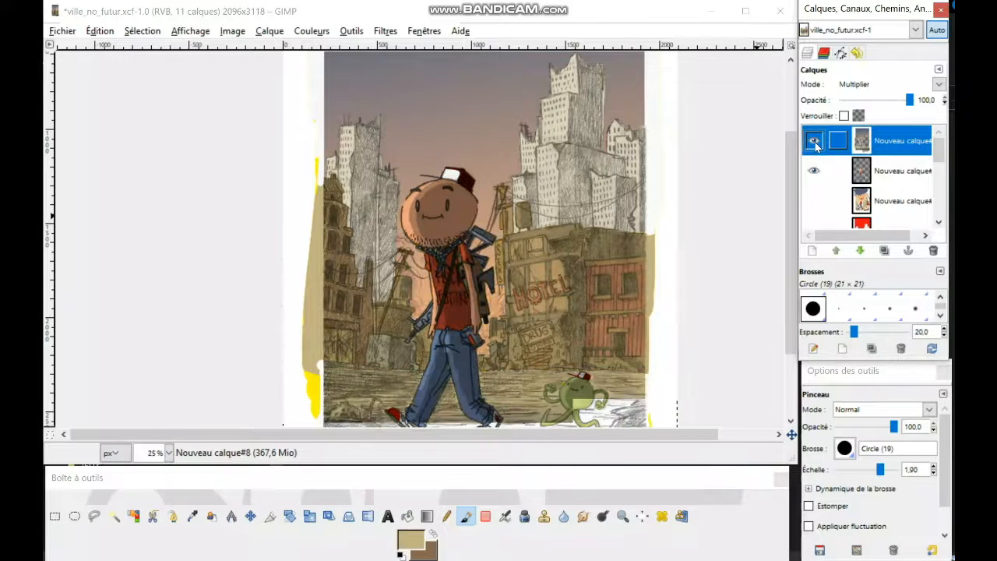
Set the foreground colour to white
click(407, 542)
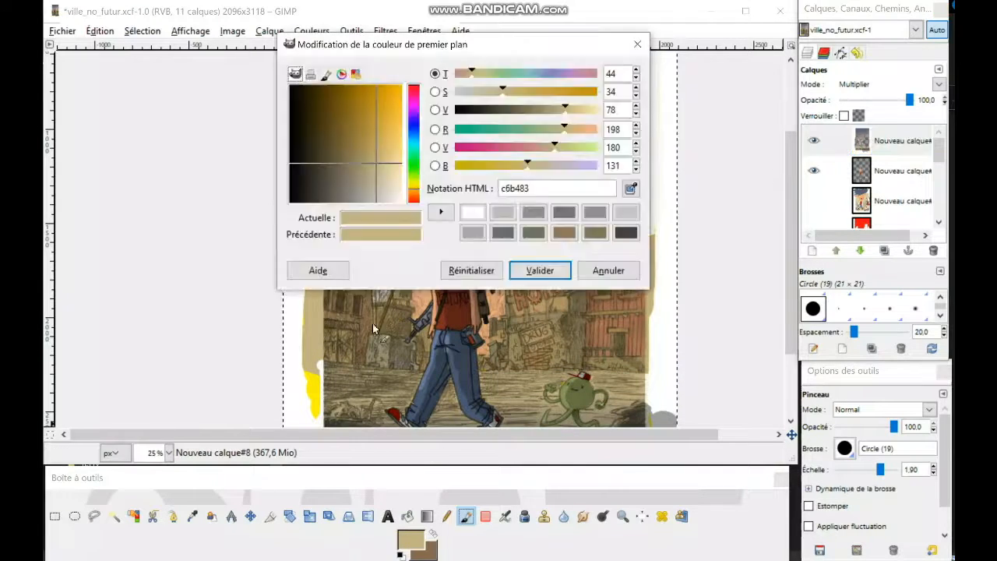
drag(394, 167, 413, 212)
click(526, 270)
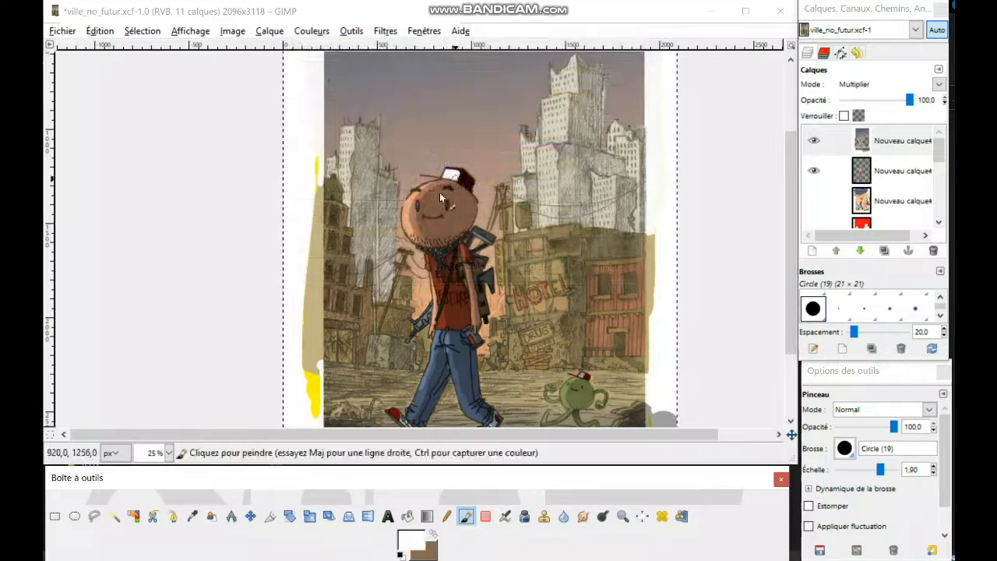
Make the layer directly below the topmost shadow layer active and reduce the paintbrush scale to 0.70
scroll(456, 273, up, 2)
scroll(460, 263, up, 1)
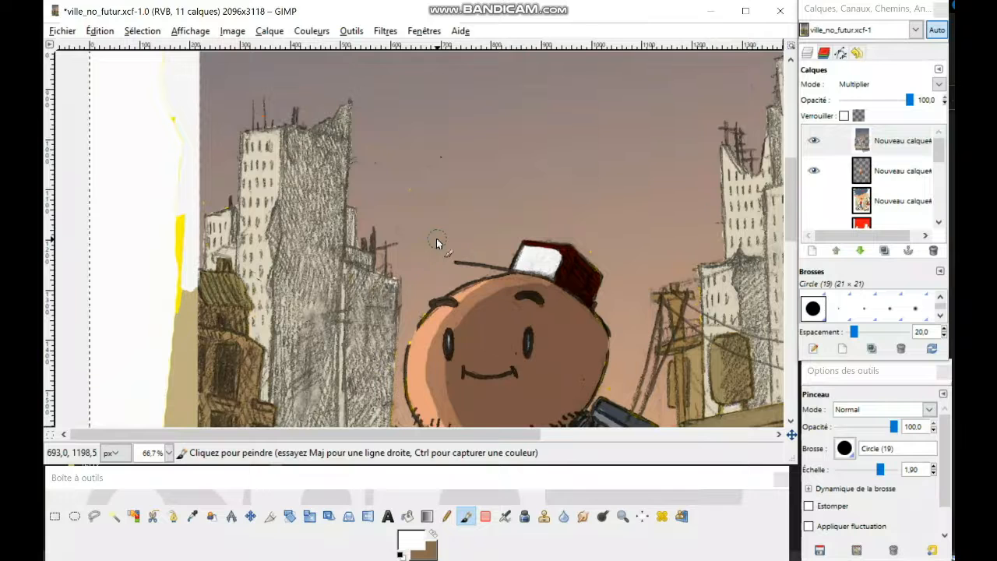
scroll(789, 202, down, 3)
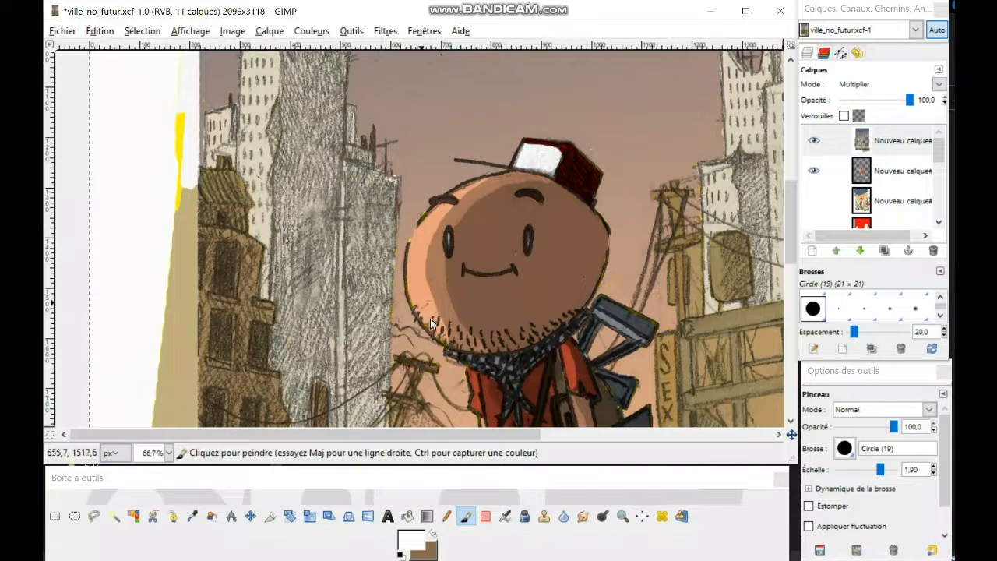
click(864, 141)
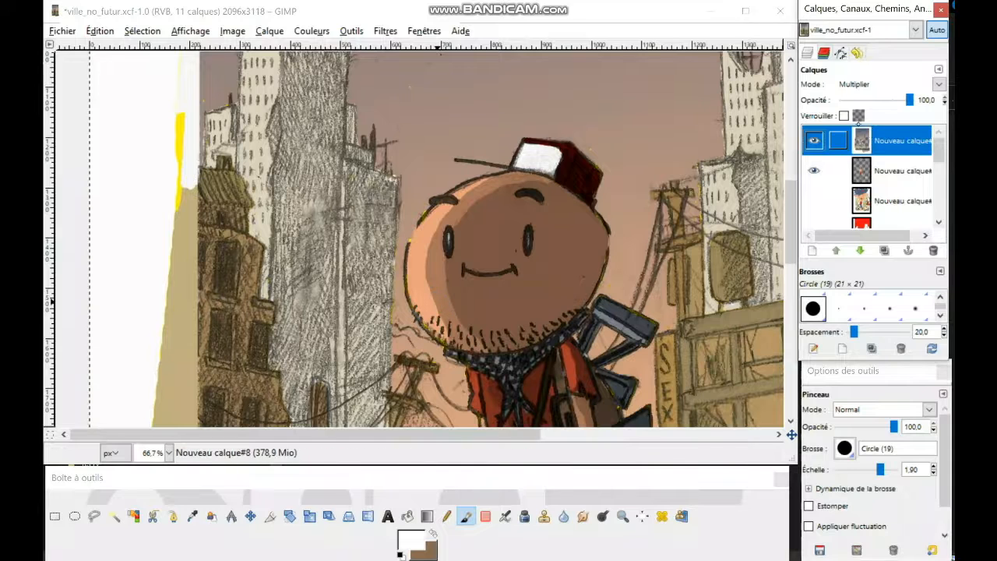
click(439, 322)
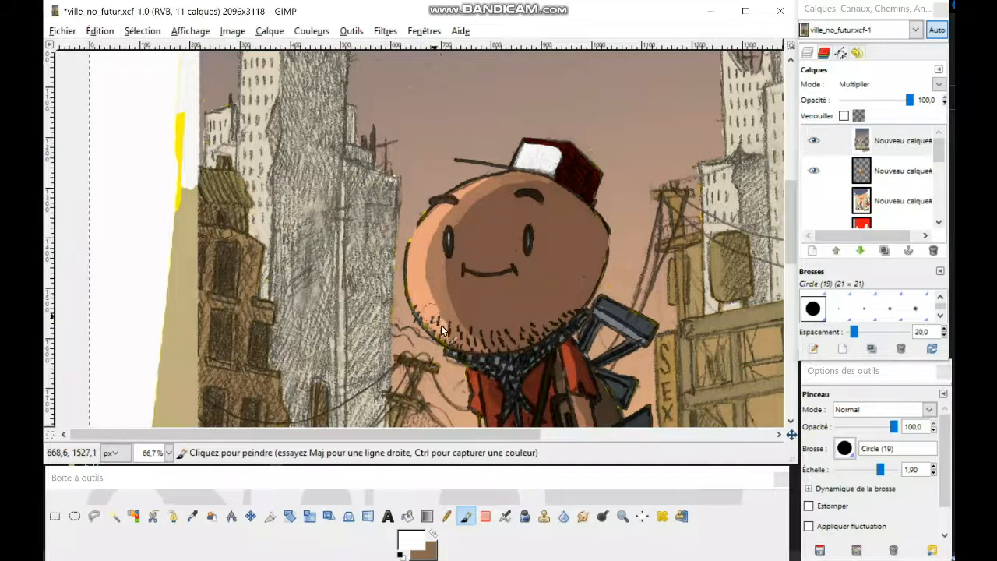
click(896, 171)
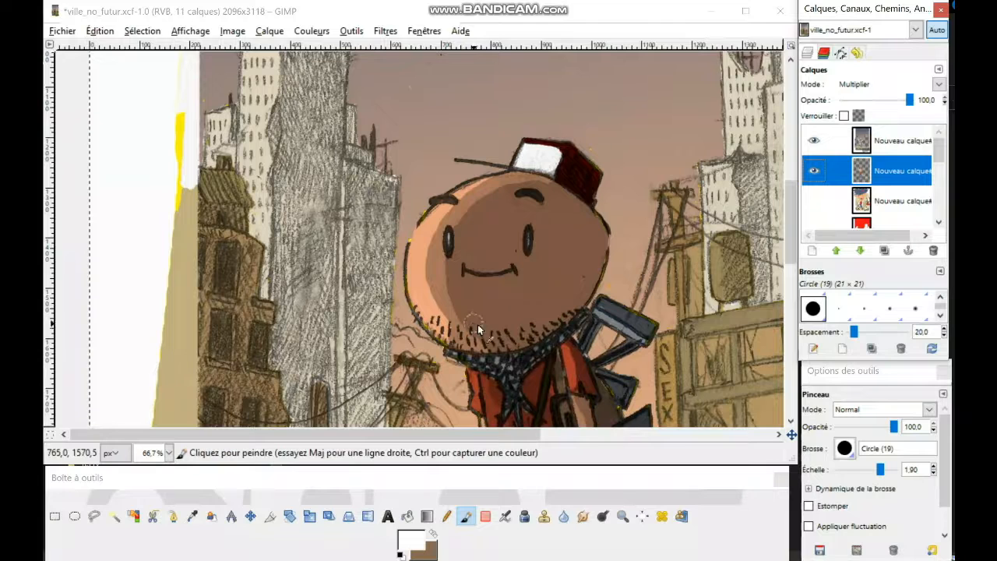
drag(881, 470, 880, 469)
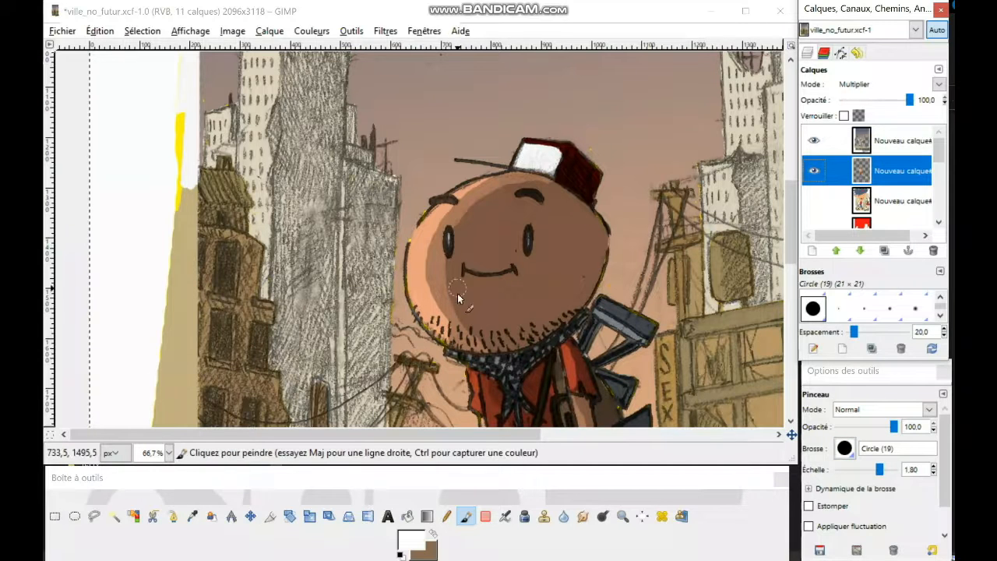
Undo the full-opacity trial stroke, set the brush opacity to 47.3 and paint white highlights along the lit edge of the character's face
drag(410, 267, 413, 285)
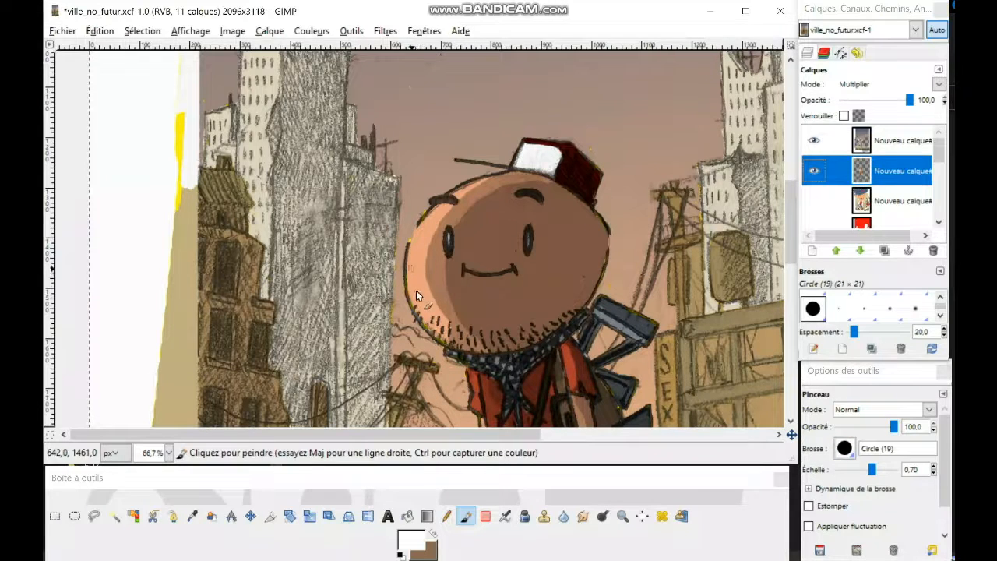
key(ctrl+z)
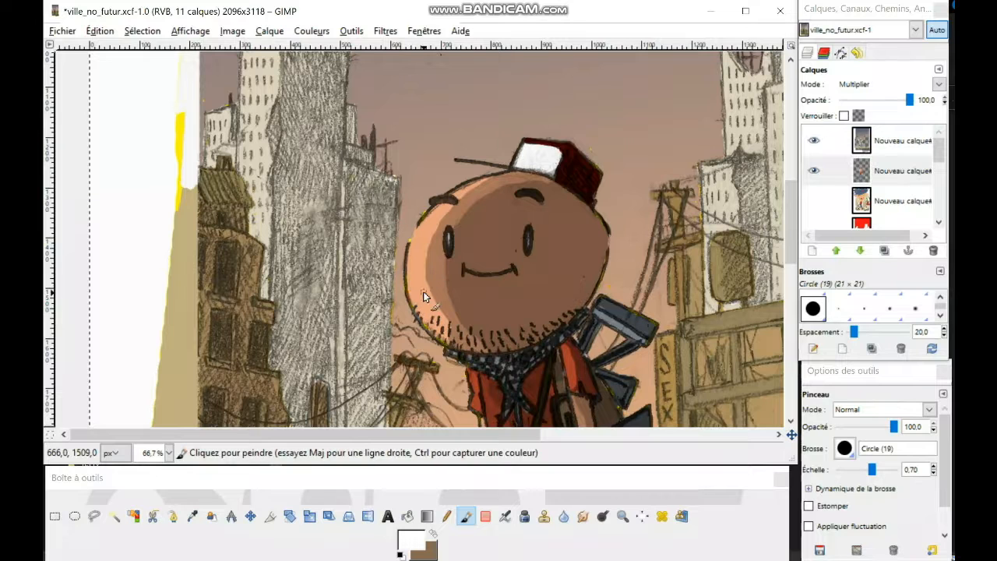
drag(894, 426, 876, 427)
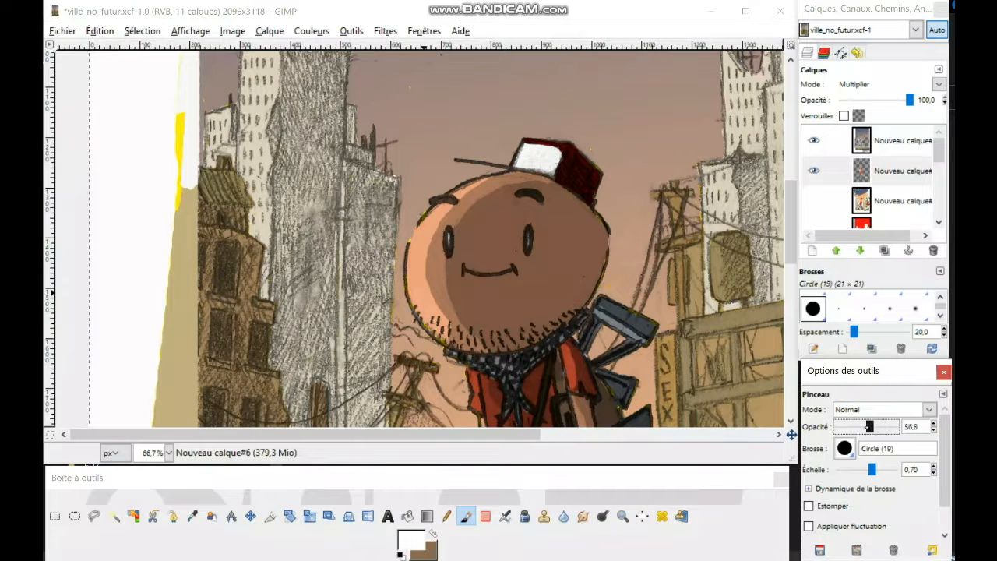
click(424, 318)
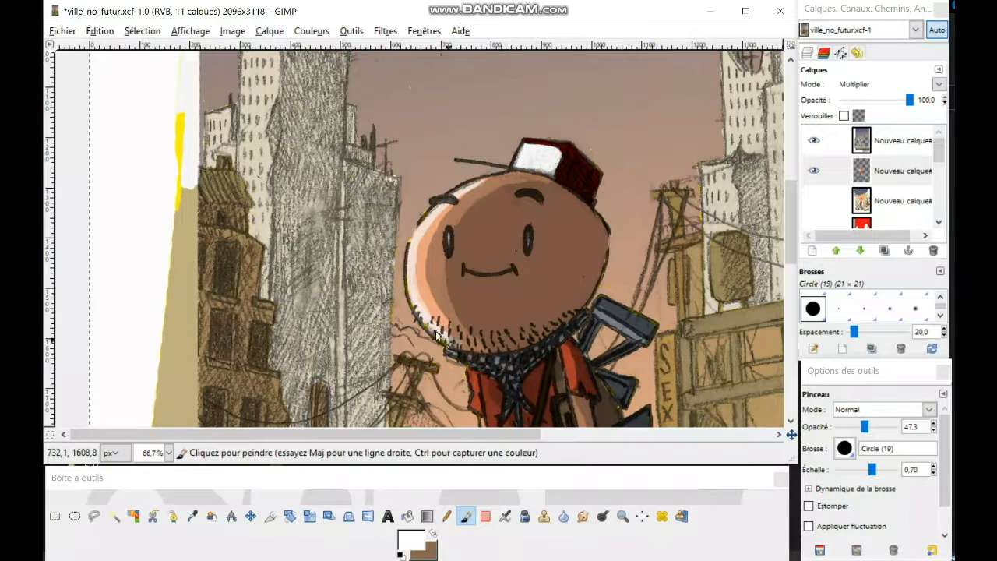
scroll(495, 175, down, 3)
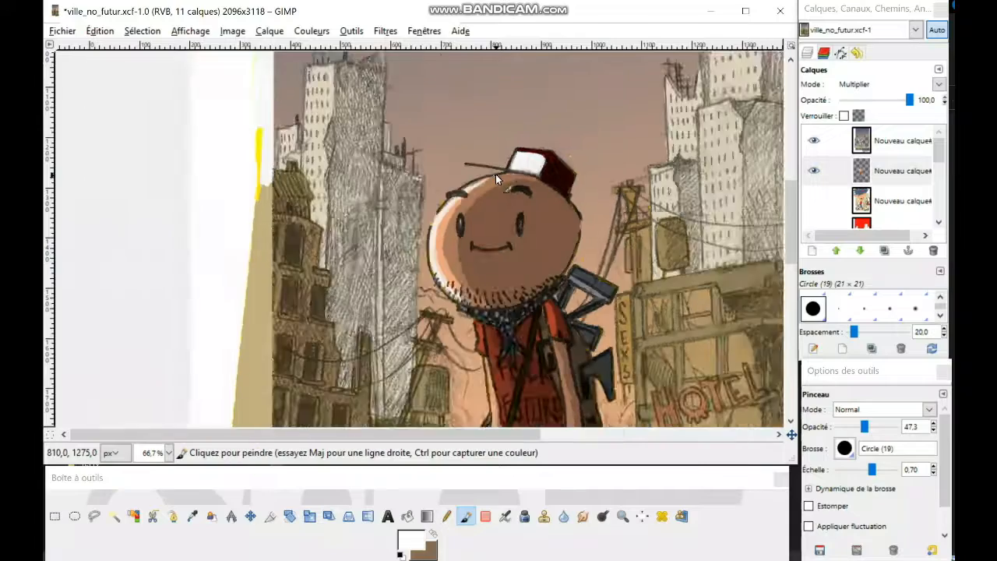
Paint semi-transparent white highlights along the lit edges of the character's shirt, arms and rifle
scroll(466, 272, up, 3)
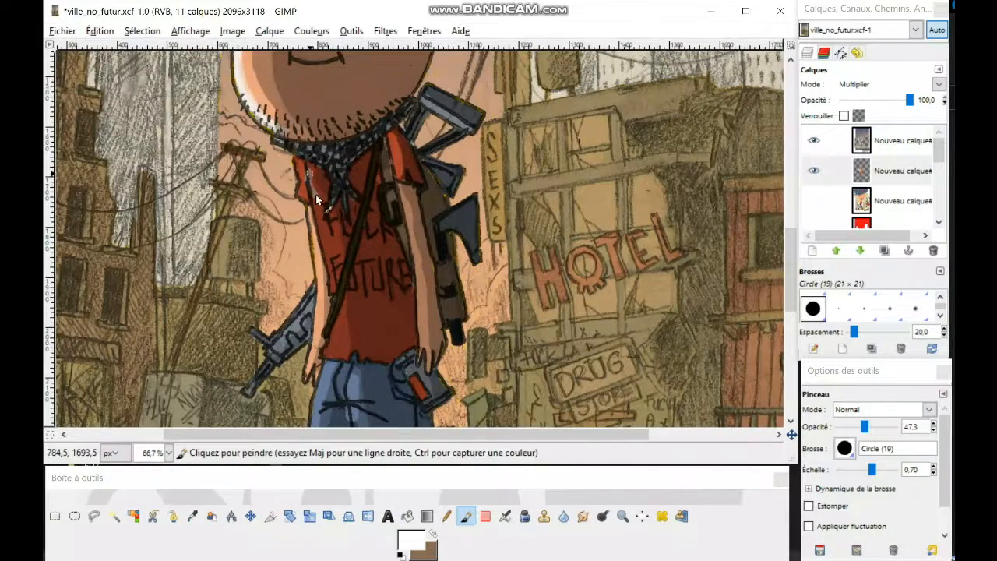
drag(314, 195, 331, 325)
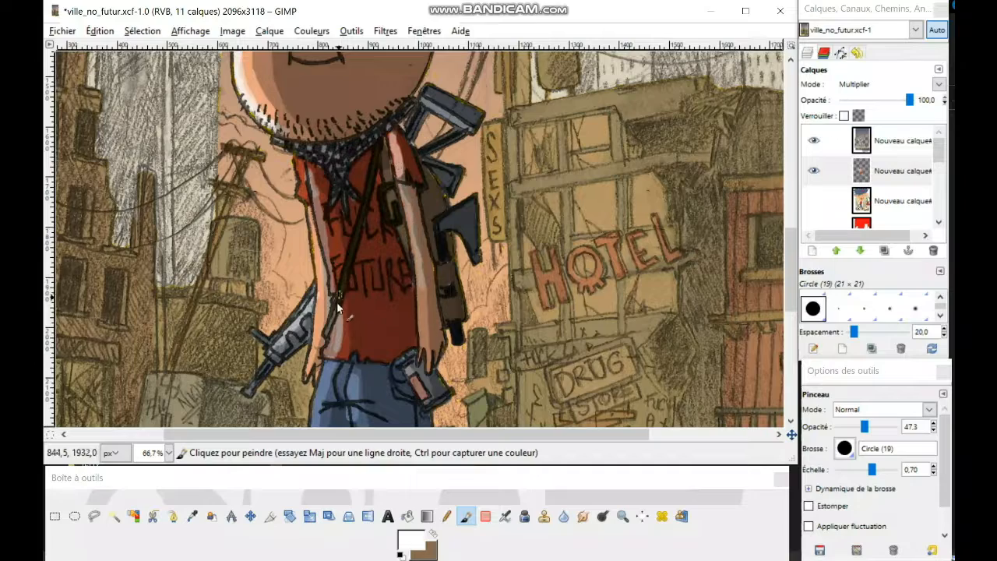
scroll(365, 225, down, 4)
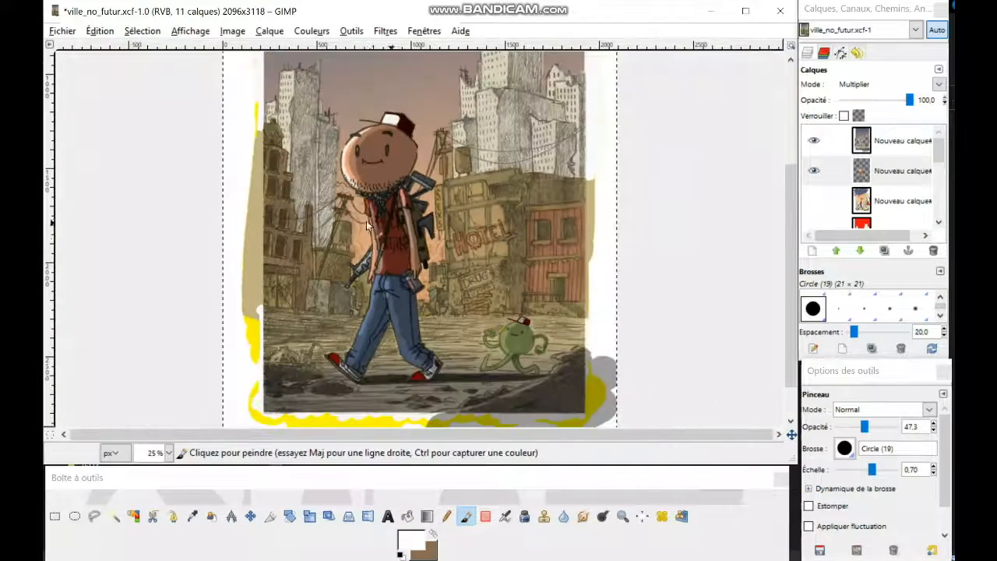
Paint semi-transparent white highlights along the lit side of the character's jeans
scroll(466, 233, up, 1)
scroll(465, 228, up, 3)
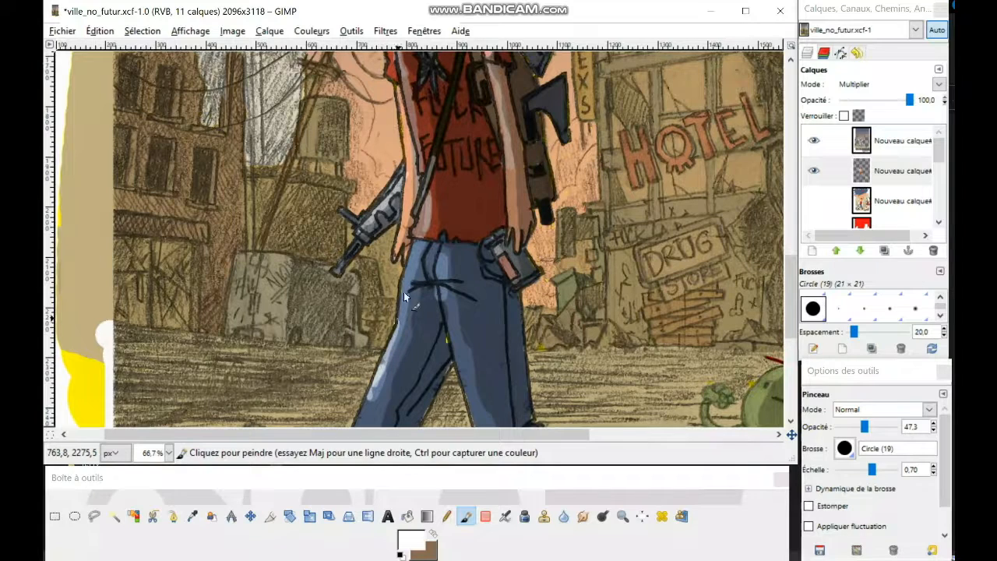
scroll(442, 291, down, 3)
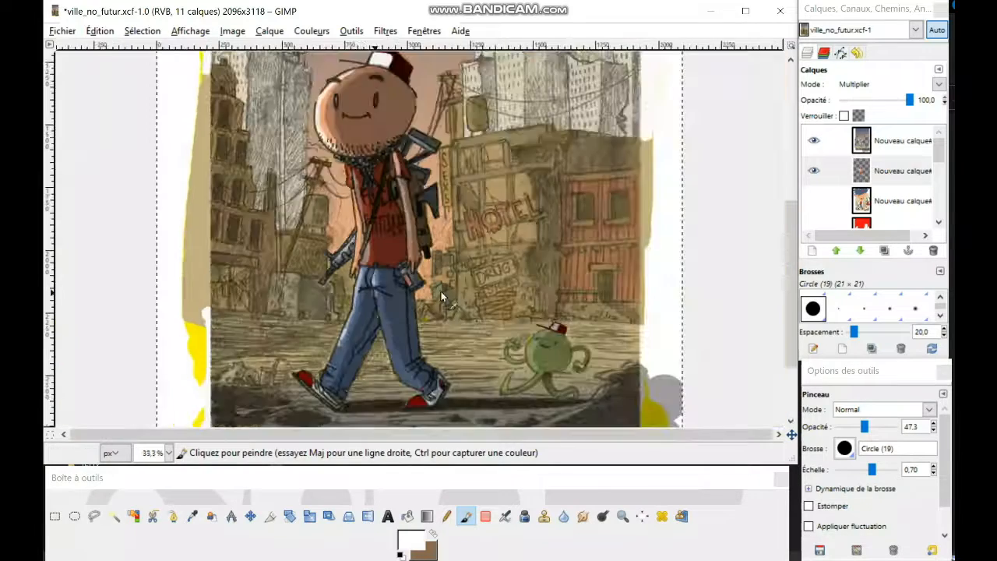
scroll(385, 245, up, 3)
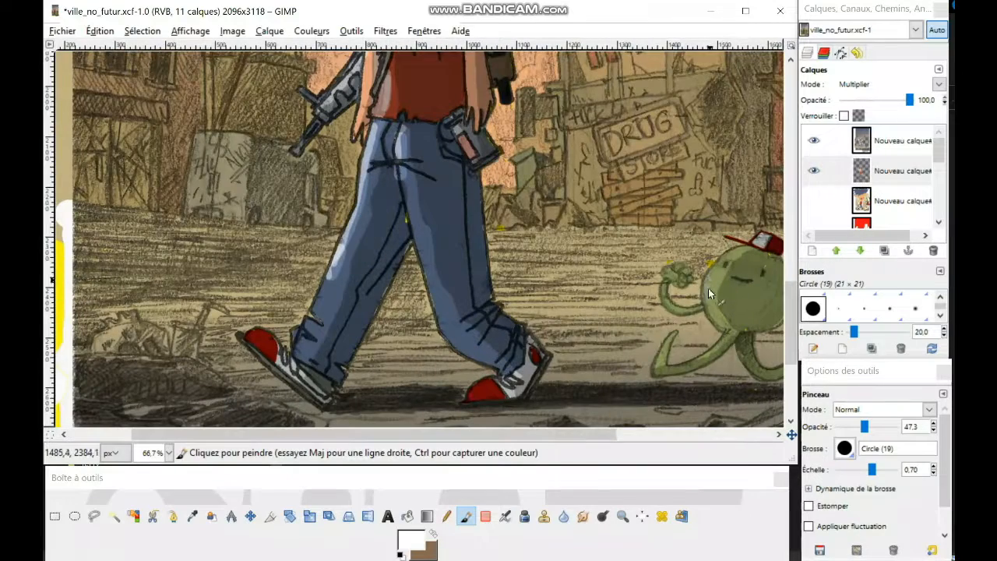
scroll(745, 246, down, 3)
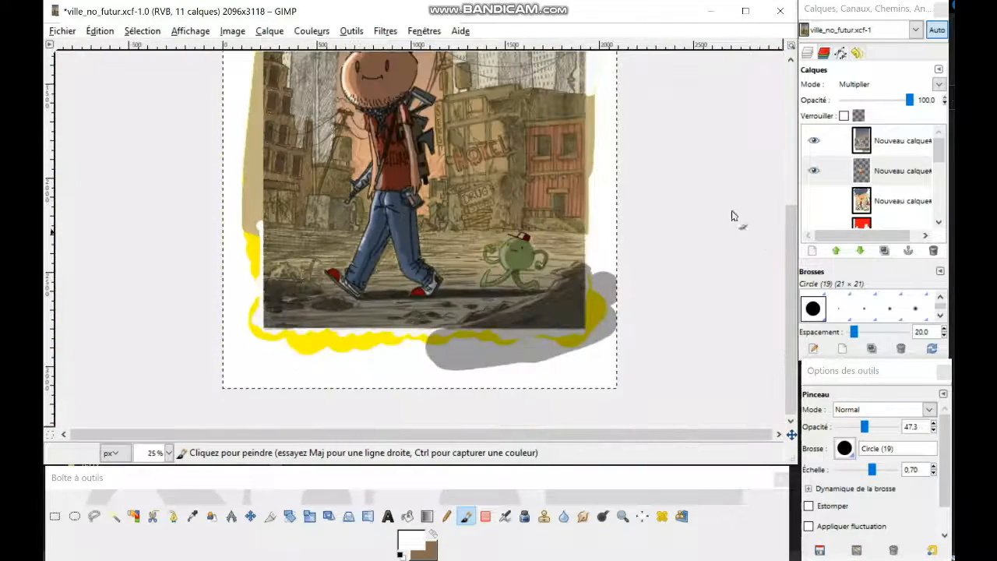
Examine the whole illustration to judge the effect of the new highlights
scroll(528, 293, up, 3)
drag(546, 315, 549, 301)
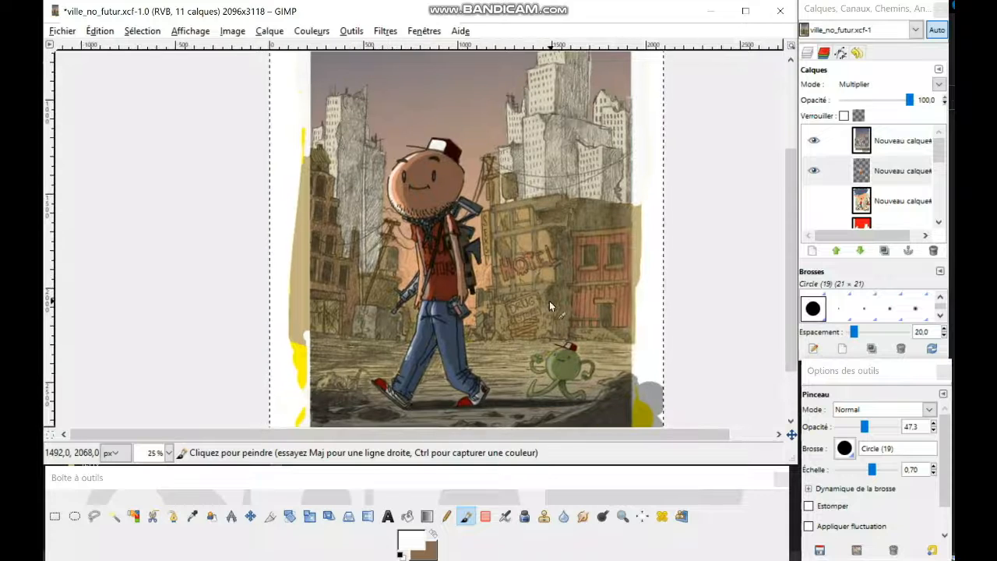
scroll(476, 274, down, 1)
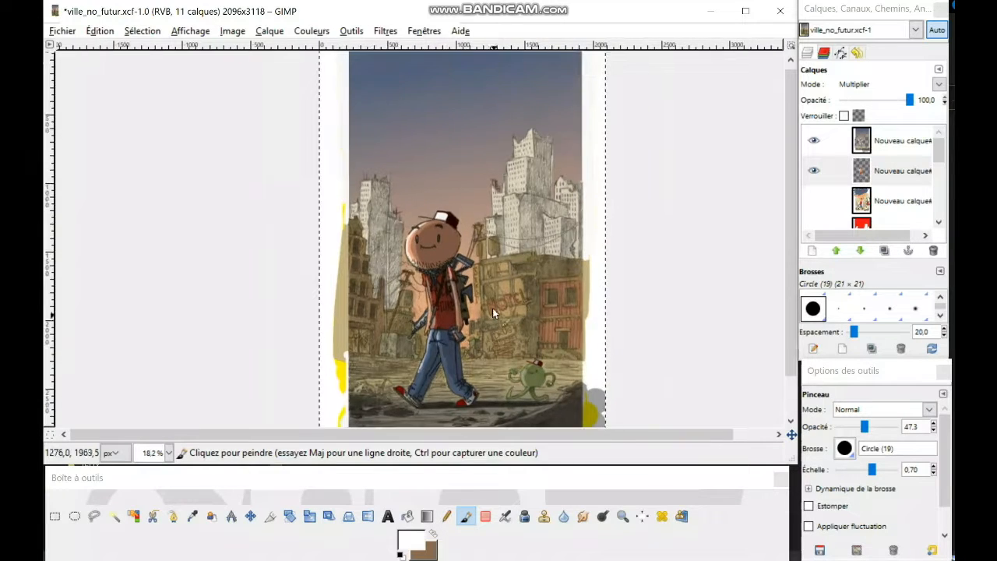
scroll(492, 308, down, 1)
scroll(506, 319, up, 1)
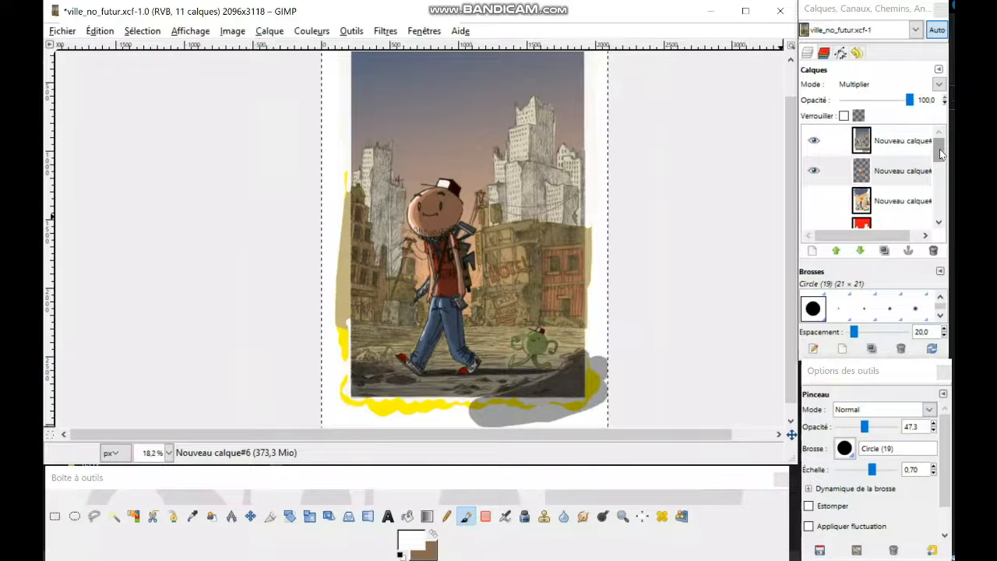
scroll(514, 197, down, 1)
mouse_move(514, 200)
mouse_down()
mouse_move(532, 199)
mouse_move(524, 212)
mouse_up()
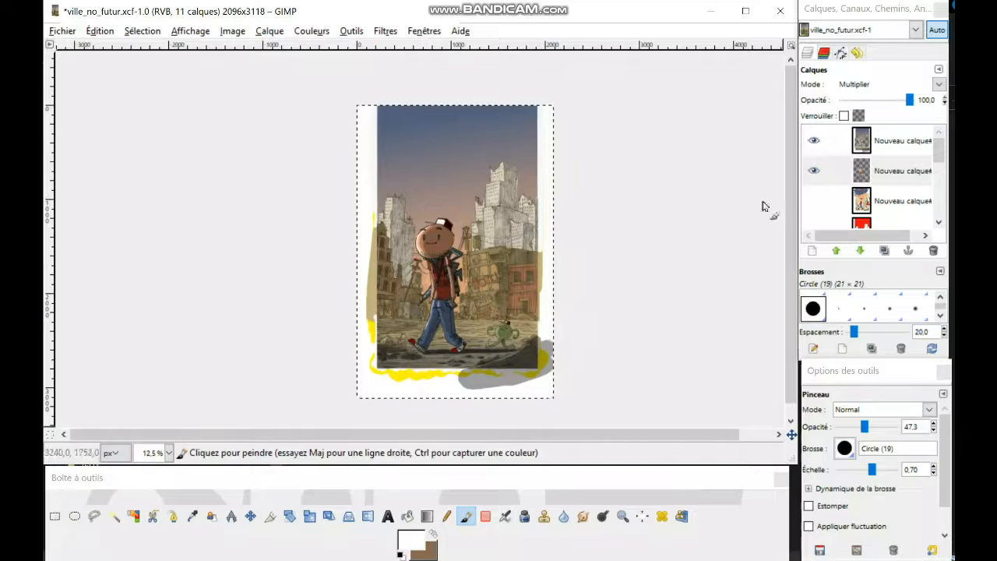
Set the brush scale to 10.00 and paint semi-transparent white over the overflow around the illustration on the topmost shadow layer
click(888, 171)
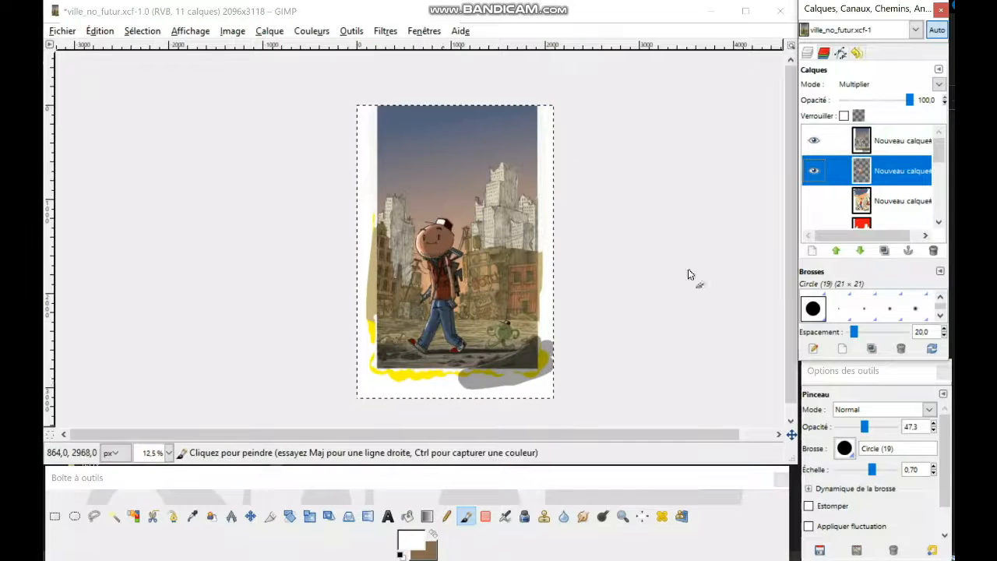
click(467, 518)
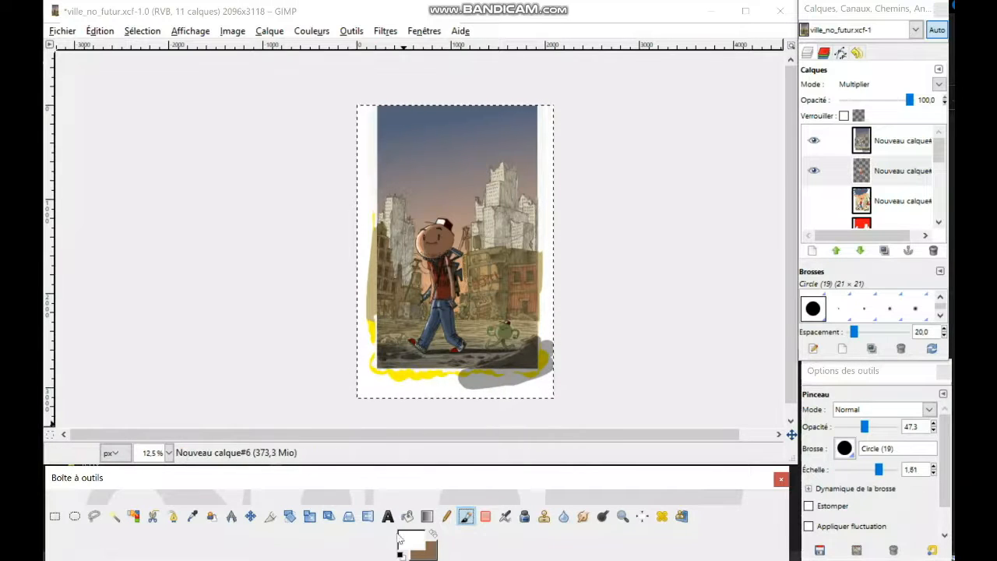
click(865, 152)
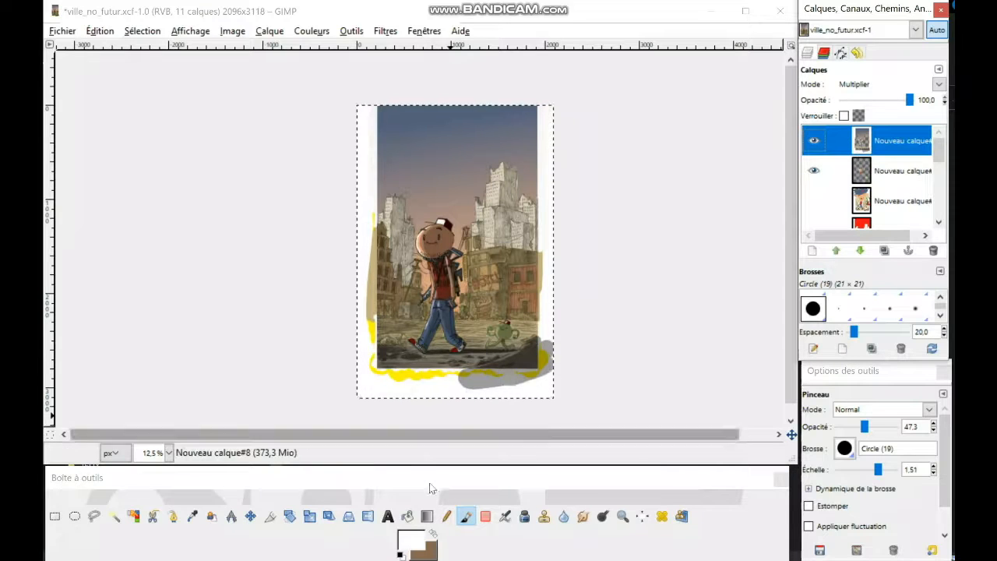
drag(880, 470, 904, 470)
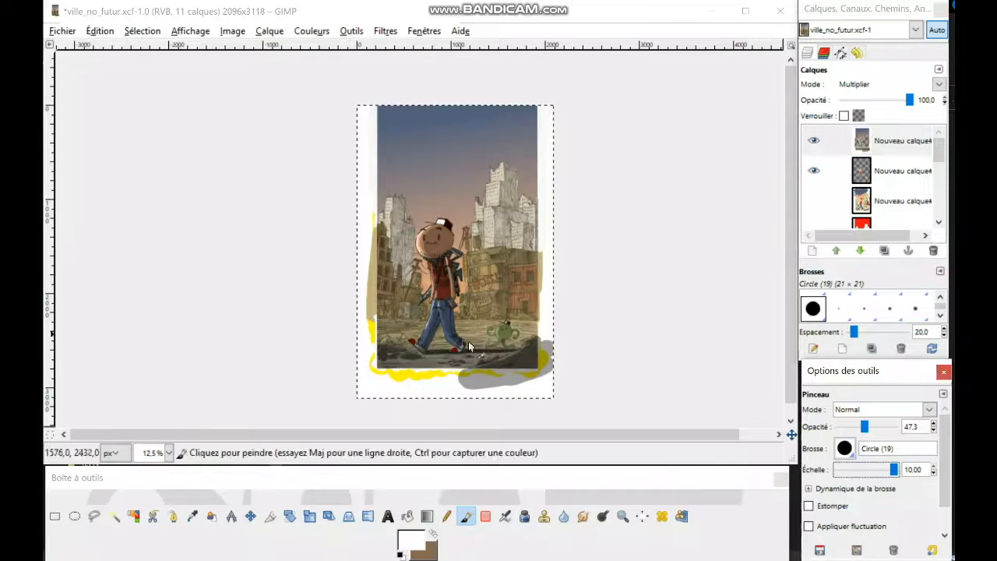
click(380, 379)
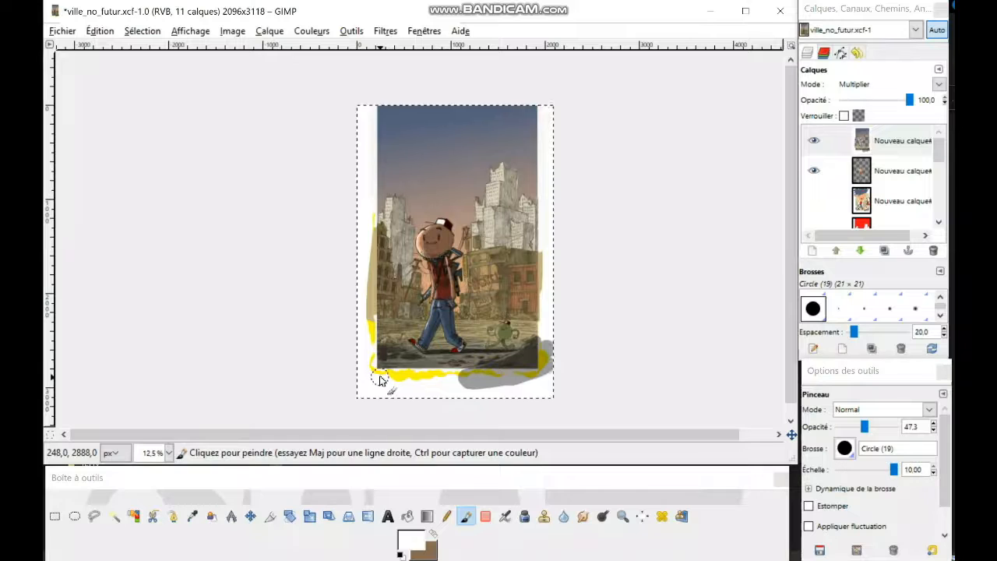
shift+click(577, 379)
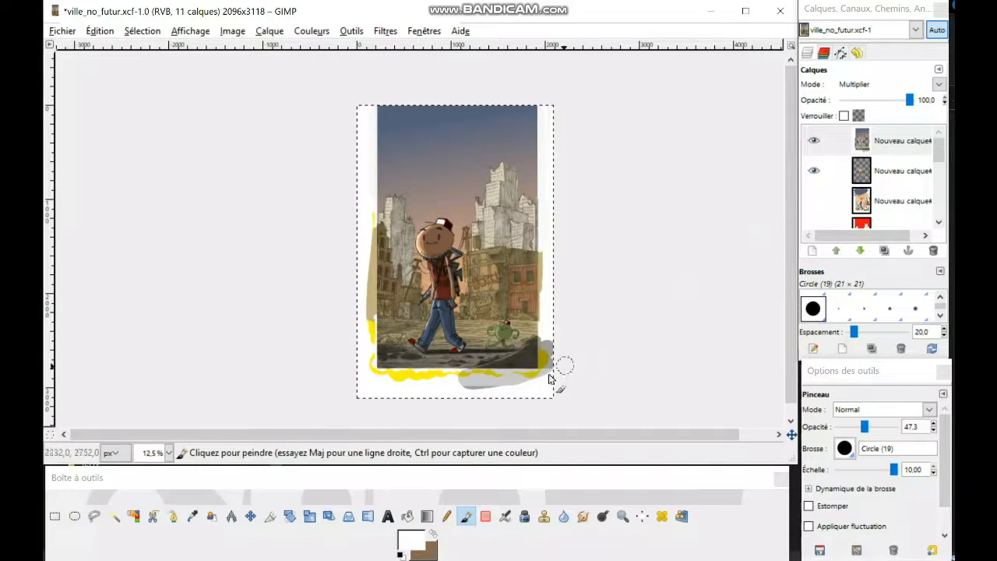
shift+click(546, 90)
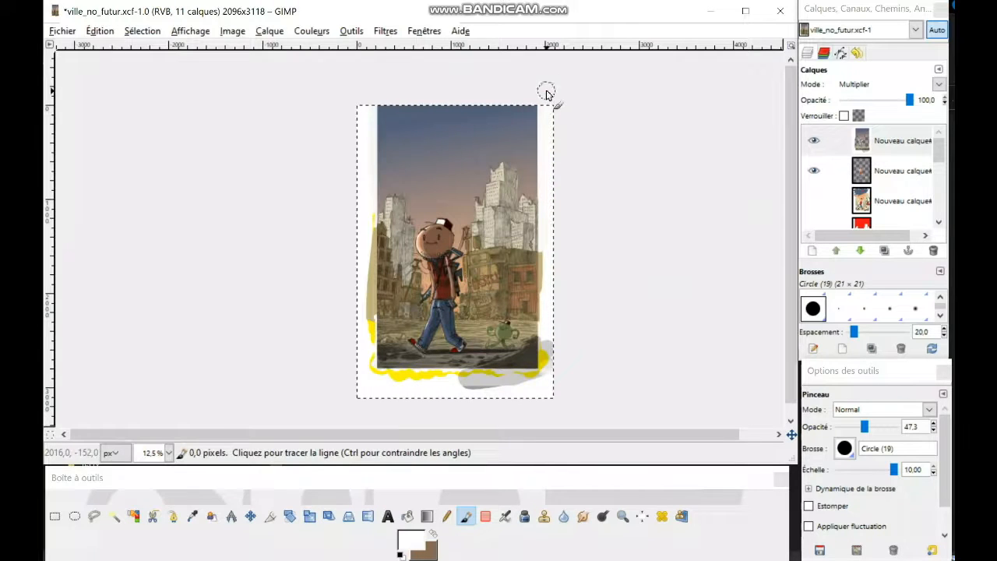
click(367, 98)
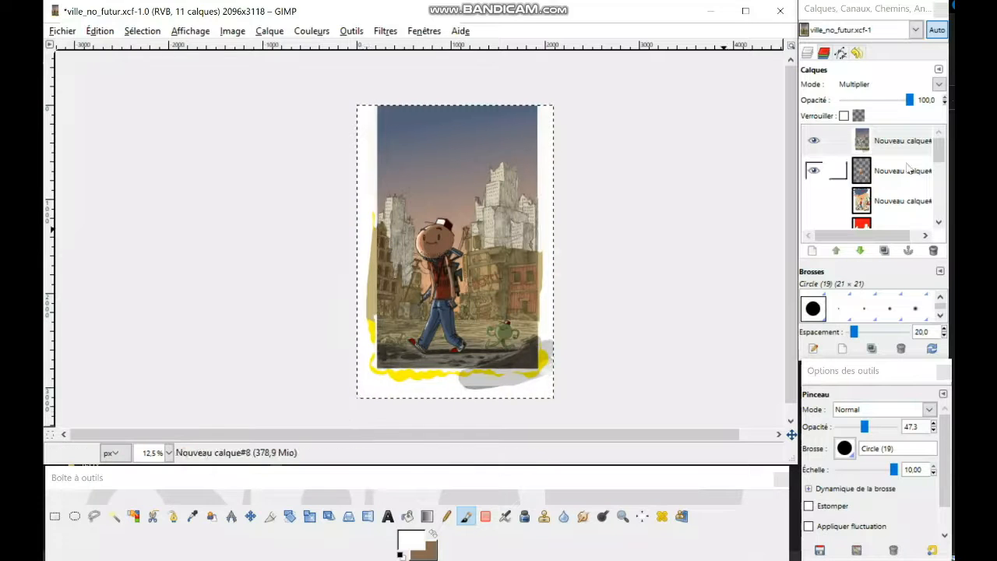
Toggle the visibility of the building tint layer to check which overflow it holds, and make that layer active
scroll(895, 198, down, 1)
scroll(861, 185, down, 2)
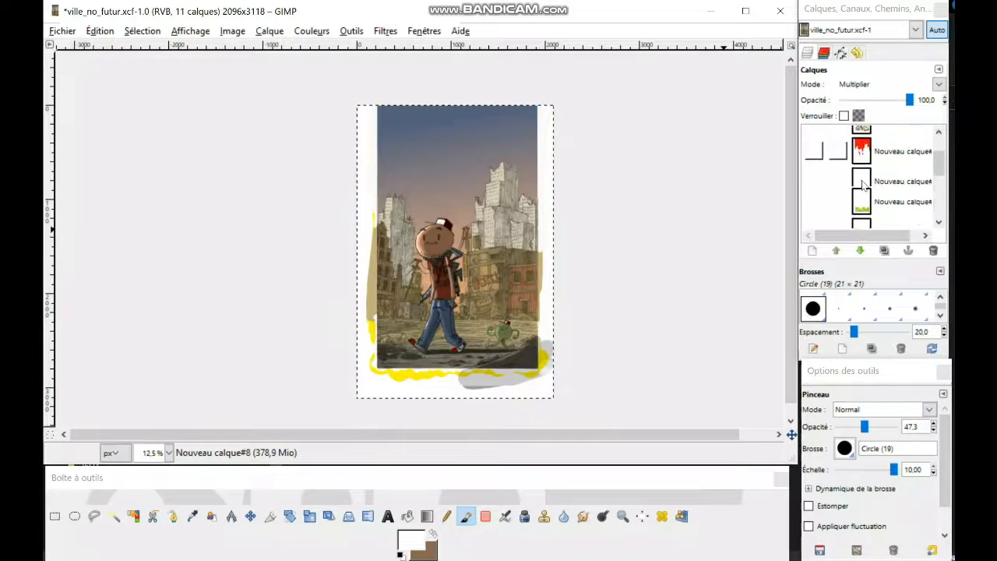
click(833, 207)
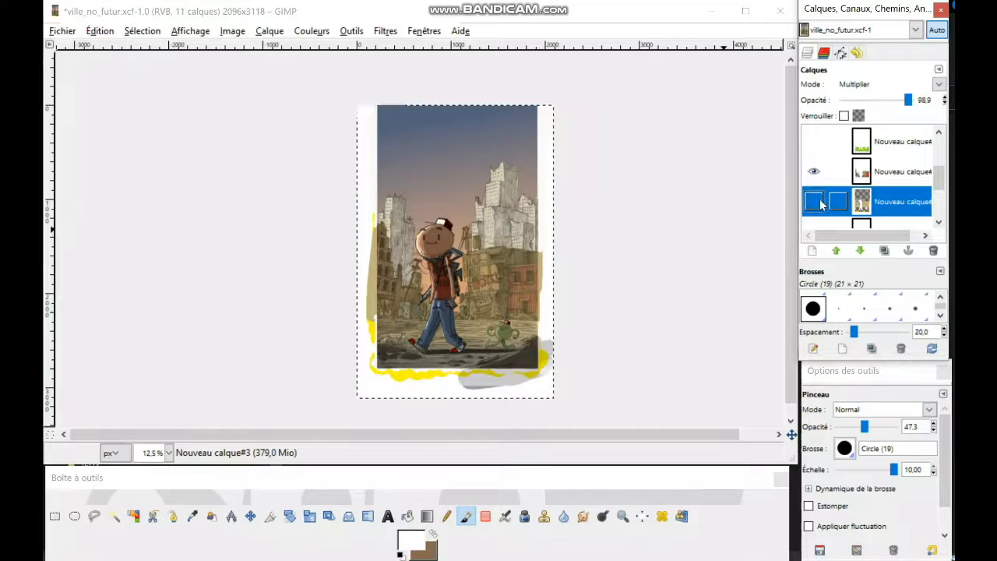
click(814, 202)
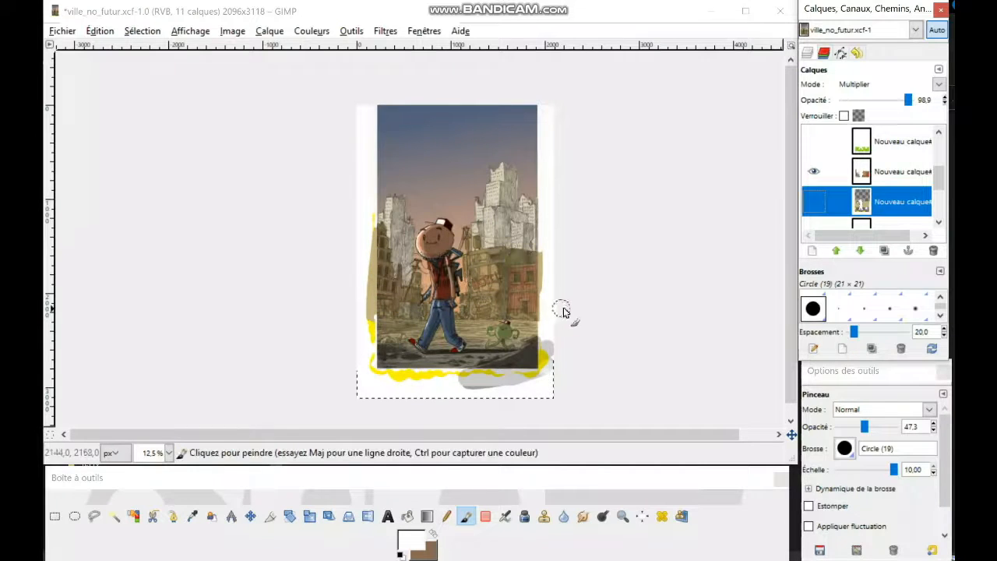
drag(633, 290, 653, 269)
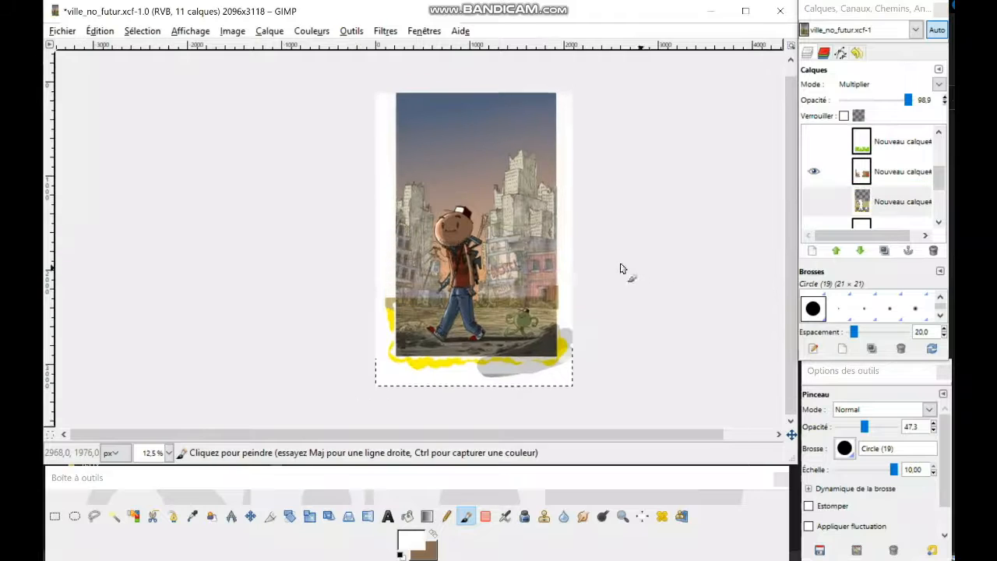
scroll(620, 265, up, 2)
click(813, 202)
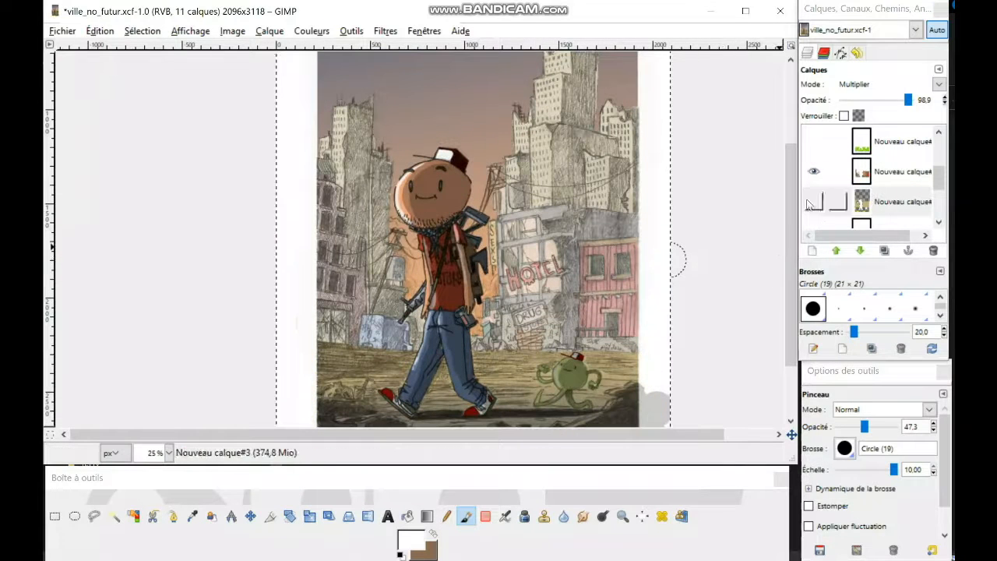
click(896, 202)
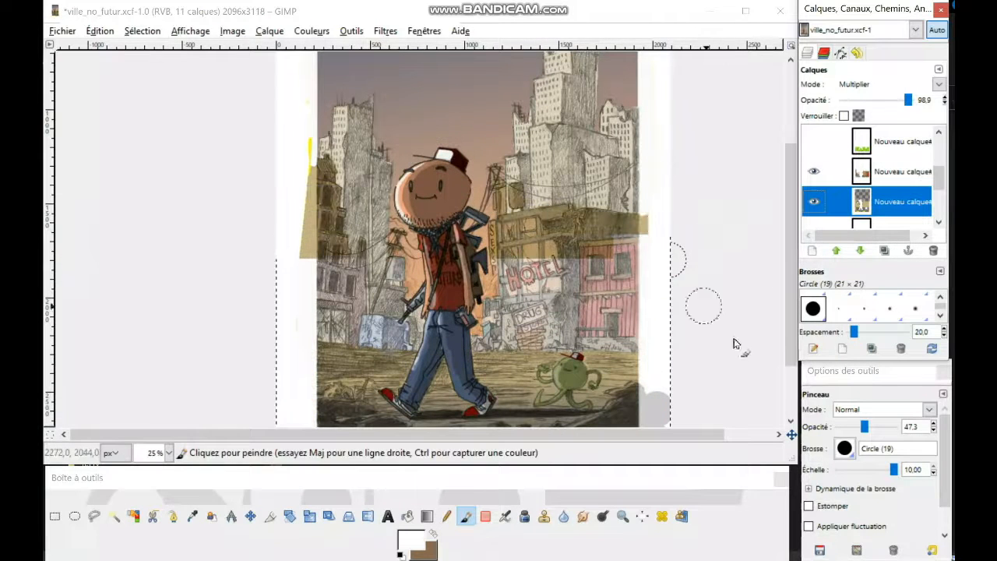
Paint semi-transparent white over the yellow and tan overflow in the side and bottom margins on the building tint layer
scroll(721, 304, down, 1)
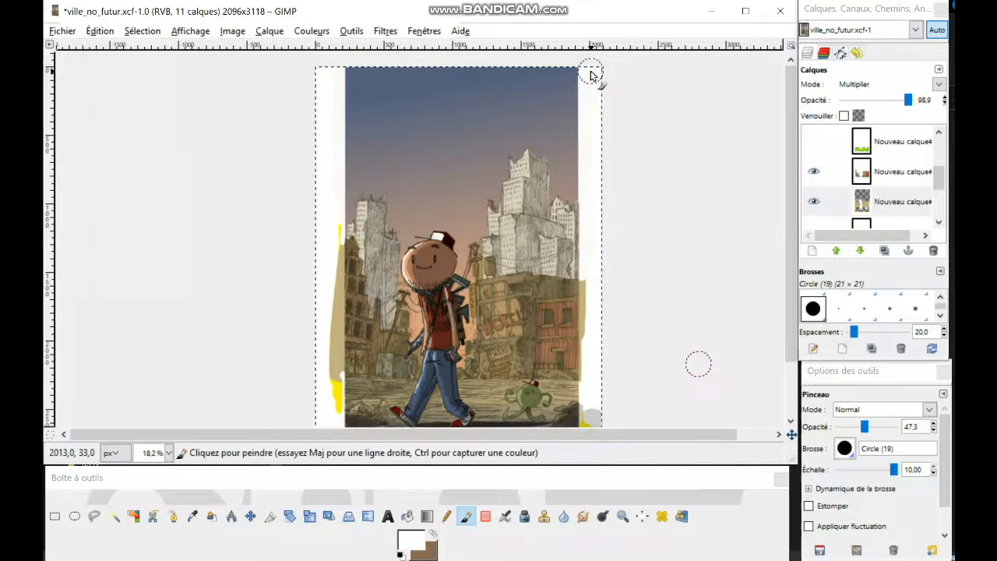
drag(614, 414, 588, 306)
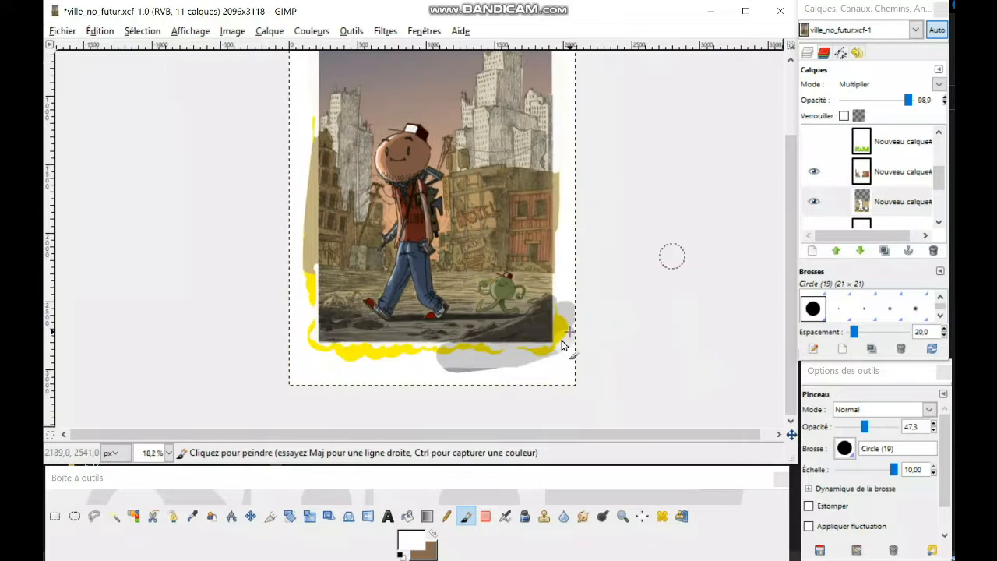
shift+click(567, 385)
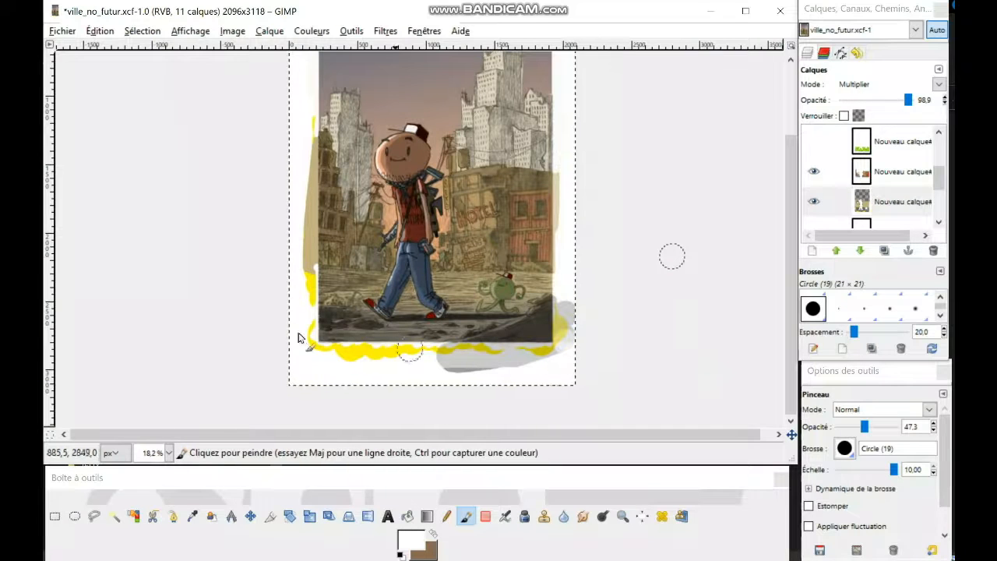
click(306, 284)
drag(304, 189, 371, 361)
shift+click(375, 116)
drag(468, 313, 430, 126)
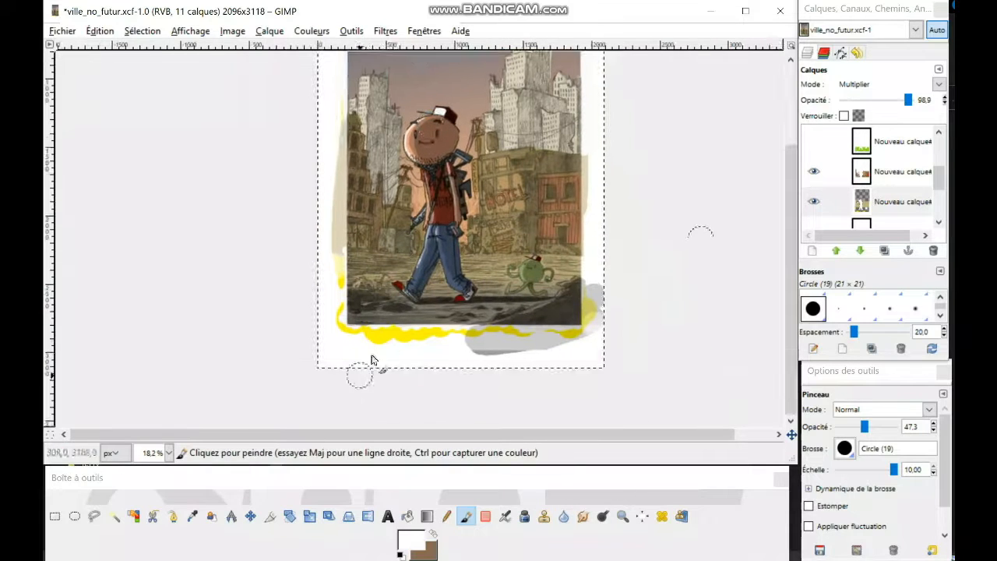
Look through the layer stack and toggle the topmost layer's visibility to find which layer holds the remaining grey overflow
scroll(876, 184, down, 1)
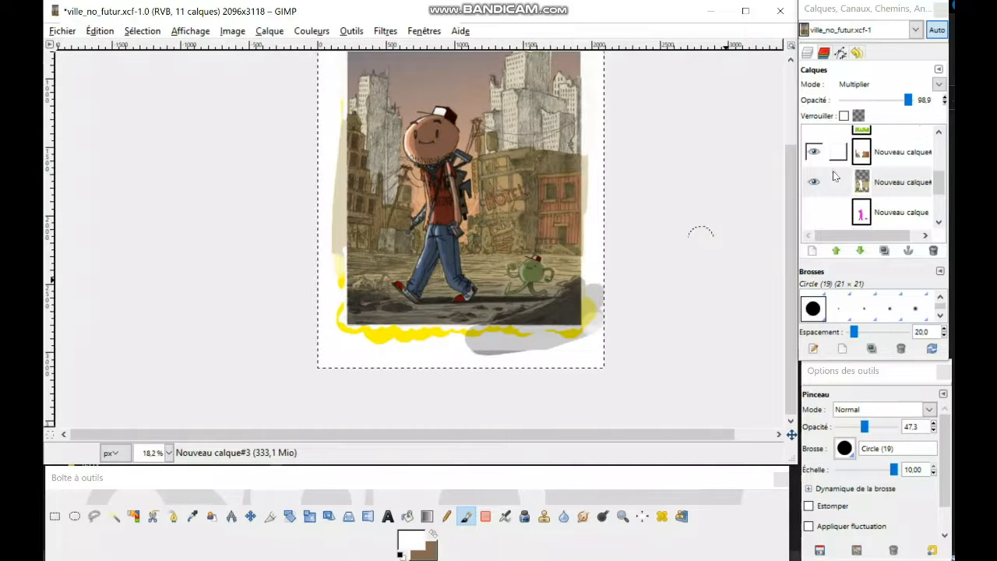
click(814, 152)
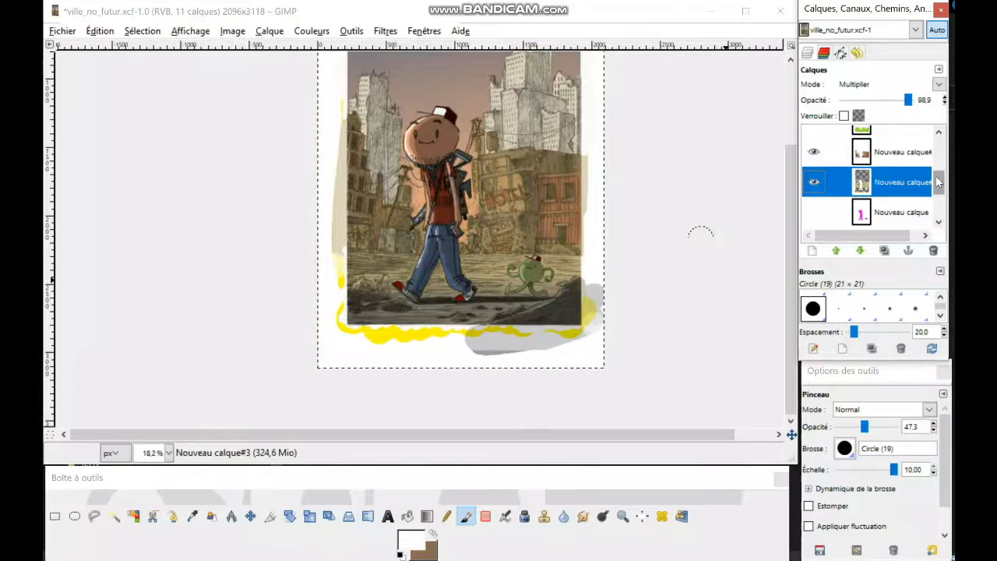
drag(938, 182, 938, 197)
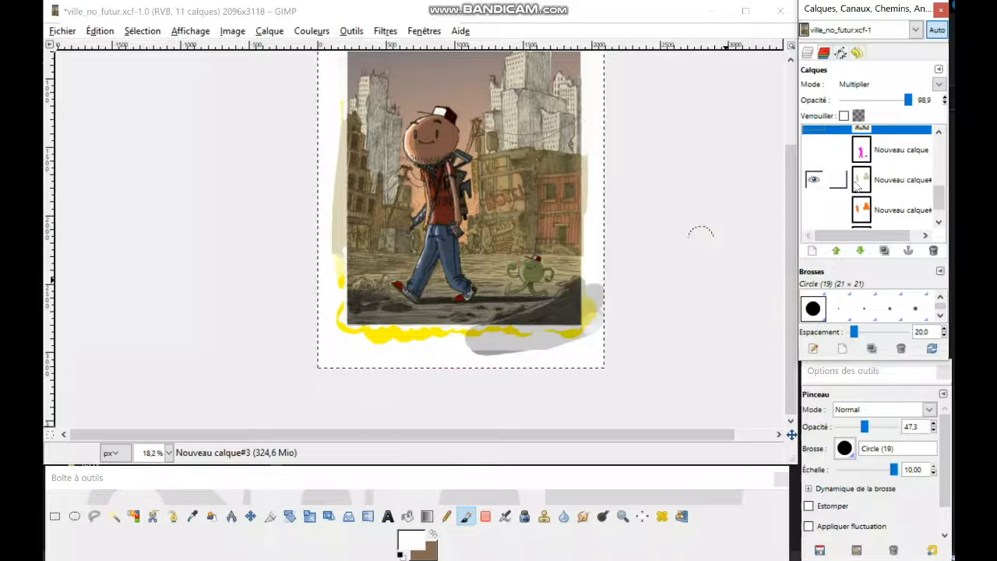
scroll(930, 205, down, 2)
scroll(928, 208, up, 6)
scroll(921, 200, up, 3)
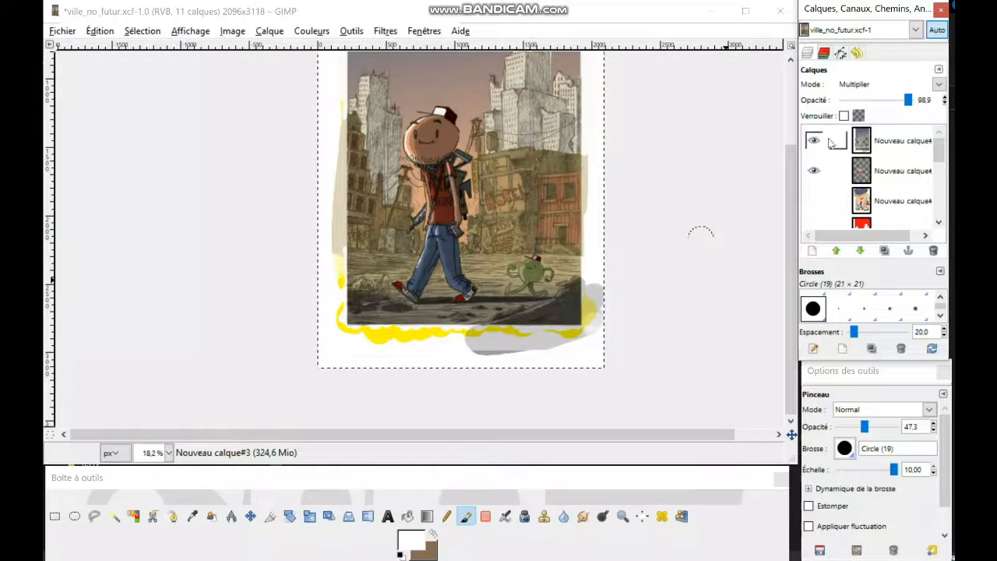
click(813, 141)
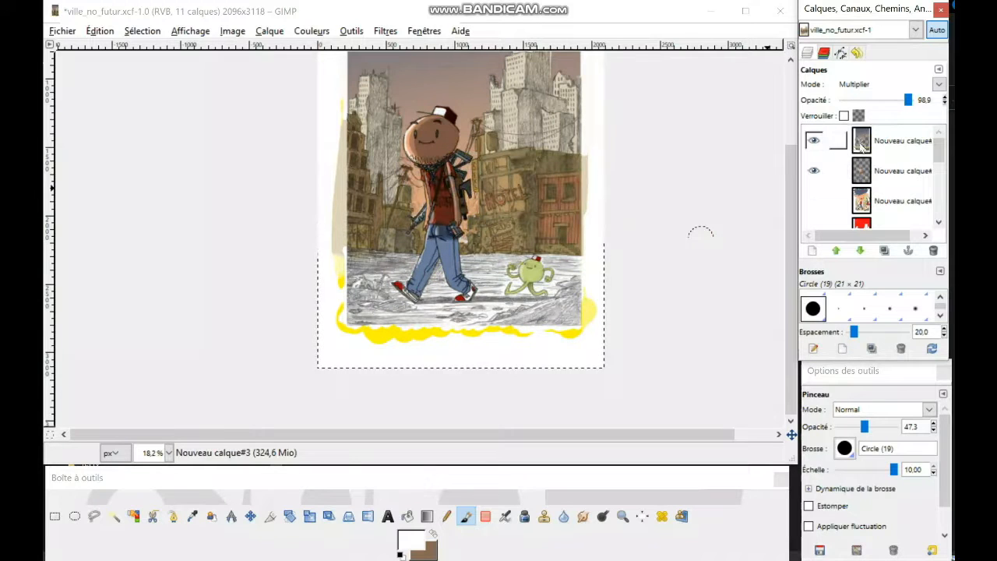
Activate the topmost shadow layer and paint semi-transparent white over the grey overflow beneath the illustration
click(863, 146)
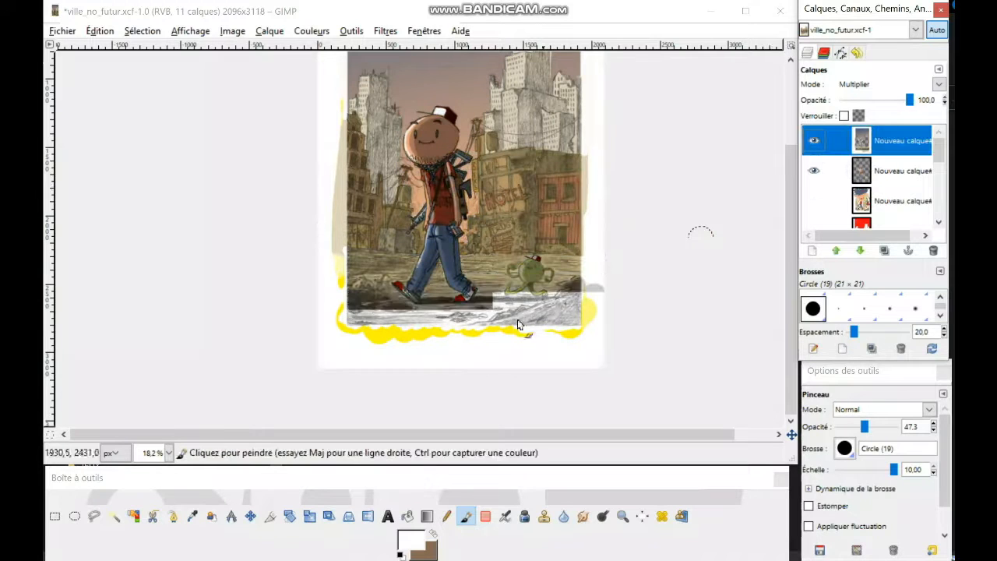
click(346, 336)
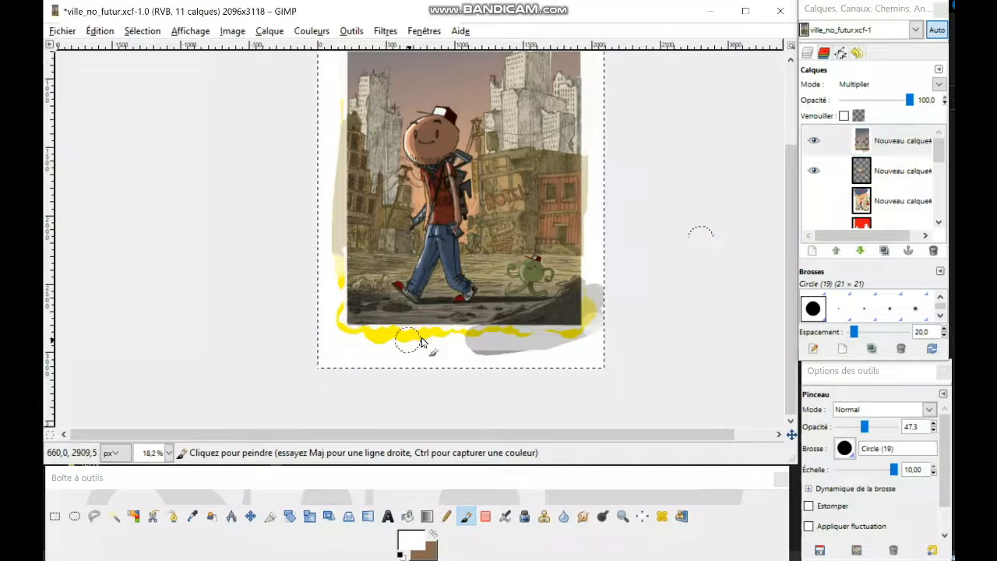
shift+click(598, 335)
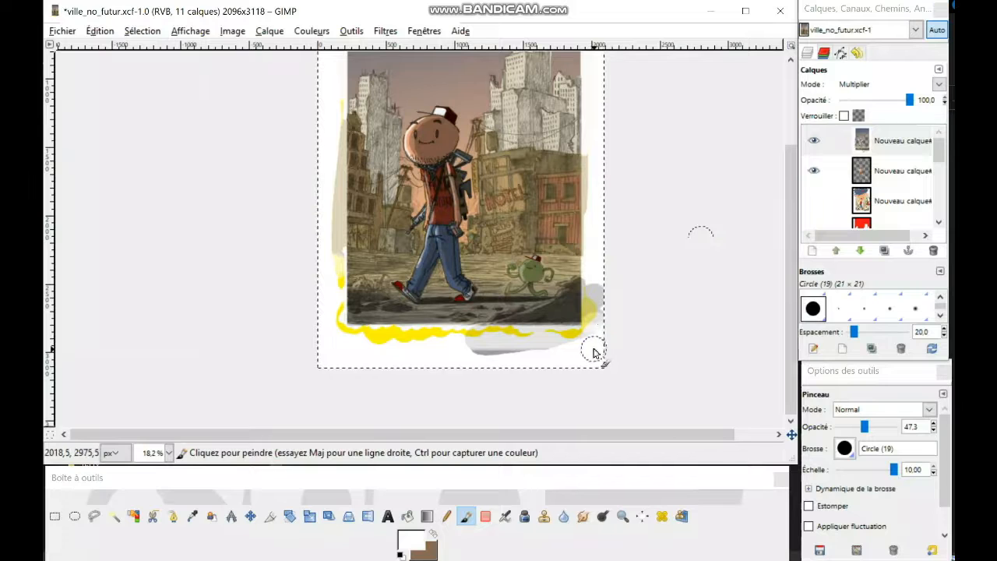
scroll(592, 373, up, 3)
scroll(593, 372, up, 1)
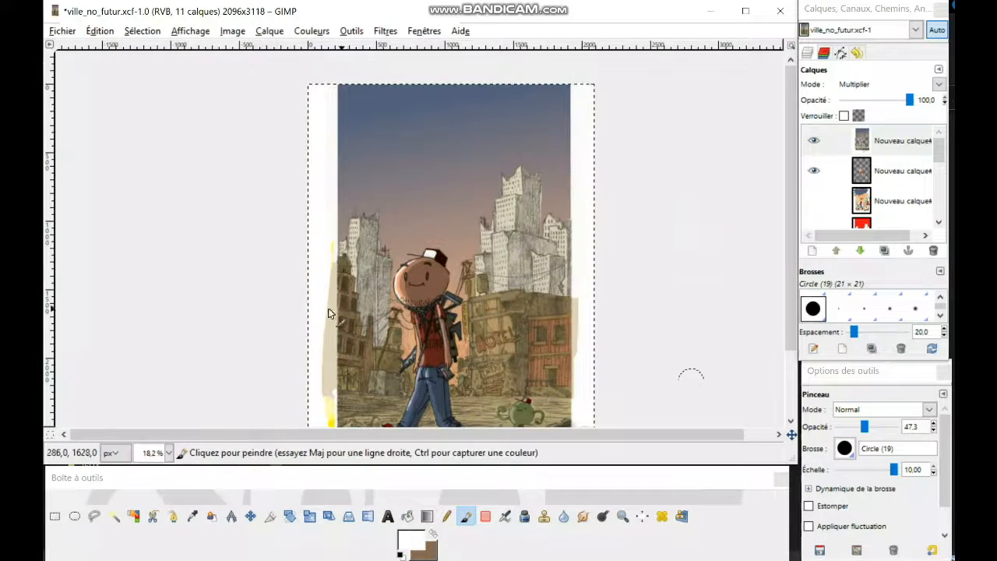
scroll(331, 314, down, 4)
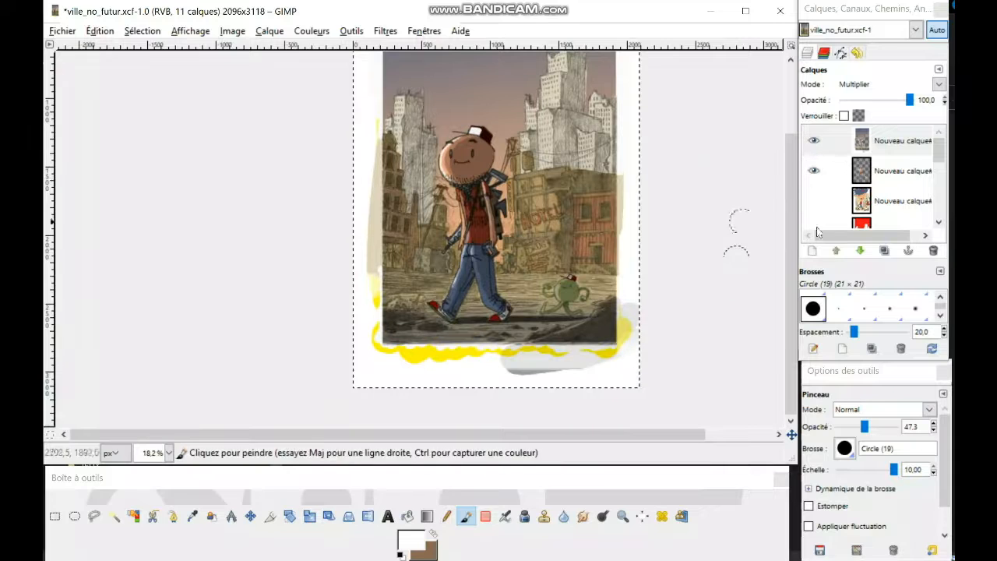
Toggle the character colour and building tint layers' visibility to find the yellow overflow, and make the building tint layer active
click(813, 171)
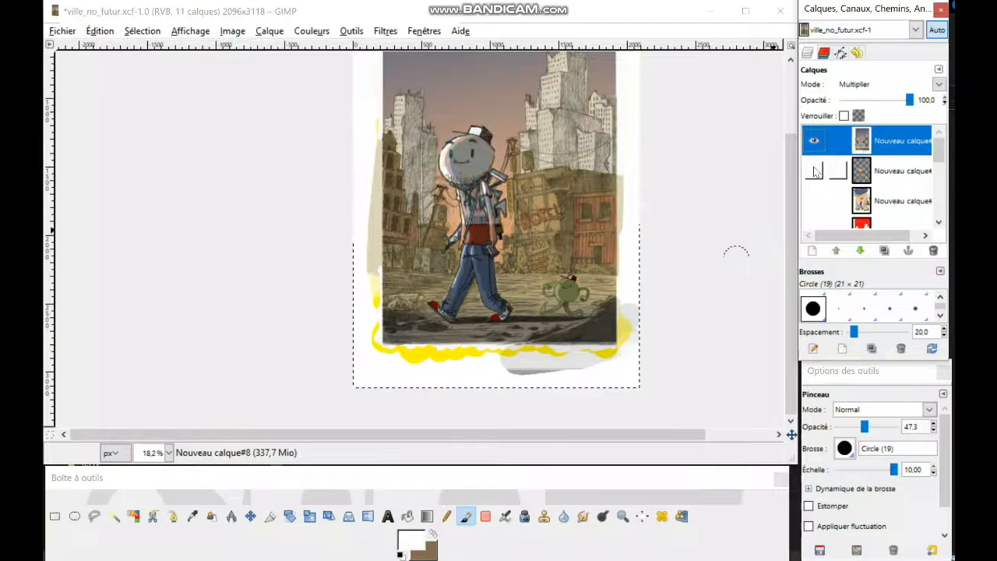
click(813, 171)
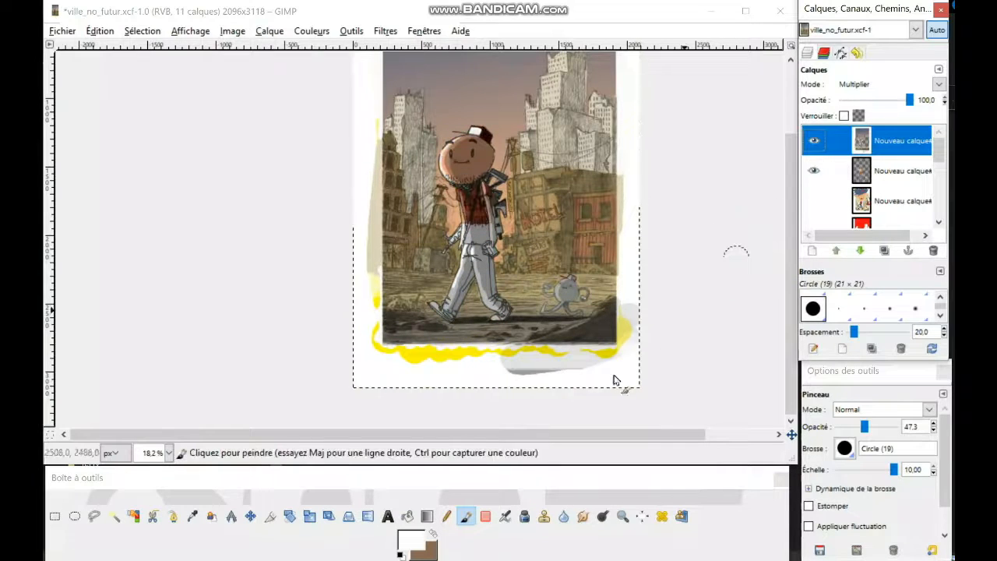
drag(940, 160, 941, 188)
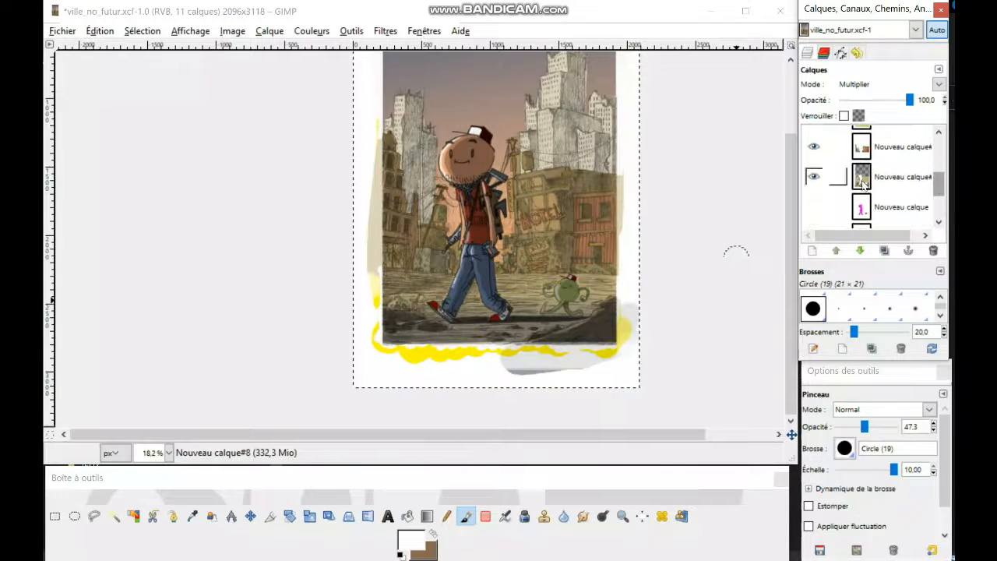
click(814, 179)
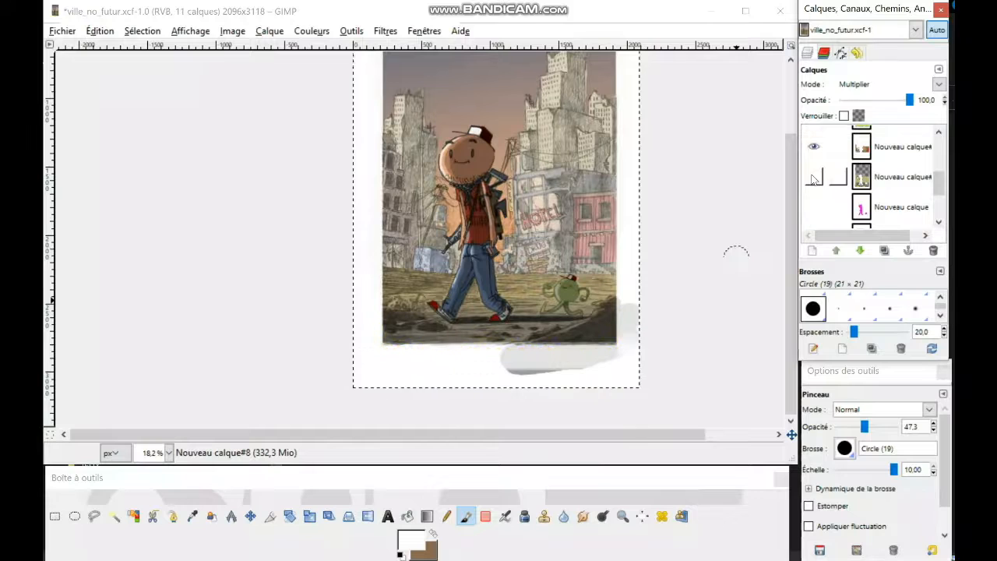
click(813, 179)
click(896, 177)
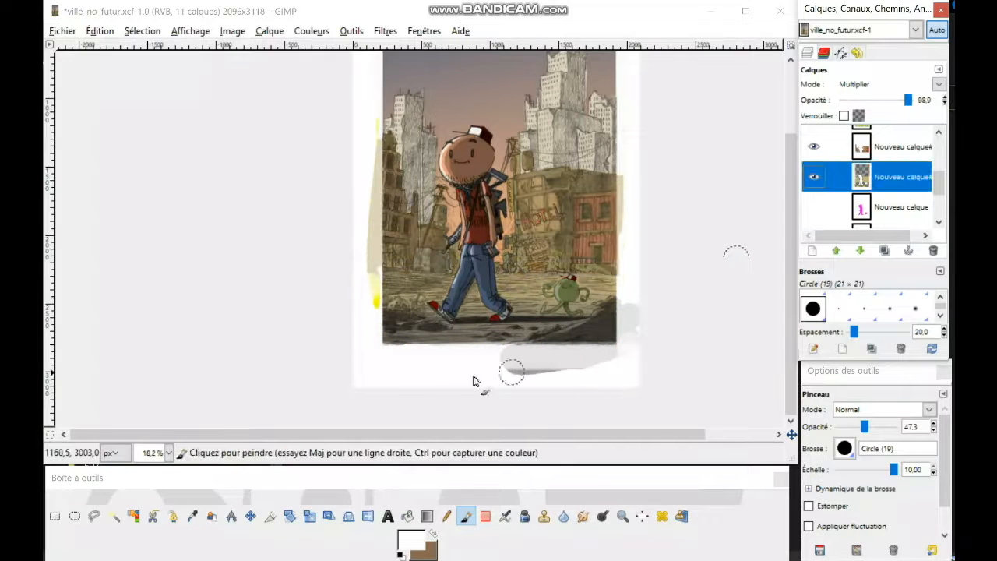
click(371, 257)
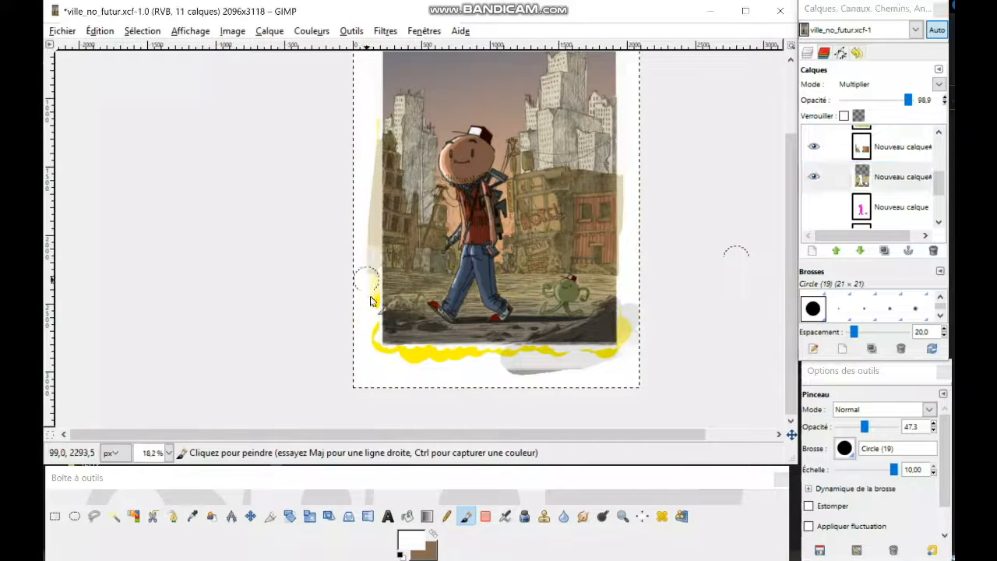
shift+click(372, 358)
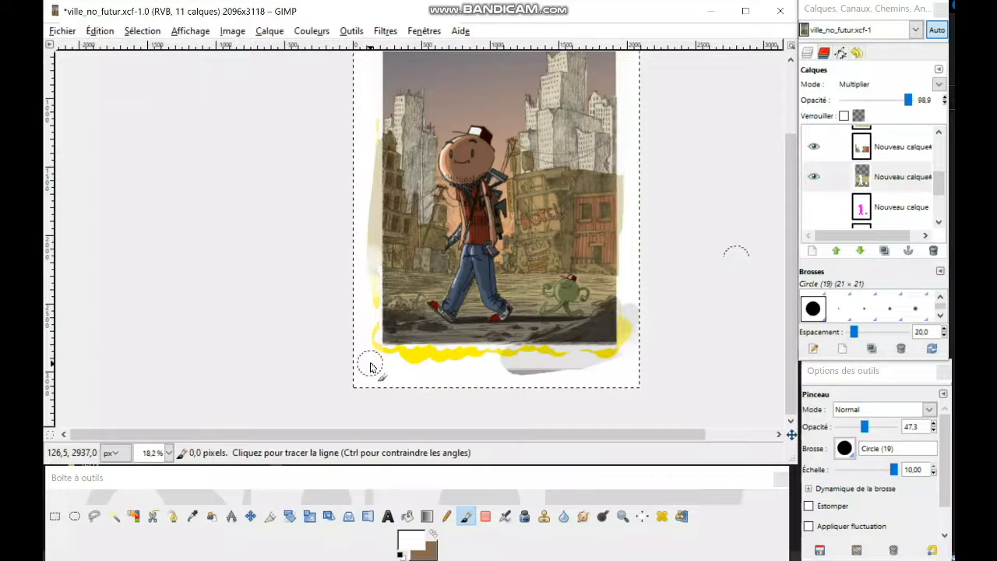
key(ctrl+z)
Set the brush opacity to 100 and paint straight white lines over the yellow overflow in the side and bottom margins
mouse_move(866, 427)
mouse_down()
mouse_move(930, 415)
mouse_move(928, 406)
mouse_up()
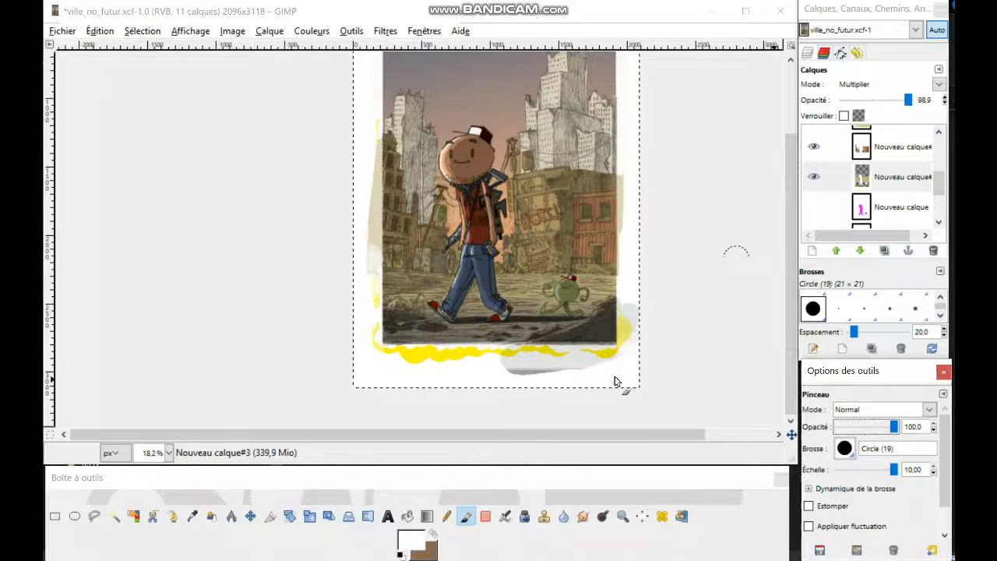
click(369, 195)
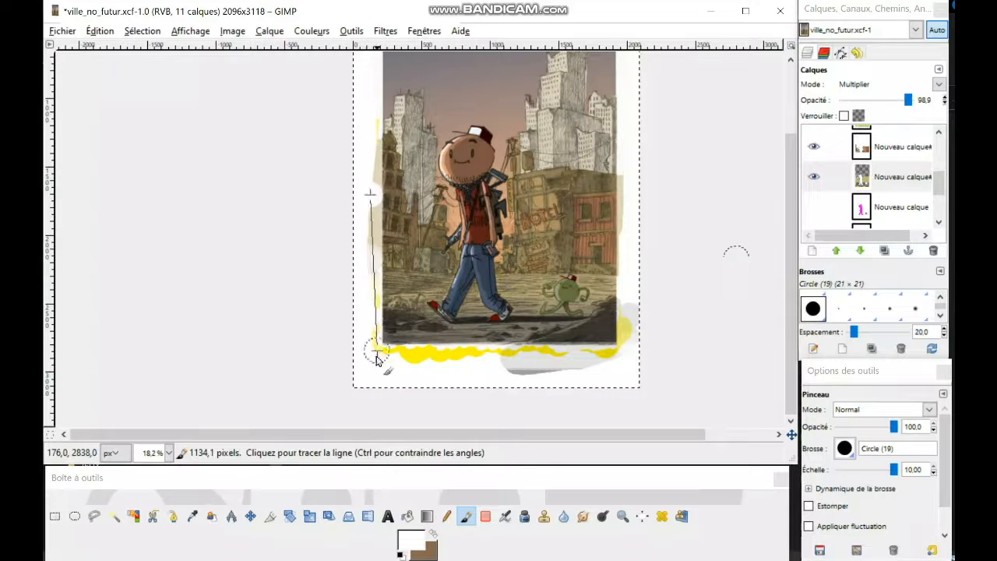
shift+click(369, 379)
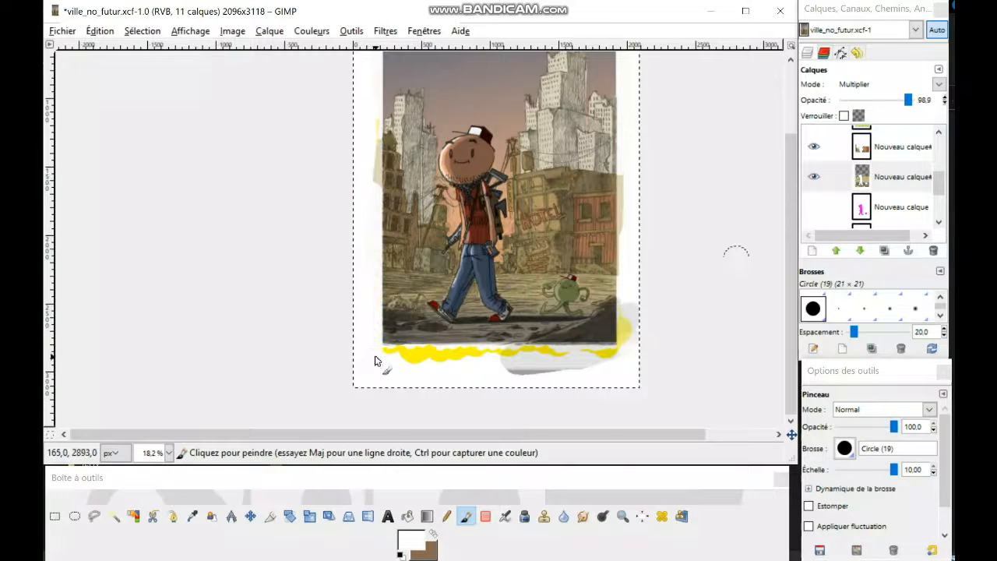
shift+click(636, 359)
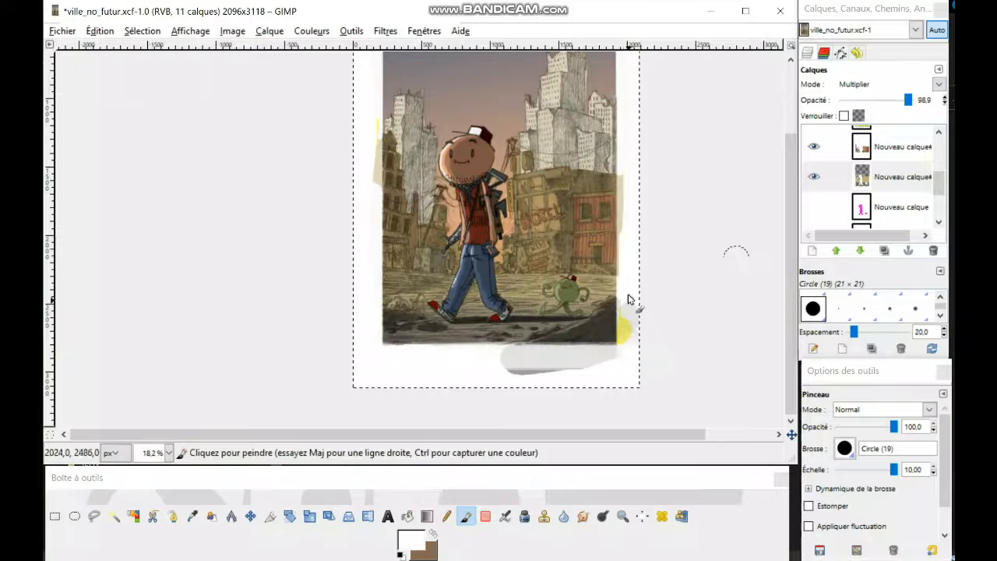
click(631, 265)
shift+click(631, 387)
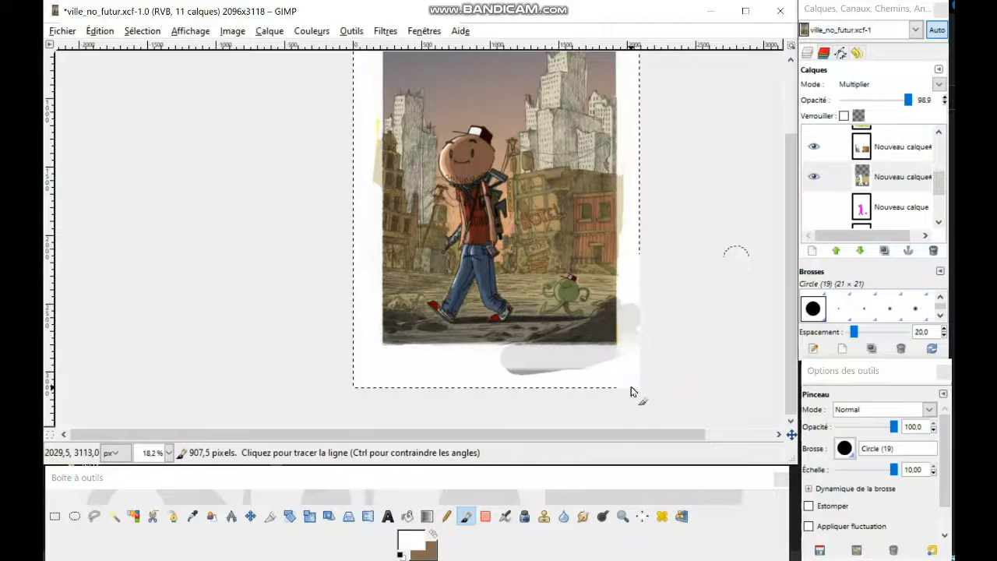
Paint straight white lines over the remaining tan and yellow overflow along the upper side margins and beneath the illustration
scroll(630, 163, up, 3)
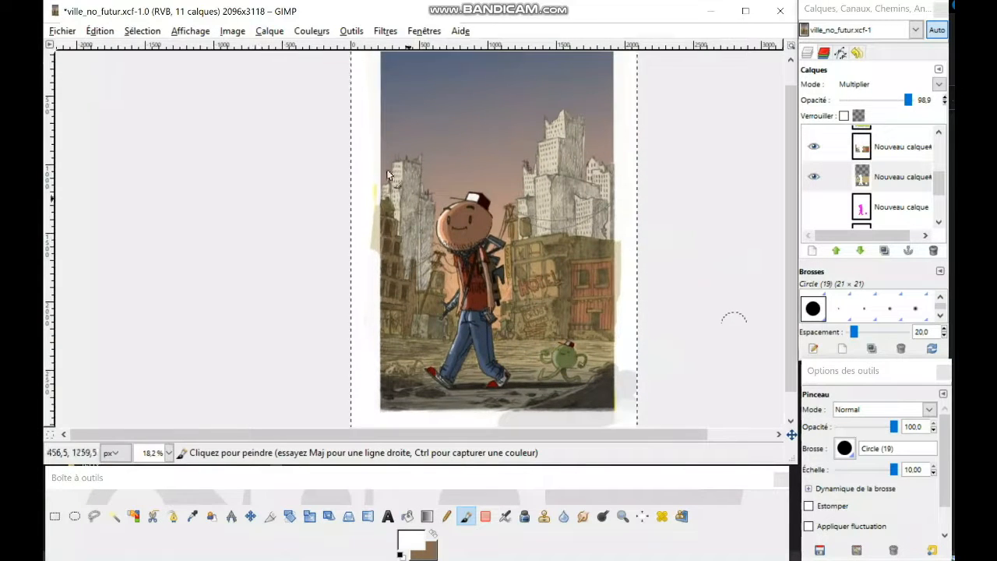
drag(365, 169, 380, 216)
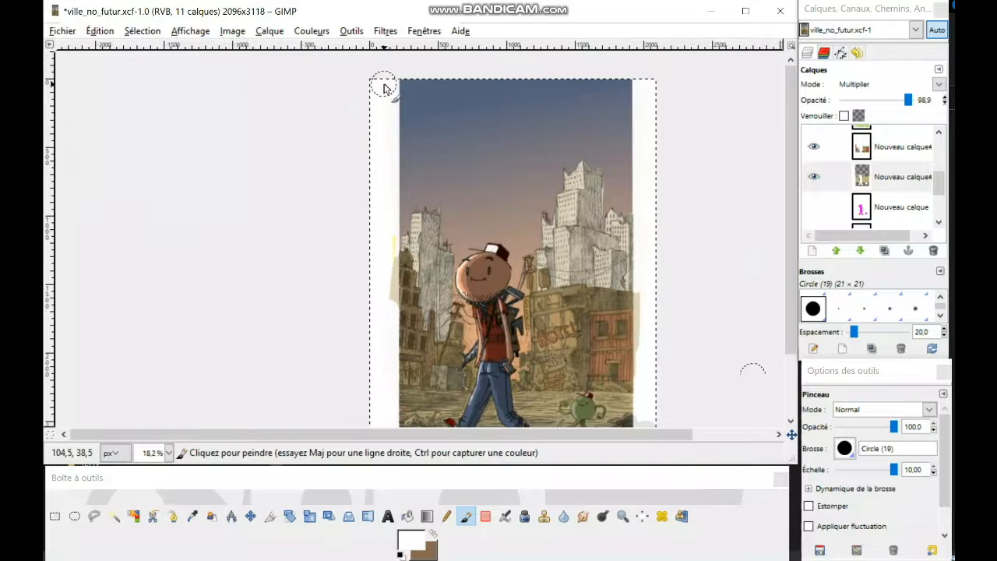
click(385, 86)
scroll(401, 256, down, 5)
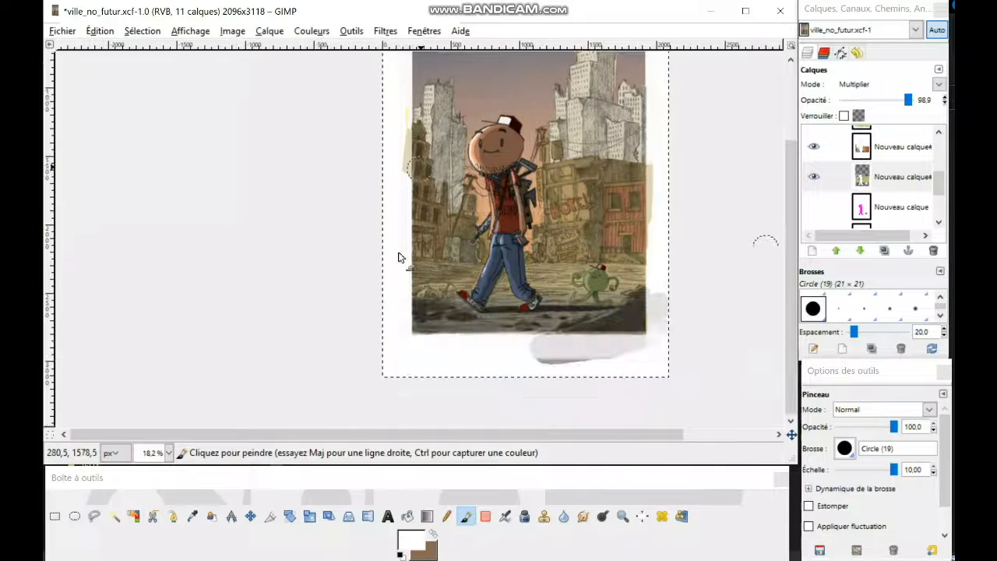
shift+click(399, 380)
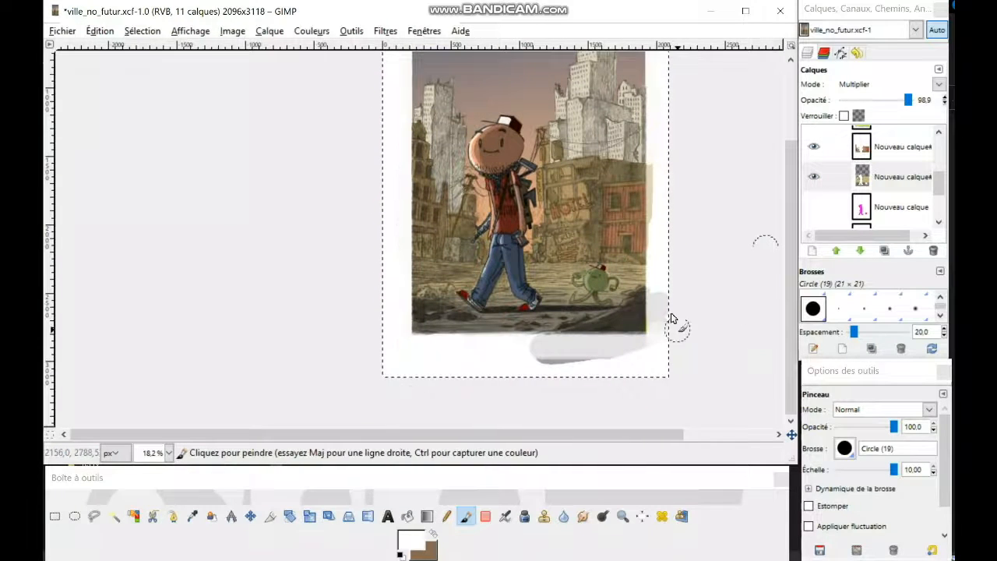
scroll(635, 273, up, 5)
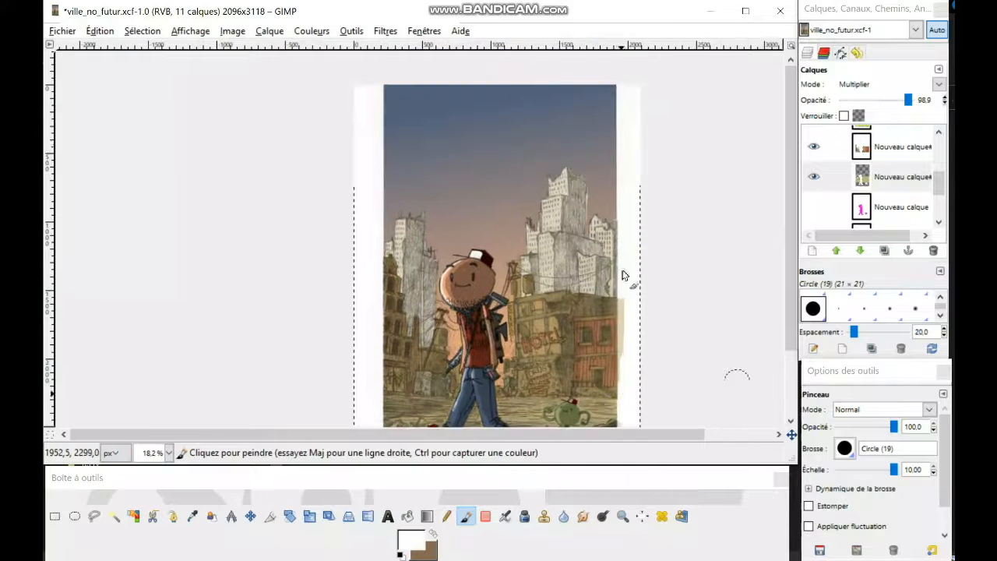
shift+click(610, 224)
scroll(610, 226, down, 6)
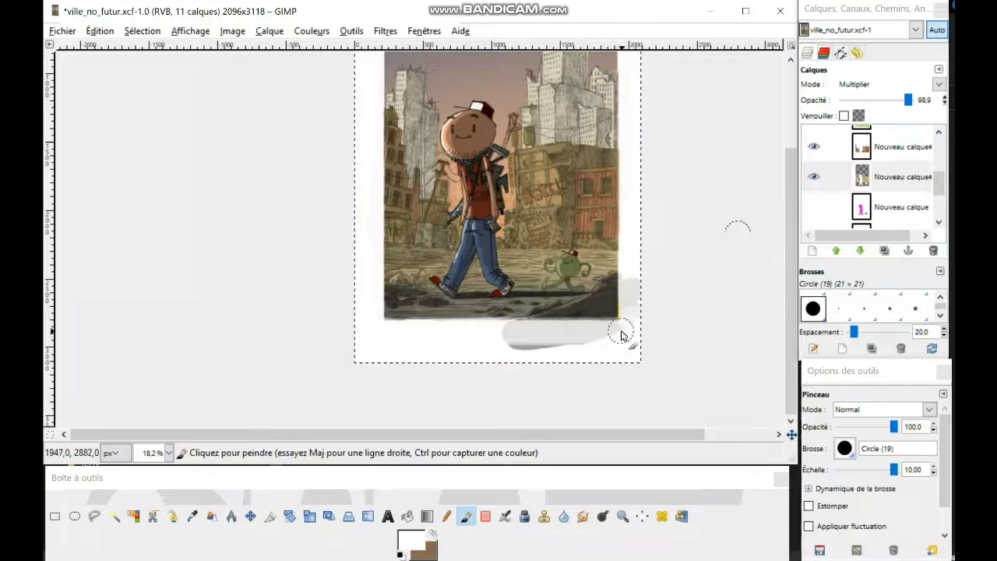
shift+click(378, 334)
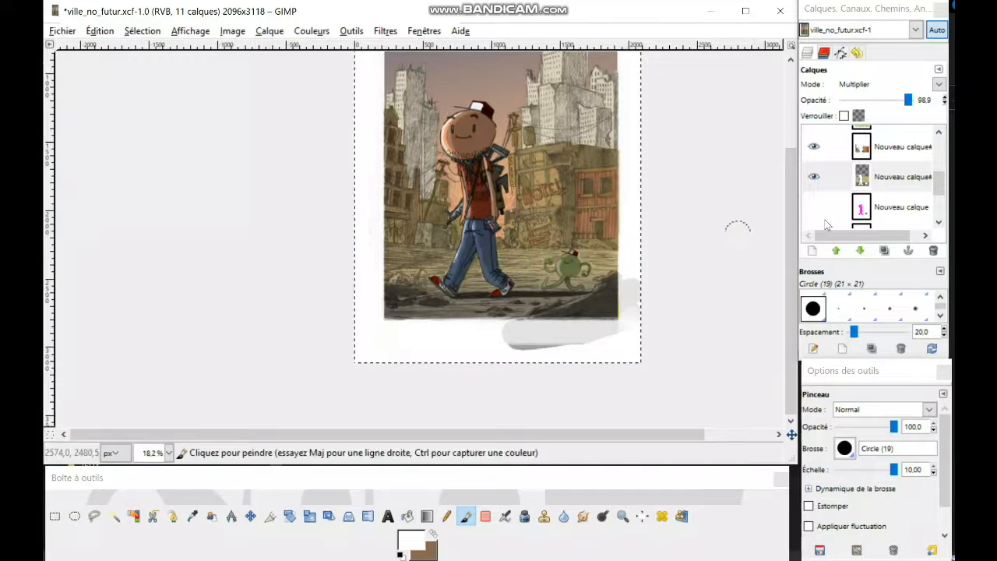
Activate the topmost shadow layer and paint opaque white lines over the grey overflow in the bottom and right margins
scroll(847, 167, up, 3)
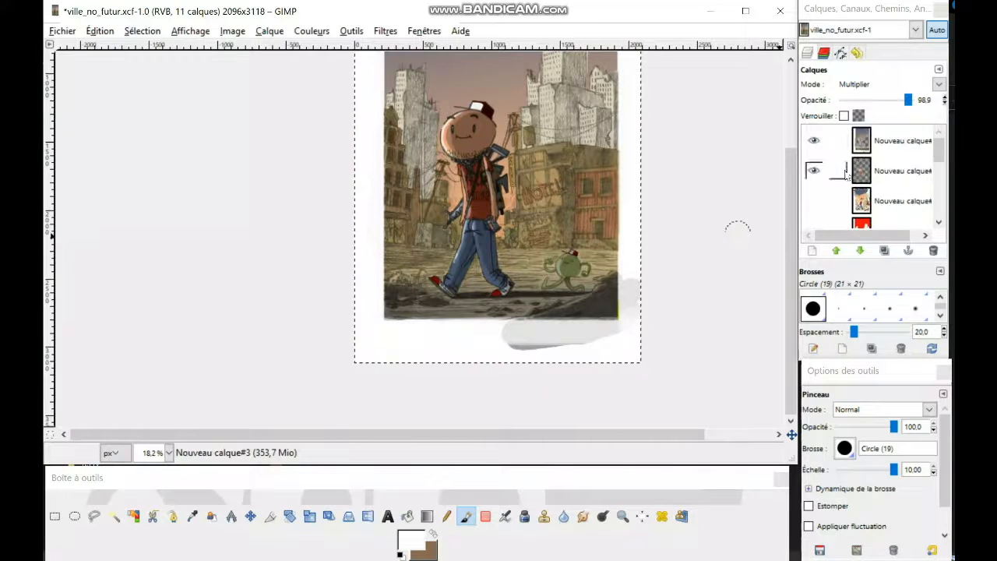
click(864, 140)
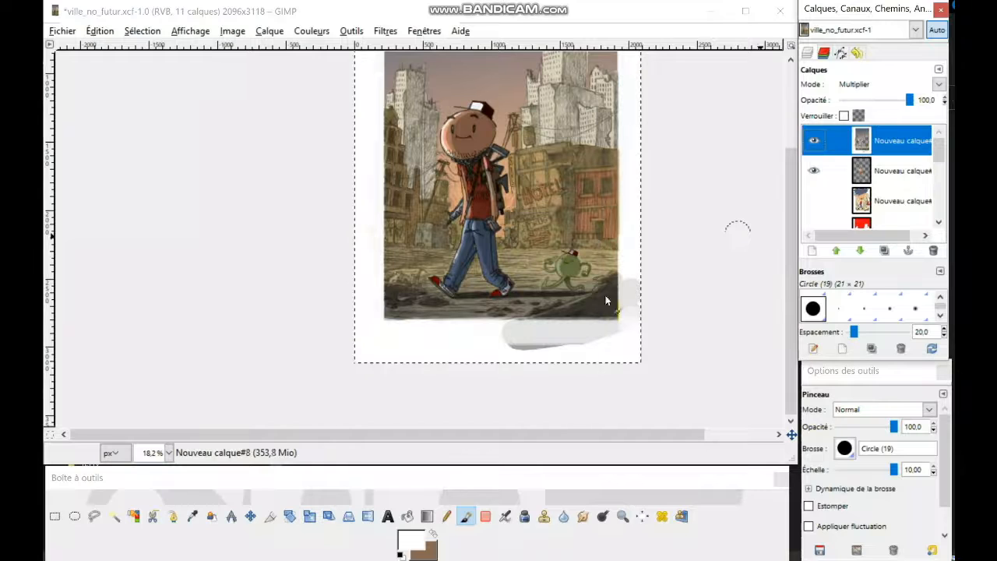
click(632, 335)
shift+click(370, 341)
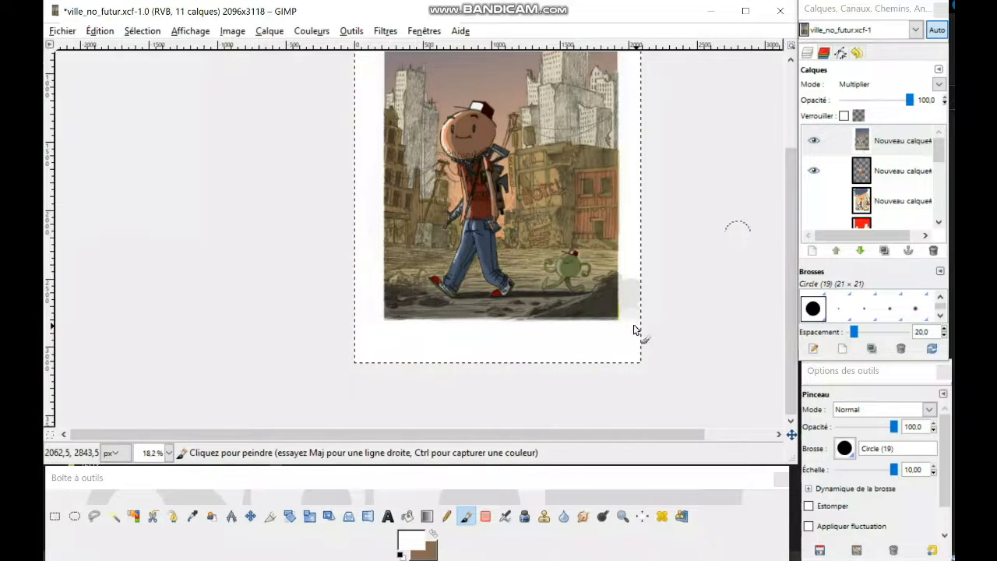
drag(662, 231, 636, 341)
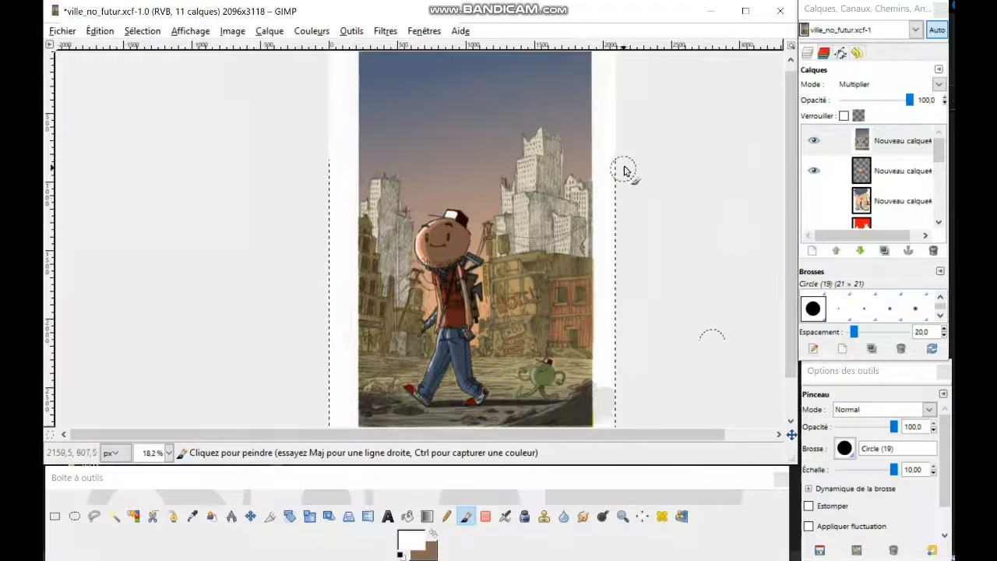
shift+click(605, 121)
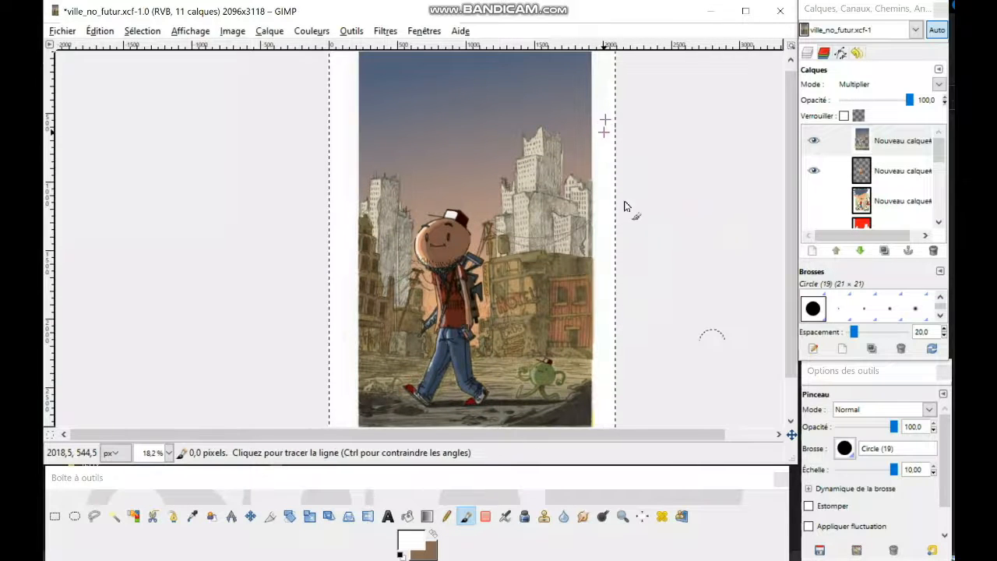
drag(636, 297, 613, 183)
scroll(527, 229, up, 5)
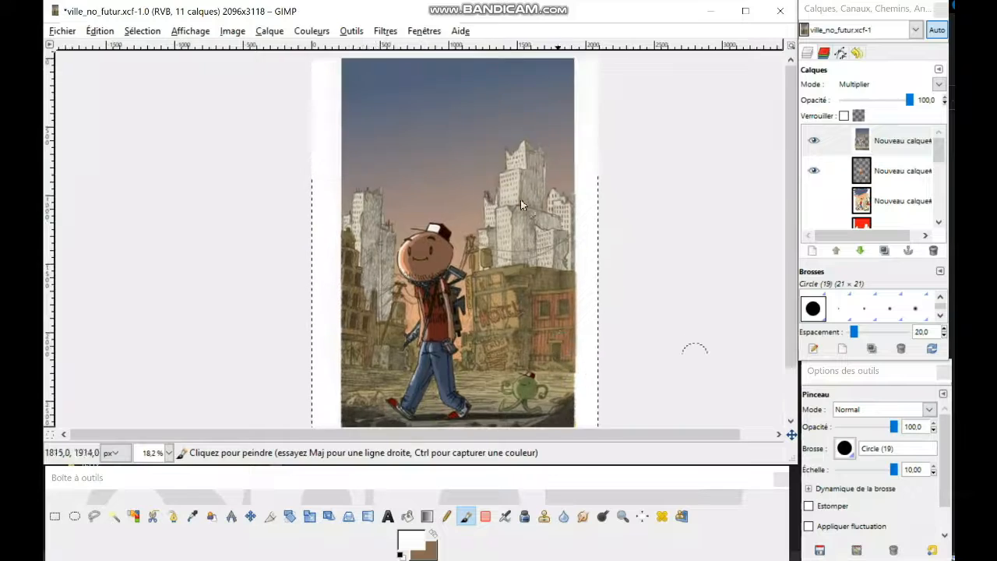
Paint a straight white line along the top edge of the sky on the topmost shadow layer to form an upper margin
click(859, 145)
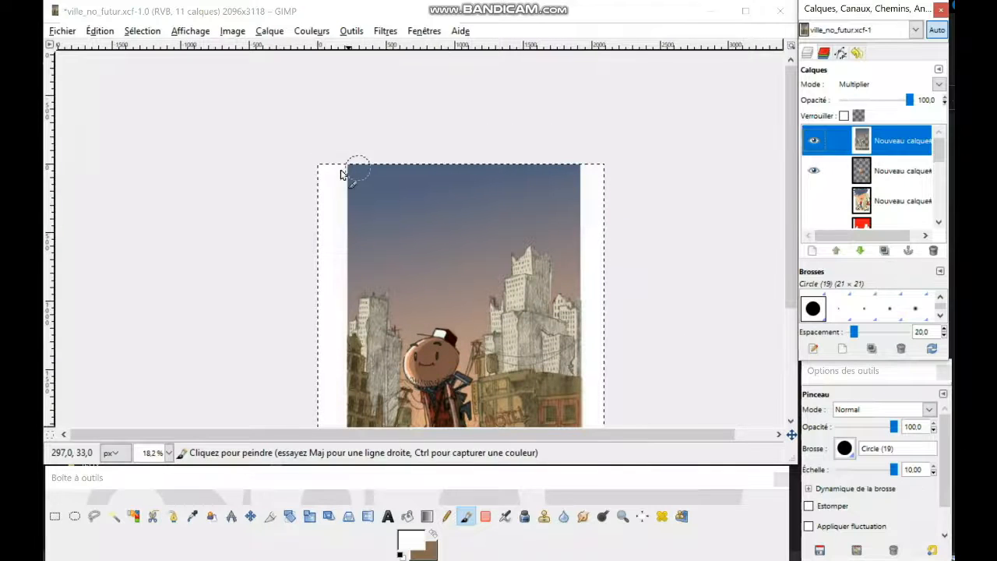
click(341, 168)
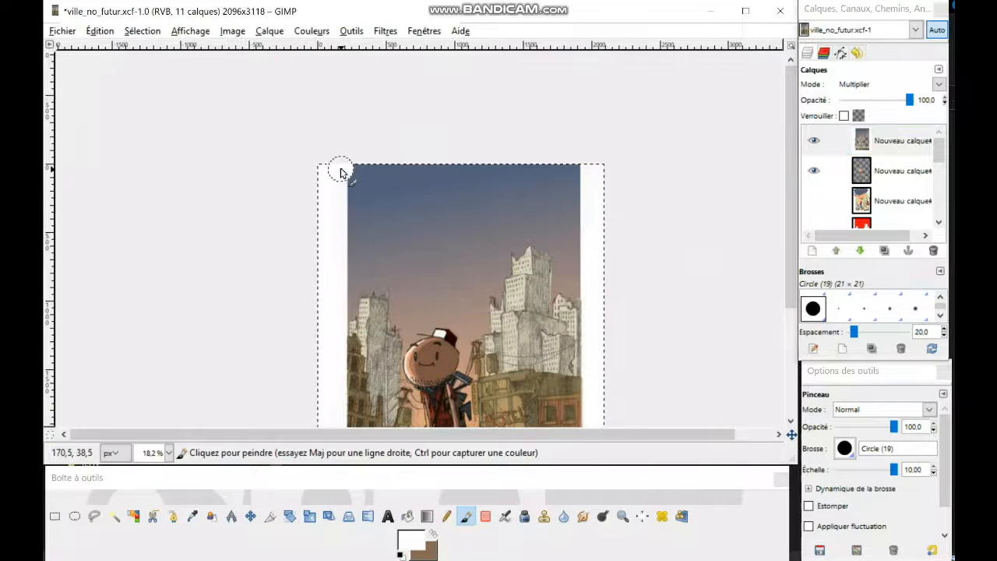
shift+click(633, 173)
drag(635, 278, 624, 162)
drag(592, 200, 631, 260)
scroll(599, 232, down, 1)
scroll(609, 234, up, 1)
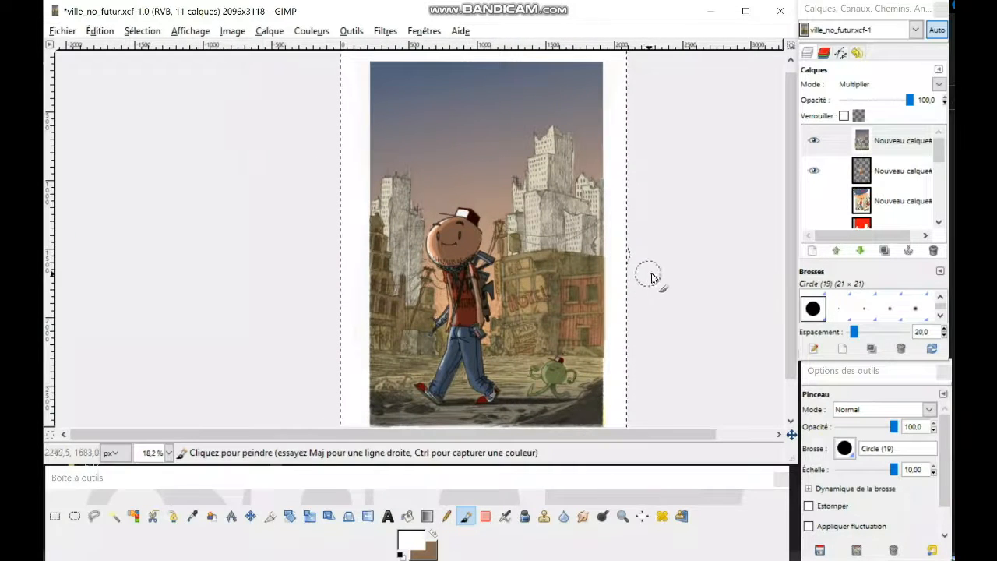
scroll(655, 279, up, 1)
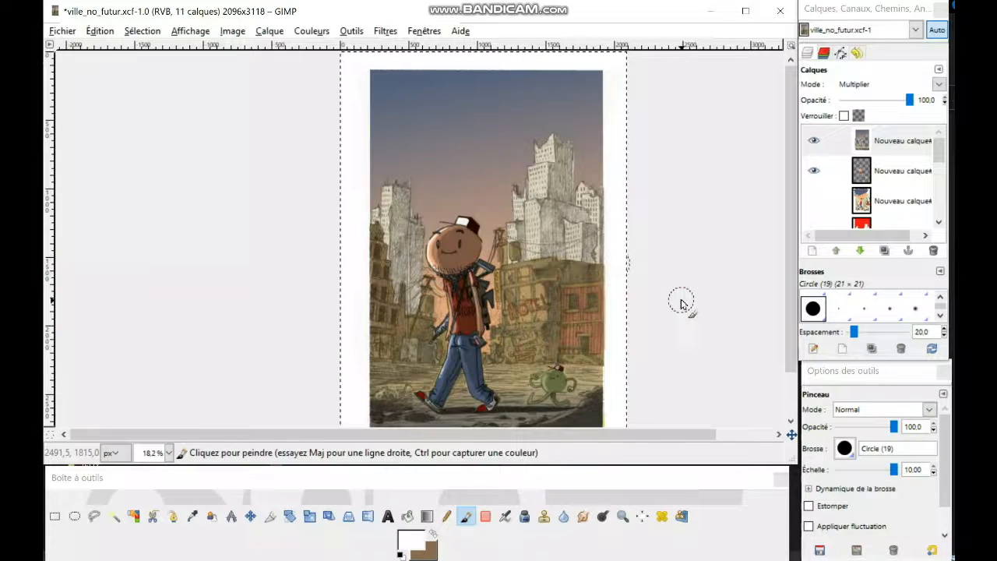
drag(626, 348, 619, 308)
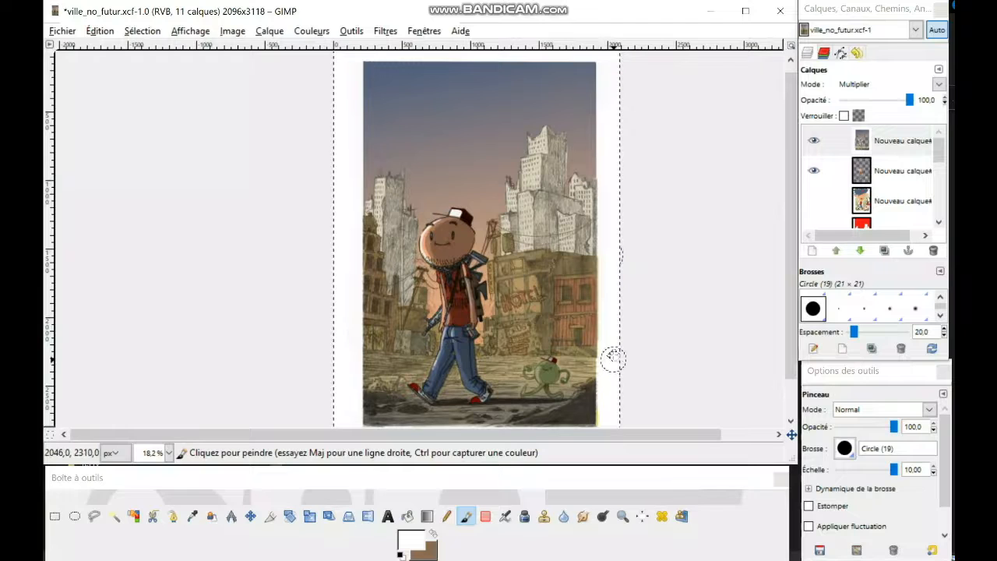
scroll(617, 354, down, 1)
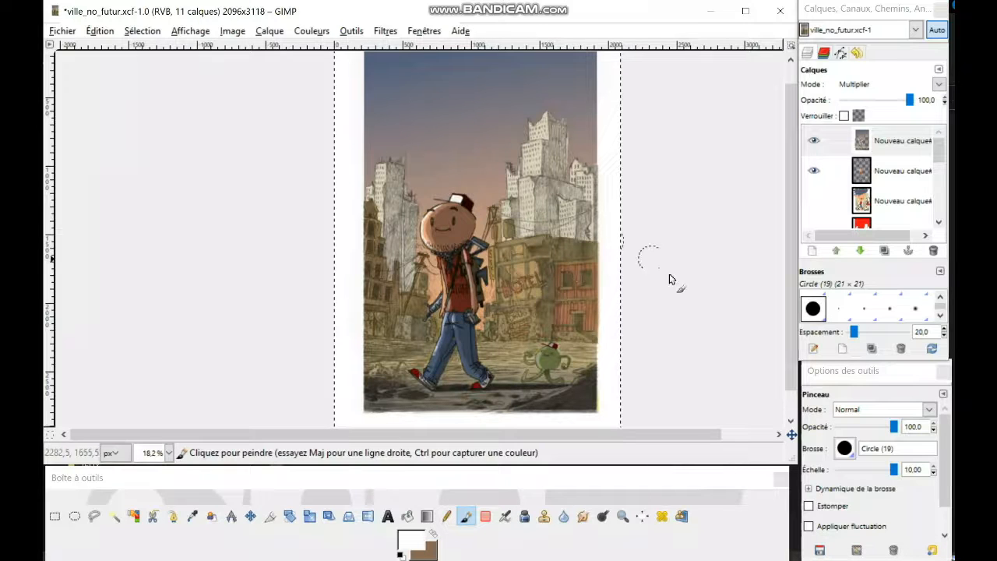
mouse_move(533, 276)
mouse_down()
mouse_move(553, 221)
mouse_move(533, 301)
mouse_move(543, 287)
mouse_up()
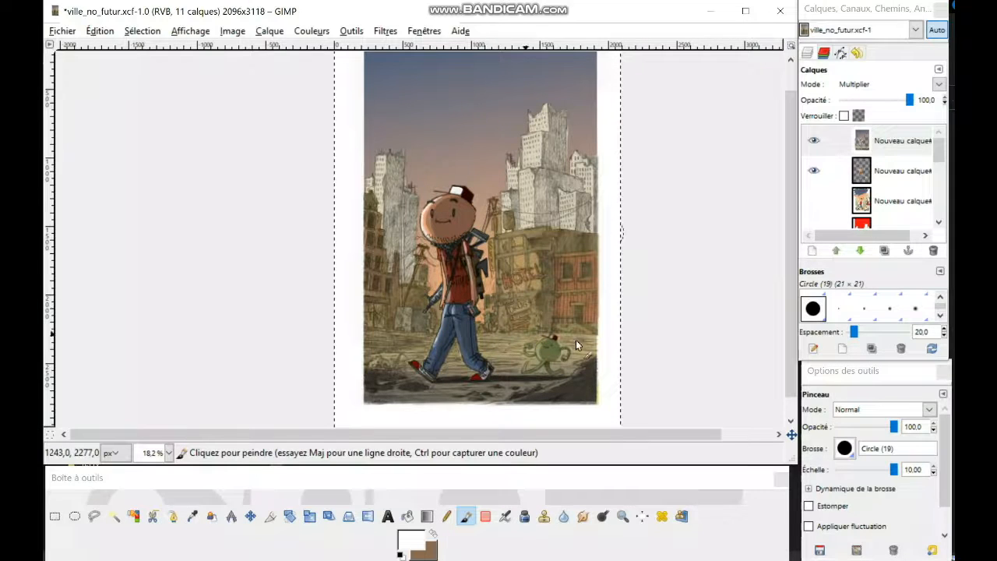
mouse_move(542, 271)
mouse_down()
mouse_move(473, 260)
mouse_move(541, 292)
mouse_move(541, 282)
mouse_up()
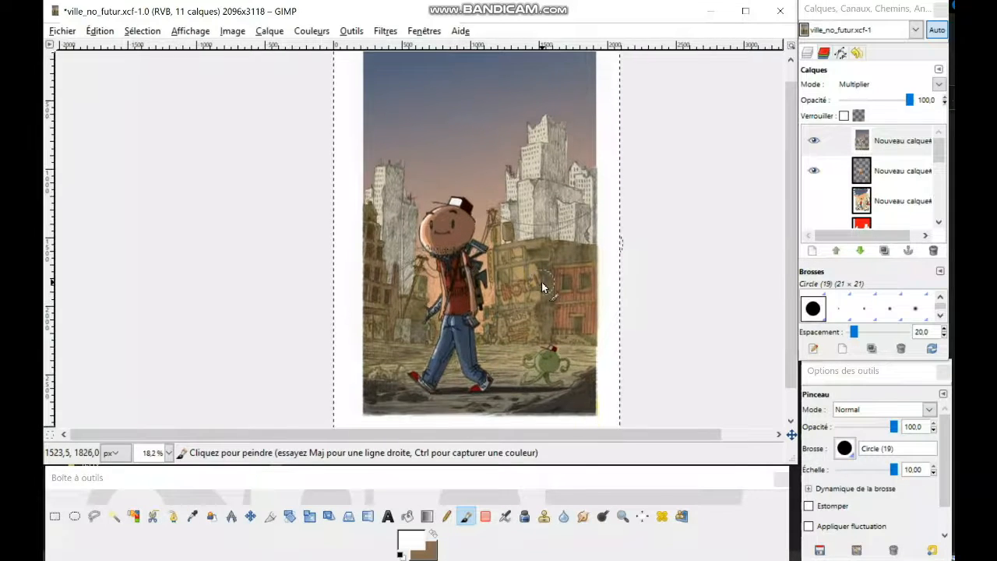